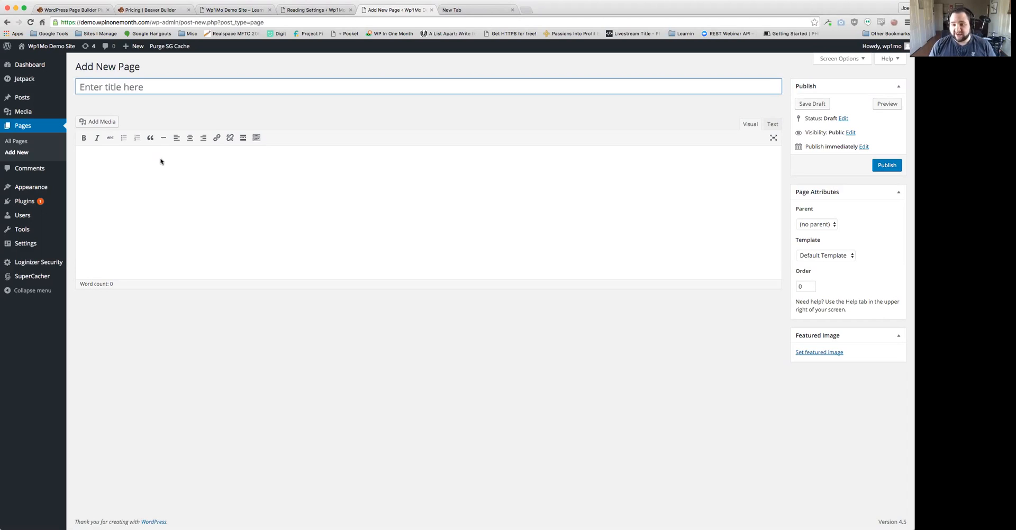
# - Check which page templates are available for the new page
pyautogui.click(847, 255)
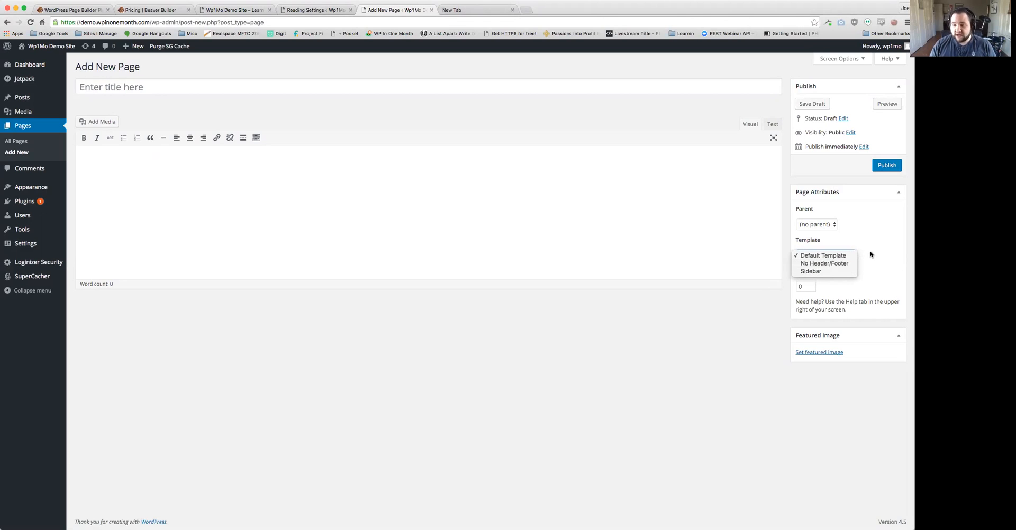
pyautogui.click(887, 246)
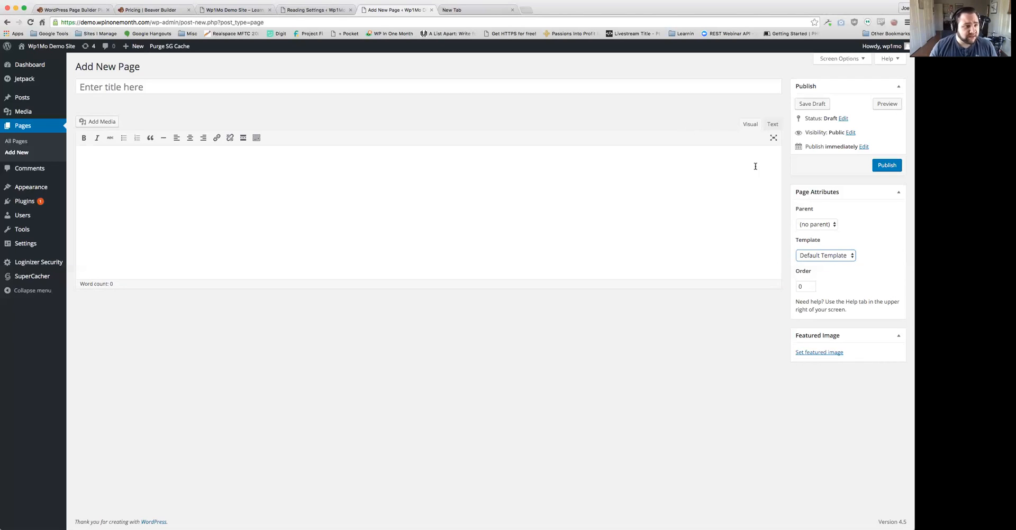
# - Review Beaver Builder's feature list and pricing packages on its website, and view the demo site's front page
pyautogui.click(74, 9)
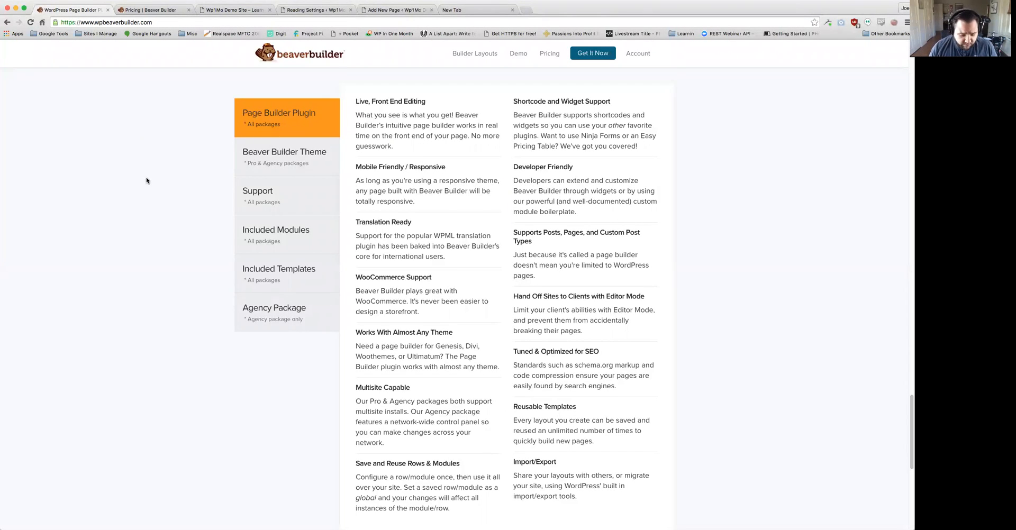
pyautogui.scroll(-4, 146, 180)
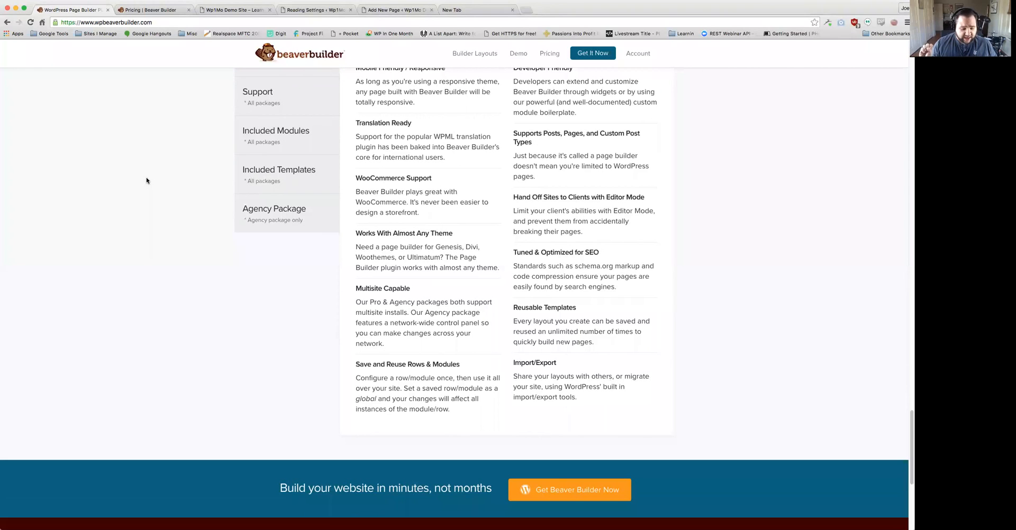
pyautogui.scroll(5, 146, 180)
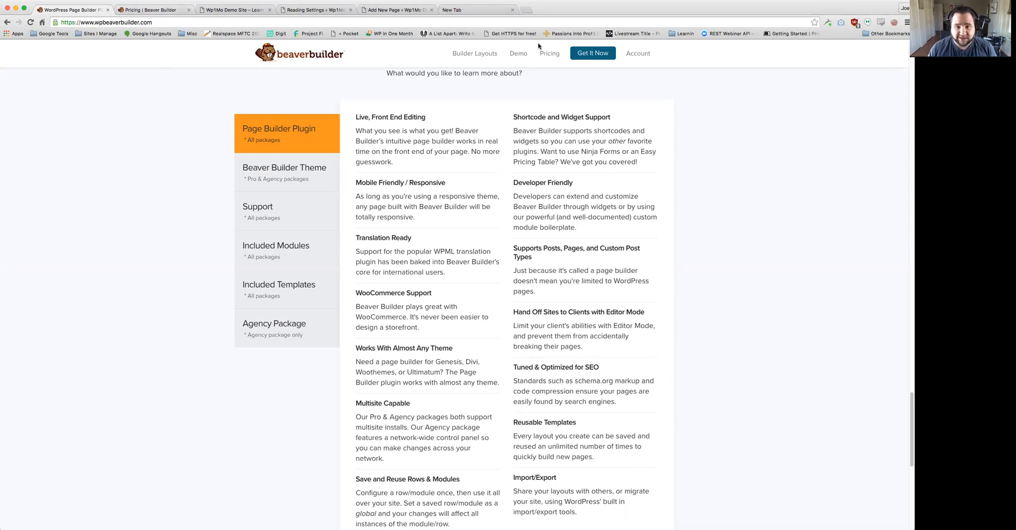
pyautogui.click(155, 11)
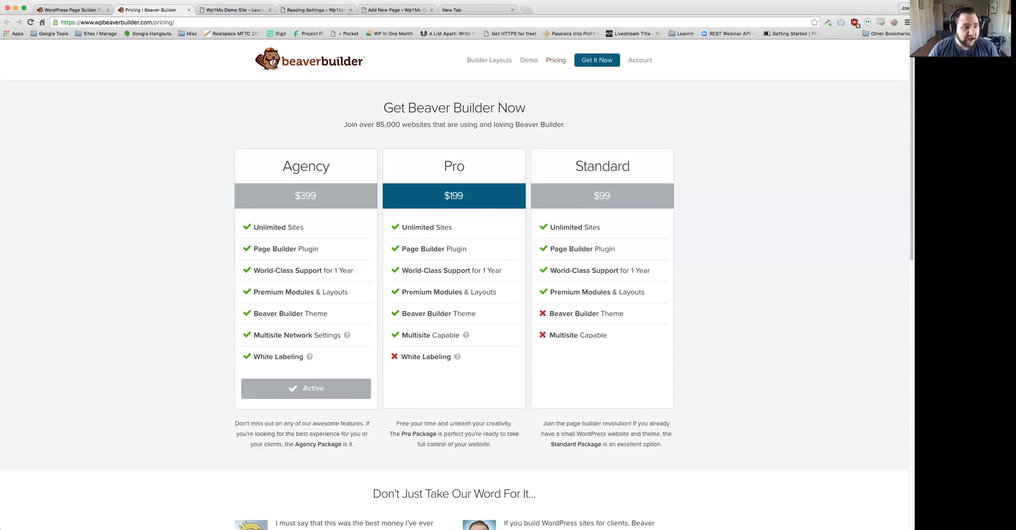
pyautogui.click(223, 12)
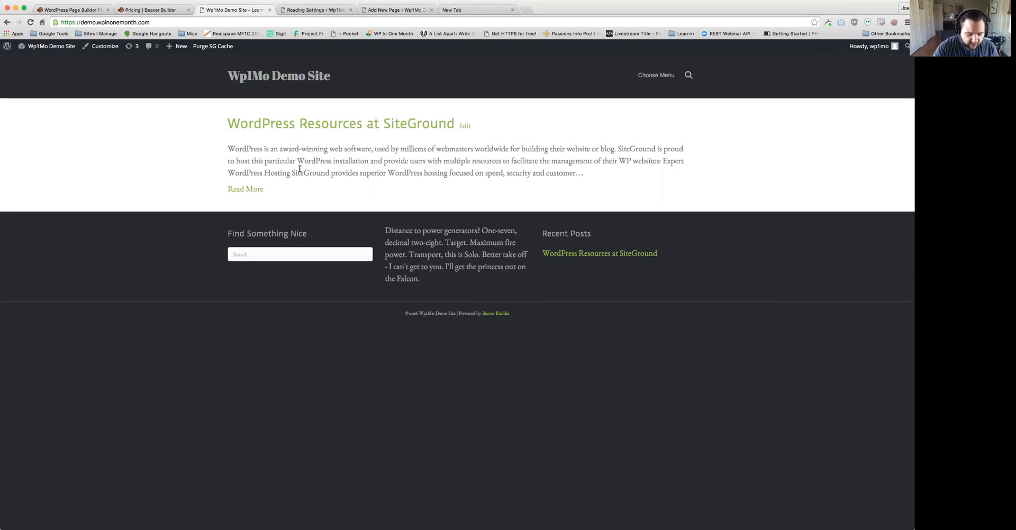
# - Install the Beaver Builder plugin by uploading bb-plugin-agency.zip from the Desktop, and activate it
pyautogui.click(329, 9)
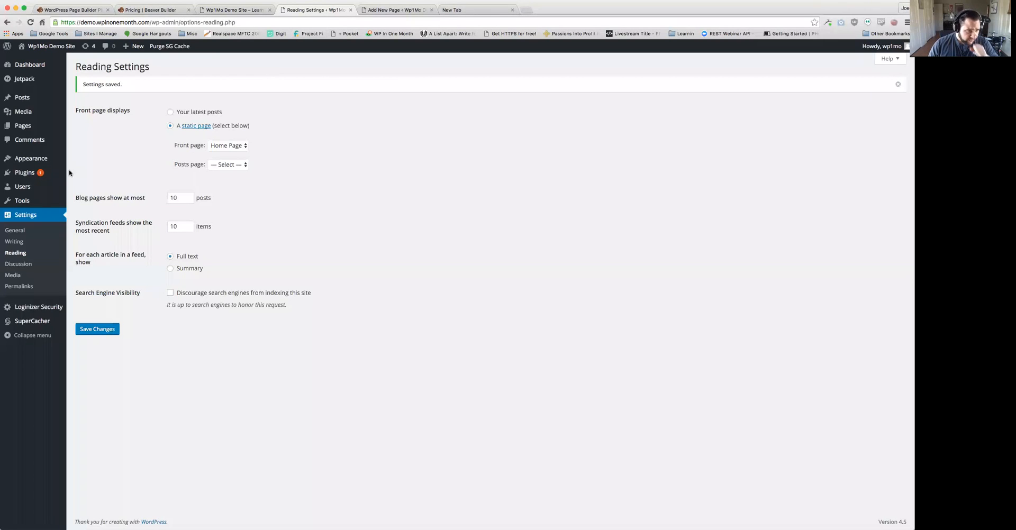
pyautogui.moveTo(40, 174)
pyautogui.click(81, 185)
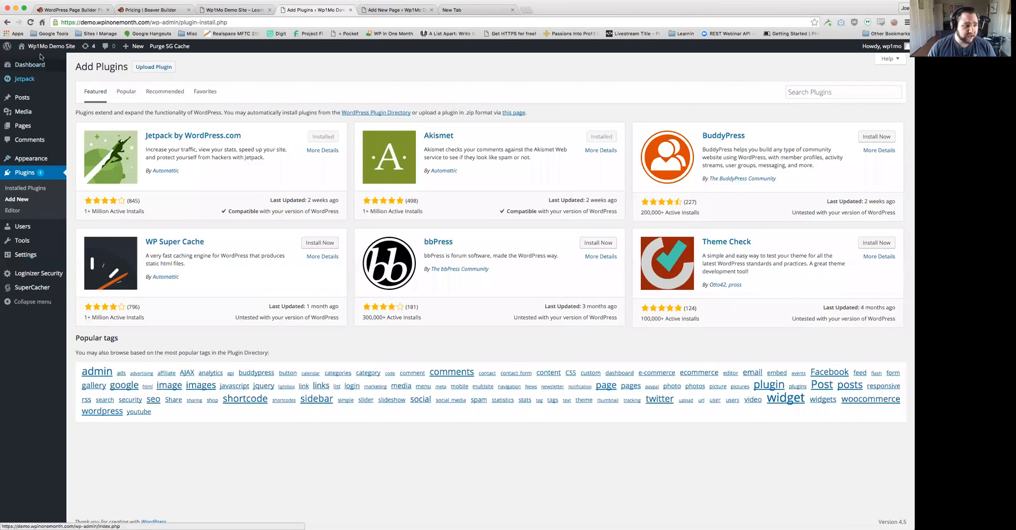
pyautogui.click(154, 67)
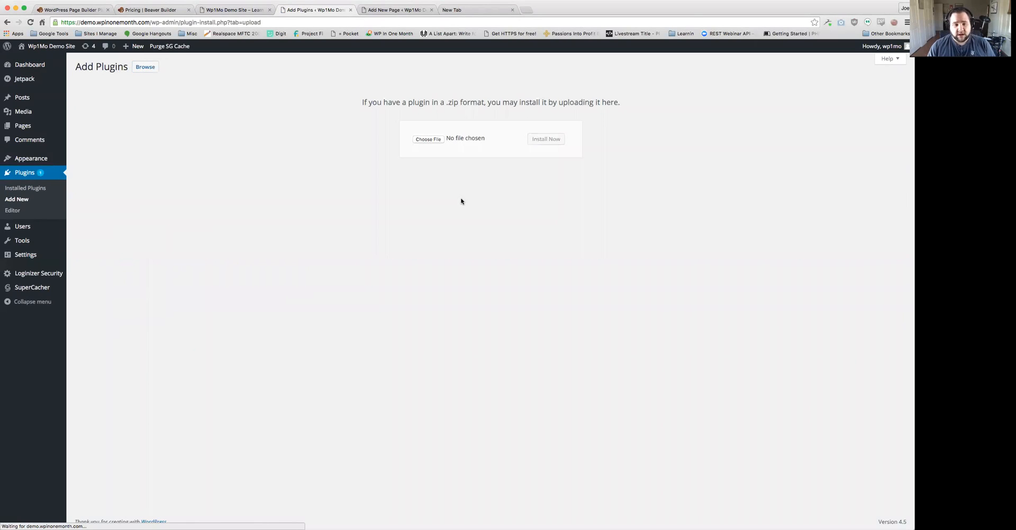
pyautogui.click(427, 139)
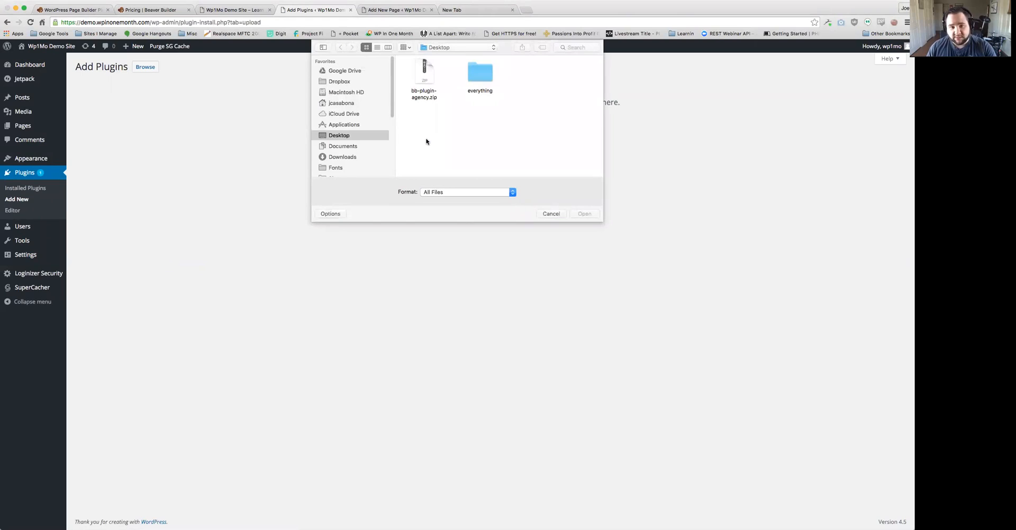
pyautogui.doubleClick(426, 78)
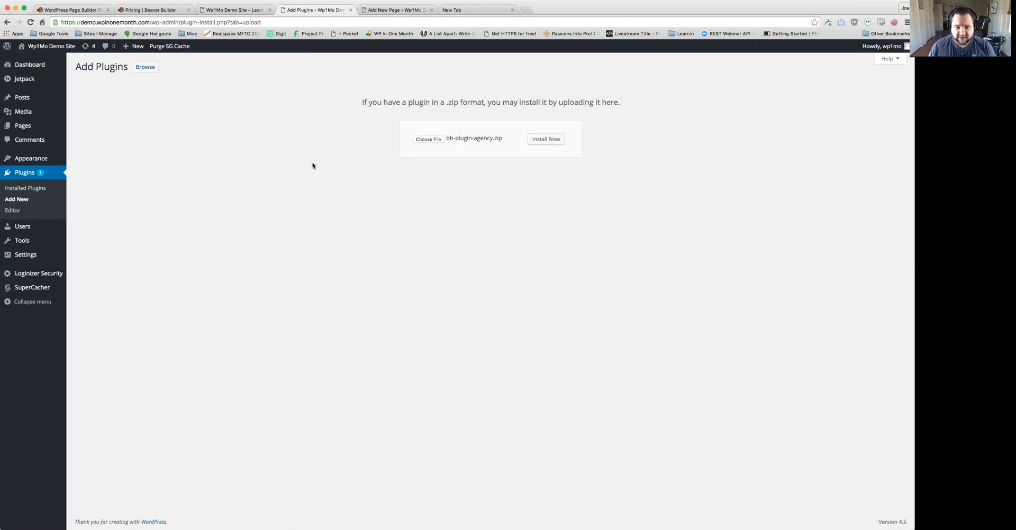
pyautogui.click(547, 138)
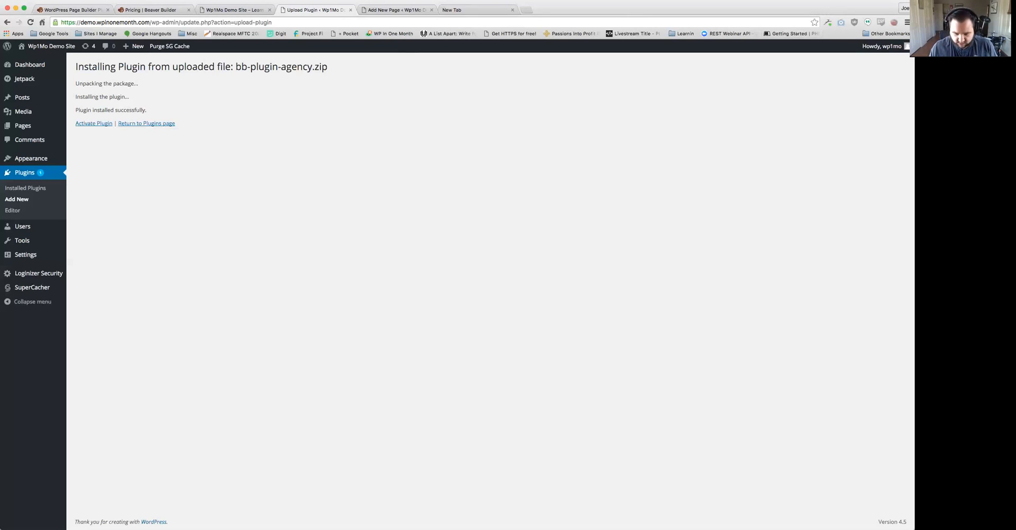
pyautogui.press('super+Tab')
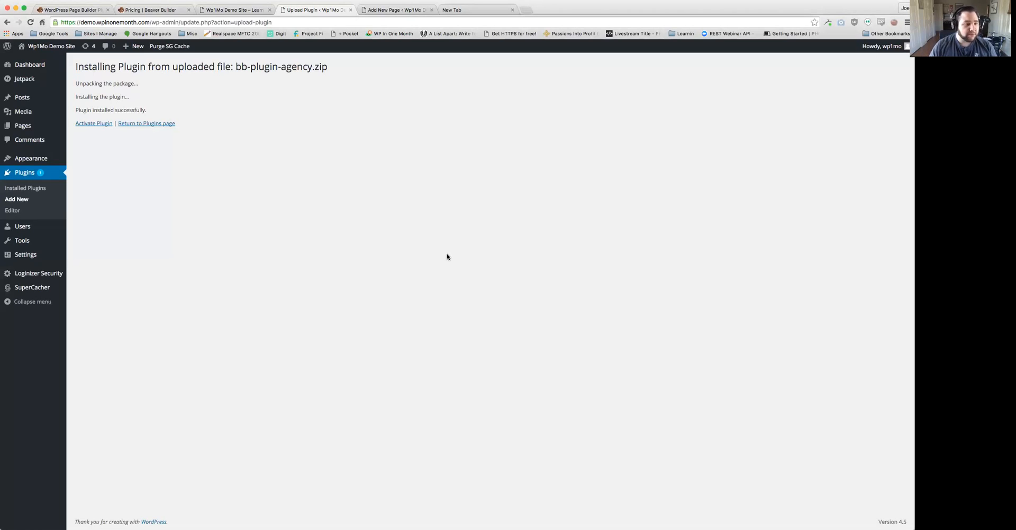
pyautogui.click(107, 126)
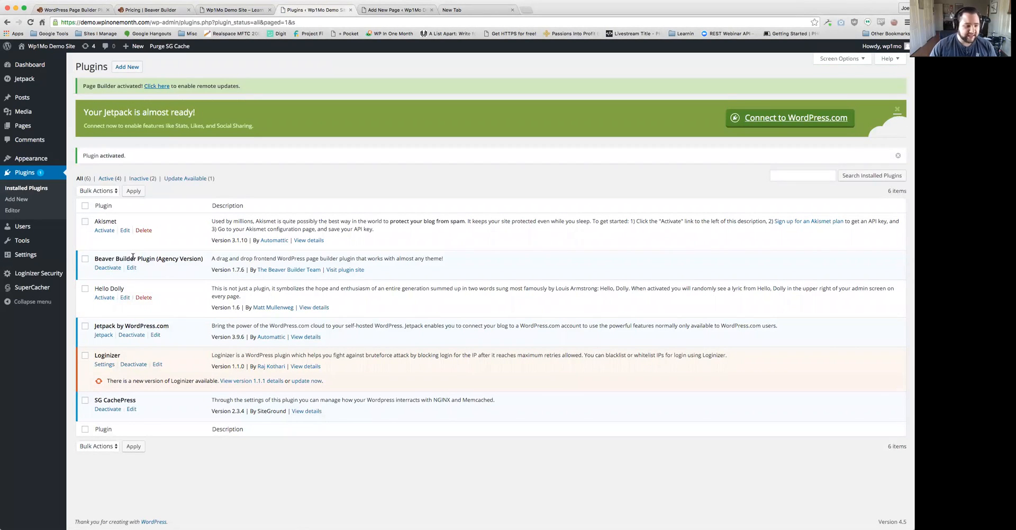
# - Open the Page Builder settings and view the license section
pyautogui.moveTo(23, 259)
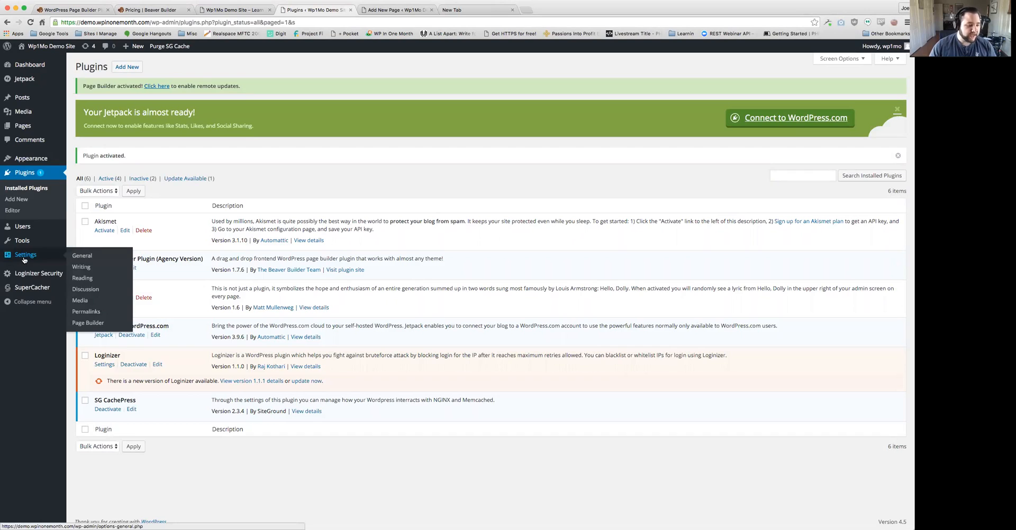
pyautogui.click(88, 323)
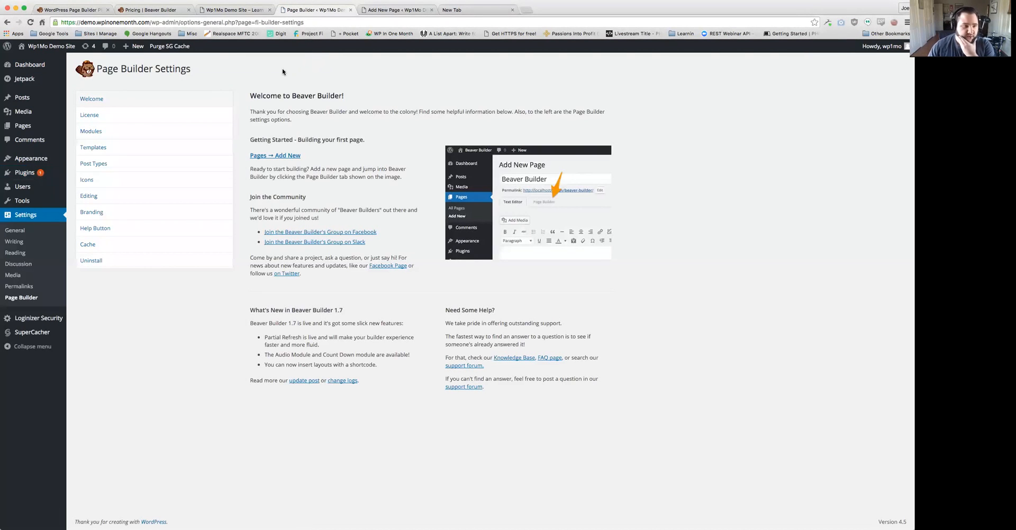
pyautogui.click(183, 114)
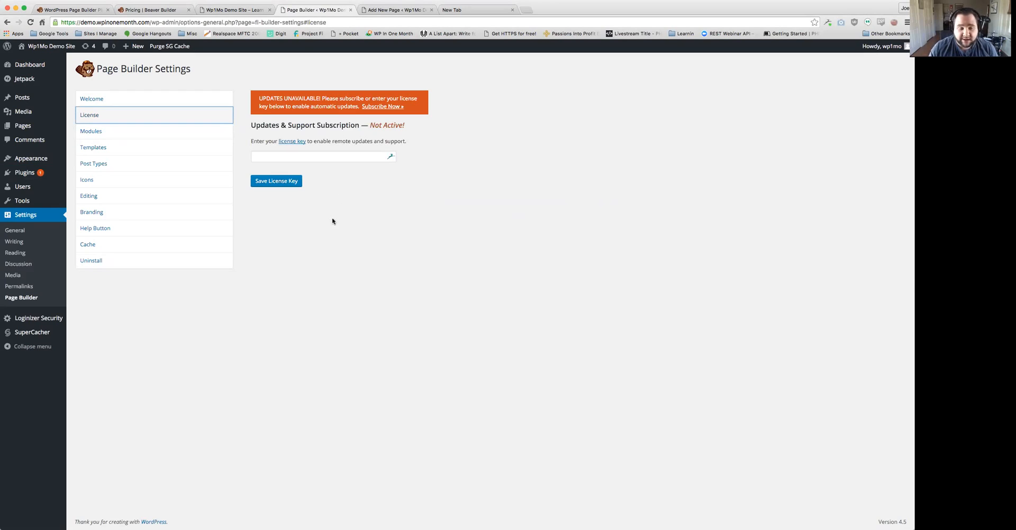
# - Examine the complete list of basic, advanced and widget modules enabled in the Page Builder settings
pyautogui.click(151, 135)
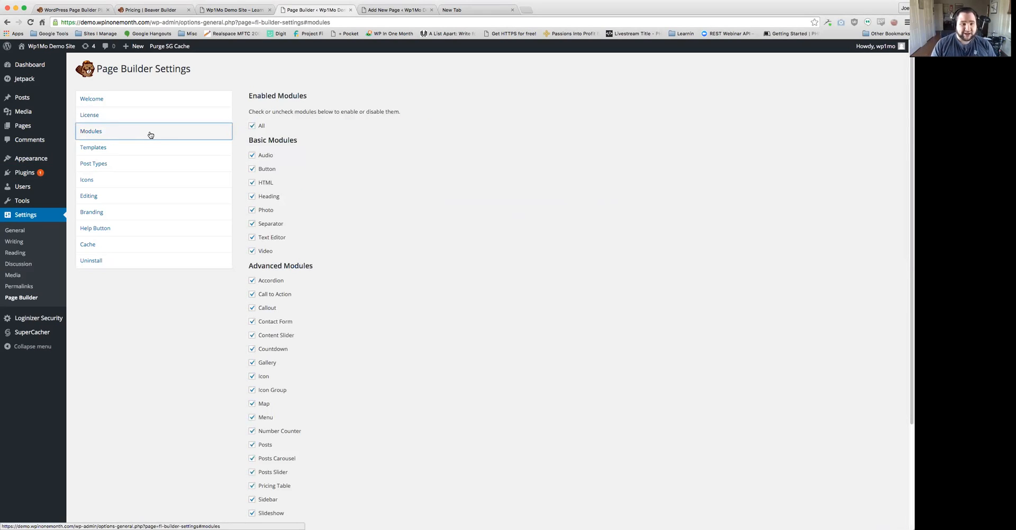
pyautogui.scroll(-5, 364, 300)
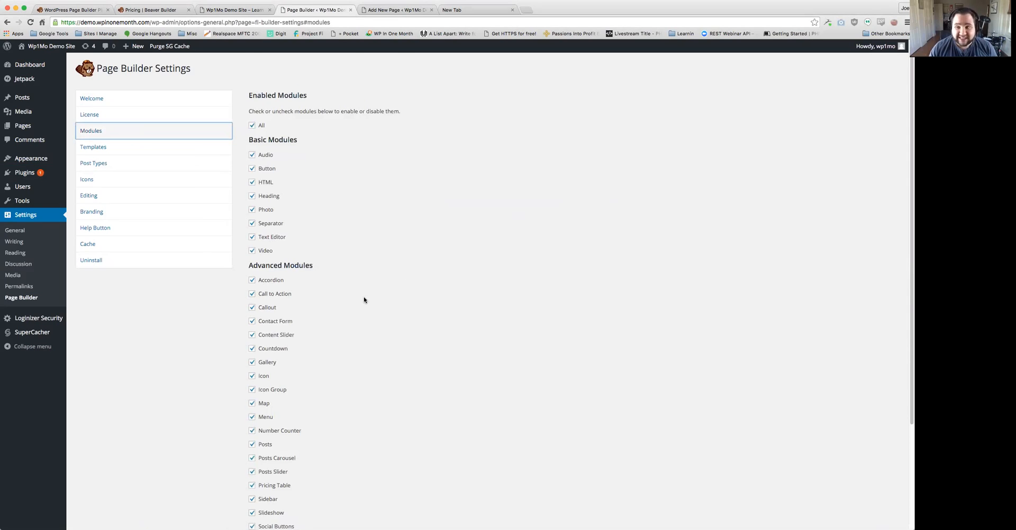
pyautogui.scroll(5, 364, 300)
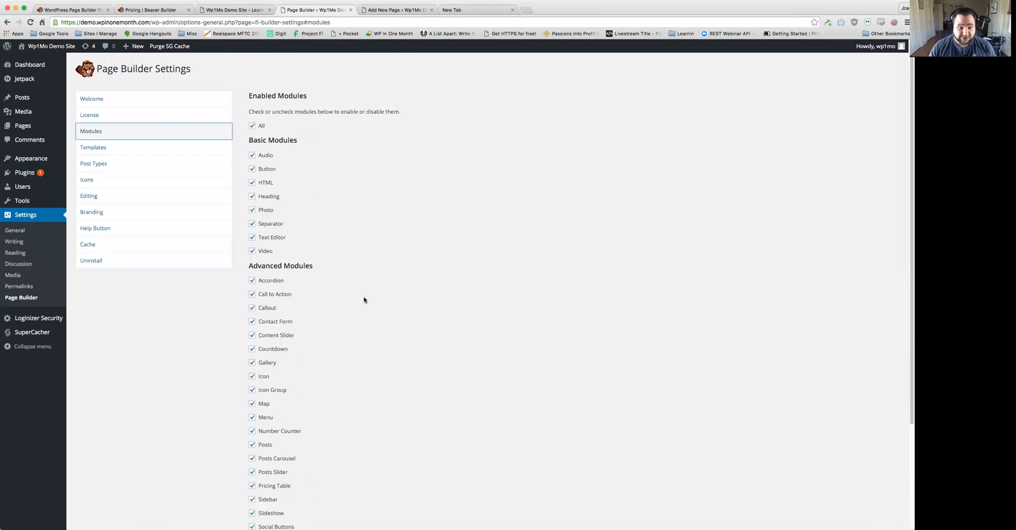
pyautogui.scroll(-5, 364, 300)
pyautogui.scroll(5, 364, 300)
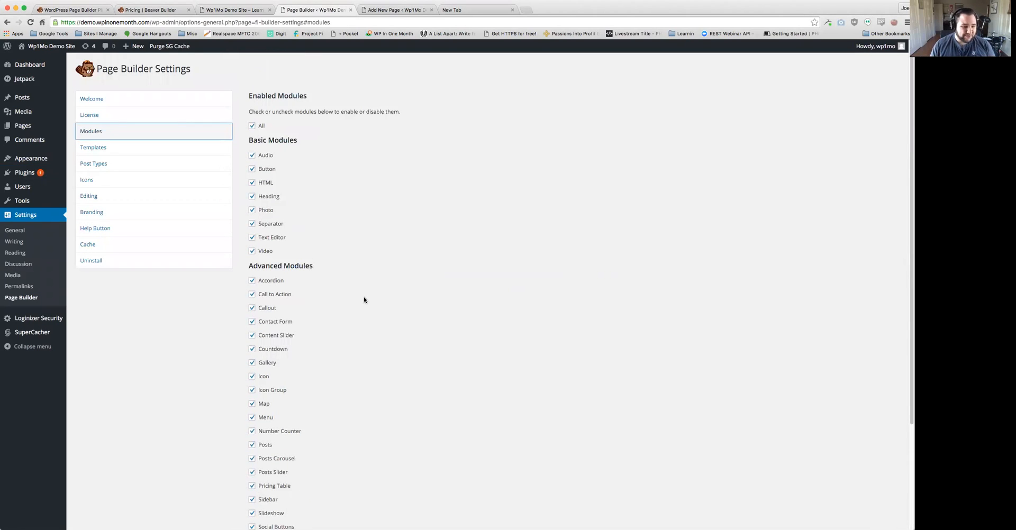
pyautogui.scroll(-2, 364, 300)
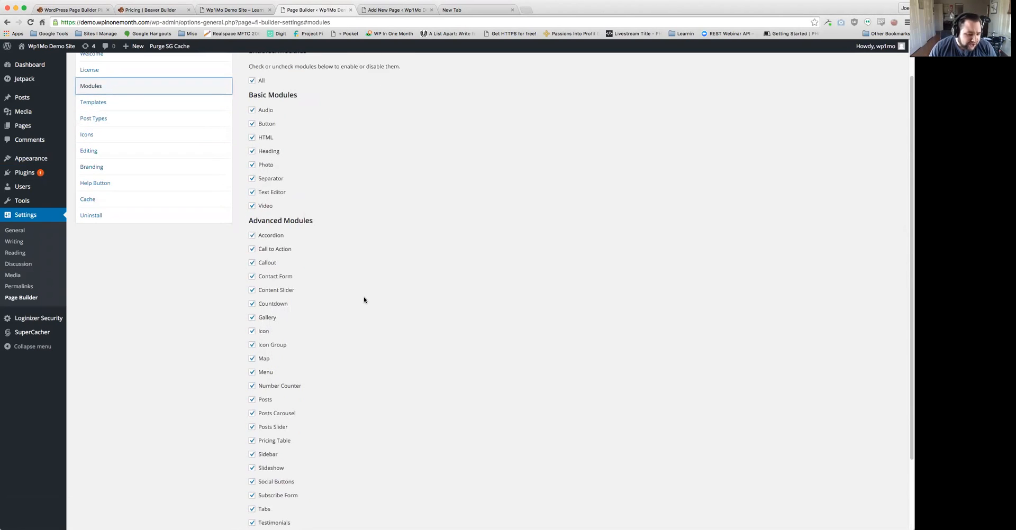
pyautogui.scroll(-4, 363, 340)
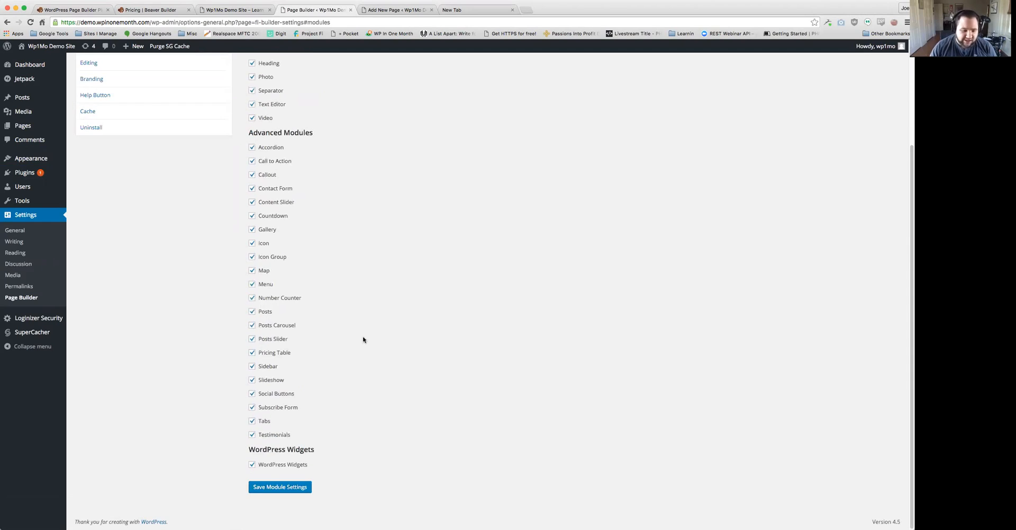
# - Try disabling the Posts module and the advanced module listed beside it, and enable both again
pyautogui.scroll(3, 363, 340)
pyautogui.click(252, 355)
pyautogui.click(253, 369)
pyautogui.click(253, 357)
pyautogui.click(254, 371)
pyautogui.scroll(3, 365, 370)
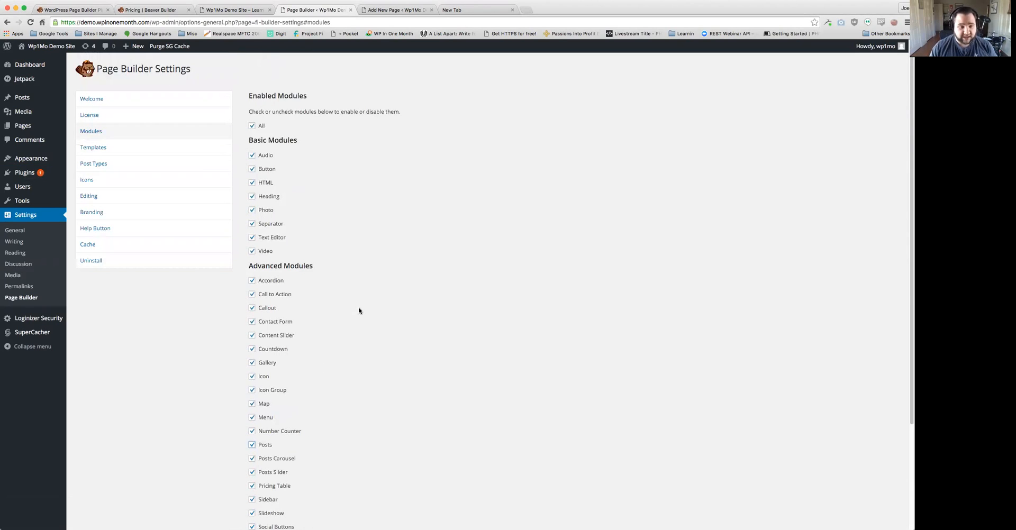
pyautogui.scroll(-5, 359, 311)
pyautogui.scroll(5, 359, 311)
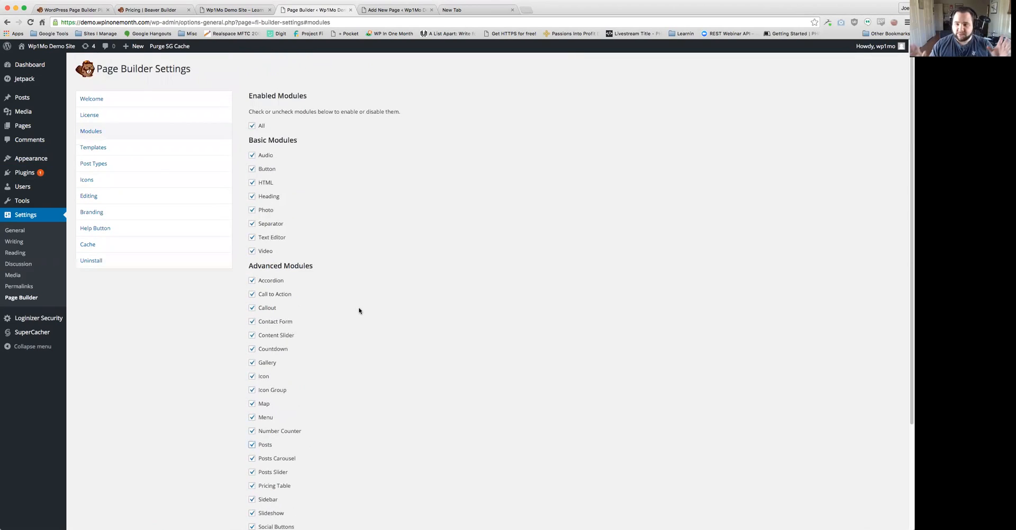
# - Review the Enable Templates options and the builder's post type settings, leaving Posts disabled
pyautogui.click(131, 150)
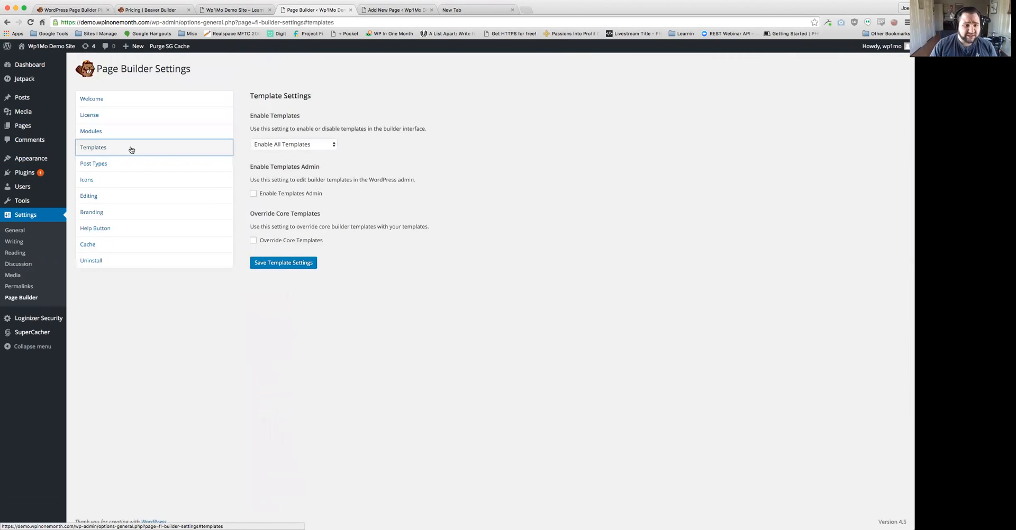
pyautogui.click(327, 146)
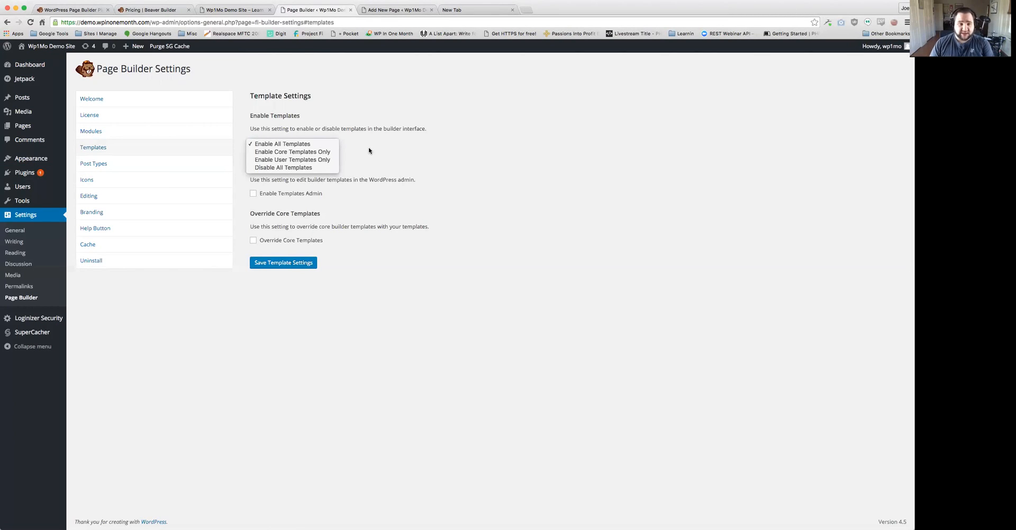
pyautogui.click(369, 151)
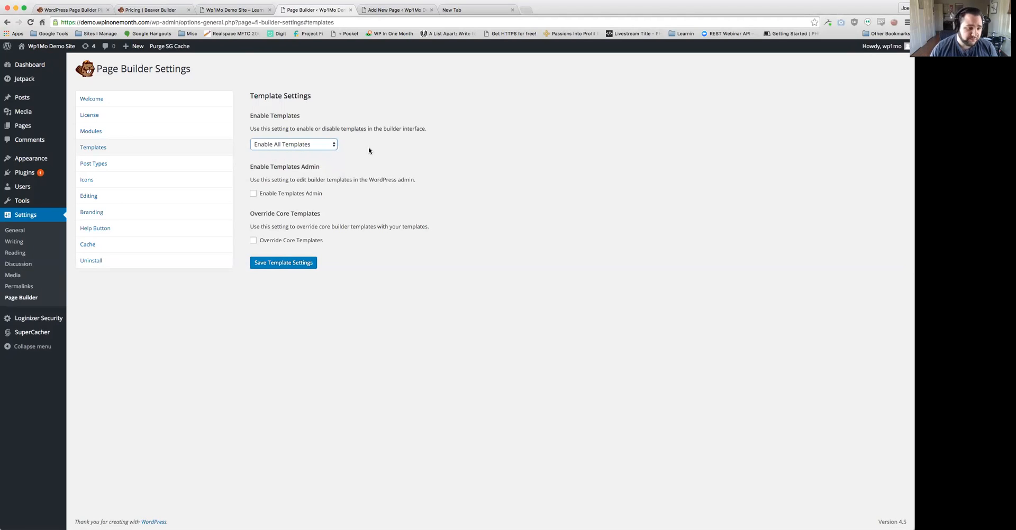
pyautogui.click(161, 166)
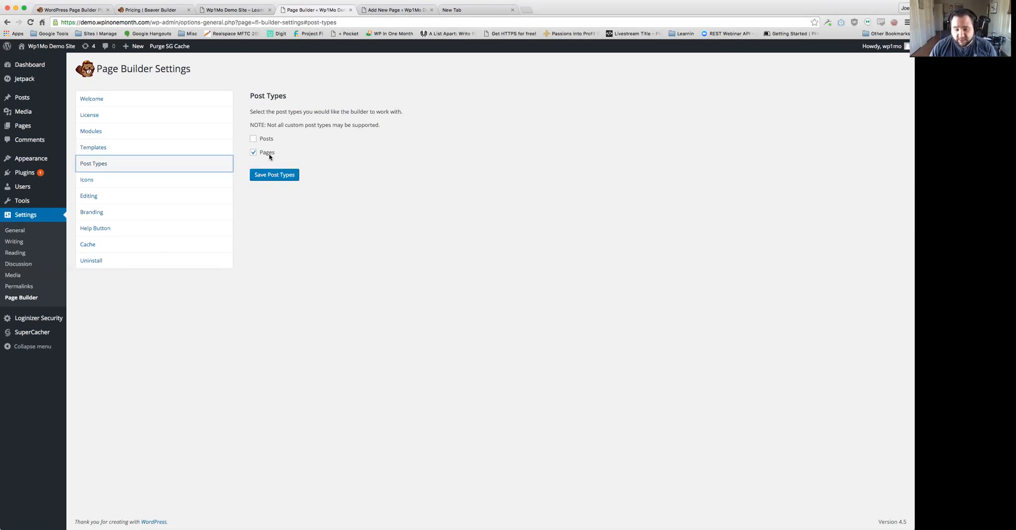
pyautogui.click(254, 139)
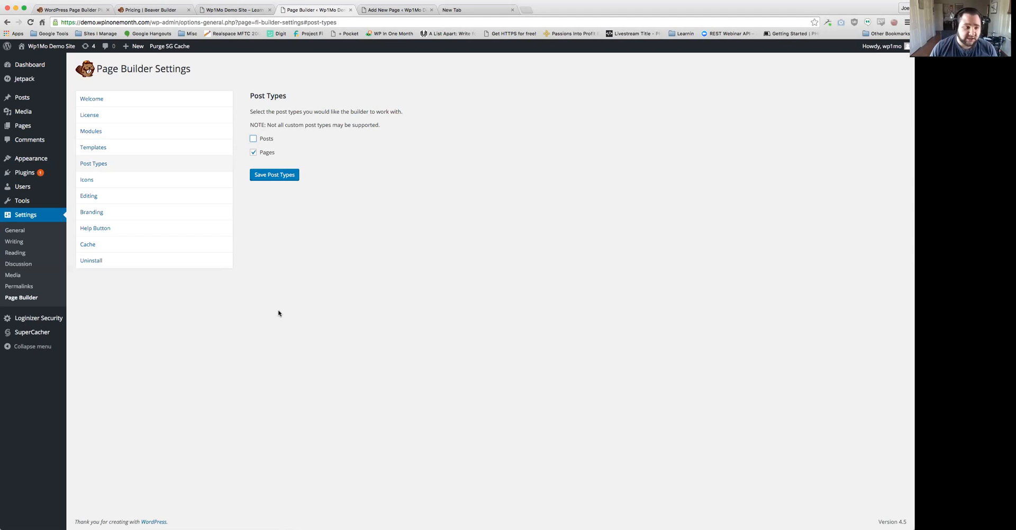
# - Review the icon set settings, toggling WordPress Dashicons off and on, and view the editing capability settings
pyautogui.click(196, 183)
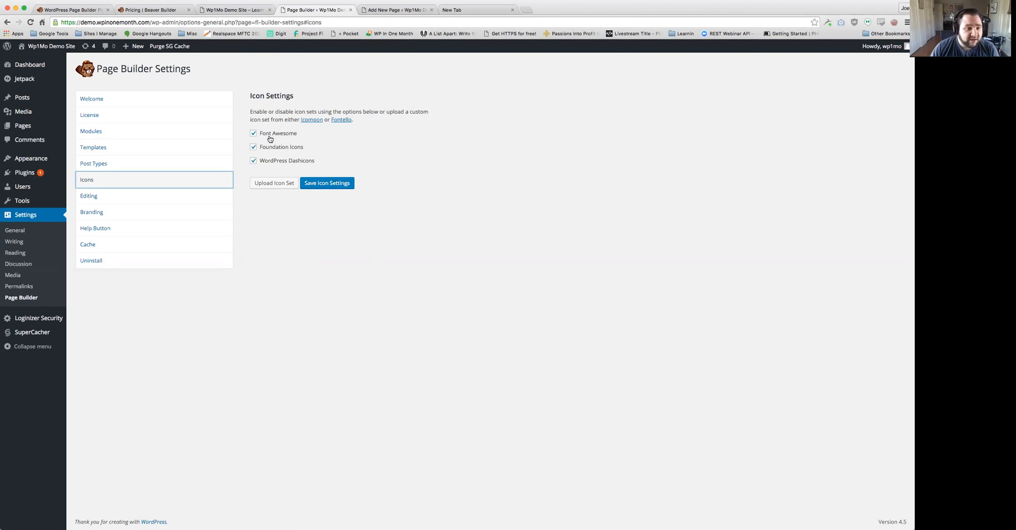
pyautogui.click(277, 162)
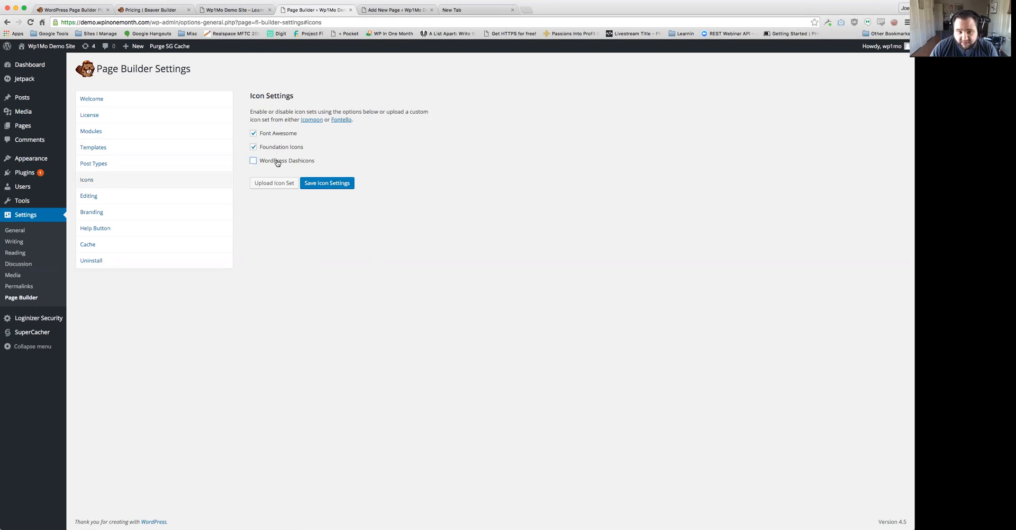
pyautogui.doubleClick(277, 161)
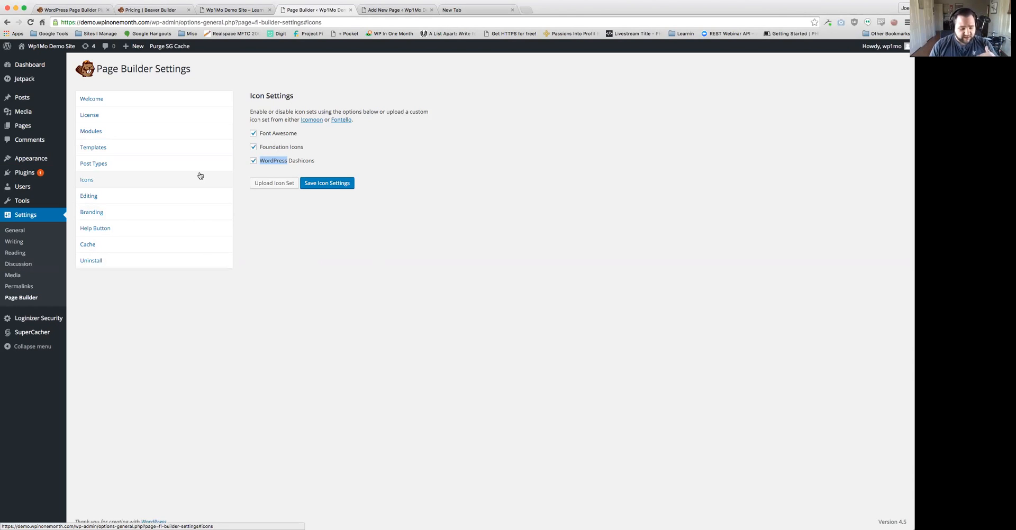
pyautogui.click(172, 198)
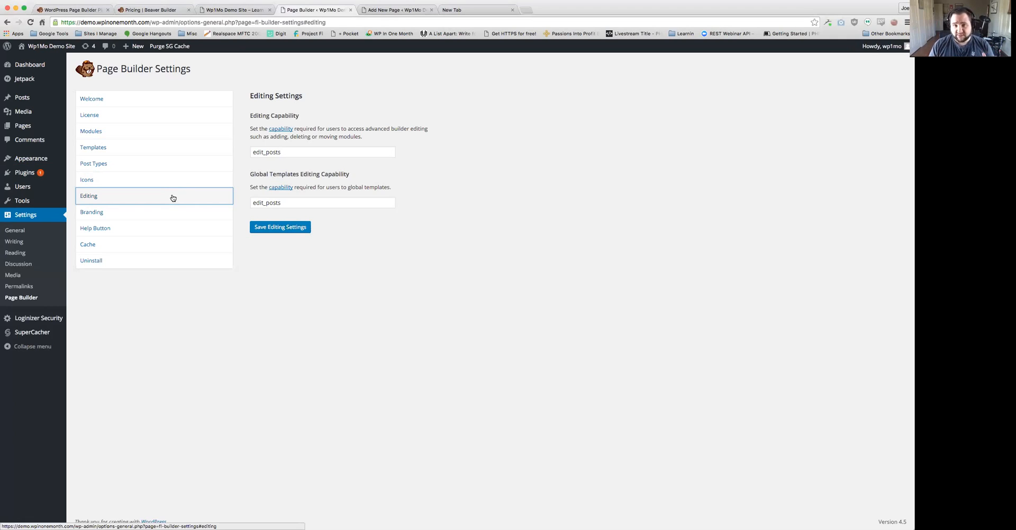
# - Review the Page Builder's cache settings and view the site's installed themes
pyautogui.click(154, 247)
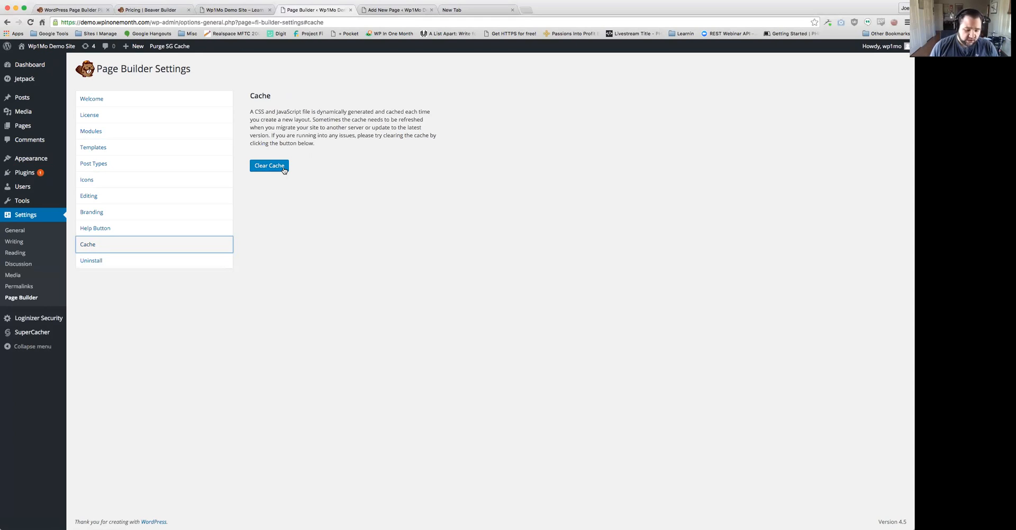
pyautogui.moveTo(55, 161)
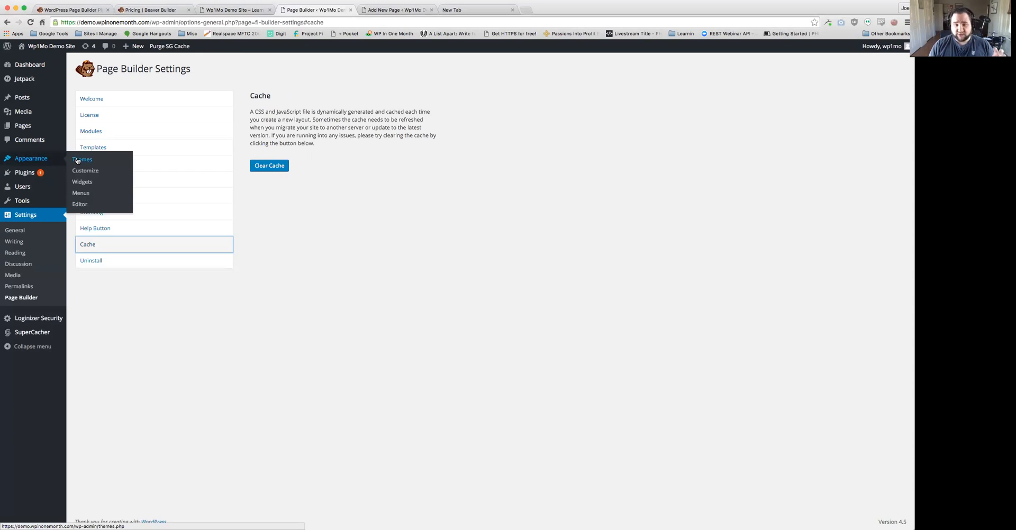
pyautogui.click(76, 160)
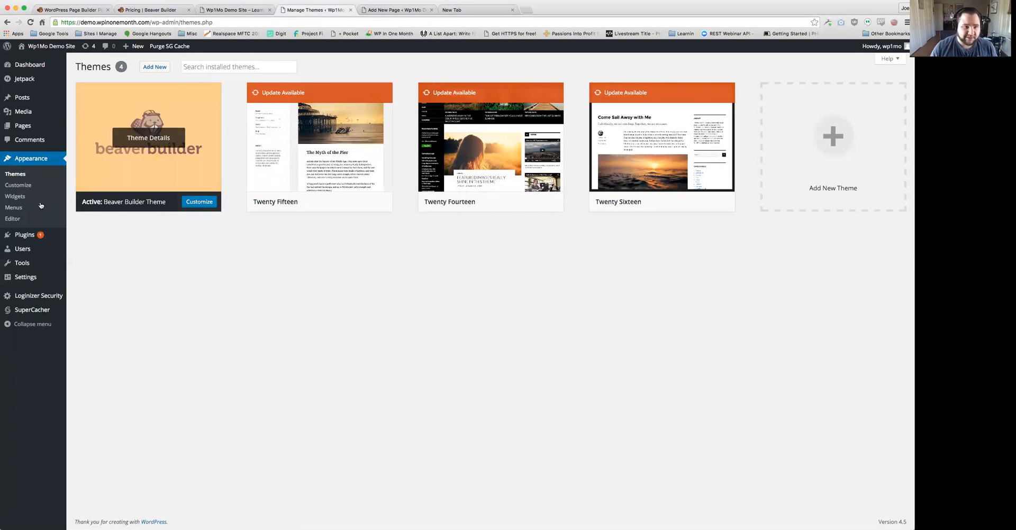
# - Examine the WordPress Resources at SiteGround post on the demo site, highlighting its body text, and return to the installed themes
pyautogui.click(224, 14)
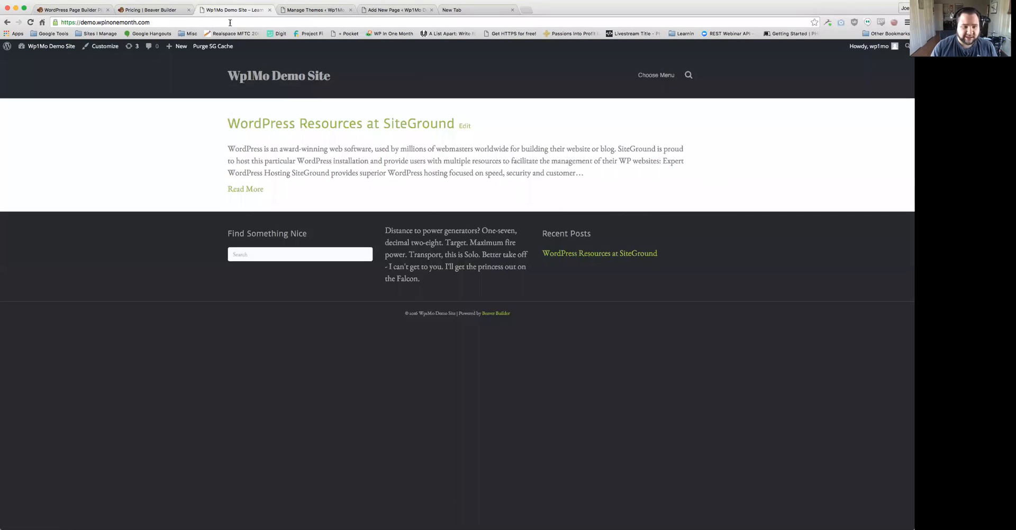
pyautogui.click(289, 127)
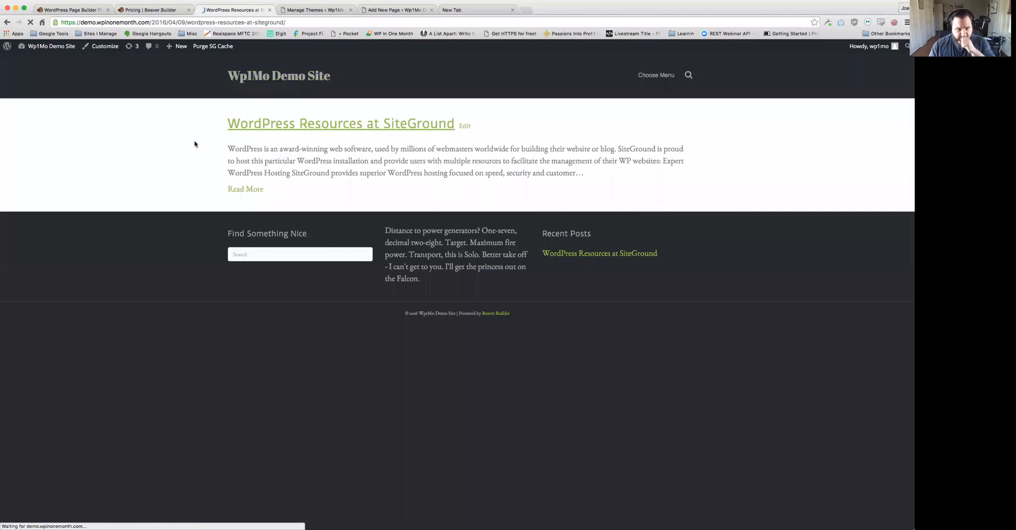
pyautogui.scroll(-2, 219, 238)
pyautogui.scroll(2, 225, 260)
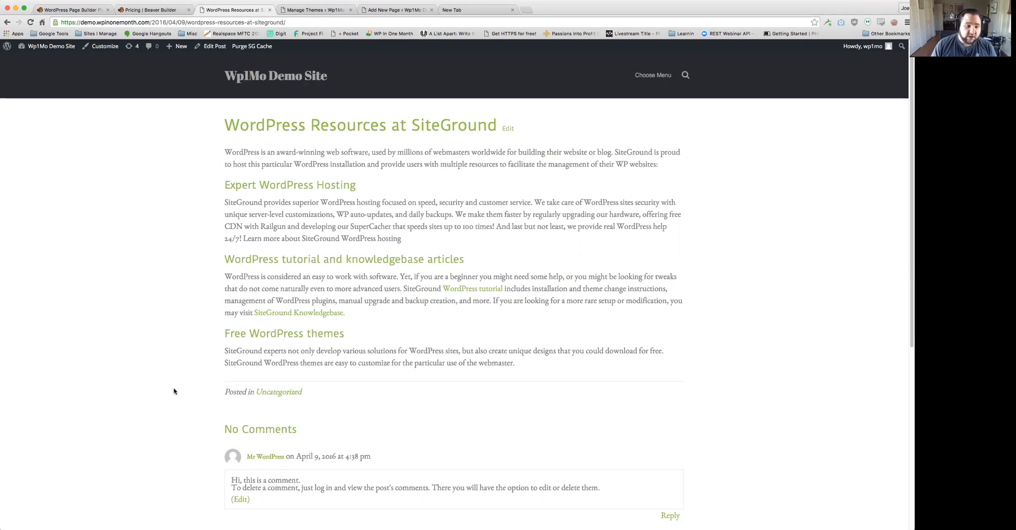
pyautogui.moveTo(531, 371); pyautogui.dragTo(137, 194)
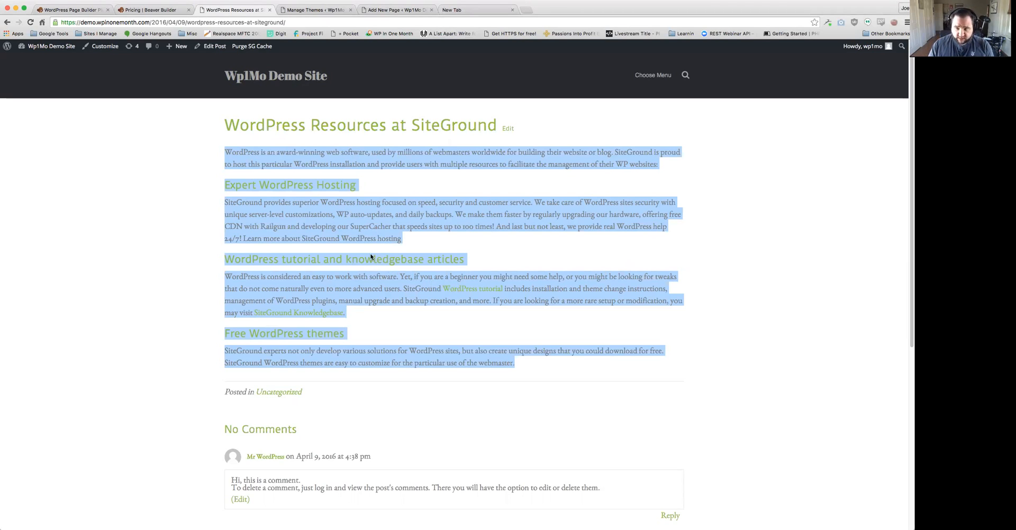
pyautogui.click(394, 239)
pyautogui.click(276, 76)
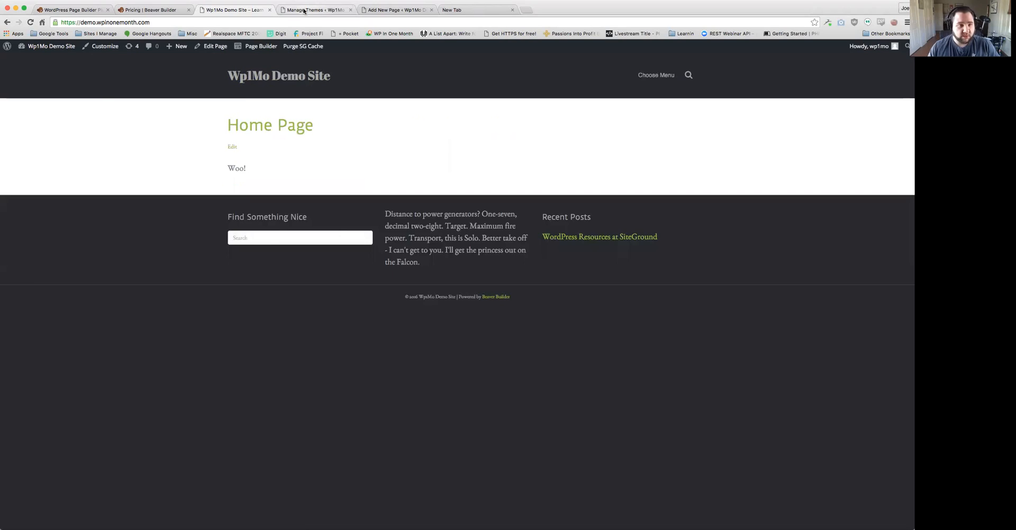
pyautogui.click(304, 11)
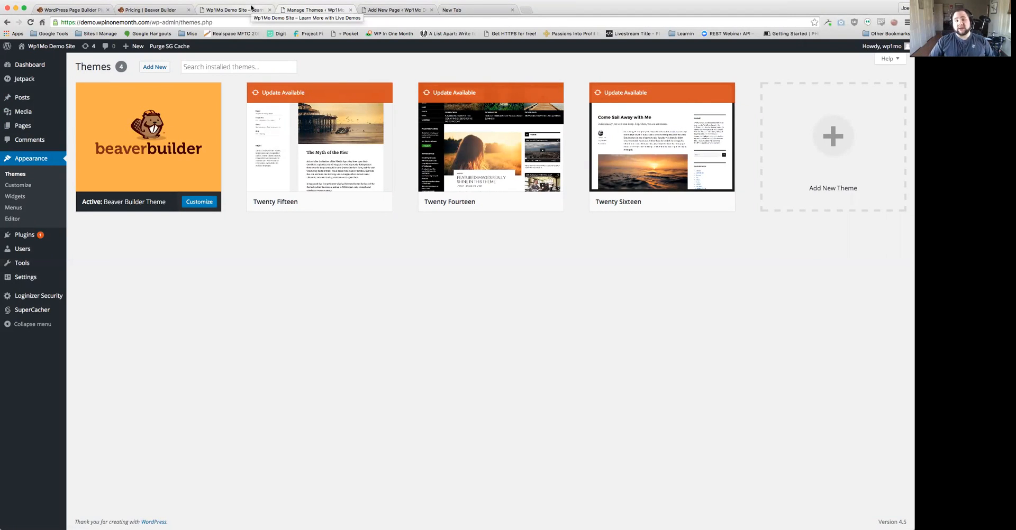
# - Review the Beaver Builder pricing packages, view the checkout for the Pro membership, and close it without ordering
pyautogui.click(146, 9)
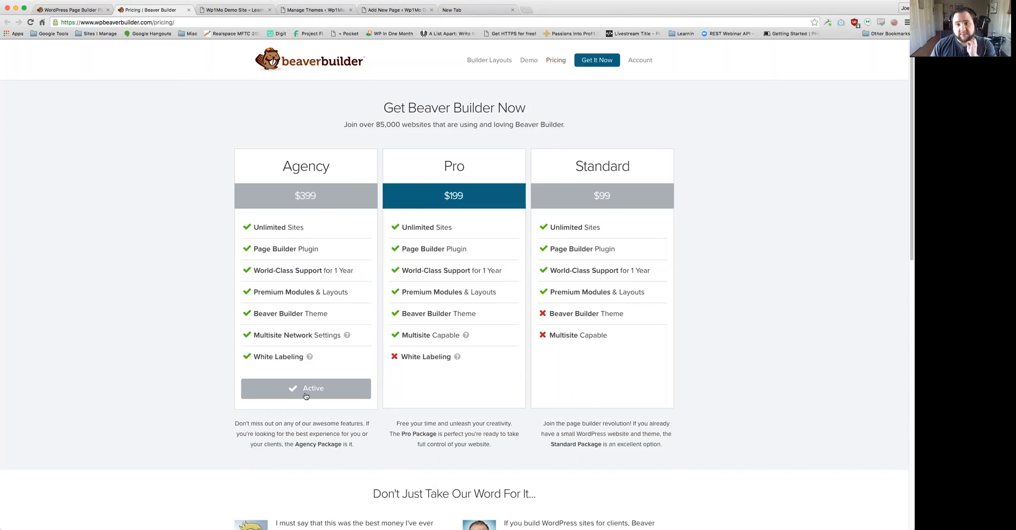
pyautogui.moveTo(639, 69)
pyautogui.click(644, 182)
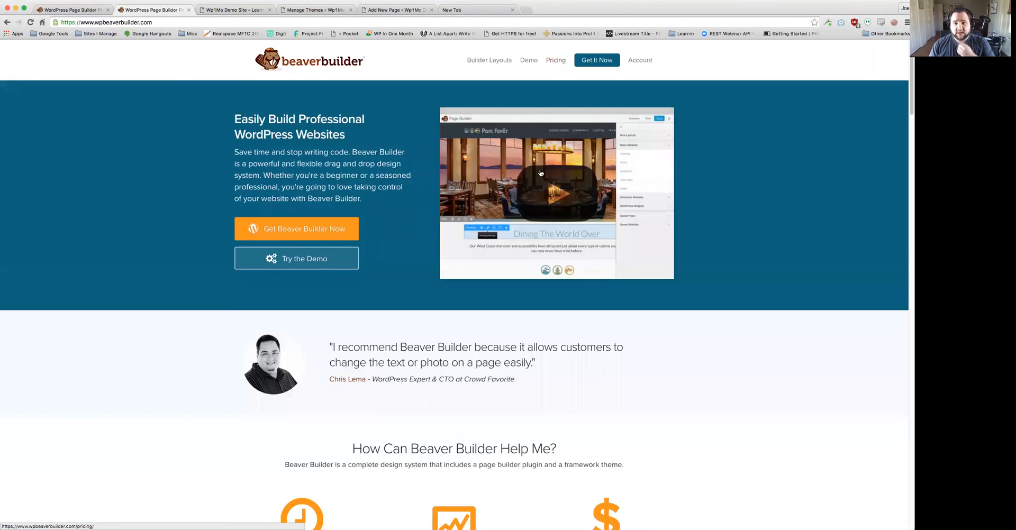
pyautogui.click(553, 61)
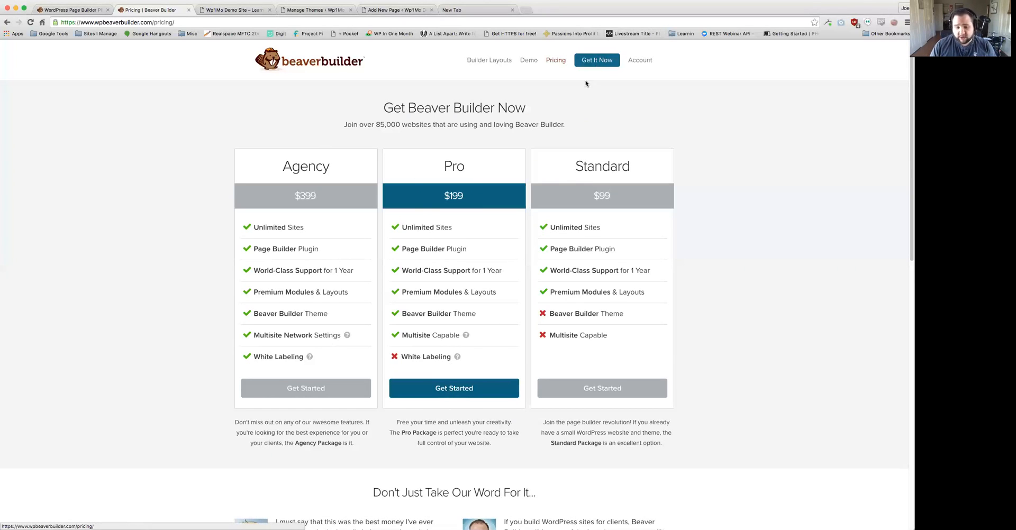
pyautogui.click(471, 390)
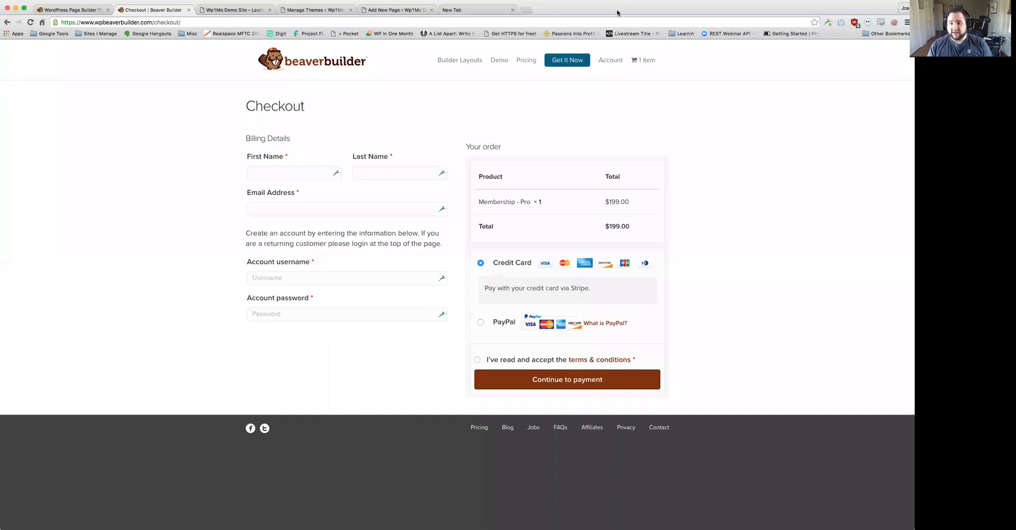
pyautogui.moveTo(616, 71)
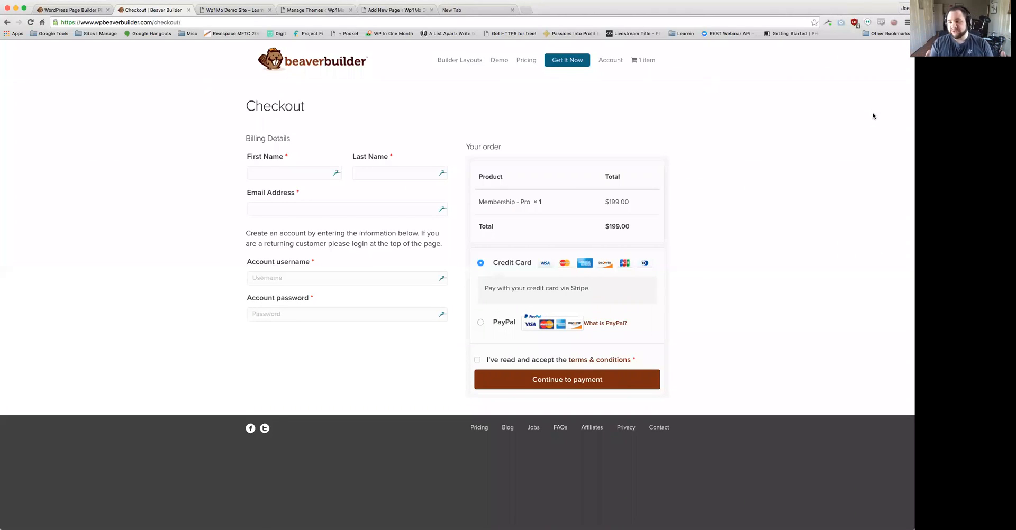
pyautogui.click(188, 9)
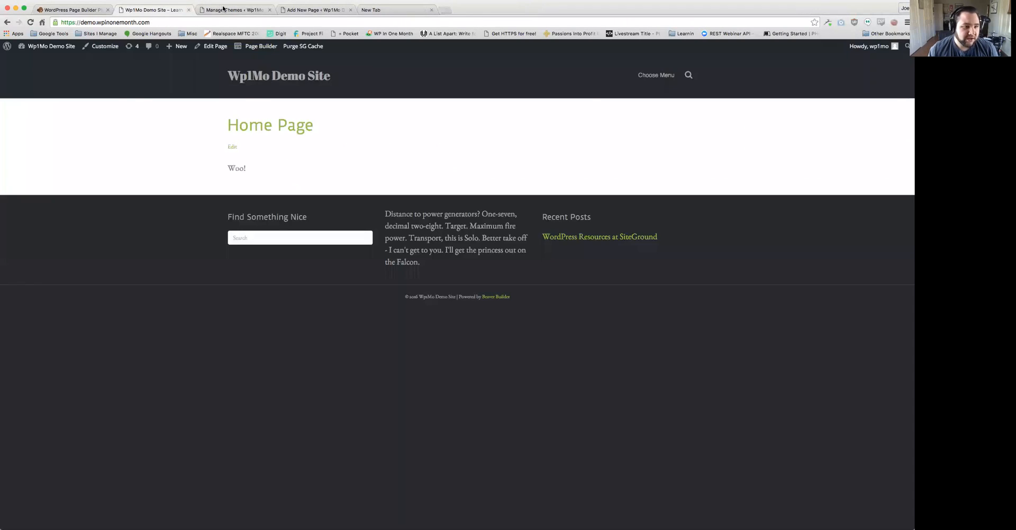
# - Open the demo site's home page in a separate browser tab and return to the WordPress dashboard
pyautogui.click(225, 9)
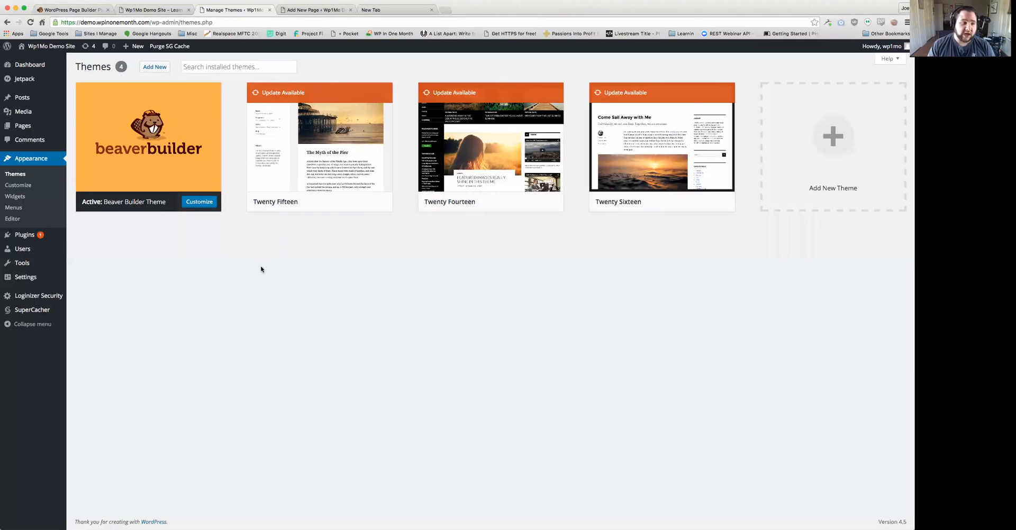
pyautogui.rightClick(58, 46)
pyautogui.click(94, 49)
pyautogui.click(297, 9)
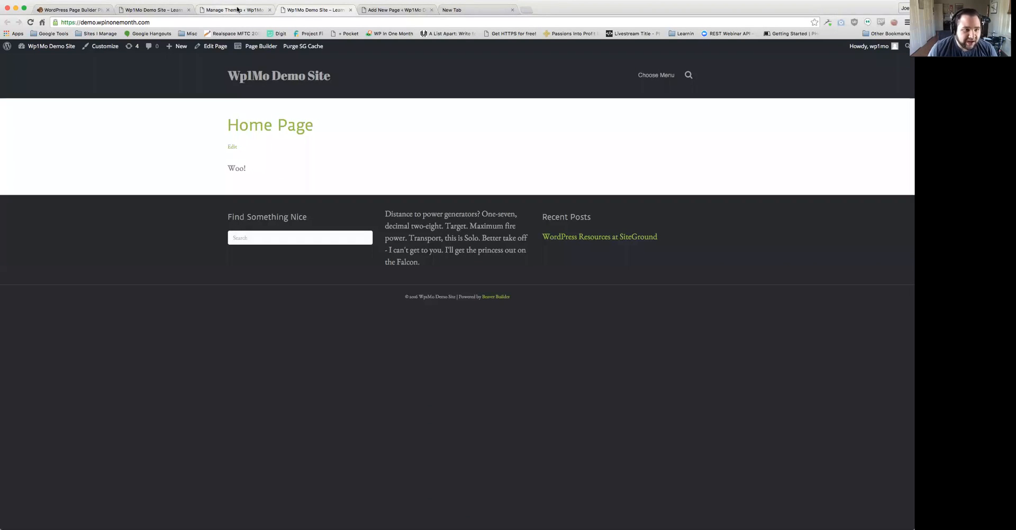
pyautogui.click(237, 9)
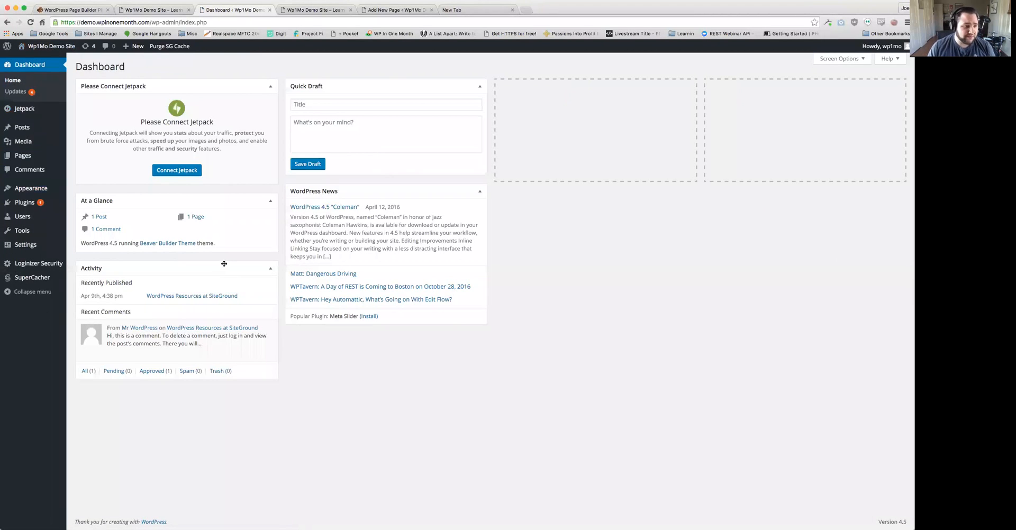
# - Open the Home Page in Page Builder, declining the tour, and narrow the browser window slightly
pyautogui.click(27, 169)
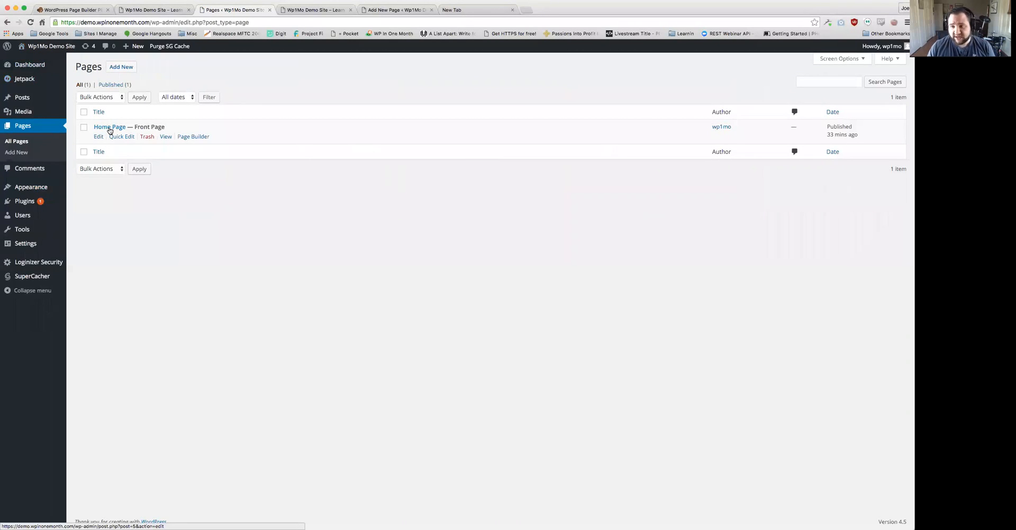
pyautogui.click(109, 128)
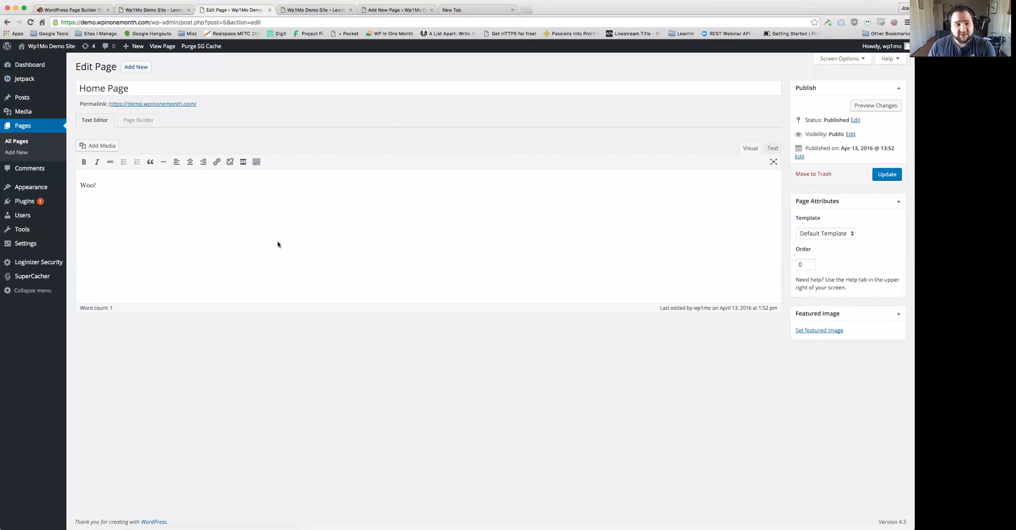
pyautogui.click(135, 121)
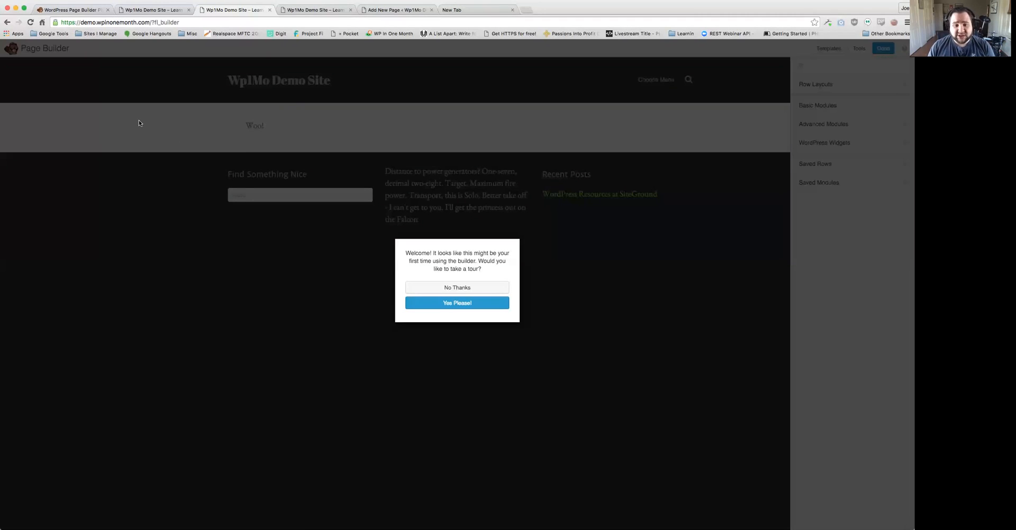
pyautogui.click(453, 287)
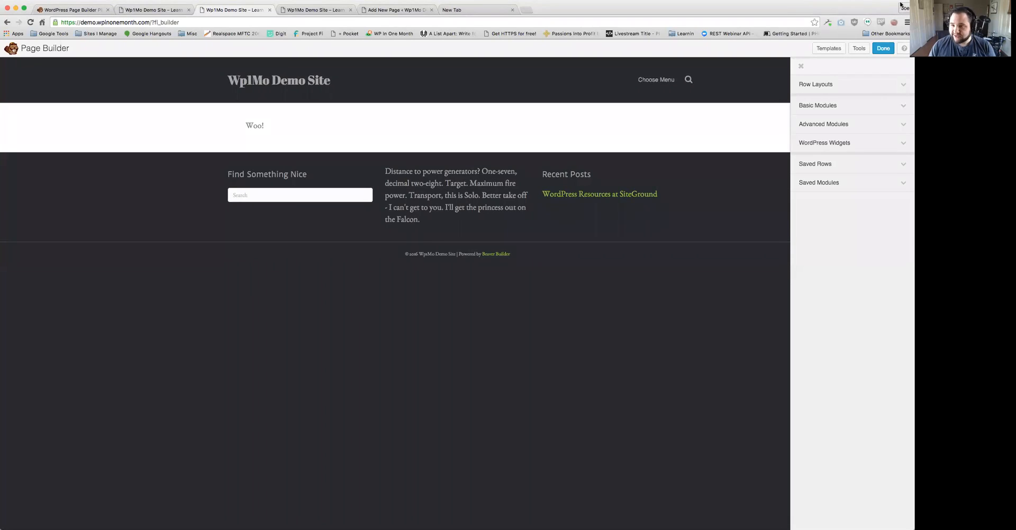
pyautogui.moveTo(915, 89); pyautogui.dragTo(884, 89)
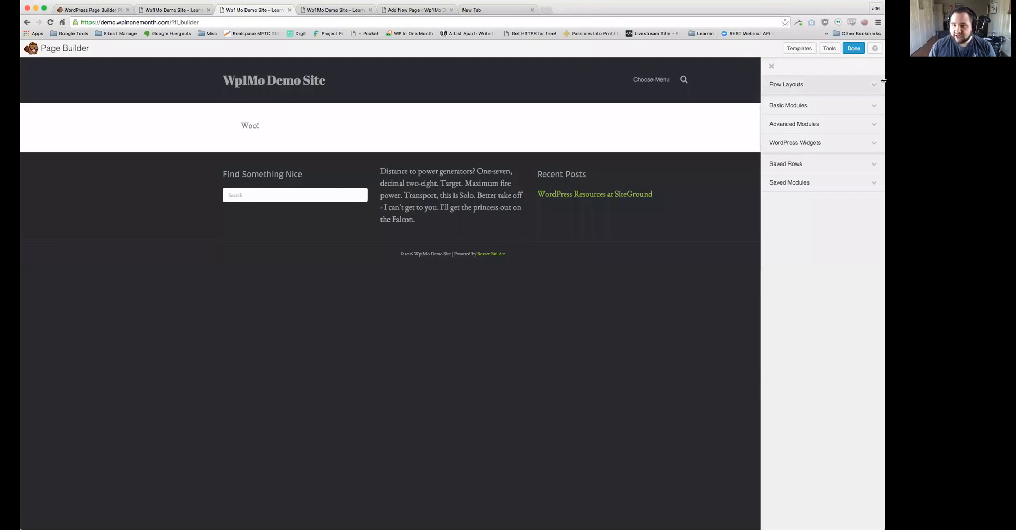
pyautogui.moveTo(886, 98); pyautogui.dragTo(897, 98)
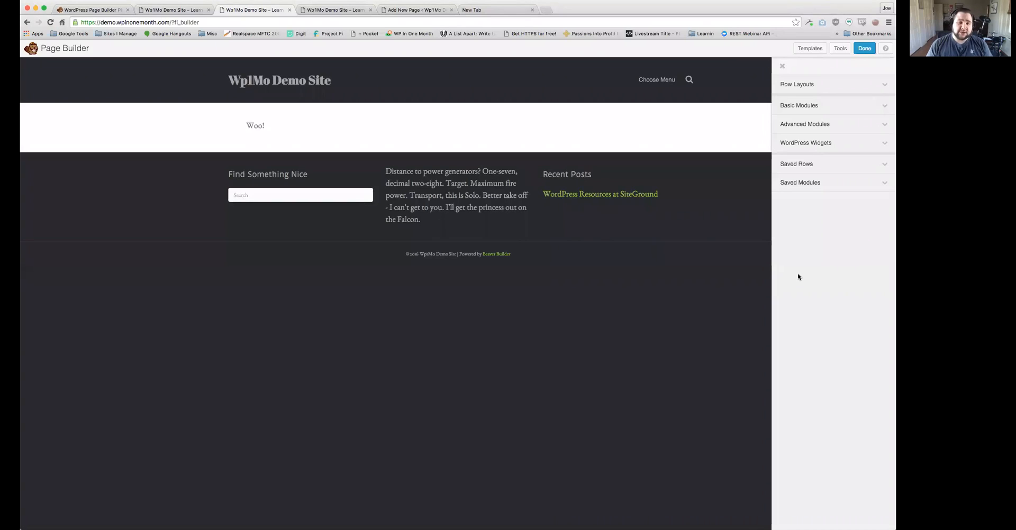
# - Browse the layout template categories, viewing Your Templates and returning to Home Pages
pyautogui.click(809, 51)
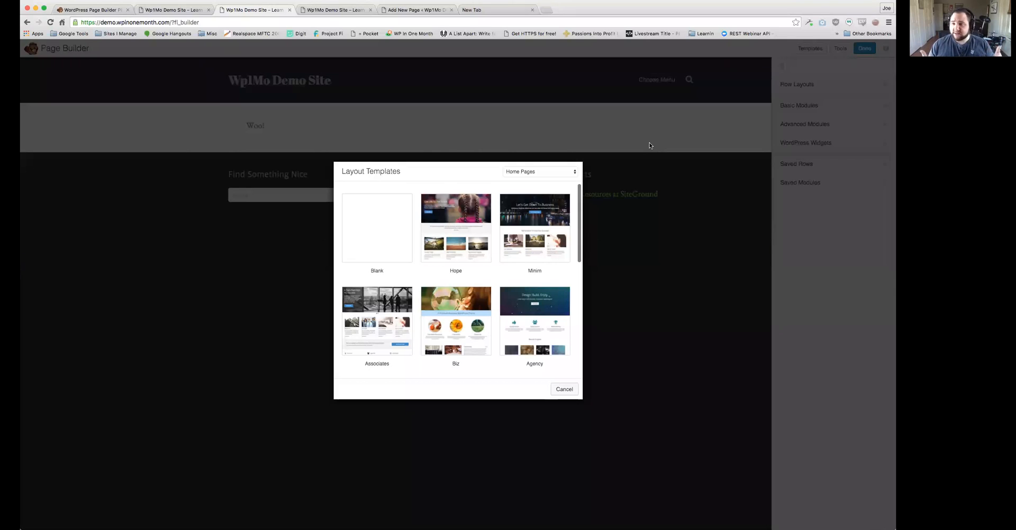
pyautogui.click(560, 175)
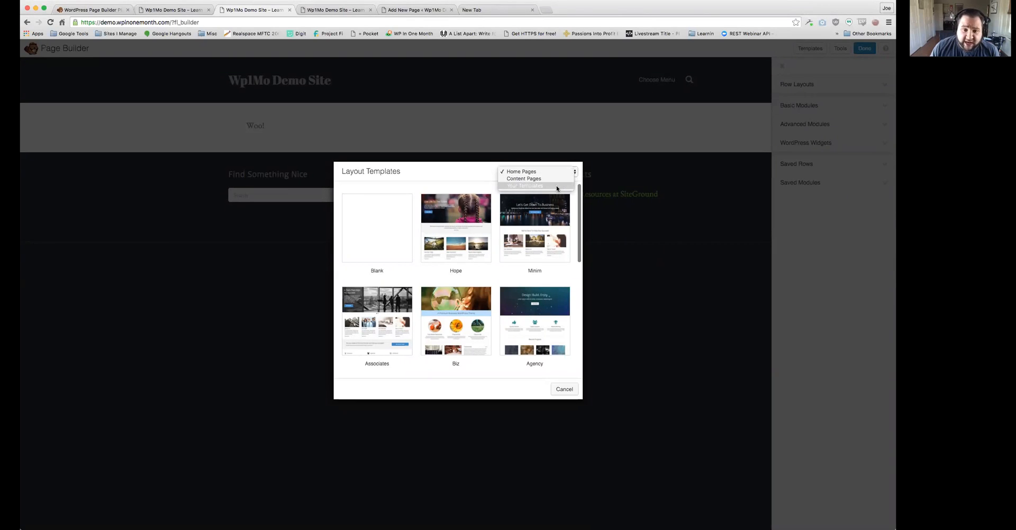
pyautogui.click(553, 178)
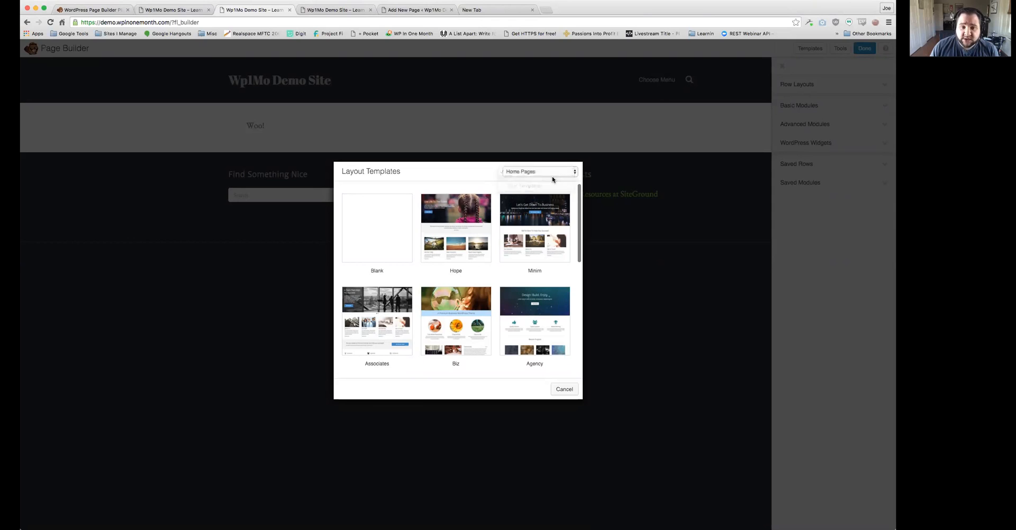
pyautogui.click(553, 175)
pyautogui.click(552, 177)
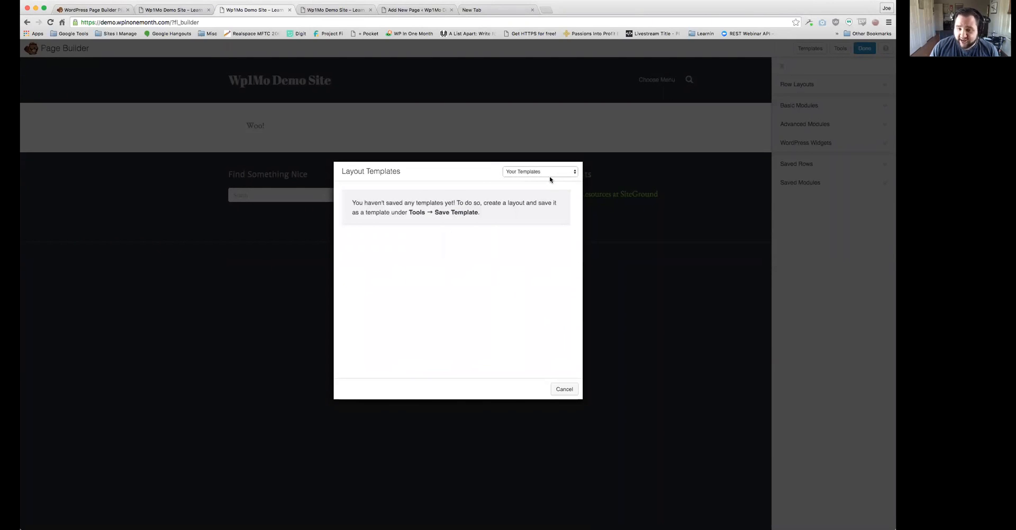
pyautogui.click(549, 176)
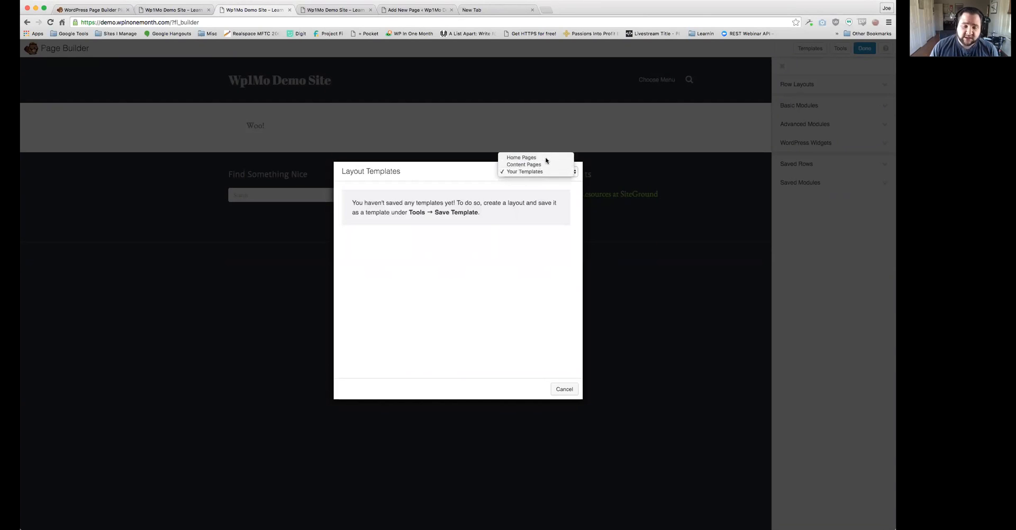
pyautogui.click(544, 158)
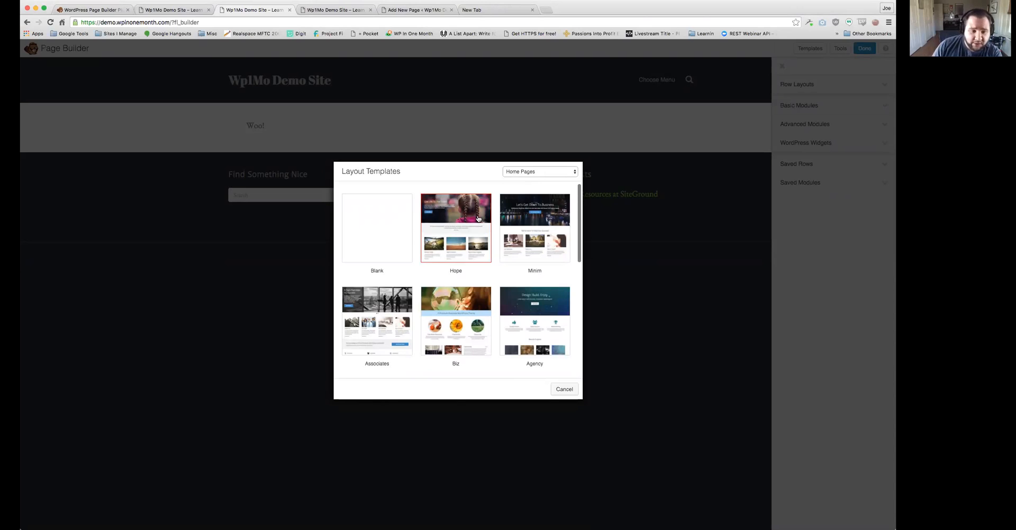
# - Replace the Home Page's existing layout with the Minim template and look over its rows and columns
pyautogui.click(539, 231)
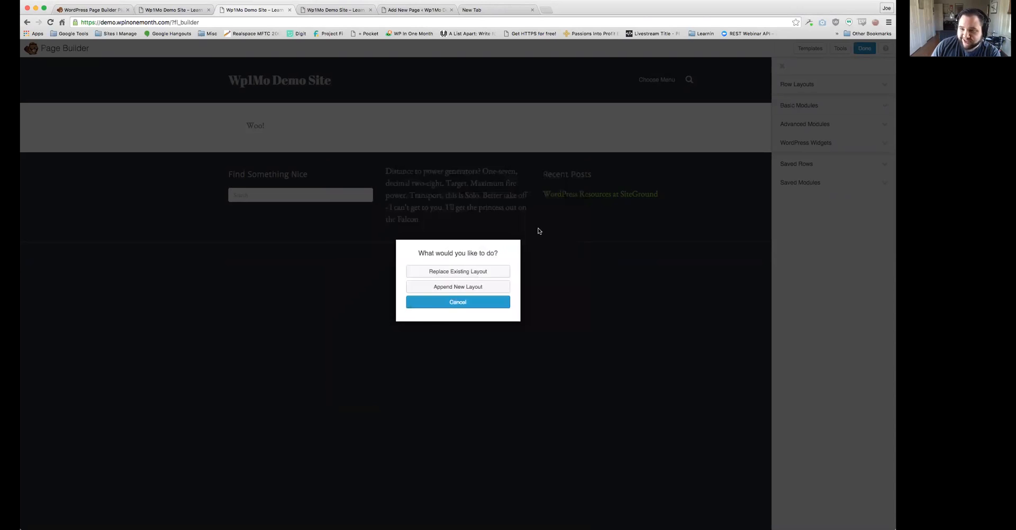
pyautogui.click(444, 273)
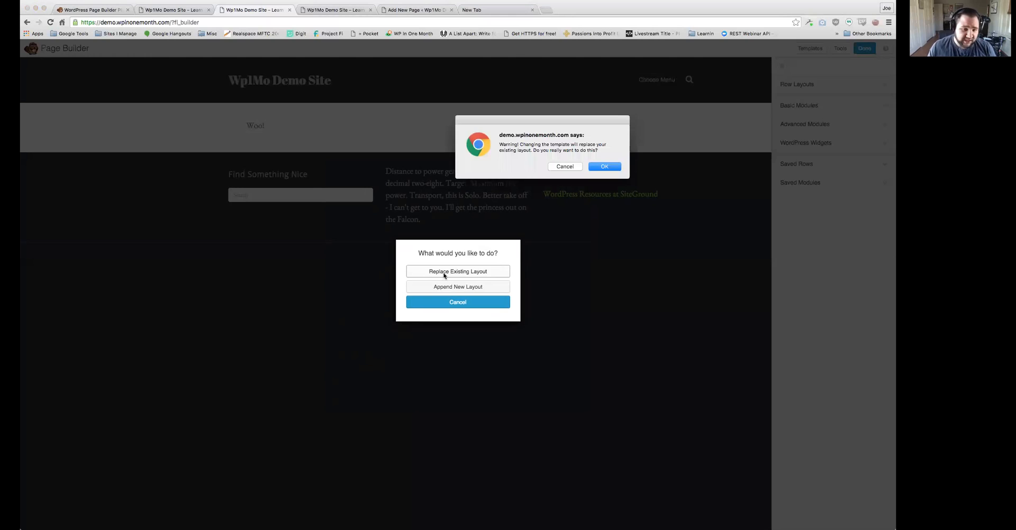
pyautogui.click(604, 166)
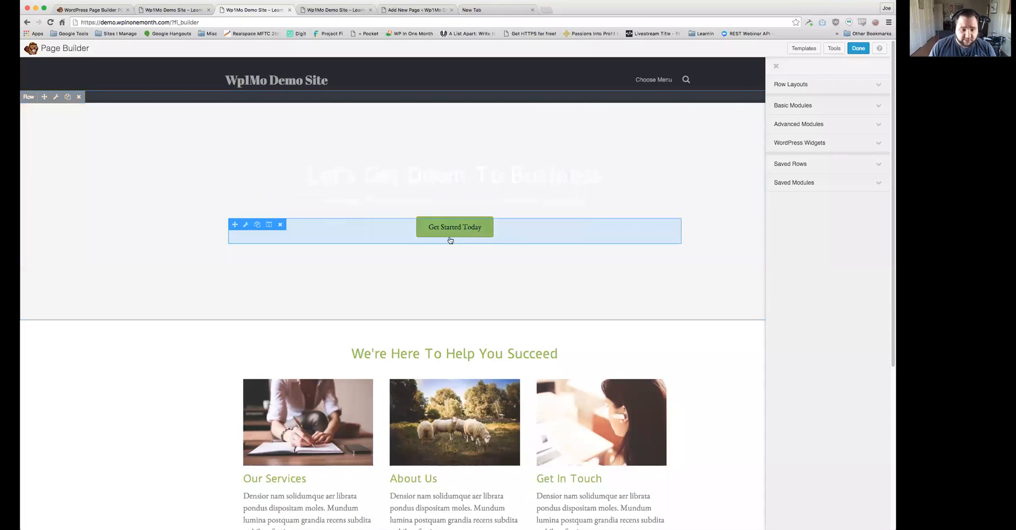
pyautogui.scroll(-5, 373, 285)
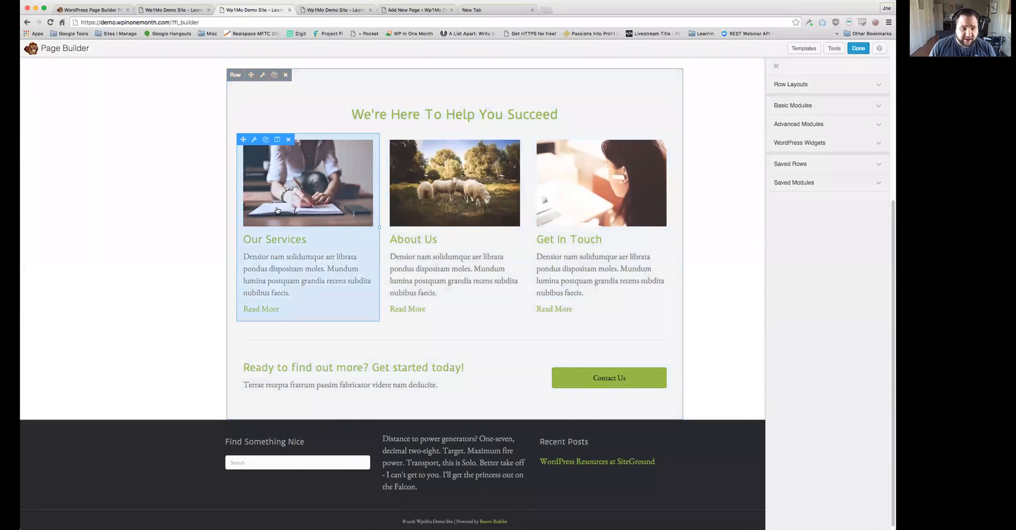
pyautogui.scroll(2, 245, 243)
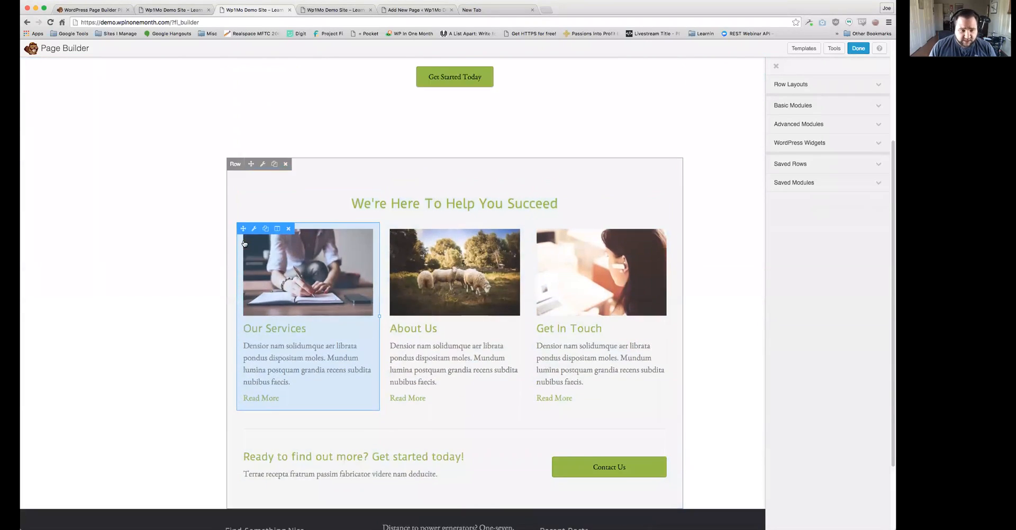
# - Compare the row width settings of the hero row and the "We're Here To Help You Succeed" row, including the width help text
pyautogui.scroll(3, 244, 243)
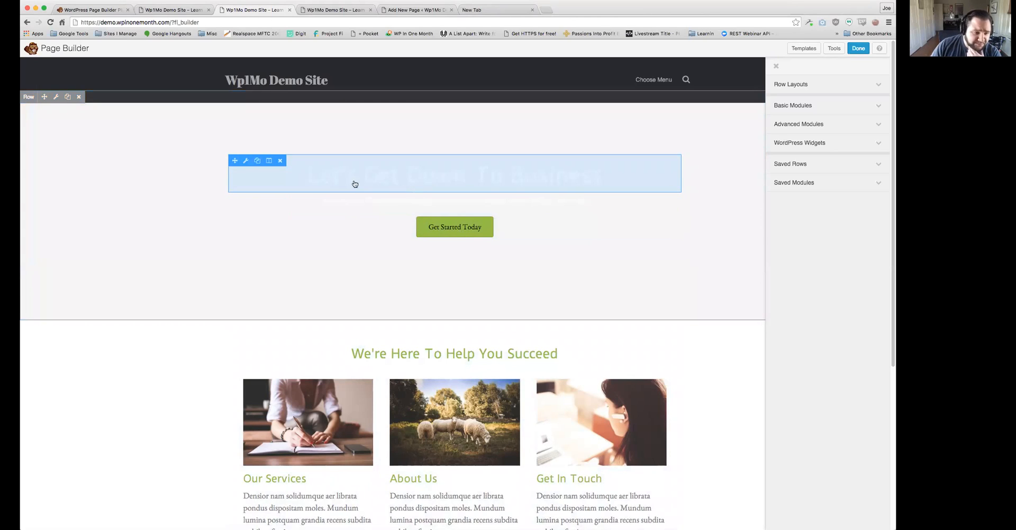
pyautogui.click(56, 100)
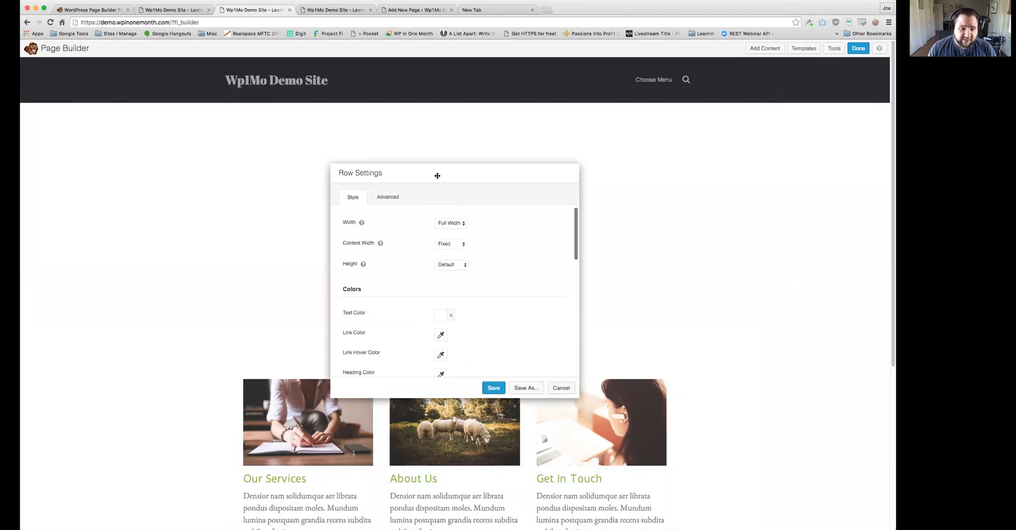
pyautogui.moveTo(435, 174); pyautogui.dragTo(435, 150)
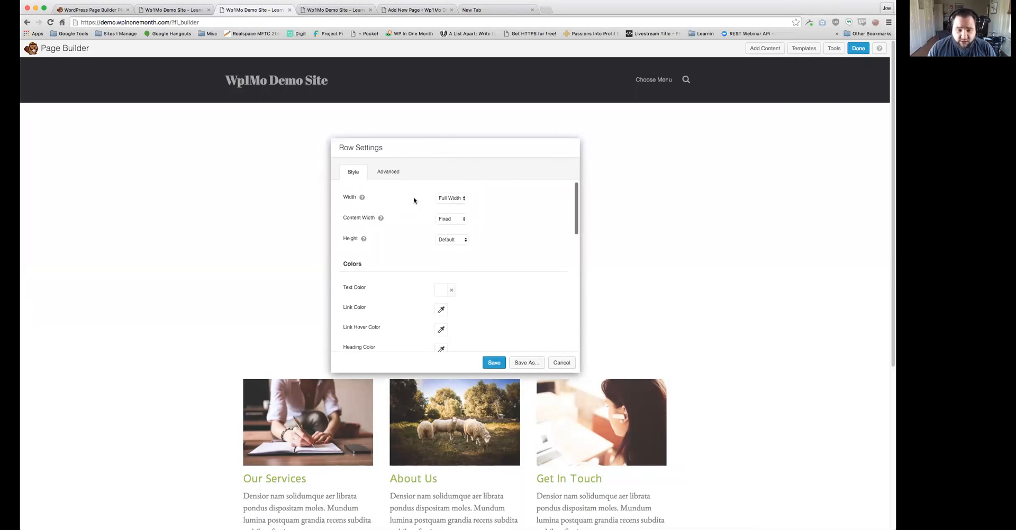
pyautogui.click(448, 198)
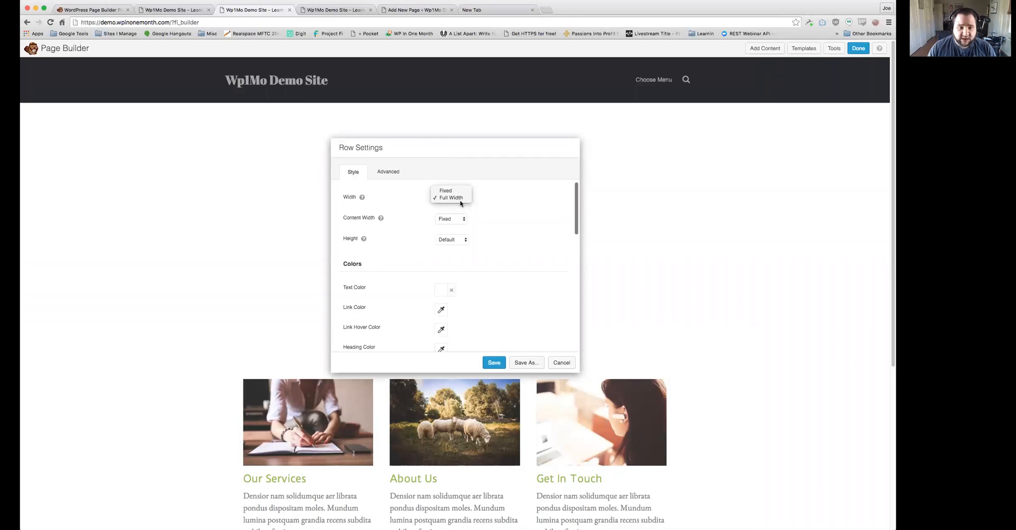
pyautogui.click(469, 218)
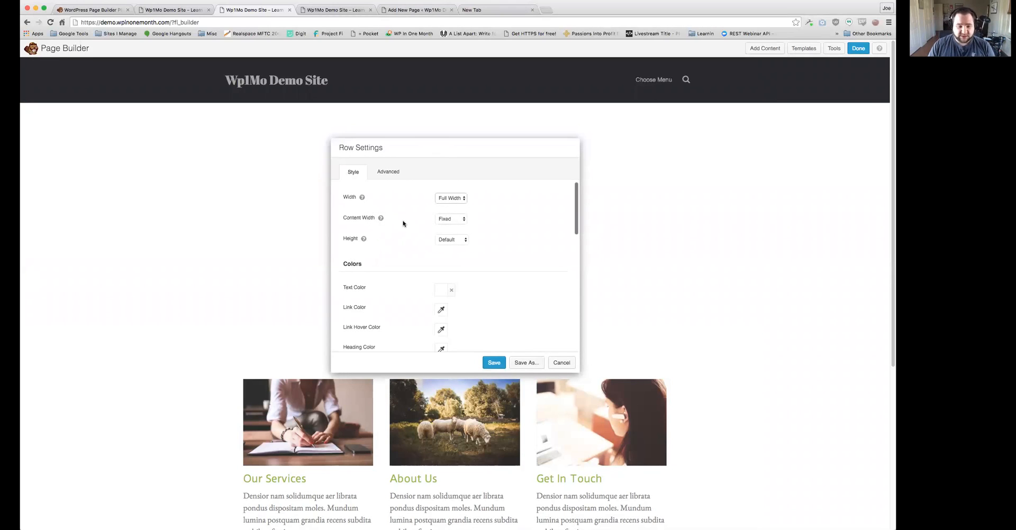
pyautogui.moveTo(363, 200)
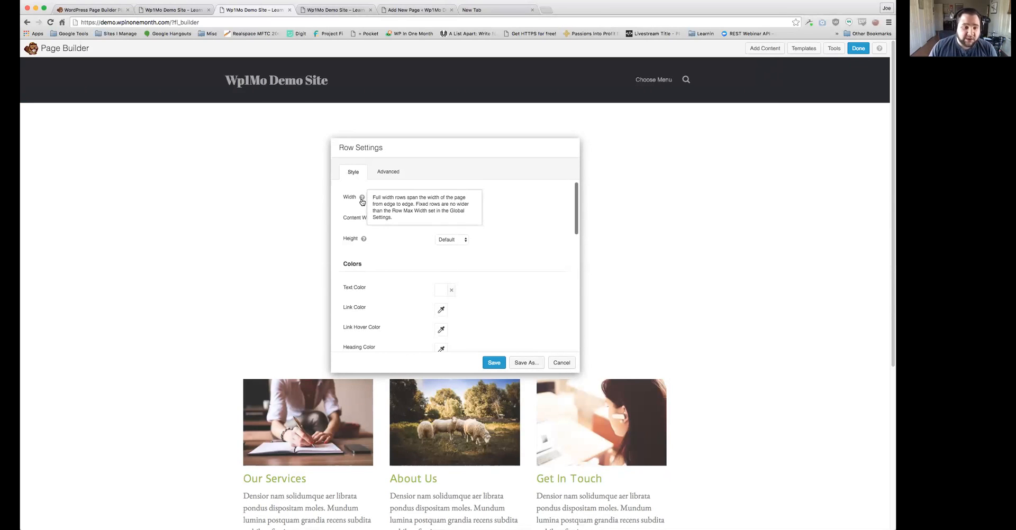
pyautogui.moveTo(380, 220)
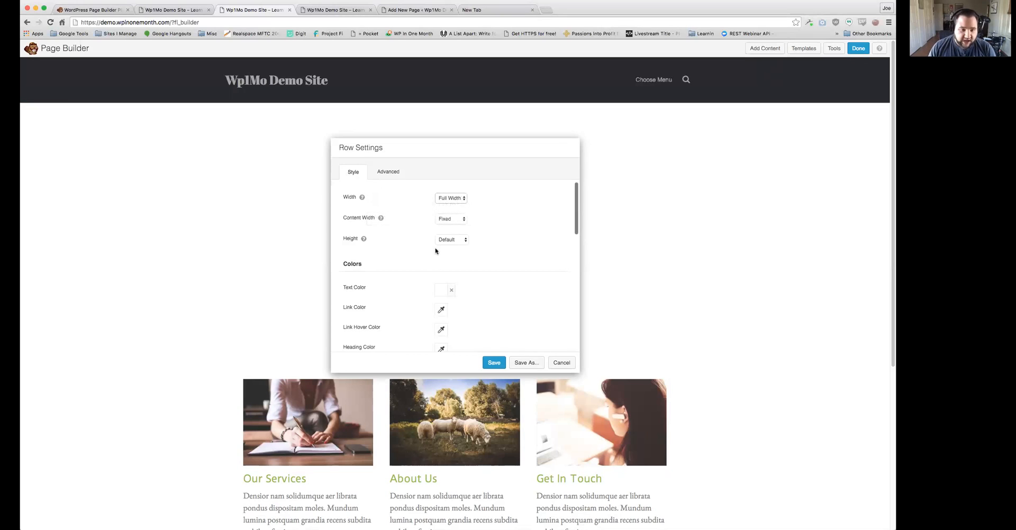
pyautogui.click(490, 366)
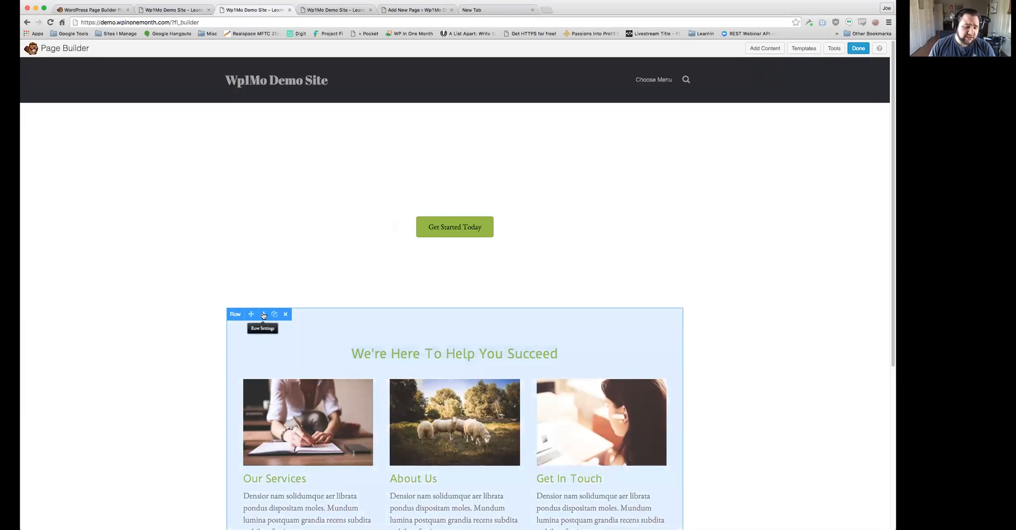
pyautogui.click(263, 315)
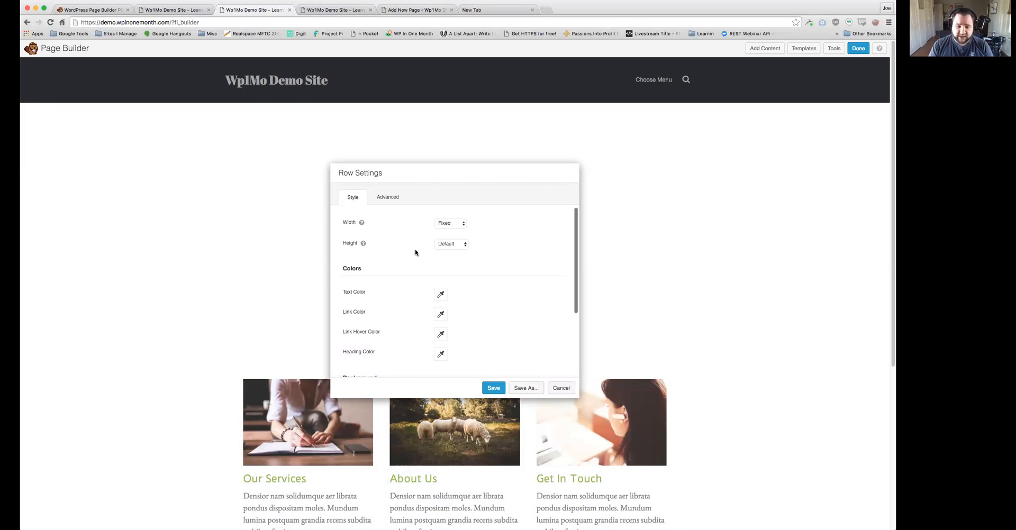
pyautogui.click(562, 388)
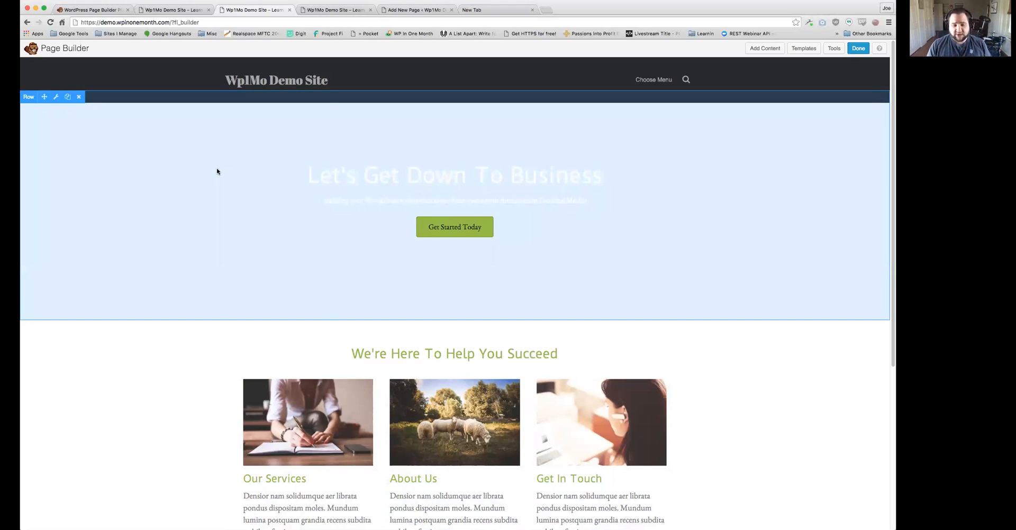
# - Reopen the hero row's settings and look through its style options, from width and colors to the background photo
pyautogui.click(56, 100)
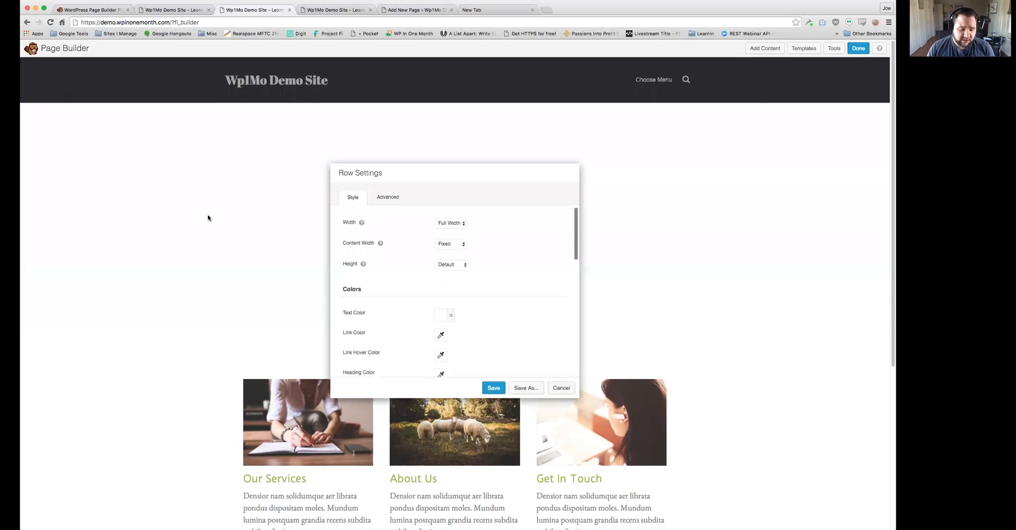
pyautogui.scroll(-10, 379, 303)
pyautogui.scroll(10, 379, 303)
pyautogui.scroll(-10, 379, 303)
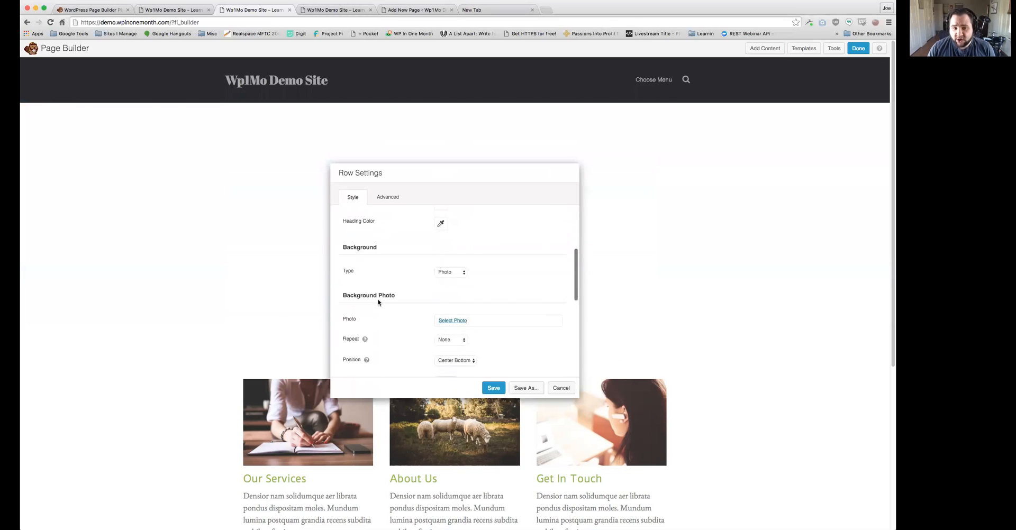
pyautogui.scroll(-2, 379, 303)
pyautogui.scroll(10, 379, 303)
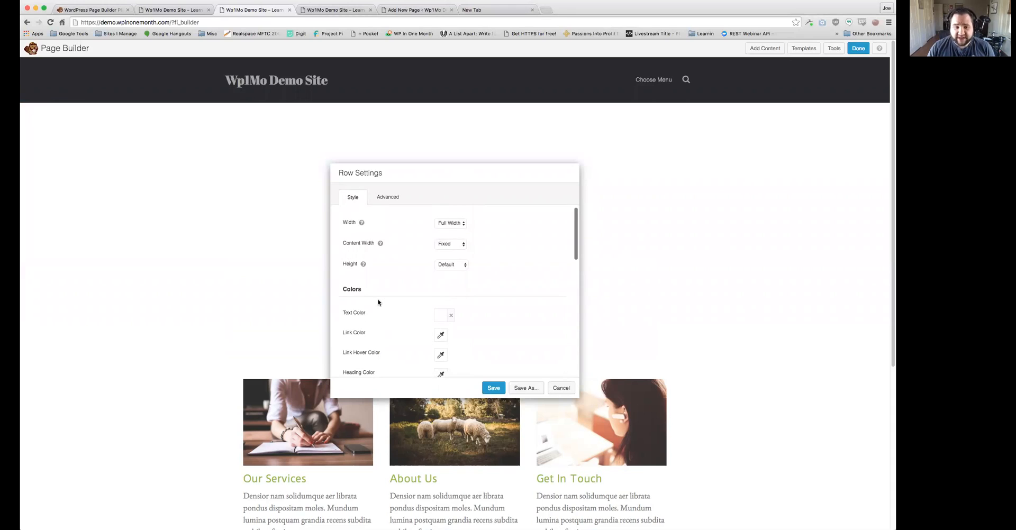
# - Try red #dc0909 as the hero row's text color and return it to white
pyautogui.scroll(-3, 379, 302)
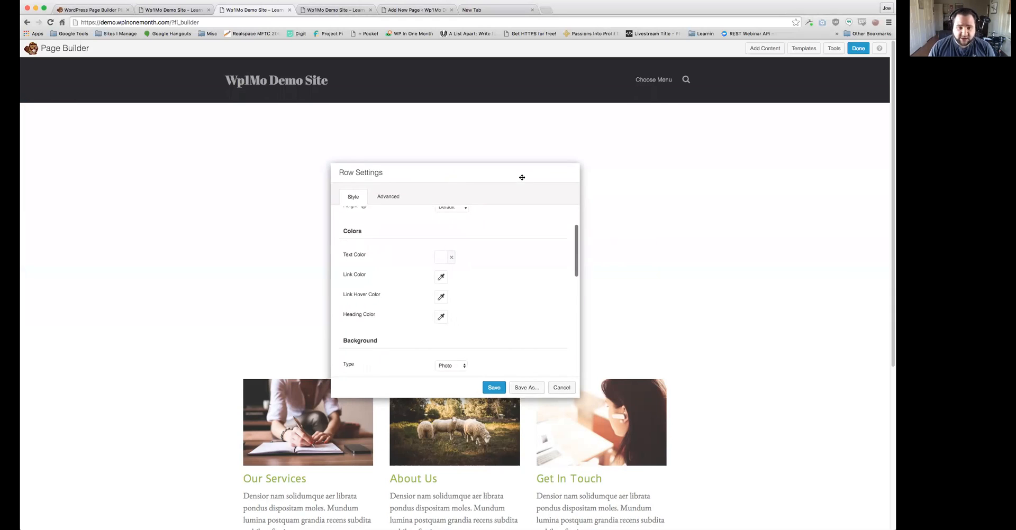
pyautogui.moveTo(522, 175); pyautogui.dragTo(780, 134)
pyautogui.click(700, 218)
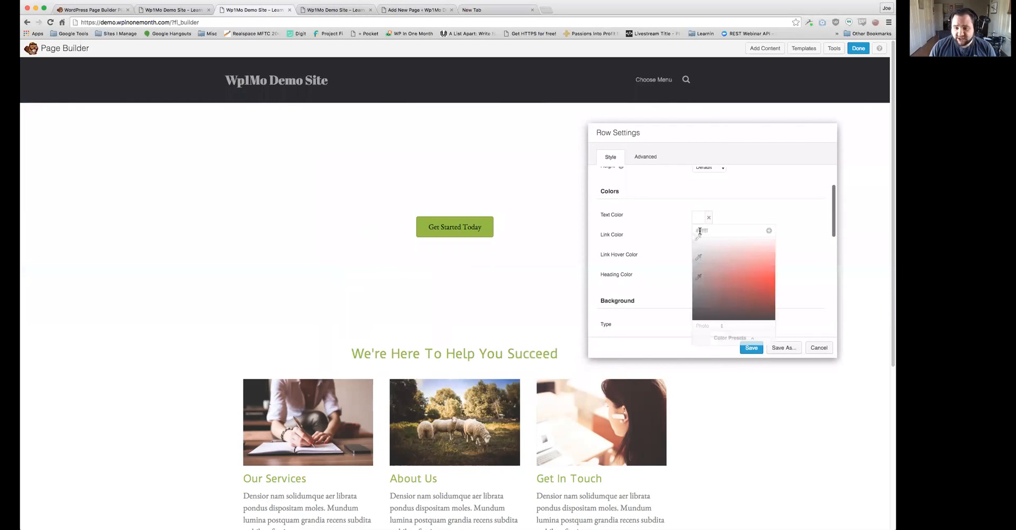
pyautogui.moveTo(709, 252); pyautogui.dragTo(768, 284)
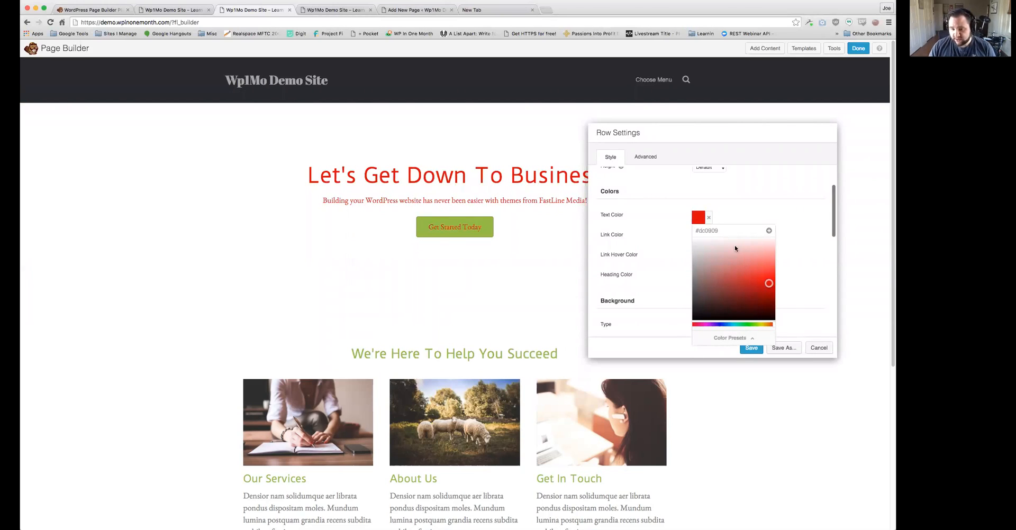
pyautogui.moveTo(769, 283); pyautogui.dragTo(662, 236)
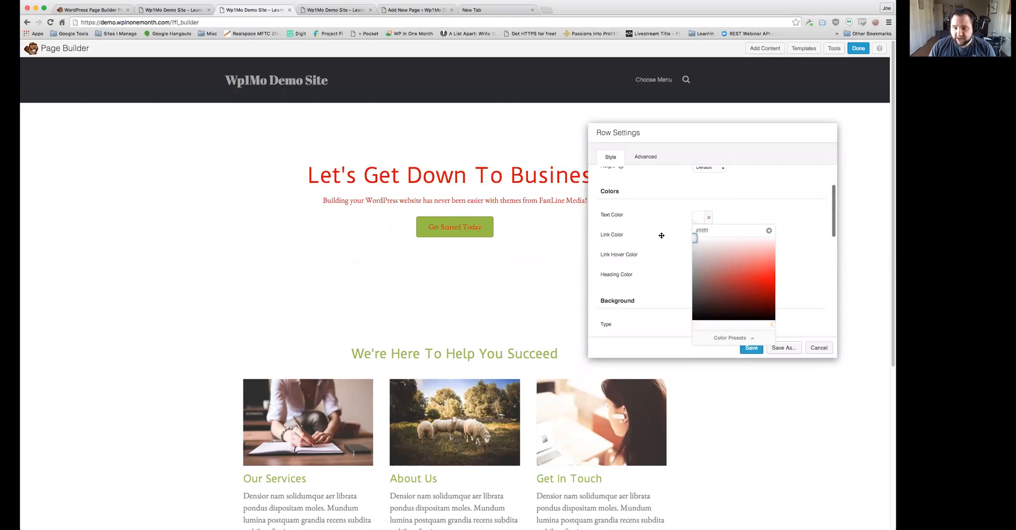
pyautogui.click(649, 212)
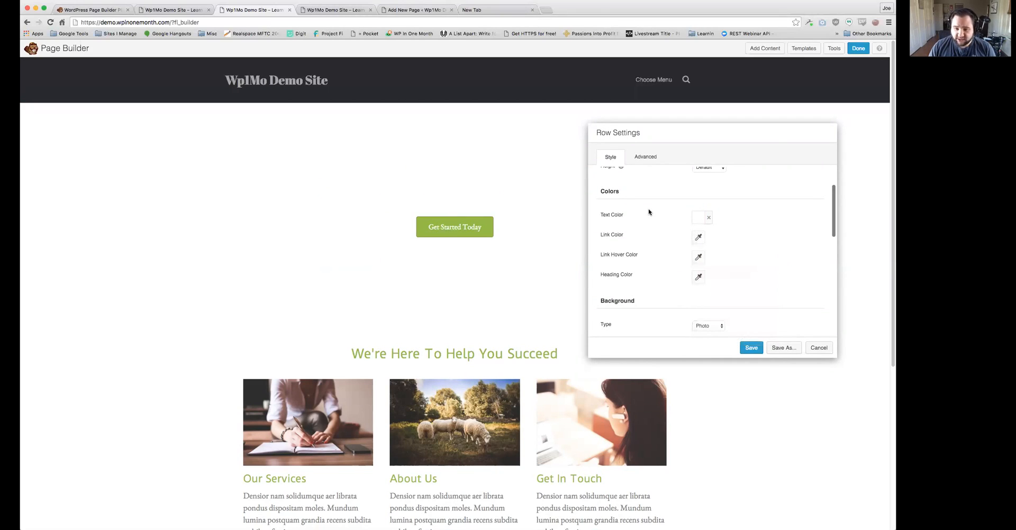
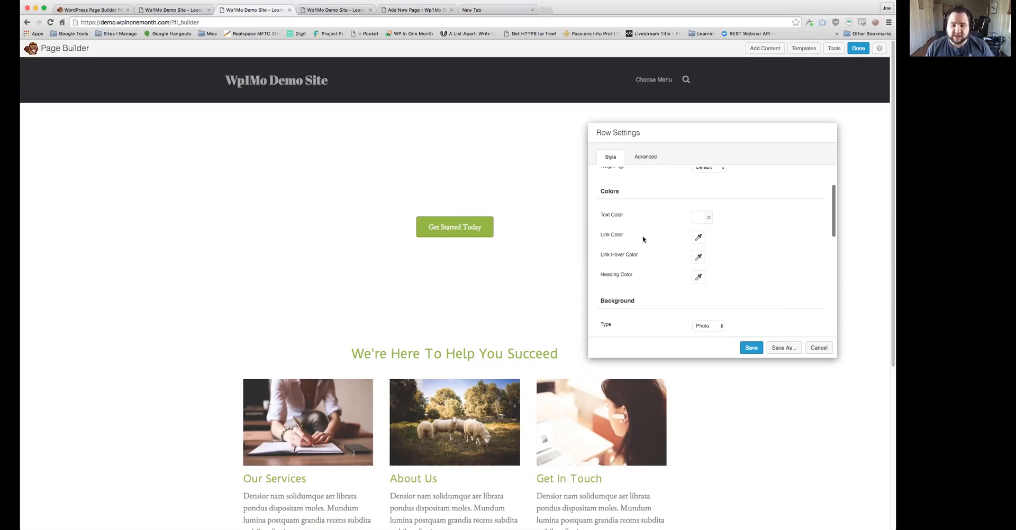
# - Examine the hero row's background settings and the available background types, keeping the type as Photo
pyautogui.scroll(-2, 653, 248)
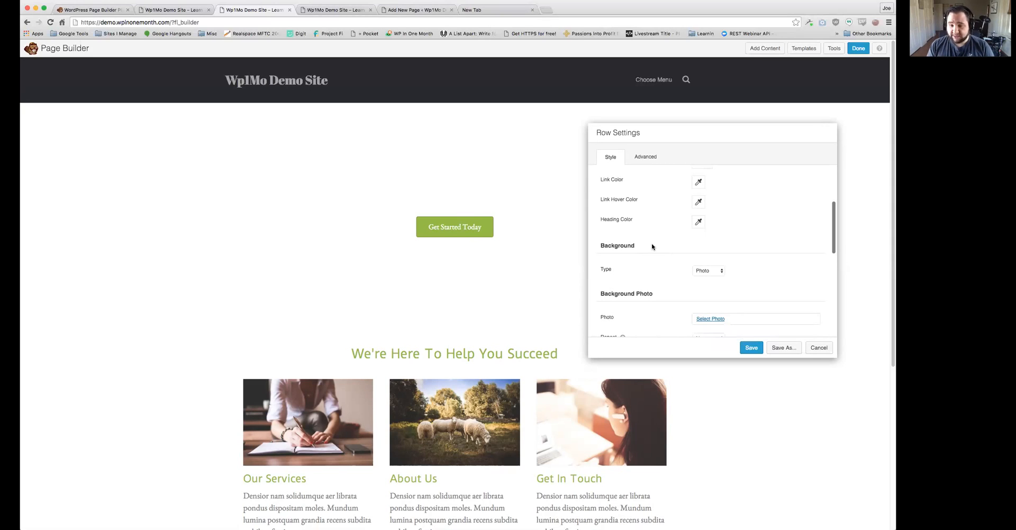
pyautogui.scroll(-3, 653, 210)
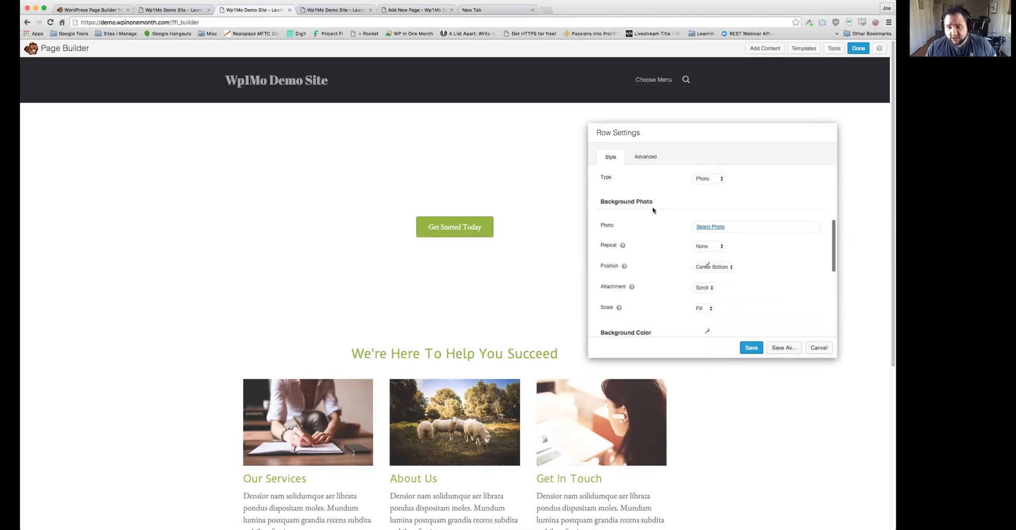
pyautogui.scroll(1, 653, 211)
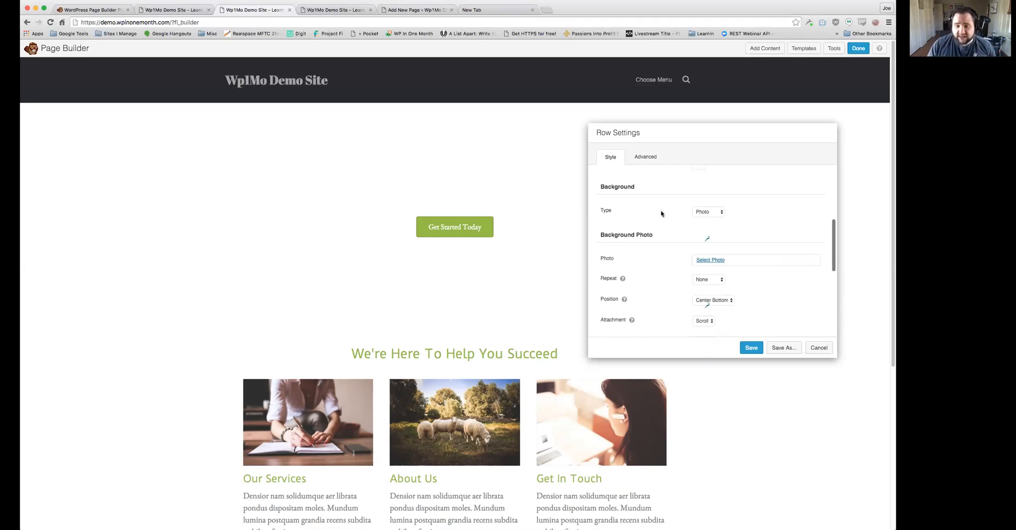
pyautogui.click(717, 212)
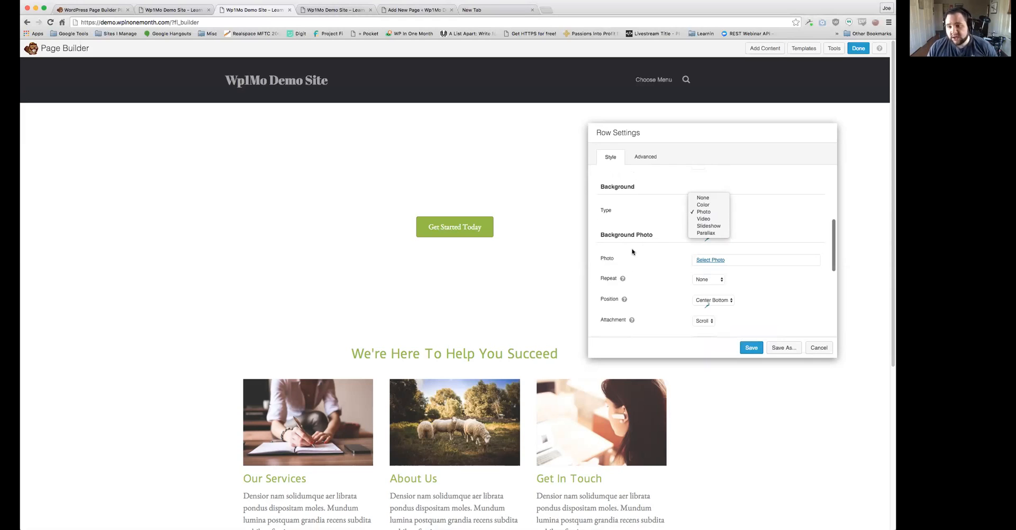
pyautogui.click(644, 261)
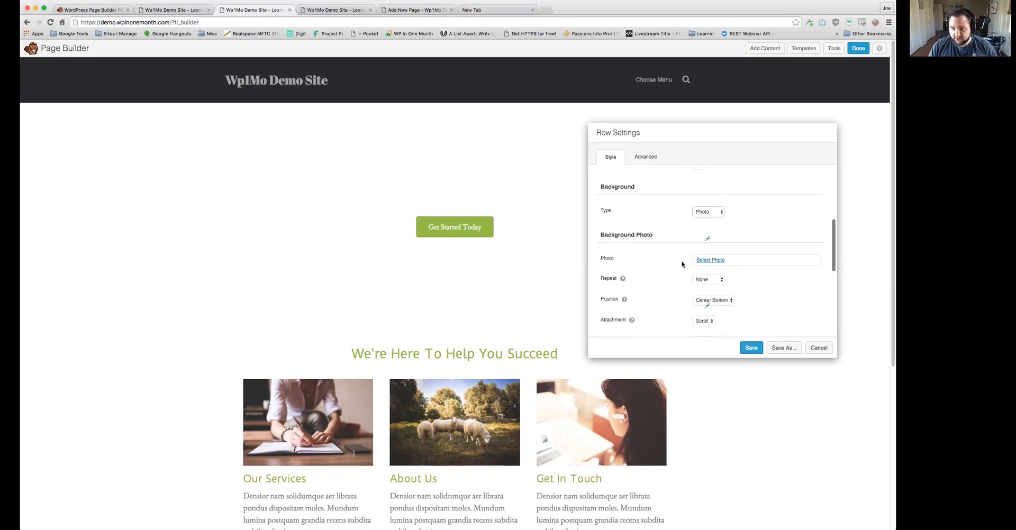
# - Open the photo chooser for the hero row's background, check the Media Library and return to uploading files
pyautogui.click(704, 261)
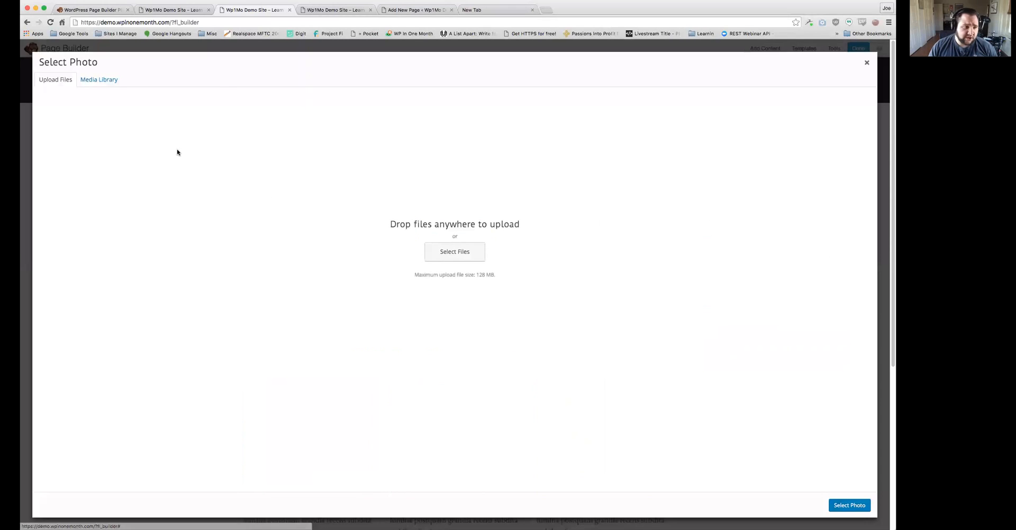
pyautogui.click(113, 84)
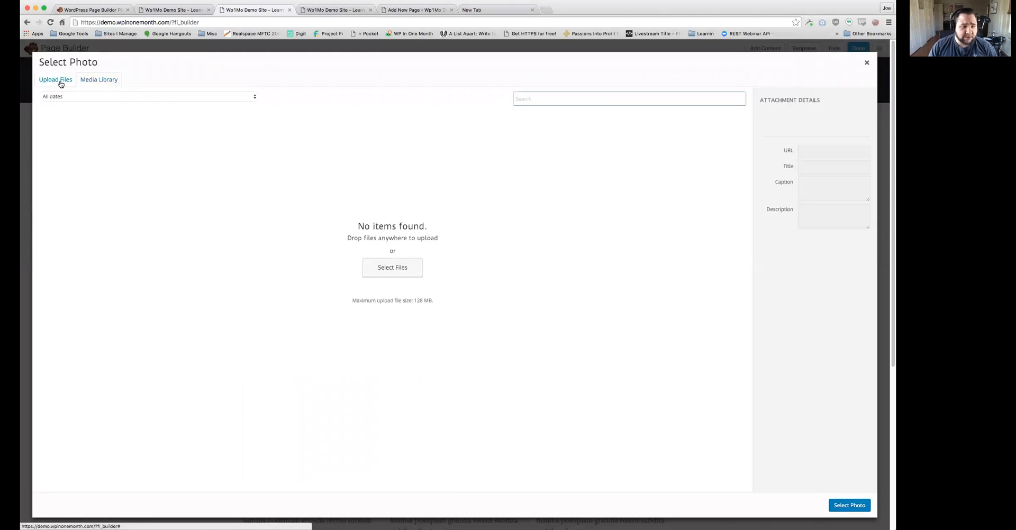
pyautogui.click(60, 81)
# - Upload the vertical train photo IMG_0645.jpg from the computer's Photos library to the site's Media Library
pyautogui.click(445, 254)
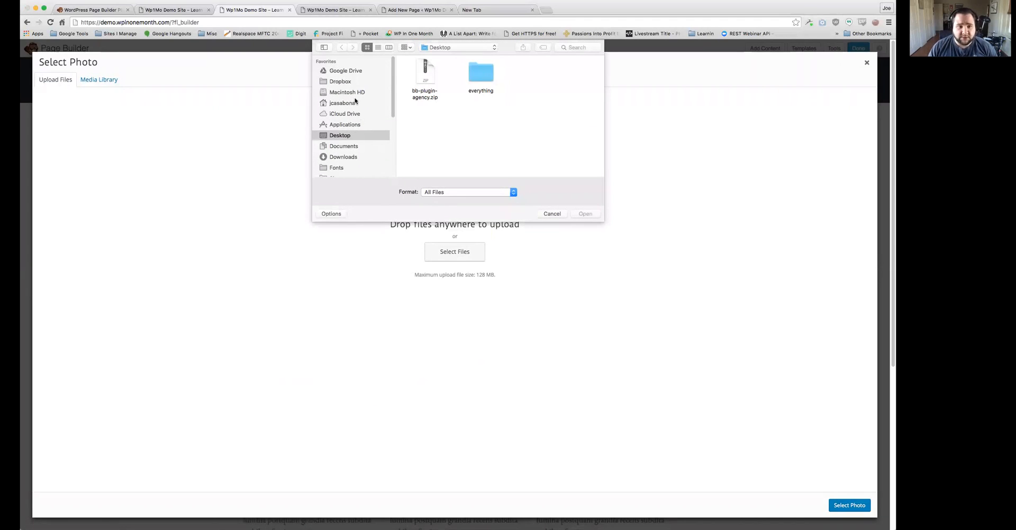
pyautogui.scroll(-1, 358, 123)
pyautogui.scroll(-5, 359, 123)
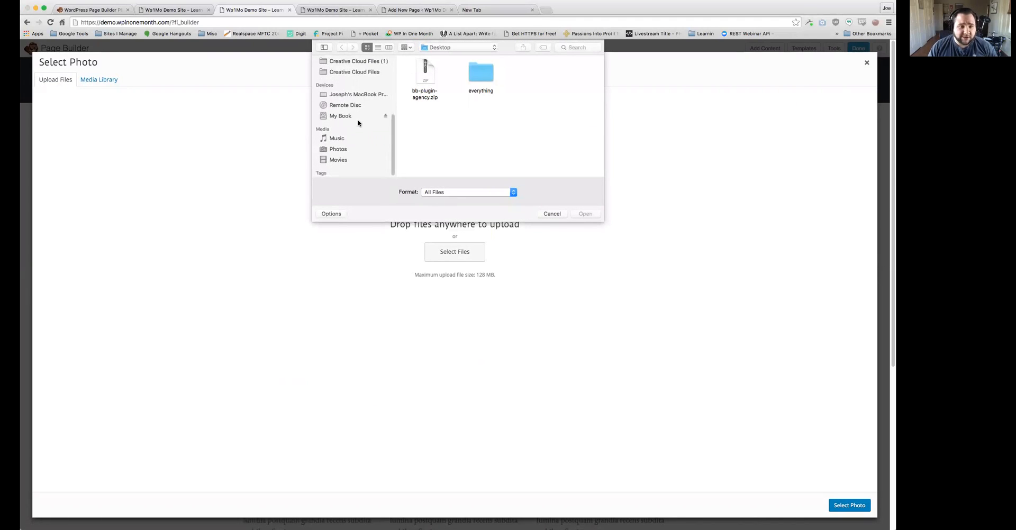
pyautogui.click(343, 151)
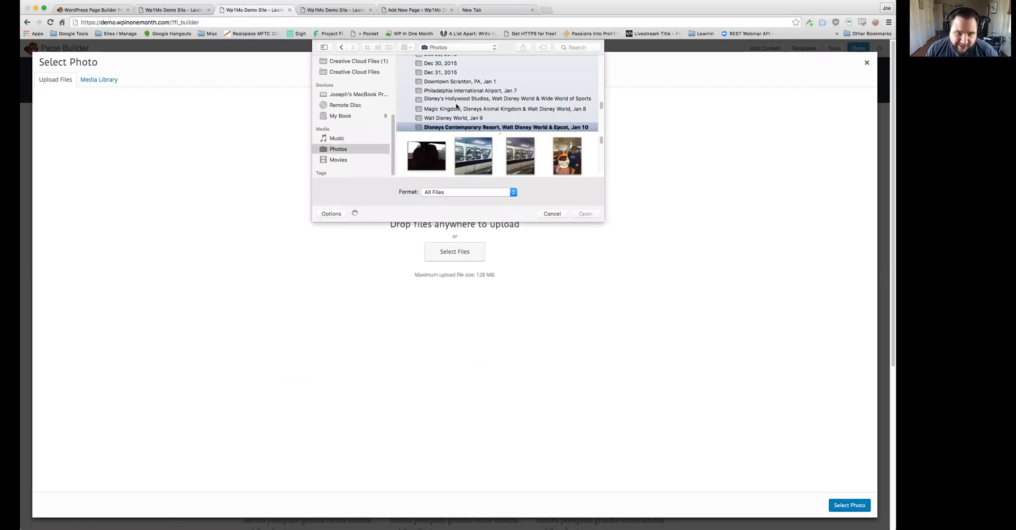
pyautogui.scroll(-3, 458, 107)
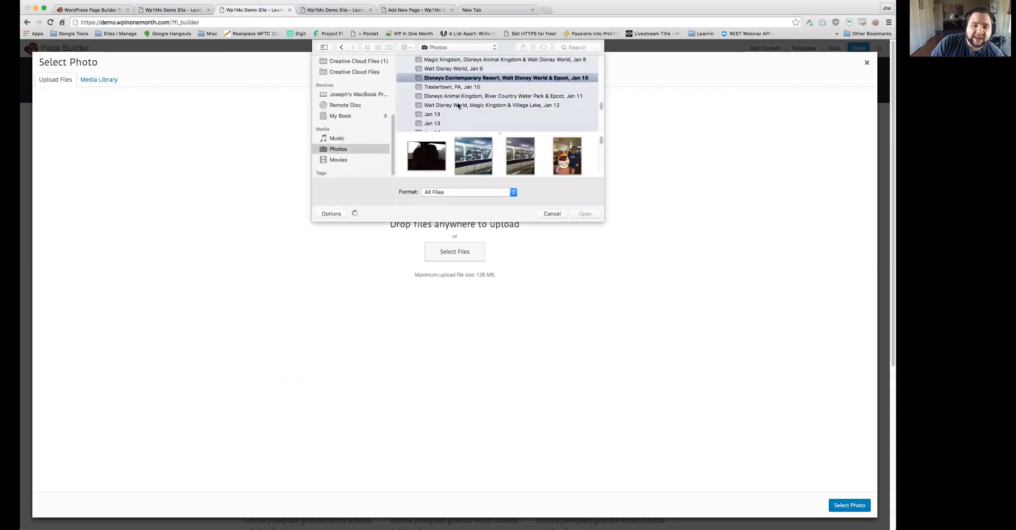
pyautogui.scroll(5, 458, 106)
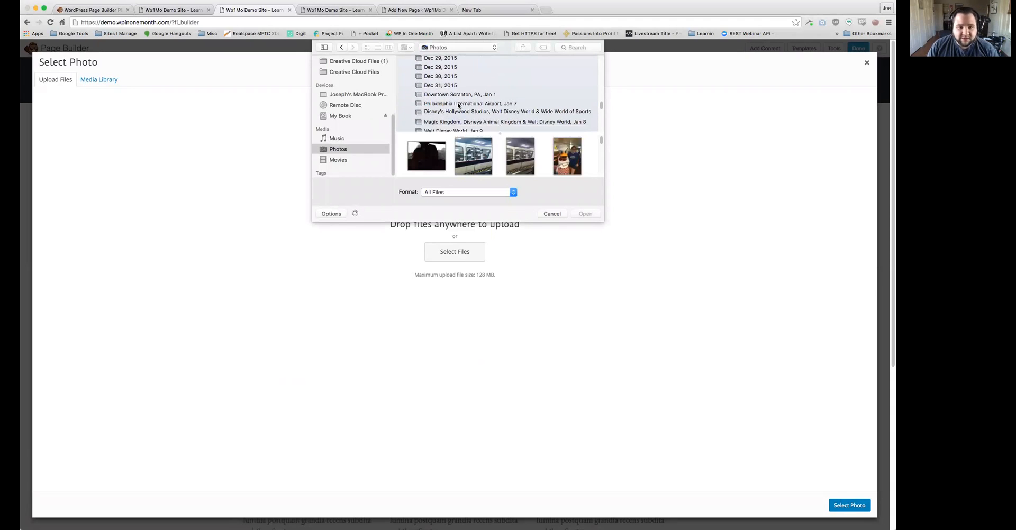
pyautogui.scroll(-2, 529, 164)
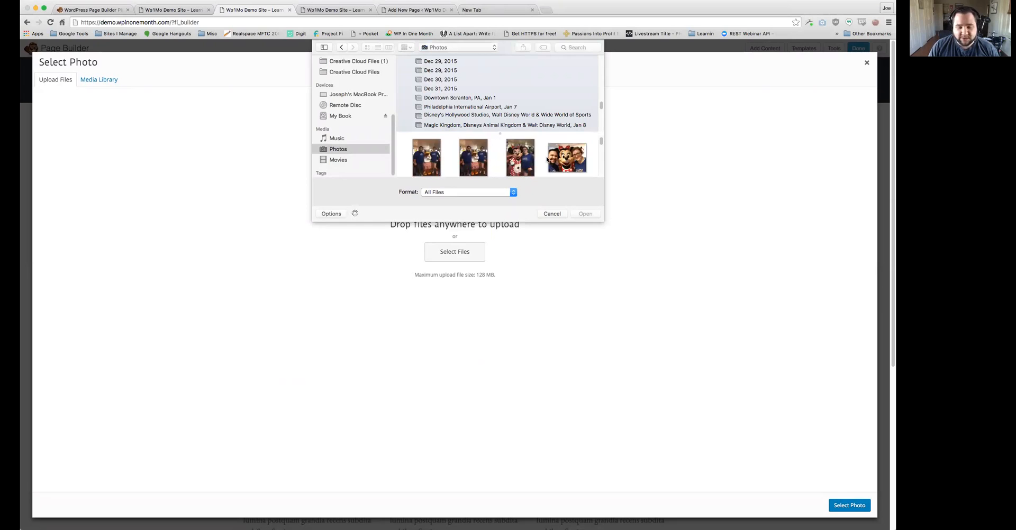
pyautogui.scroll(-1, 543, 160)
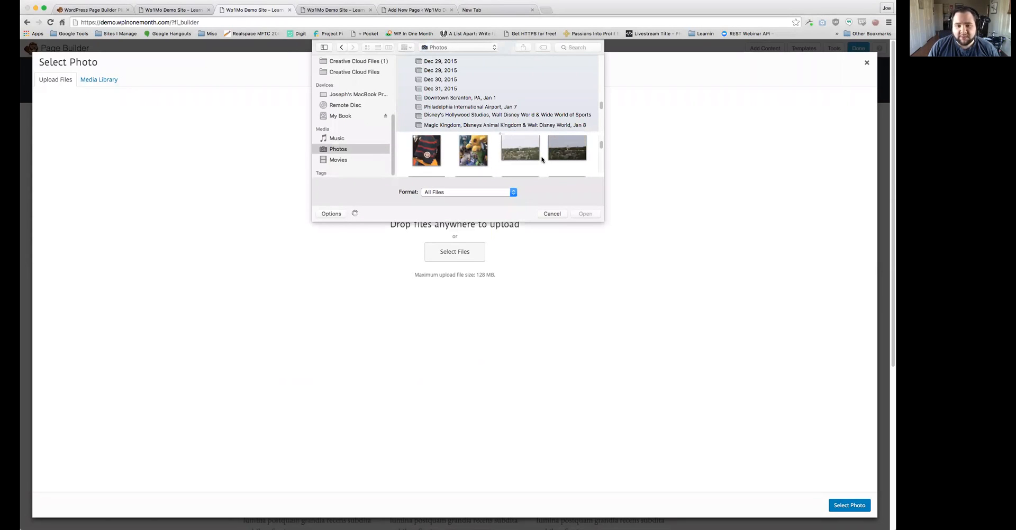
pyautogui.scroll(-1, 542, 159)
pyautogui.scroll(-3, 542, 160)
pyautogui.scroll(-3, 542, 160)
pyautogui.scroll(-3, 542, 160)
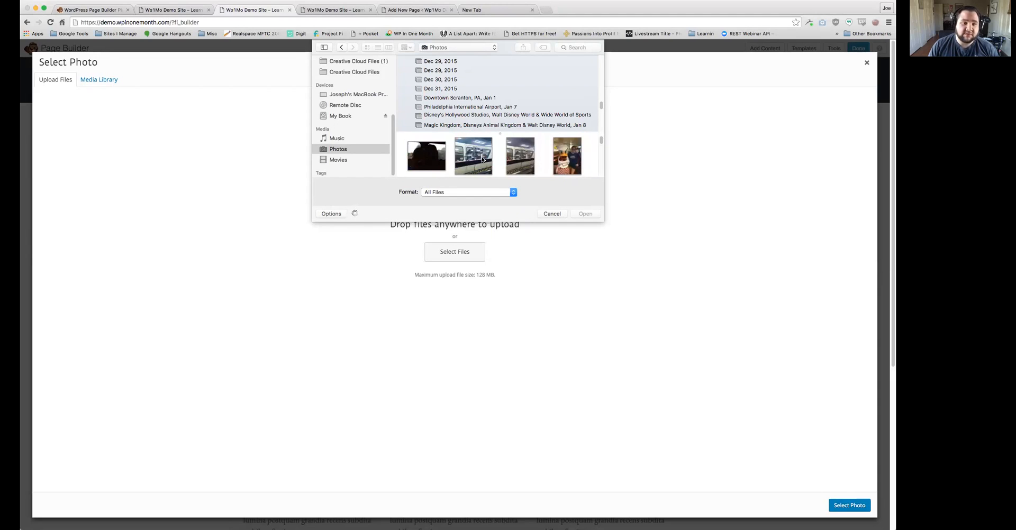
pyautogui.click(519, 158)
pyautogui.doubleClick(520, 159)
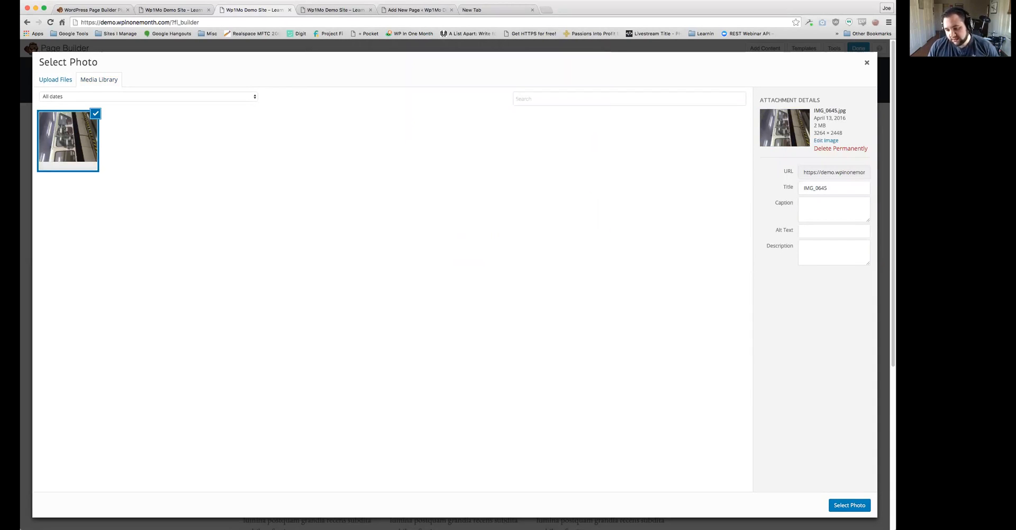
# - Use the uploaded IMG_0645.jpg as the hero row's background photo, keeping Repeat at None and setting its position to Center
pyautogui.click(850, 507)
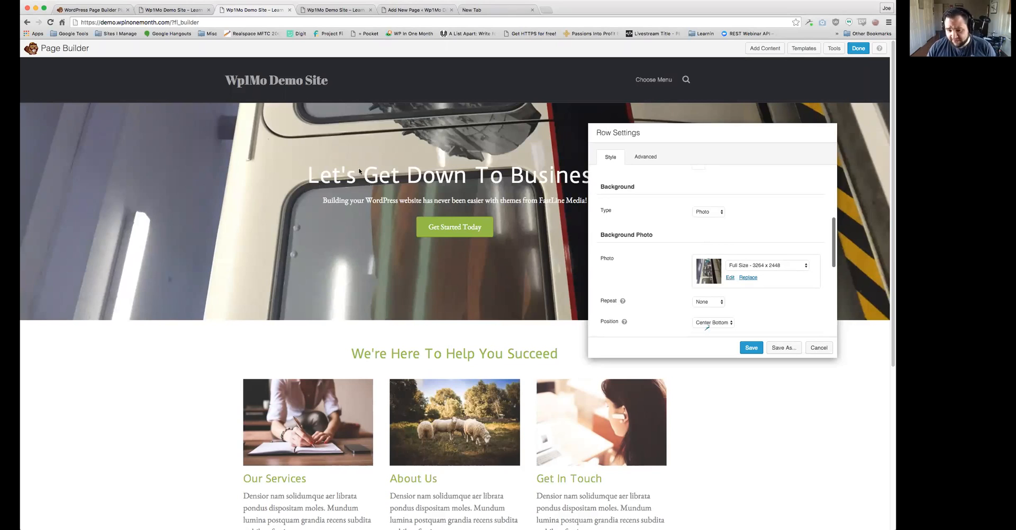
pyautogui.scroll(-2, 680, 263)
pyautogui.click(697, 261)
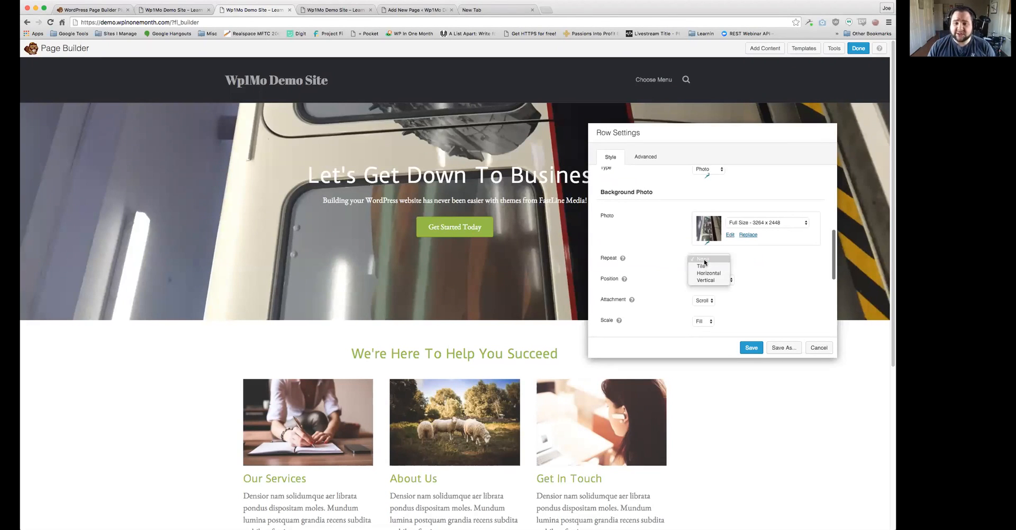
pyautogui.click(787, 271)
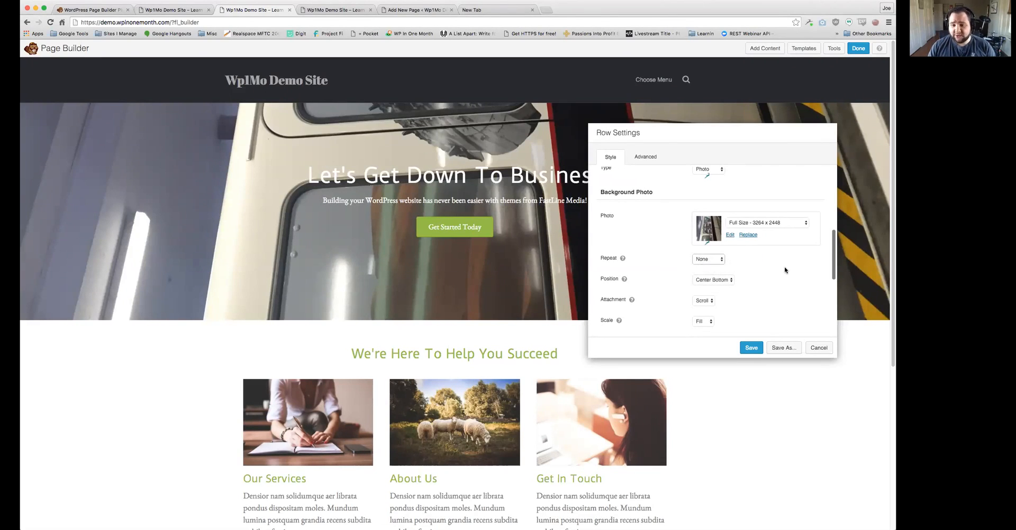
pyautogui.click(712, 279)
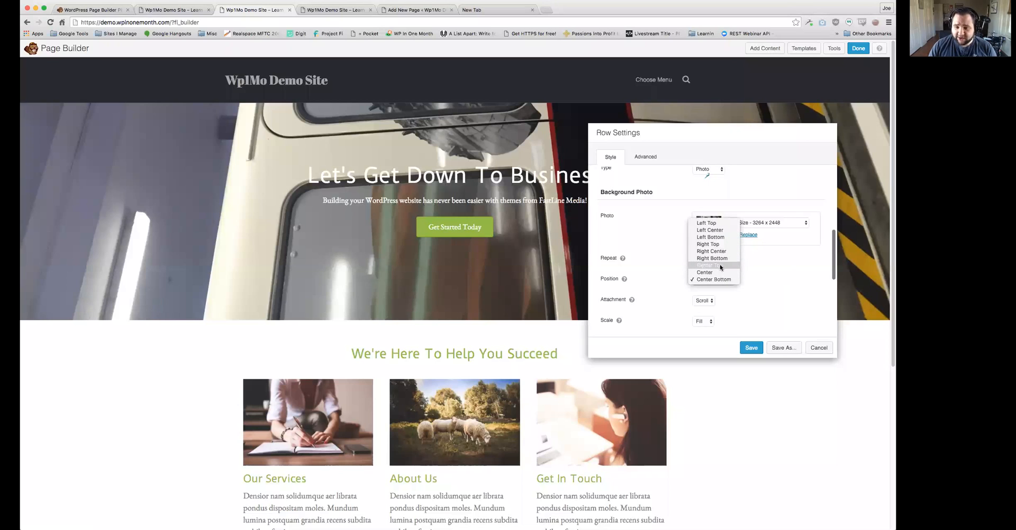
pyautogui.press('Up')
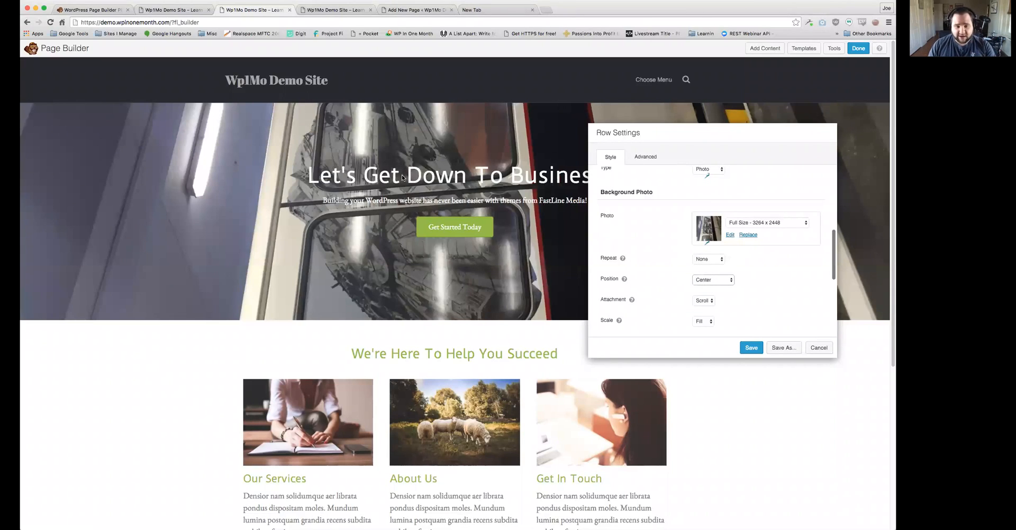
# - Check the scale options for the hero row's background photo, keeping Fill
pyautogui.scroll(-2, 668, 315)
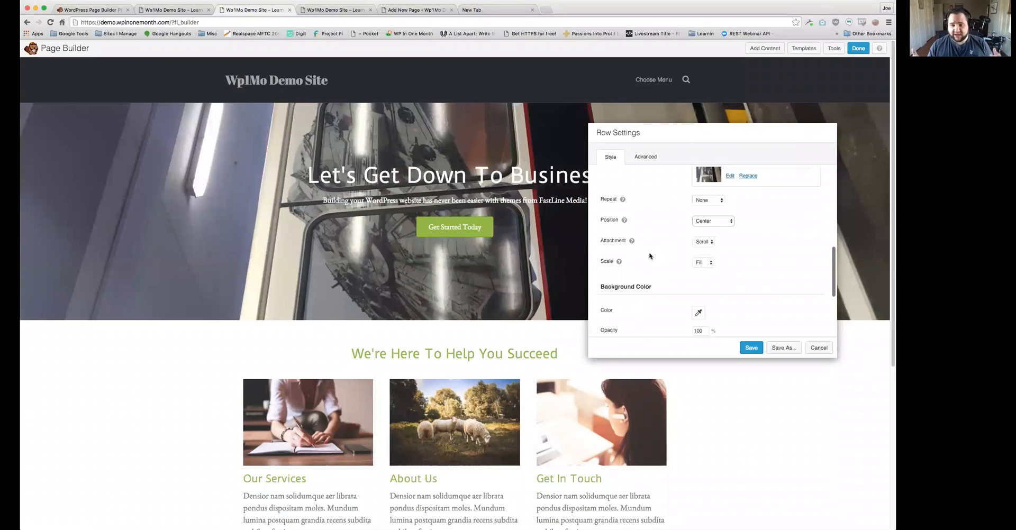
pyautogui.click(706, 264)
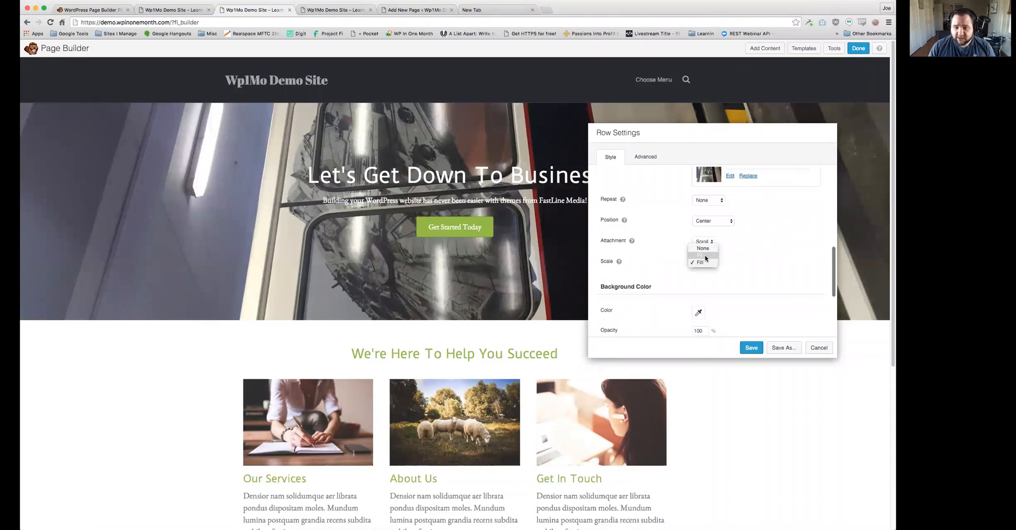
pyautogui.click(705, 257)
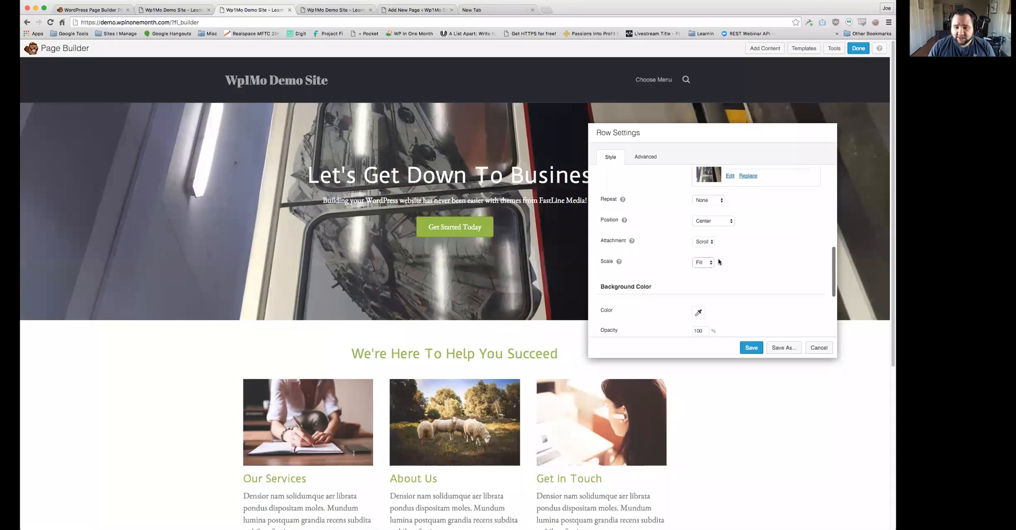
pyautogui.click(708, 264)
pyautogui.click(707, 273)
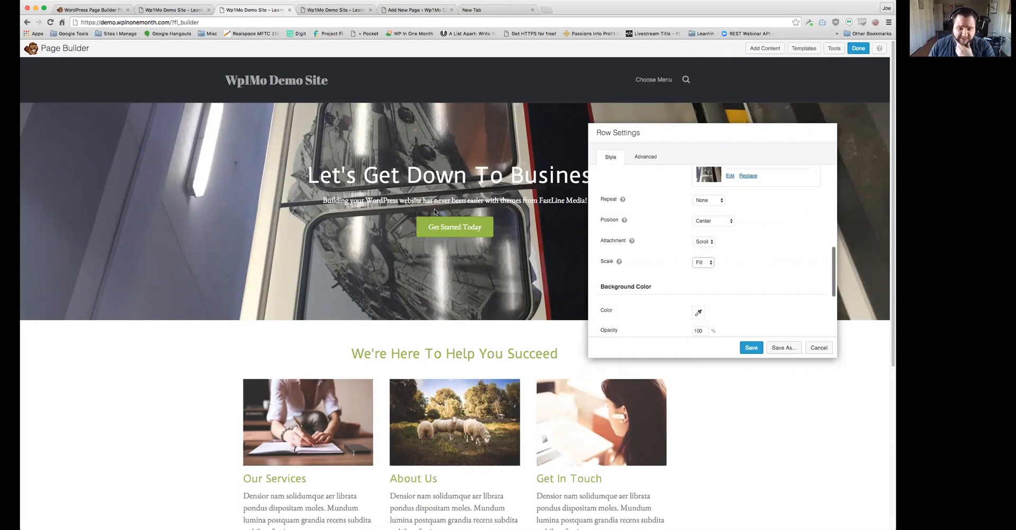
# - Look over the hero row's background overlay and border options and save the row settings
pyautogui.scroll(-5, 685, 265)
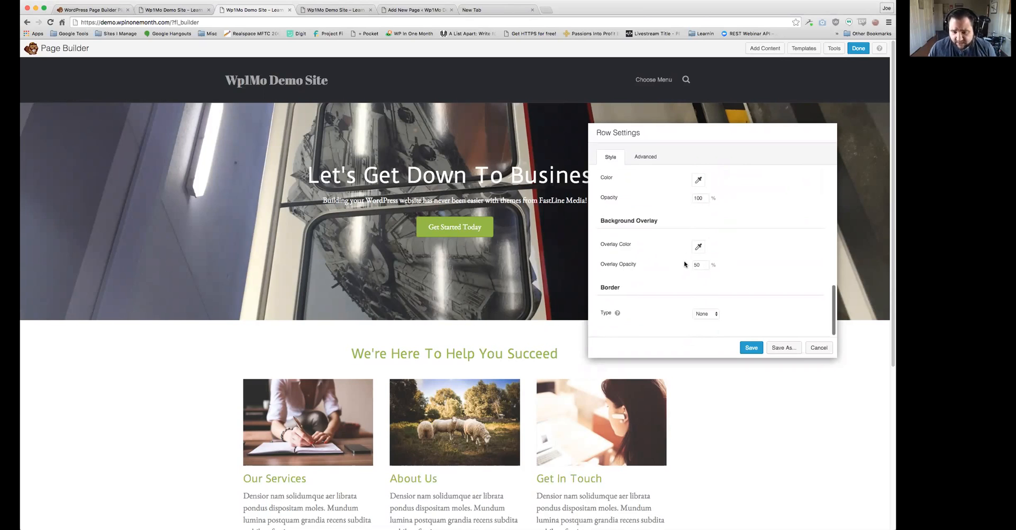
pyautogui.scroll(5, 685, 265)
pyautogui.click(752, 348)
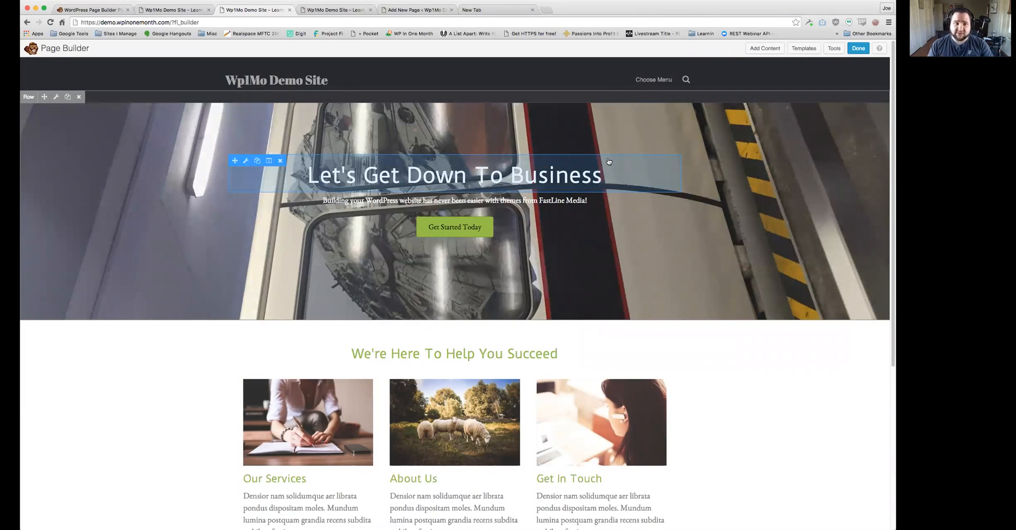
# - Reload the live home page to check what visitors see and return to the page being edited
pyautogui.click(313, 9)
pyautogui.click(51, 22)
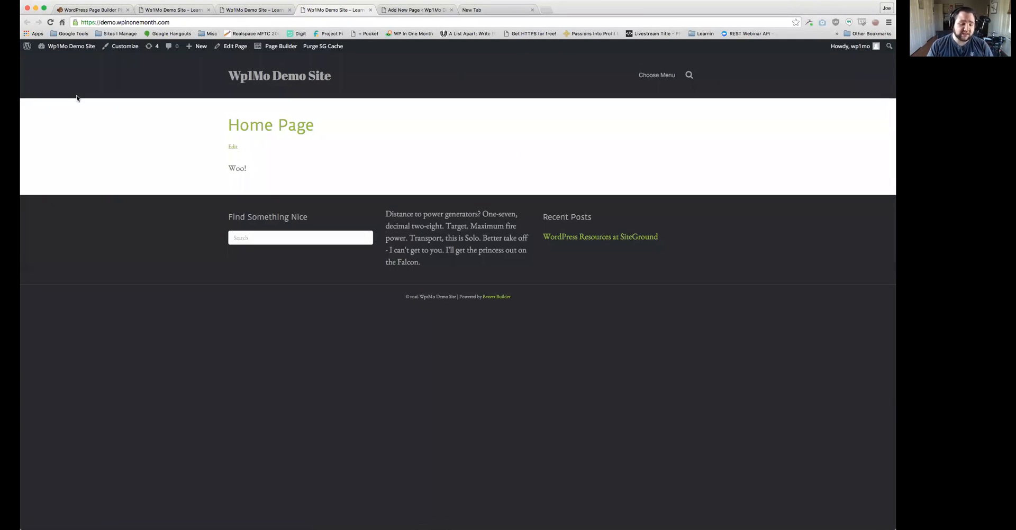
pyautogui.click(242, 10)
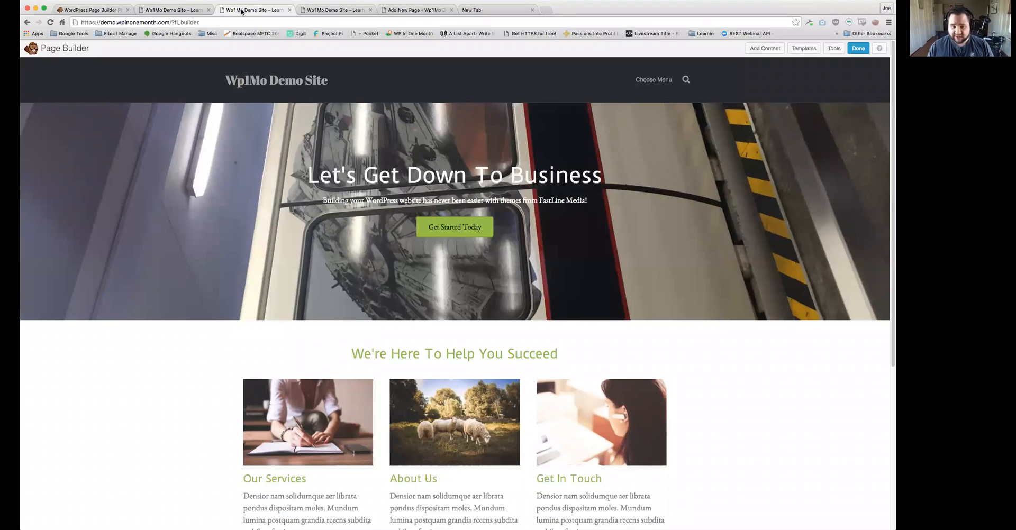
# - Replace the hero heading text with "Make the Kessel Run in Less than 12 Parsecs!" and save it
pyautogui.moveTo(449, 173)
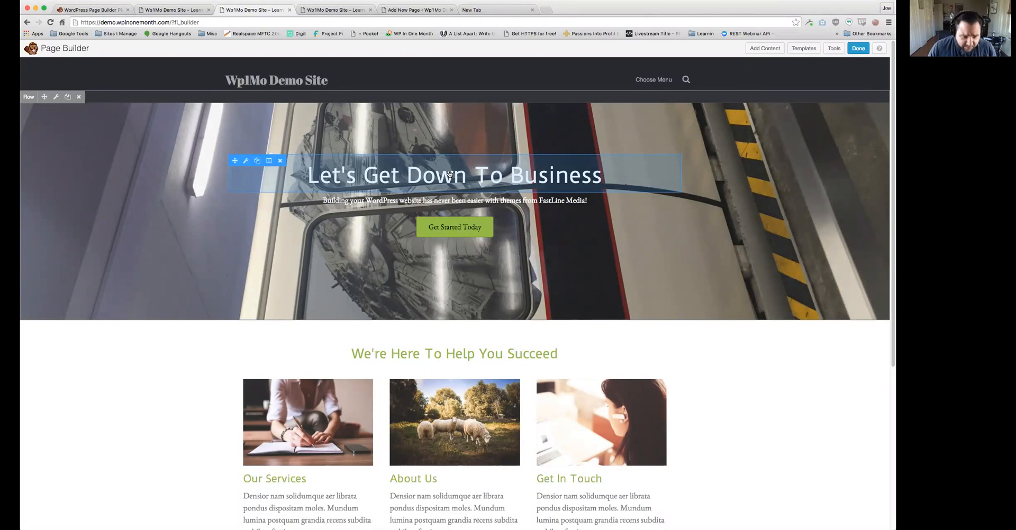
pyautogui.click(449, 174)
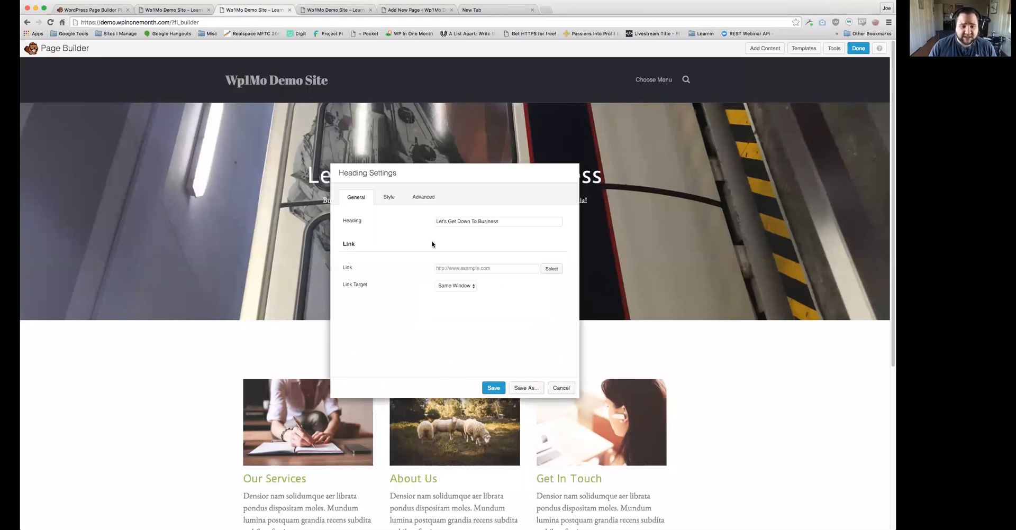
pyautogui.moveTo(500, 222); pyautogui.dragTo(432, 221)
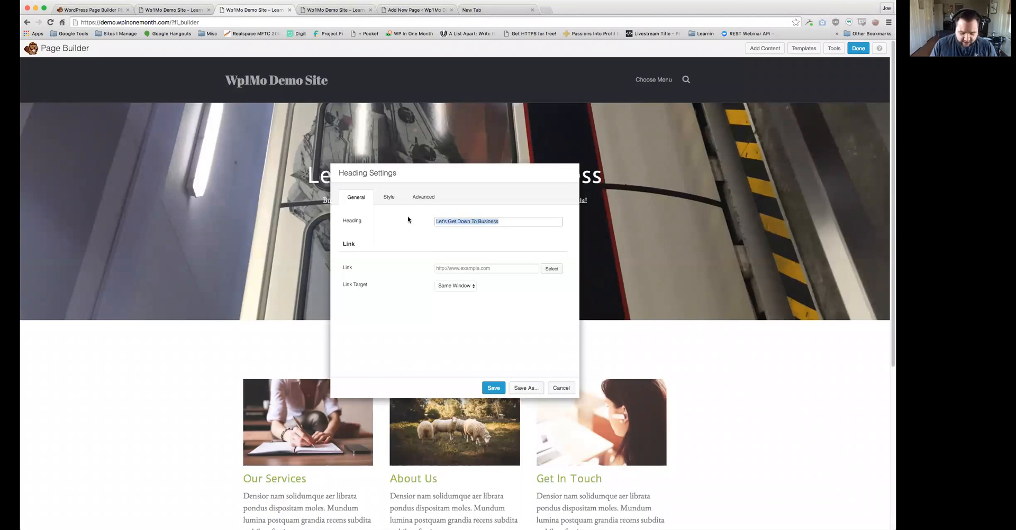
pyautogui.write('Make th')
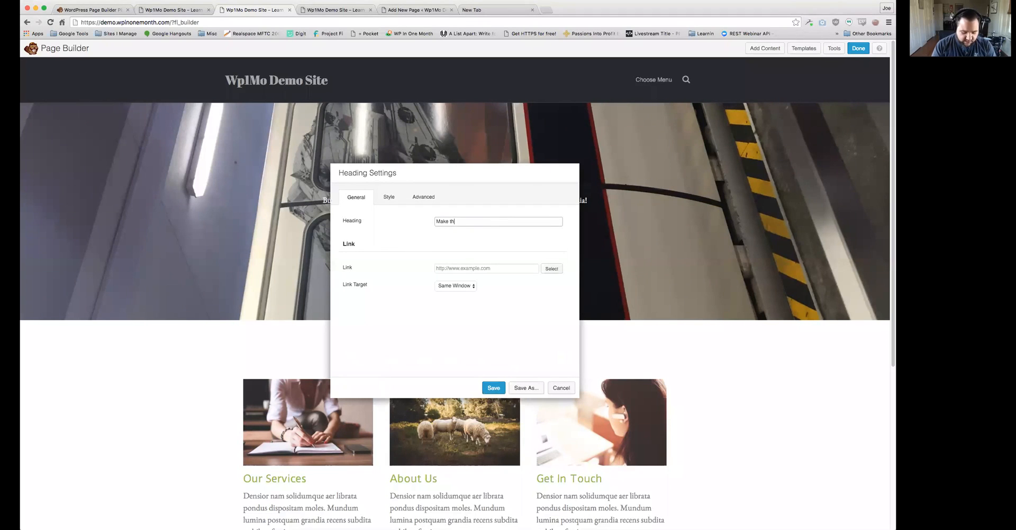
pyautogui.write('e Kessel Run in Less than 12 Parsecs!')
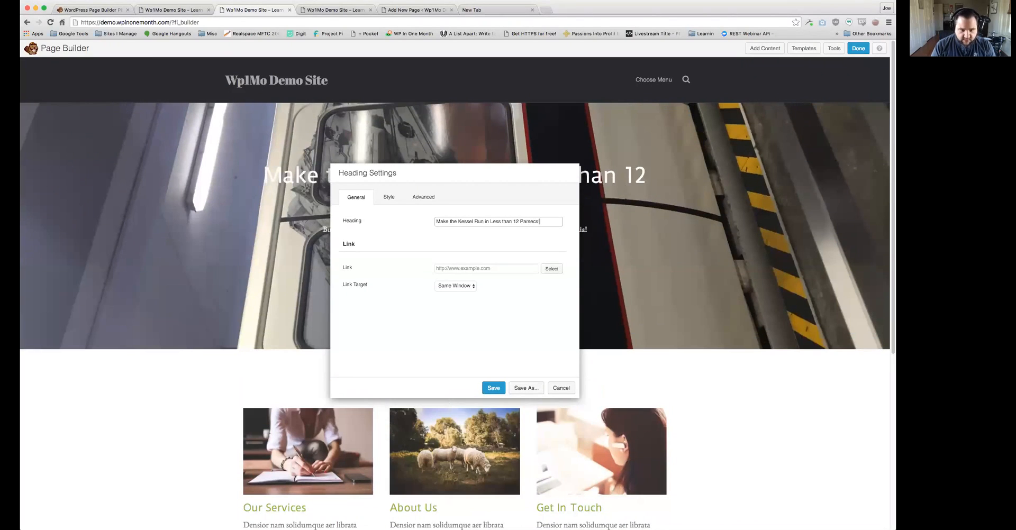
pyautogui.click(494, 388)
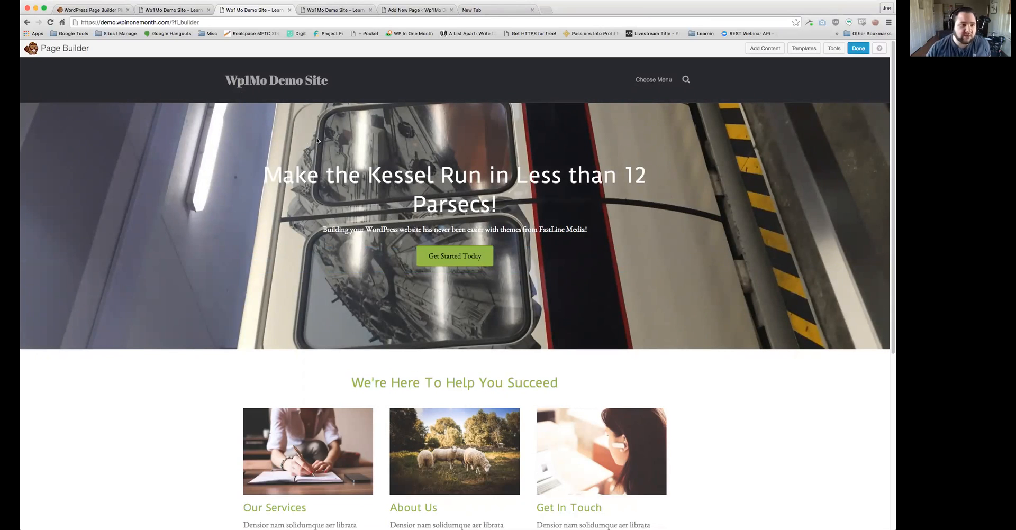
# - Open the Page Builder settings in the site's WordPress admin
pyautogui.click(184, 12)
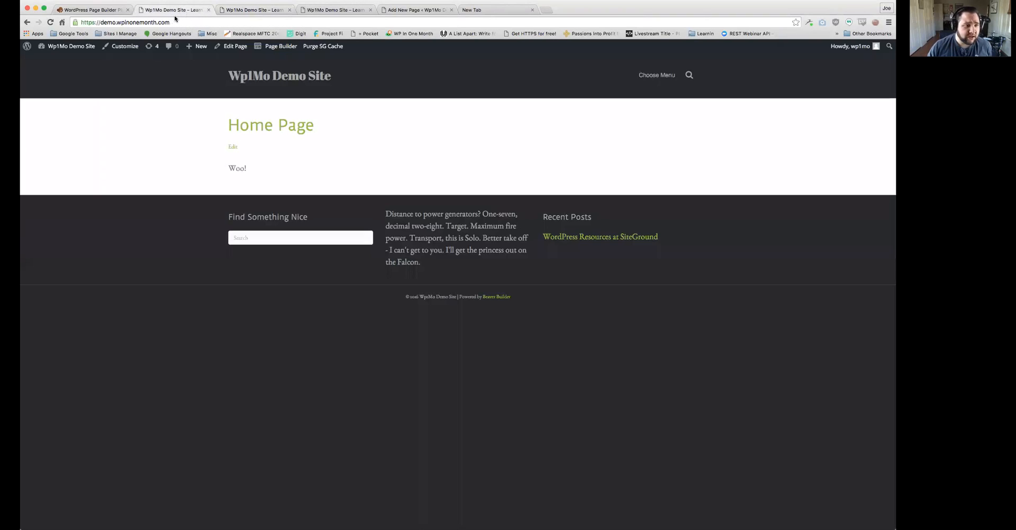
pyautogui.click(68, 61)
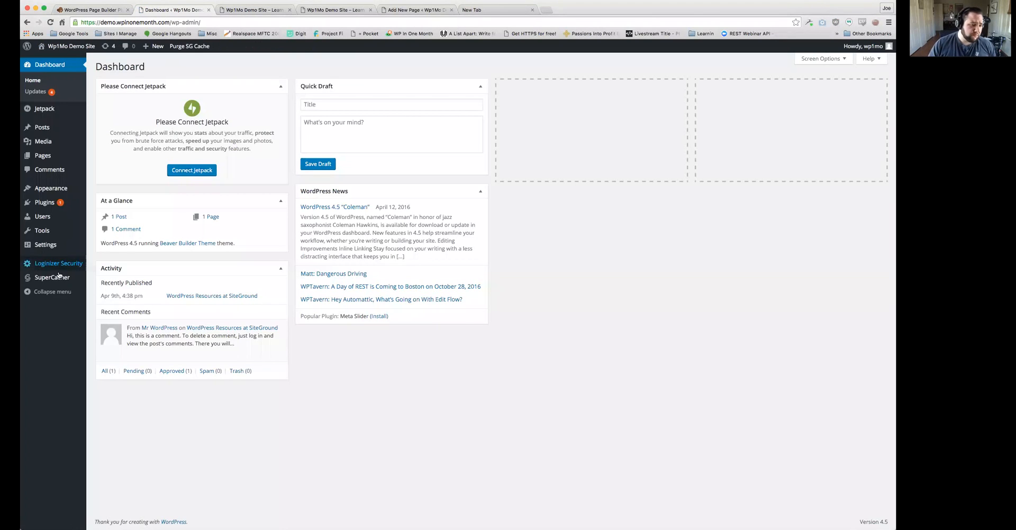
pyautogui.moveTo(53, 247)
pyautogui.click(111, 314)
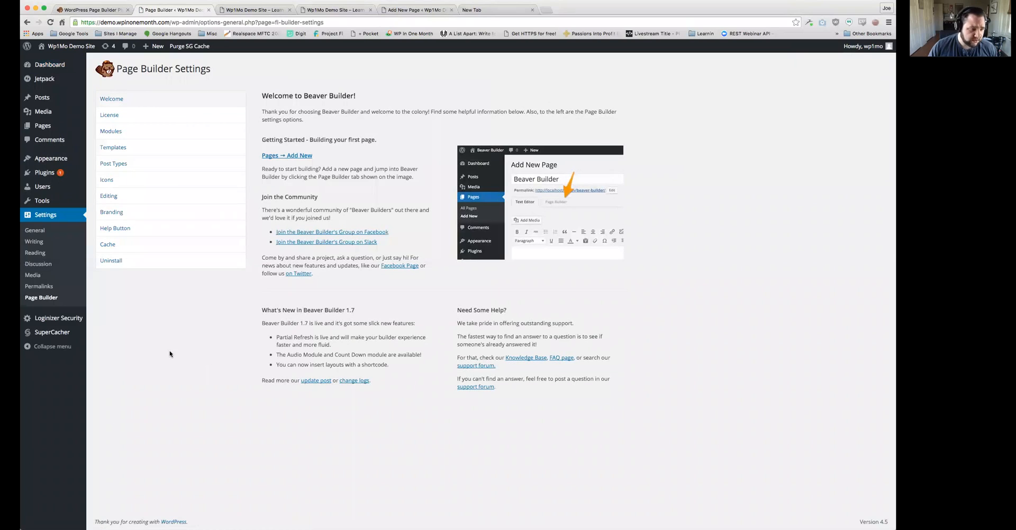
# - Review the Templates, Welcome, Editing and Icons sections of the Page Builder settings
pyautogui.click(149, 152)
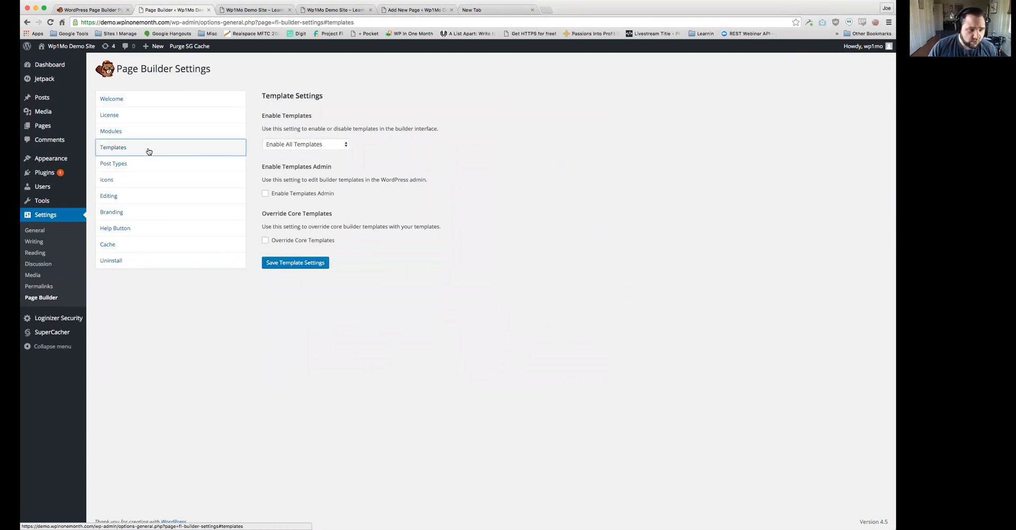
pyautogui.click(151, 103)
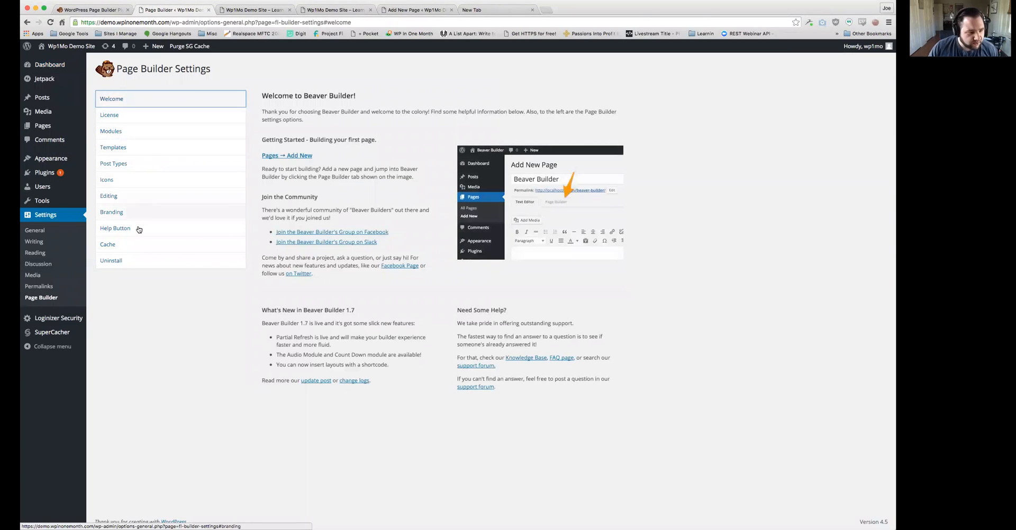
pyautogui.click(143, 201)
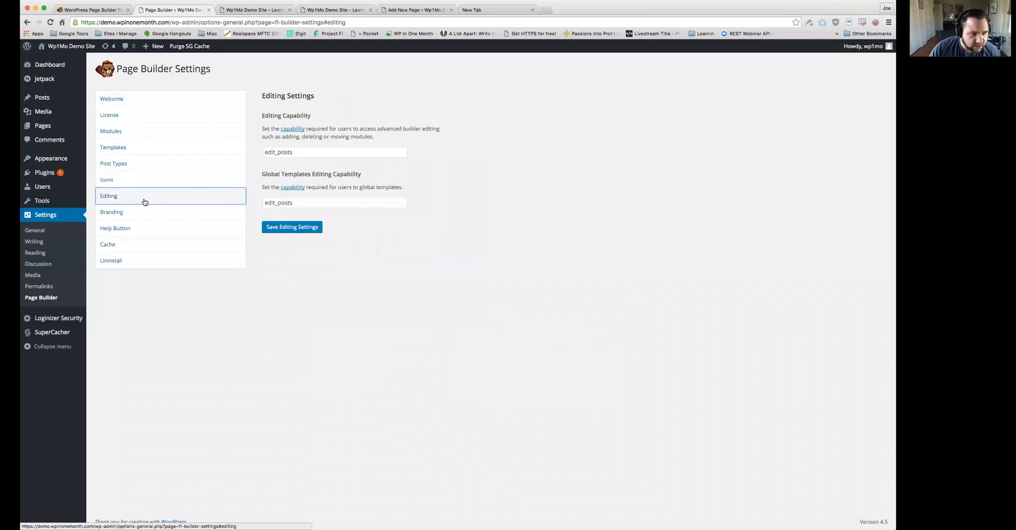
pyautogui.click(147, 186)
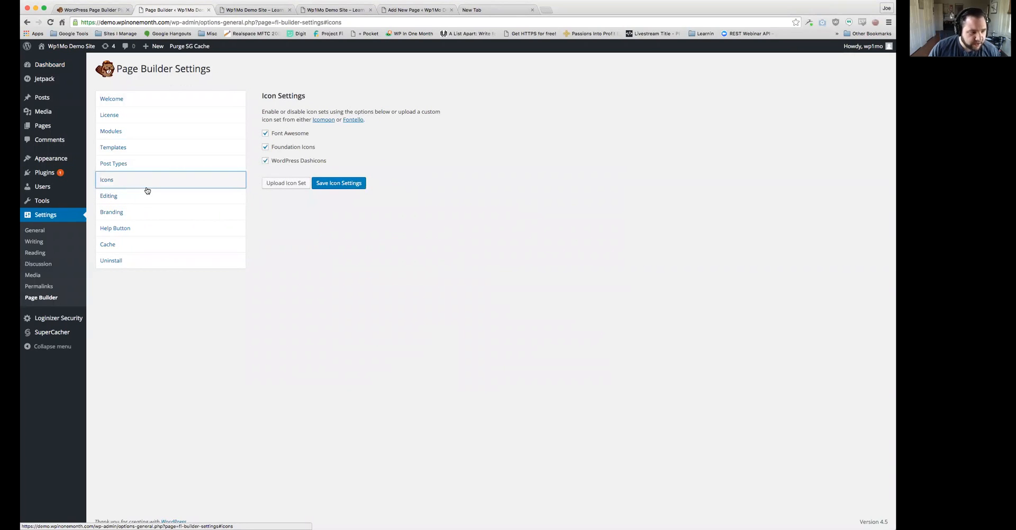
# - Return to the page being edited, view the builder's available tools and dismiss the list
pyautogui.click(235, 10)
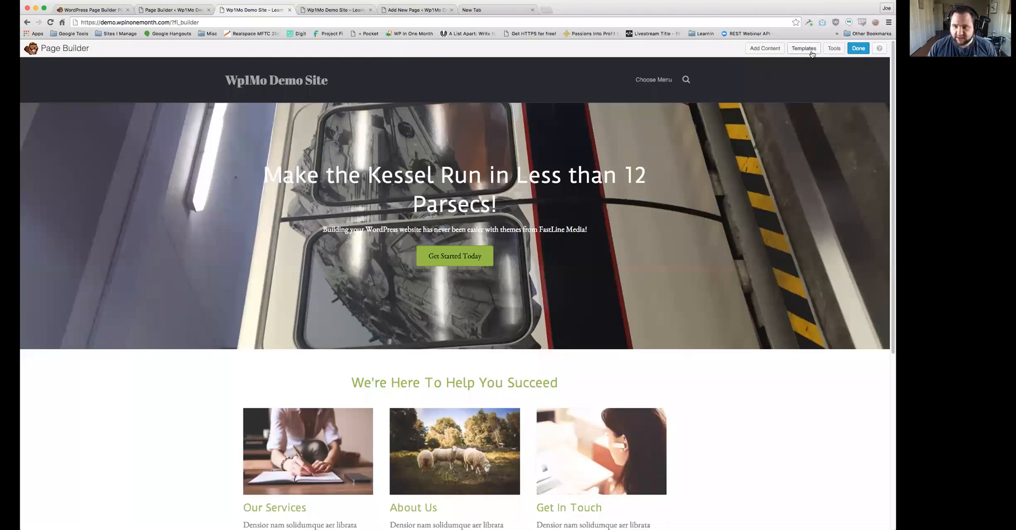
pyautogui.click(832, 51)
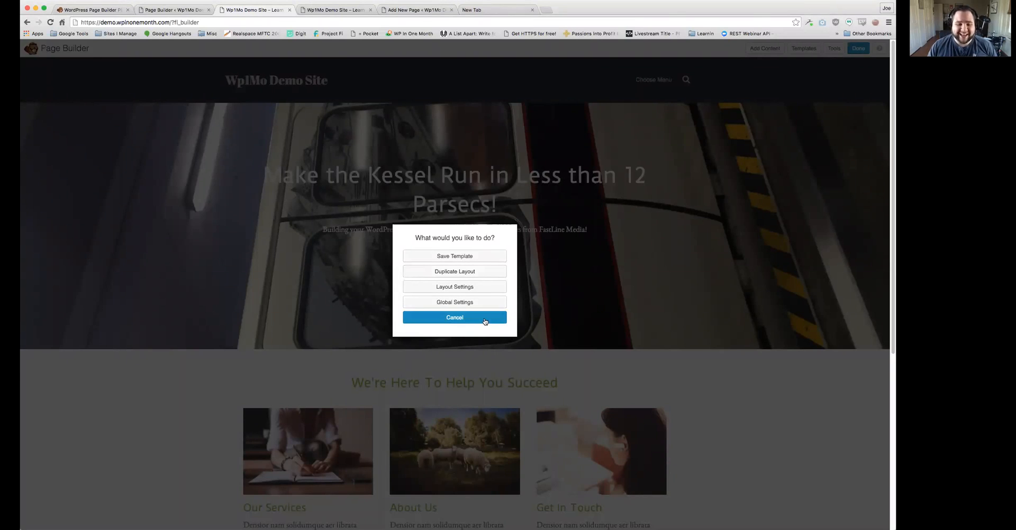
pyautogui.click(483, 319)
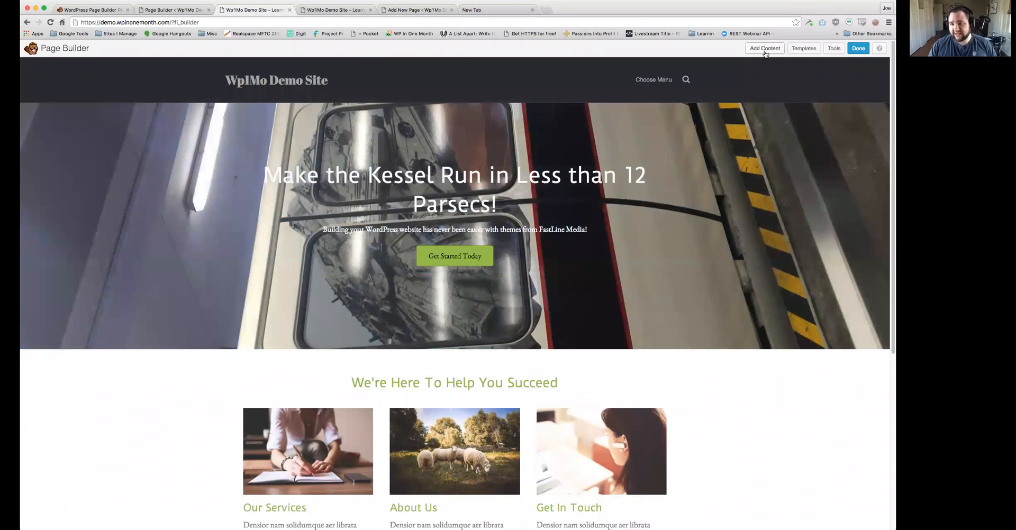
# - Open the builder's Global Settings and examine the default page heading, row and module options
pyautogui.click(836, 51)
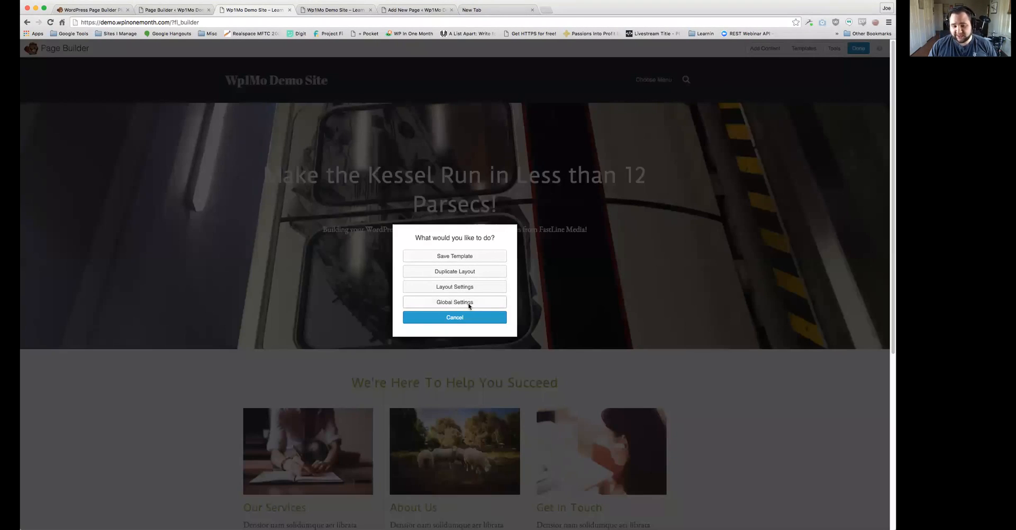
pyautogui.click(468, 305)
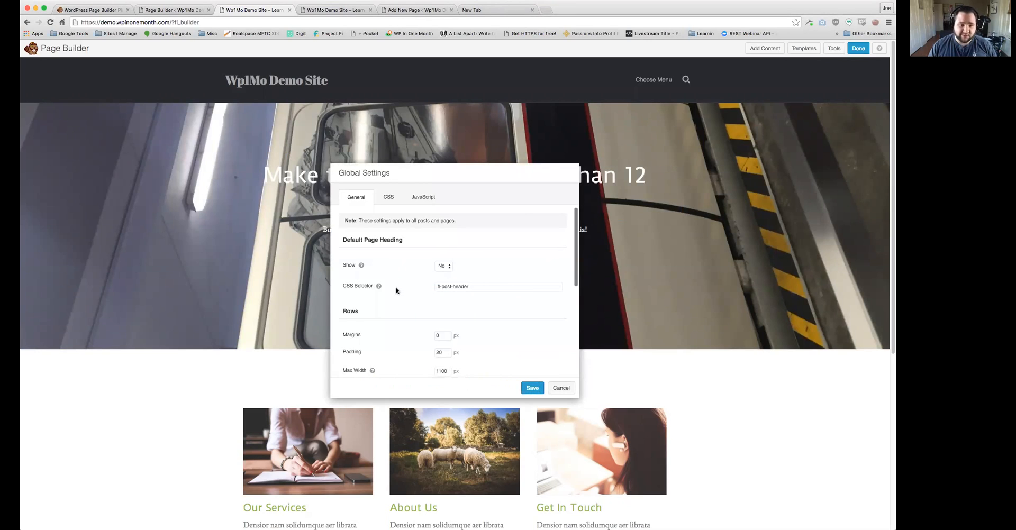
pyautogui.scroll(-2, 397, 291)
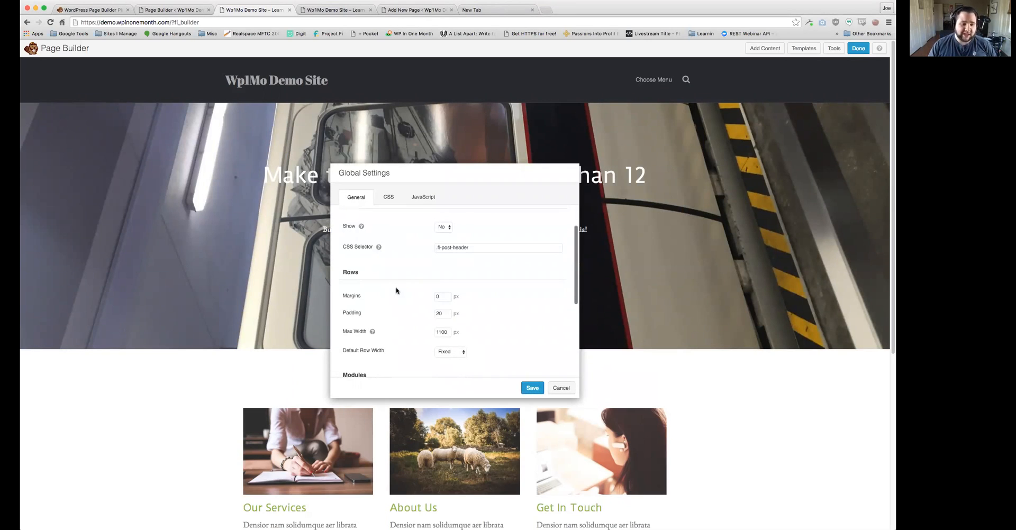
pyautogui.scroll(2, 397, 290)
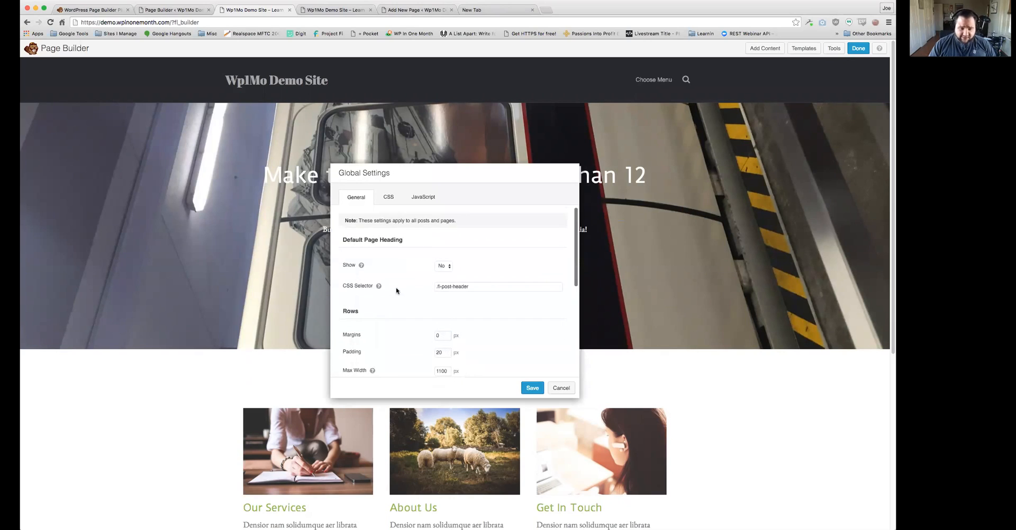
pyautogui.scroll(-3, 396, 290)
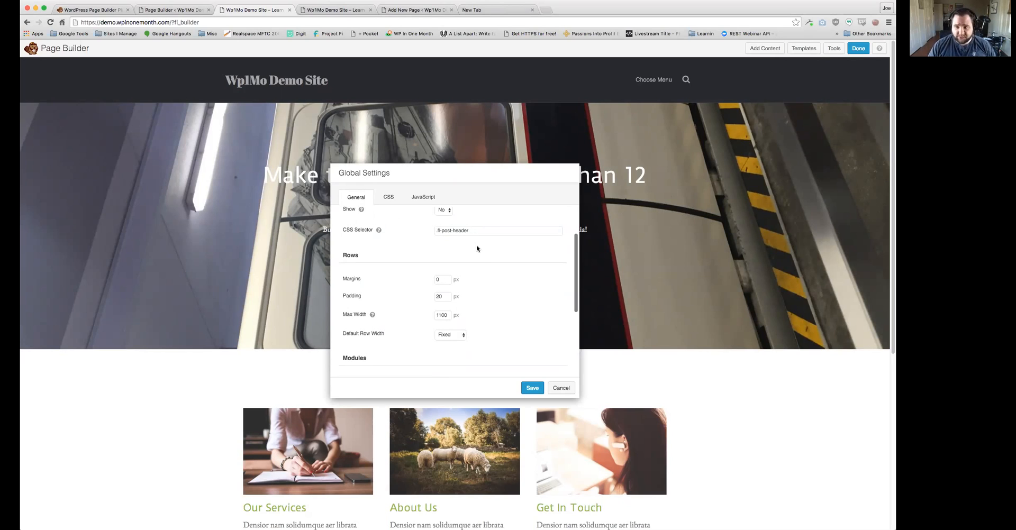
pyautogui.scroll(-1, 492, 288)
pyautogui.scroll(-3, 492, 288)
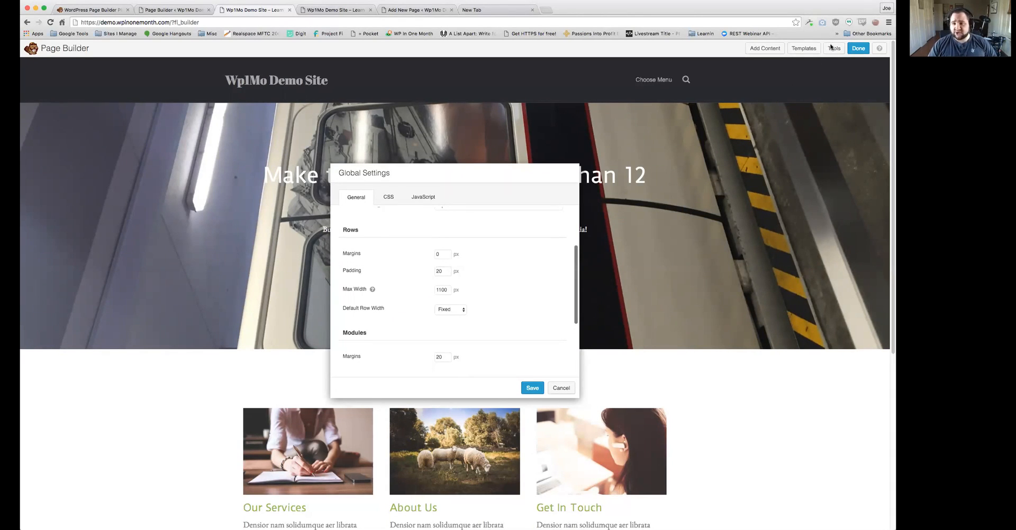
# - Close the builder's Global Settings, reopen them for a second look and dismiss them without changes
pyautogui.click(562, 388)
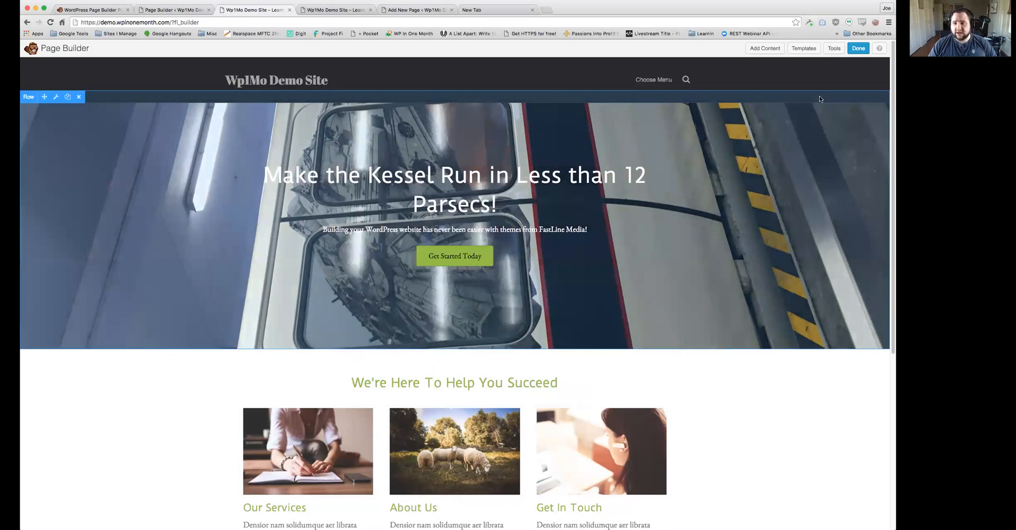
pyautogui.click(832, 50)
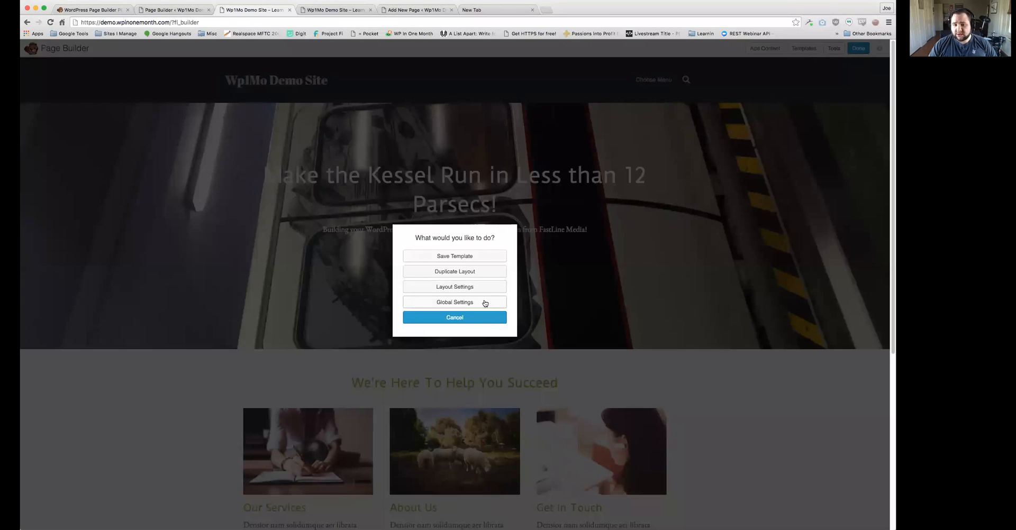
pyautogui.click(485, 302)
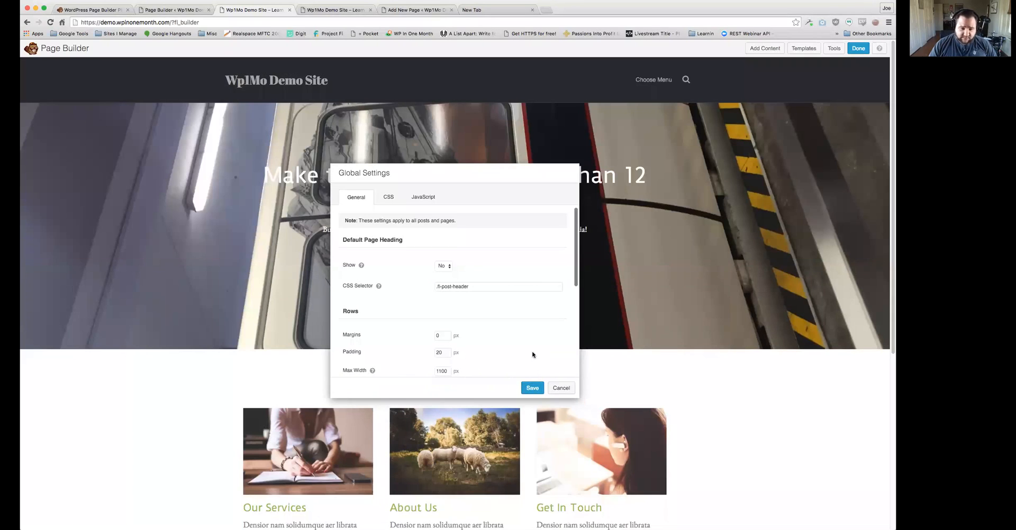
pyautogui.click(562, 389)
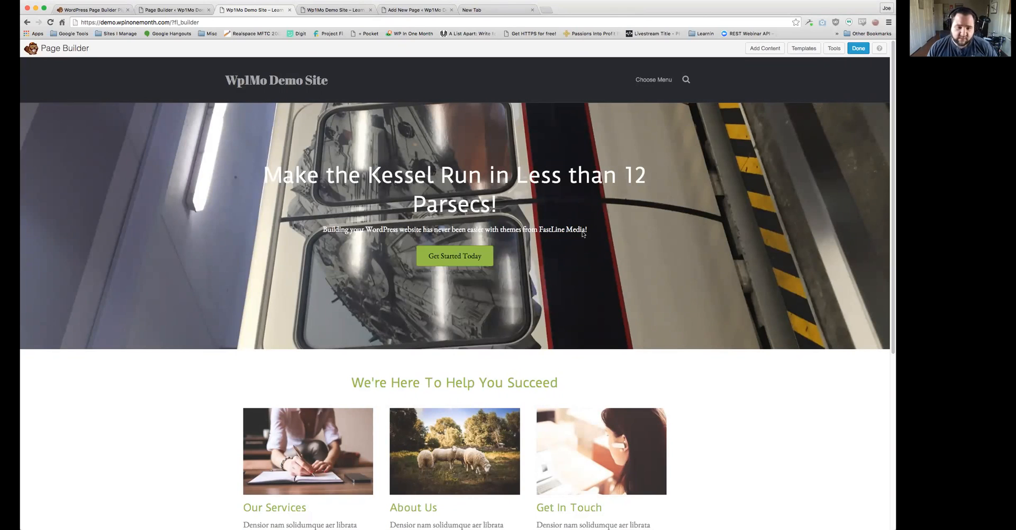
# - Replace the hero row's text below the heading with "Join Han and Chewie on a great adventure!" and save it
pyautogui.click(659, 248)
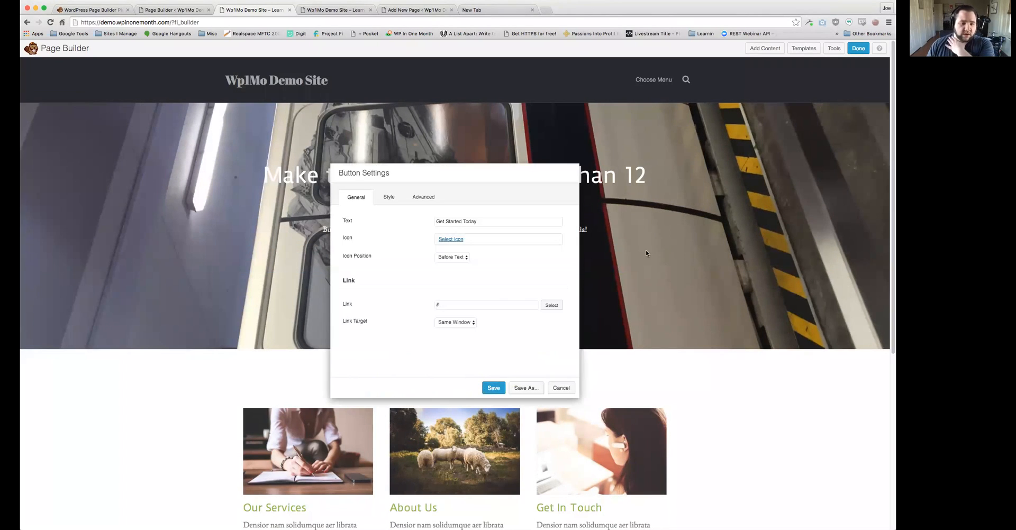
pyautogui.click(561, 388)
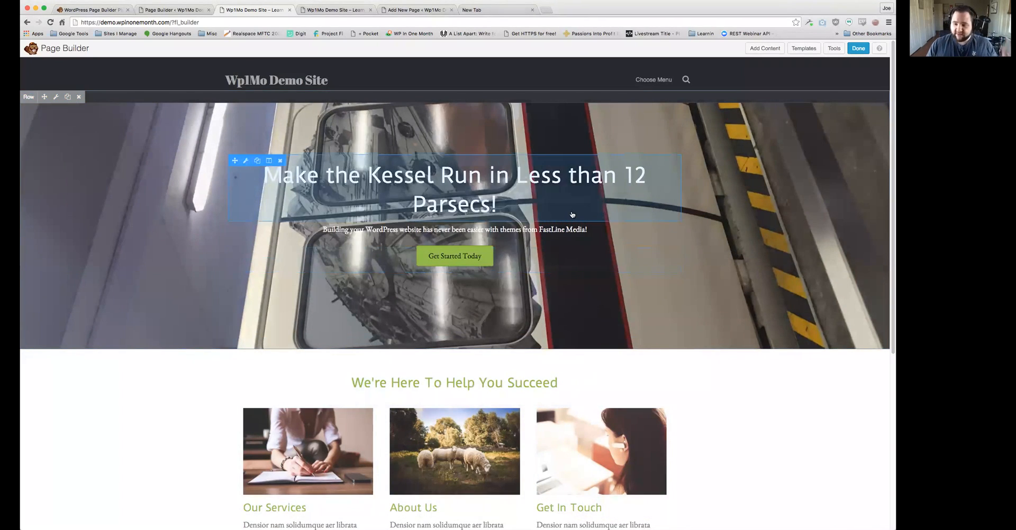
pyautogui.click(499, 232)
pyautogui.moveTo(526, 273); pyautogui.dragTo(343, 258)
pyautogui.write('Join Han and Chewie on a grewat')
pyautogui.press('BackSpace')
pyautogui.press('BackSpace')
pyautogui.press('BackSpace')
pyautogui.write('at adventure!')
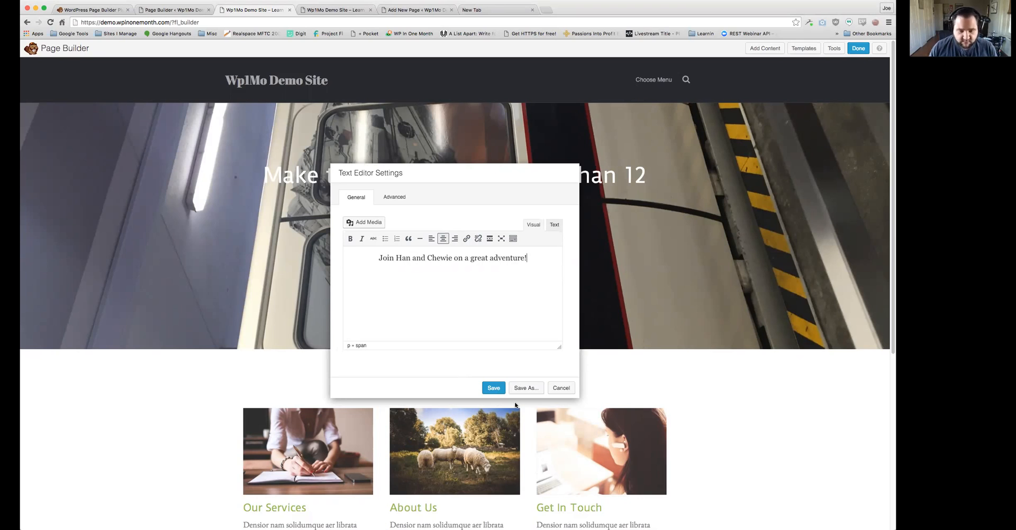
pyautogui.click(493, 388)
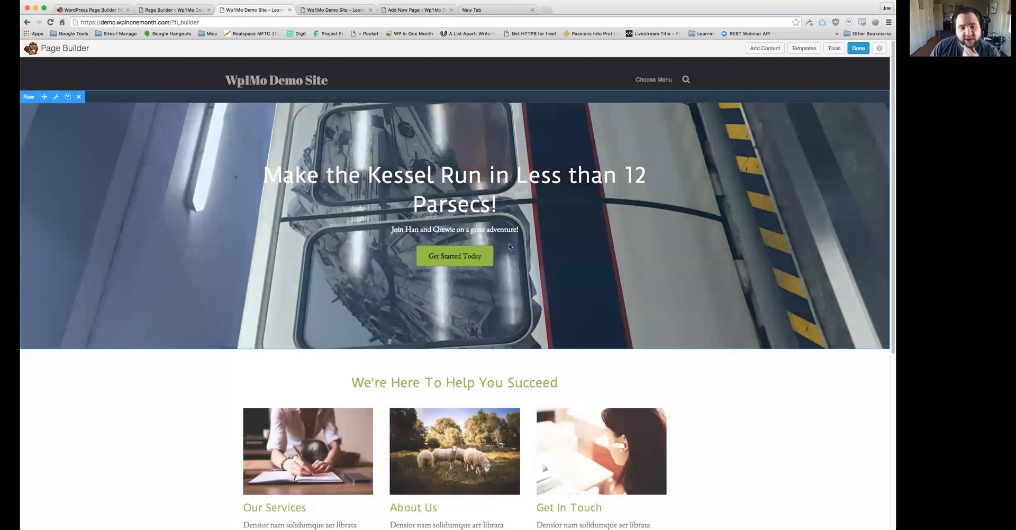
# - Change the hero button's text to "Join the Rebellion!" and move its settings window aside to reveal the button
pyautogui.click(470, 262)
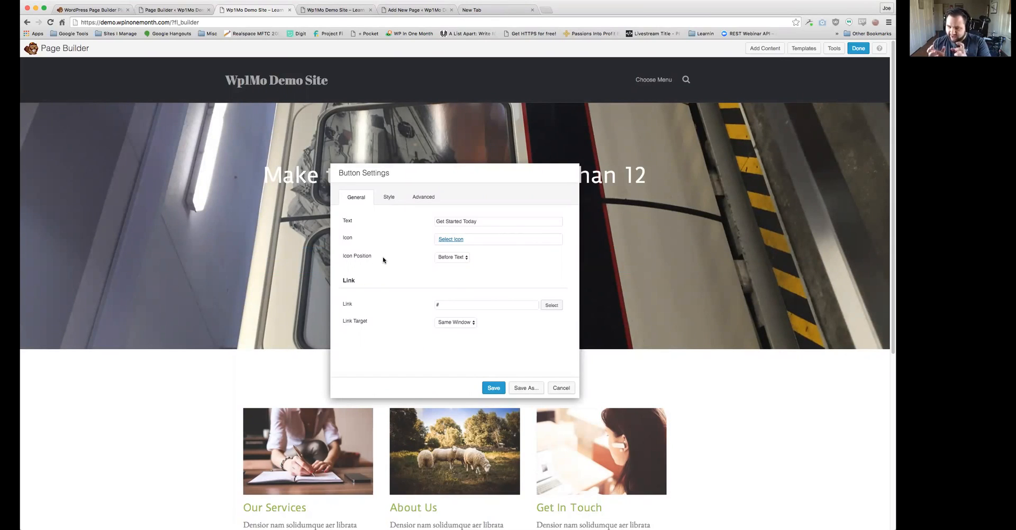
pyautogui.moveTo(477, 221); pyautogui.dragTo(432, 218)
pyautogui.write('Jo')
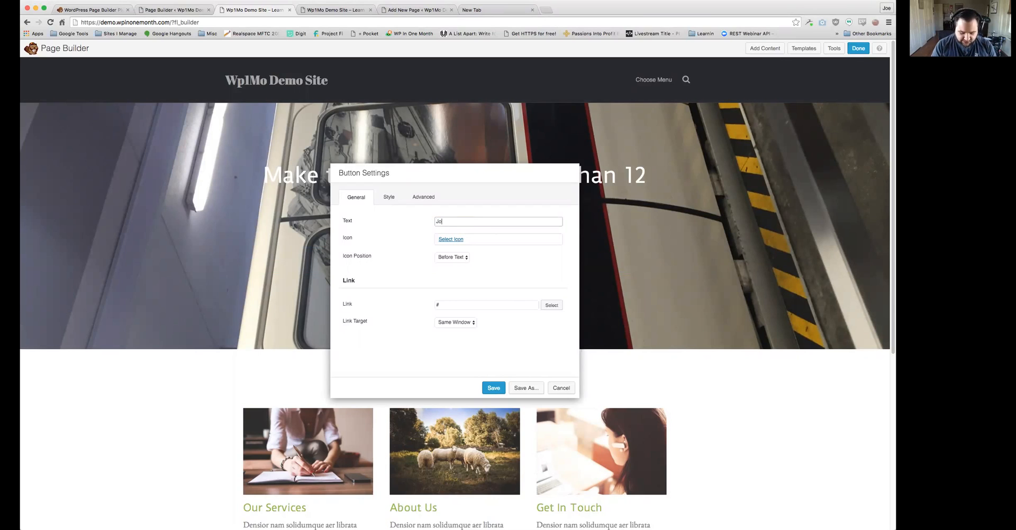
pyautogui.write('in the Rebellion!')
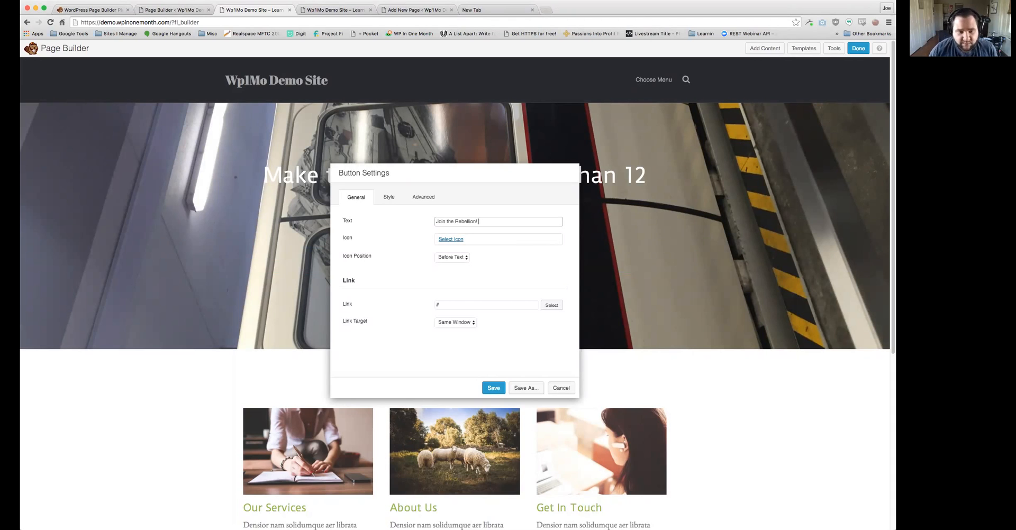
pyautogui.moveTo(486, 175); pyautogui.dragTo(724, 134)
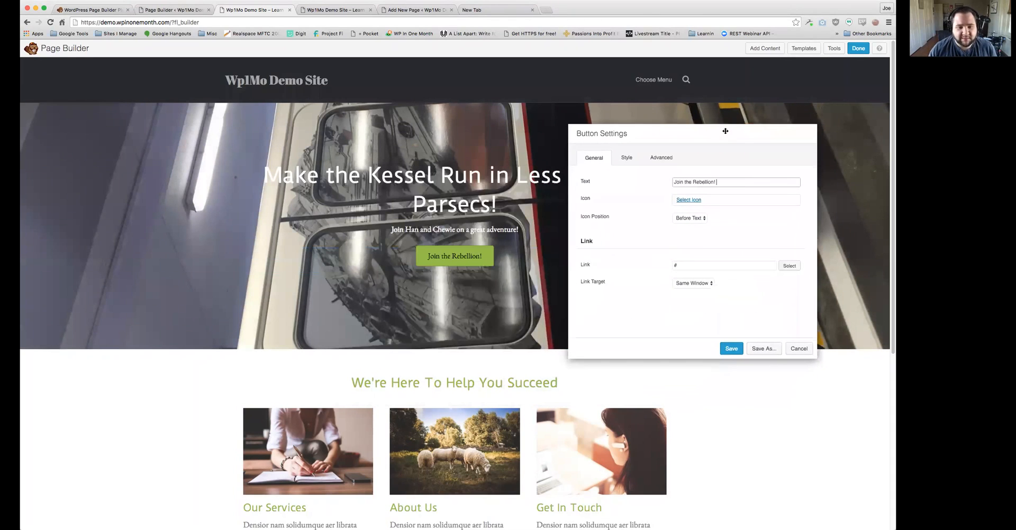
# - Add the Rebel Alliance icon from the Font Awesome set to the hero button
pyautogui.click(683, 198)
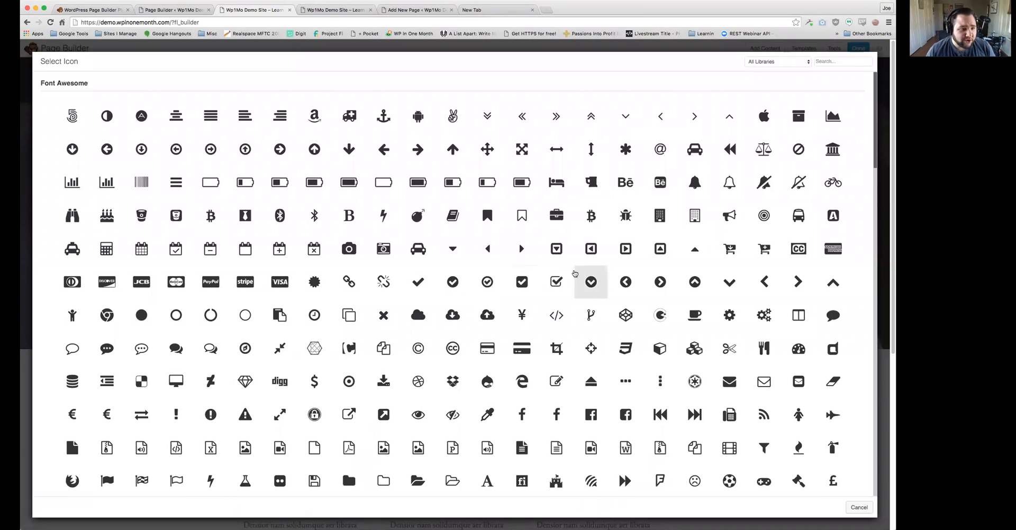
pyautogui.scroll(-3, 519, 246)
pyautogui.scroll(-4, 519, 263)
pyautogui.scroll(-3, 518, 263)
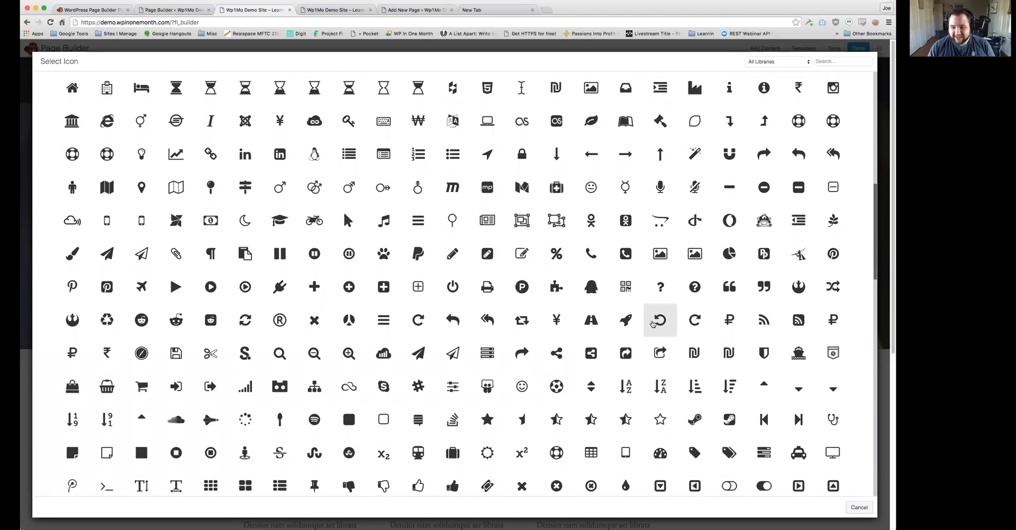
pyautogui.scroll(10, 653, 324)
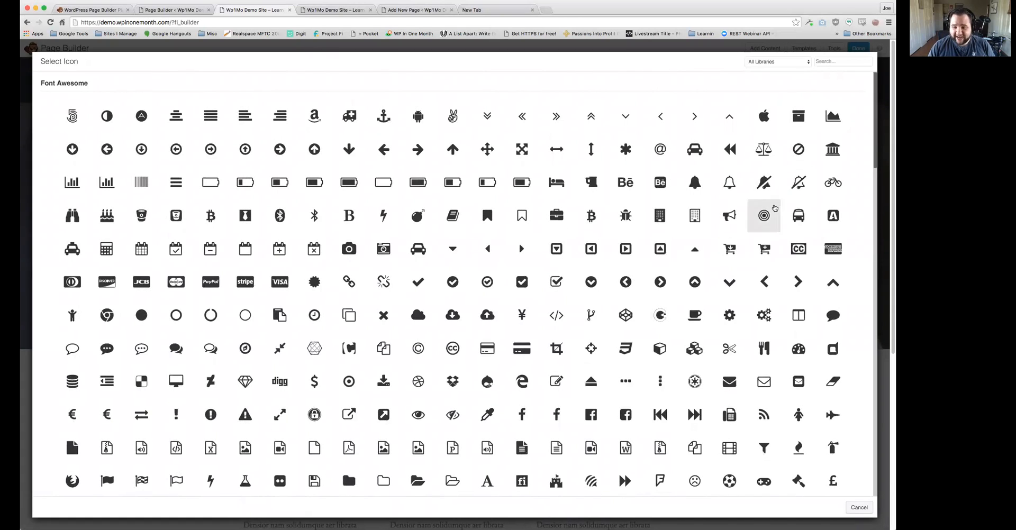
pyautogui.scroll(-10, 737, 297)
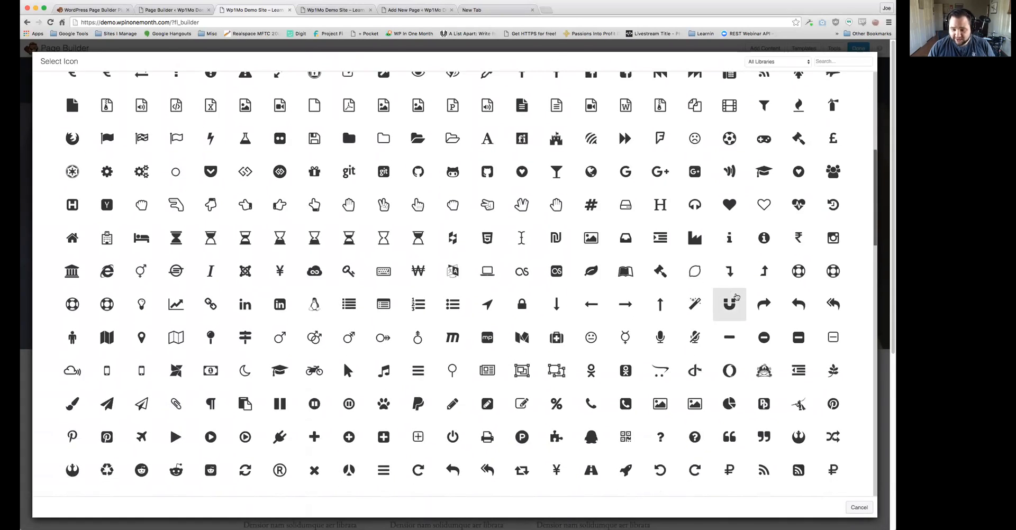
pyautogui.scroll(-3, 736, 297)
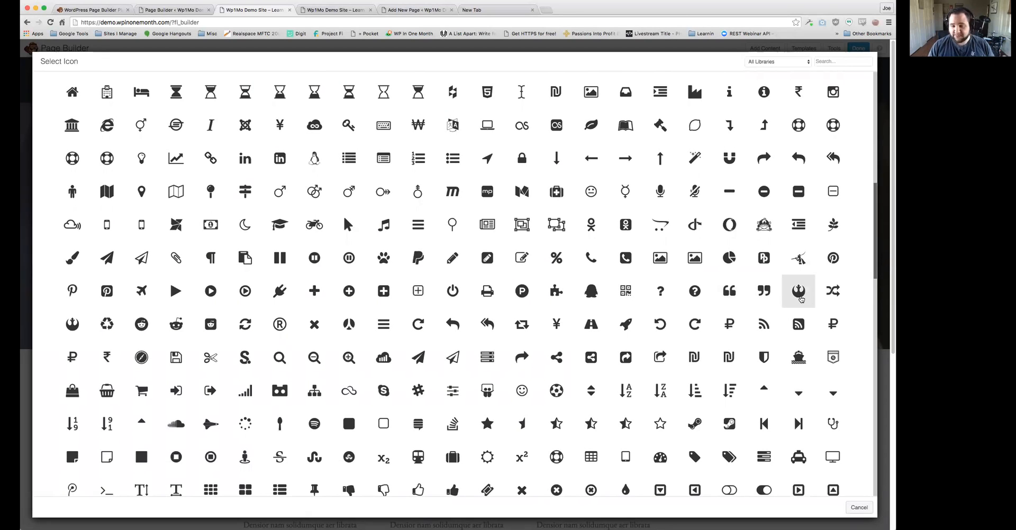
pyautogui.click(801, 297)
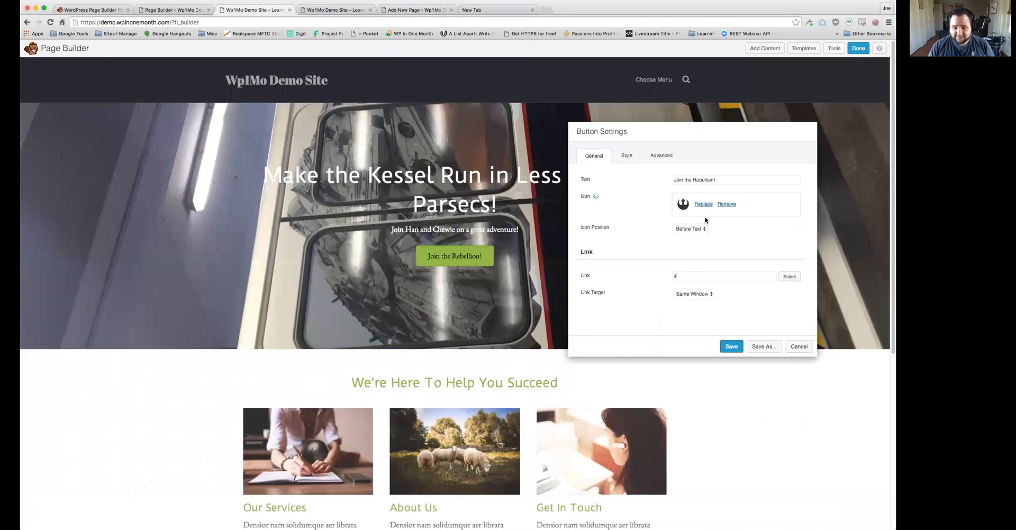
# - Examine the hero button's icon position, link, color and structure options, leaving the icon before the text
pyautogui.click(695, 229)
pyautogui.click(693, 236)
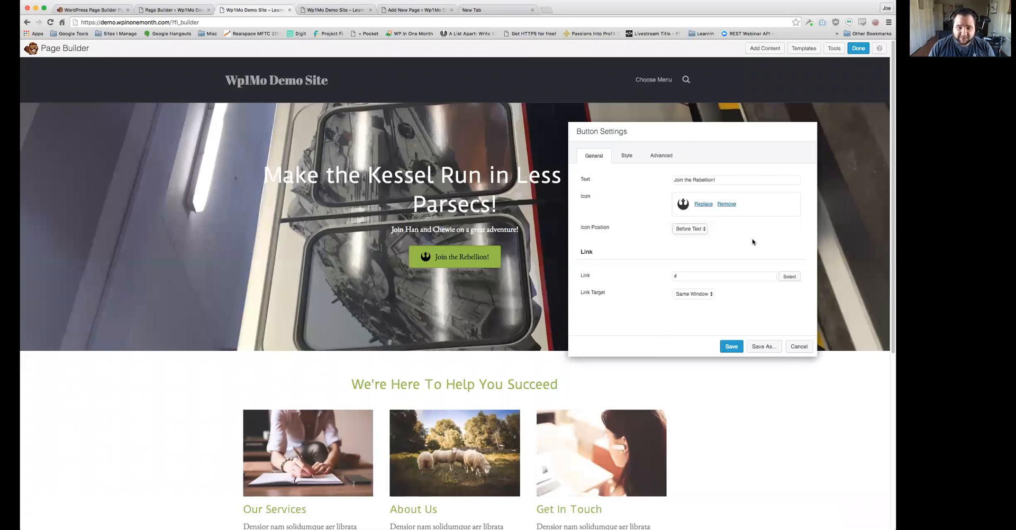
pyautogui.click(695, 231)
pyautogui.click(695, 222)
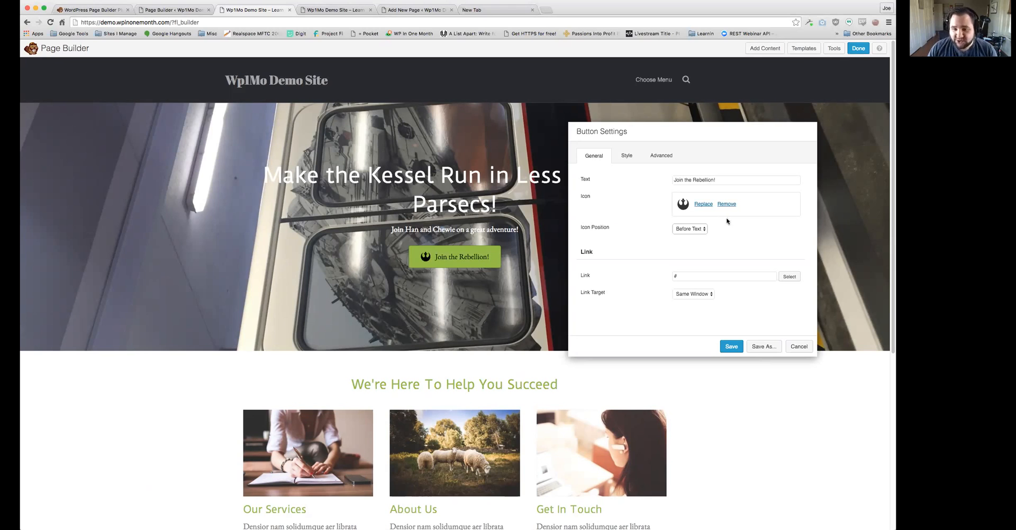
pyautogui.scroll(-3, 627, 286)
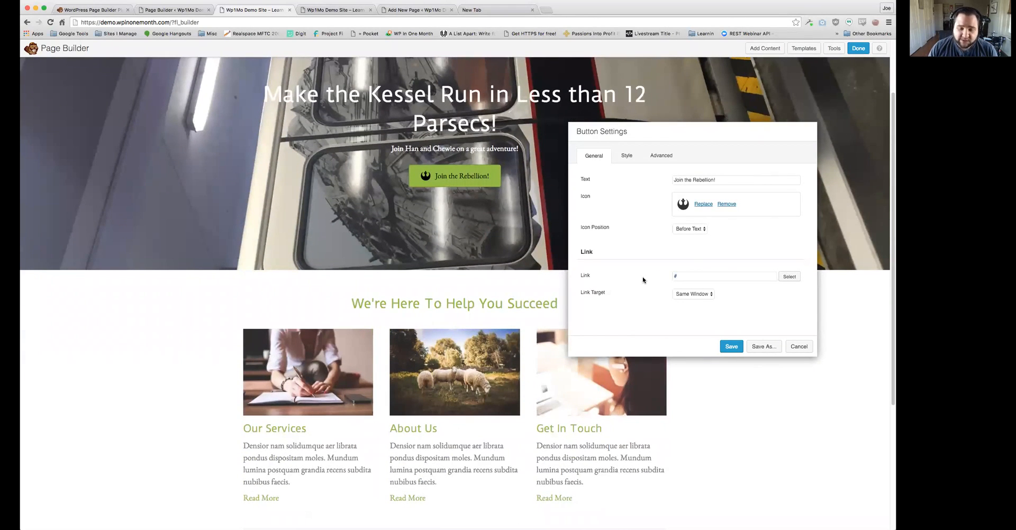
pyautogui.click(692, 276)
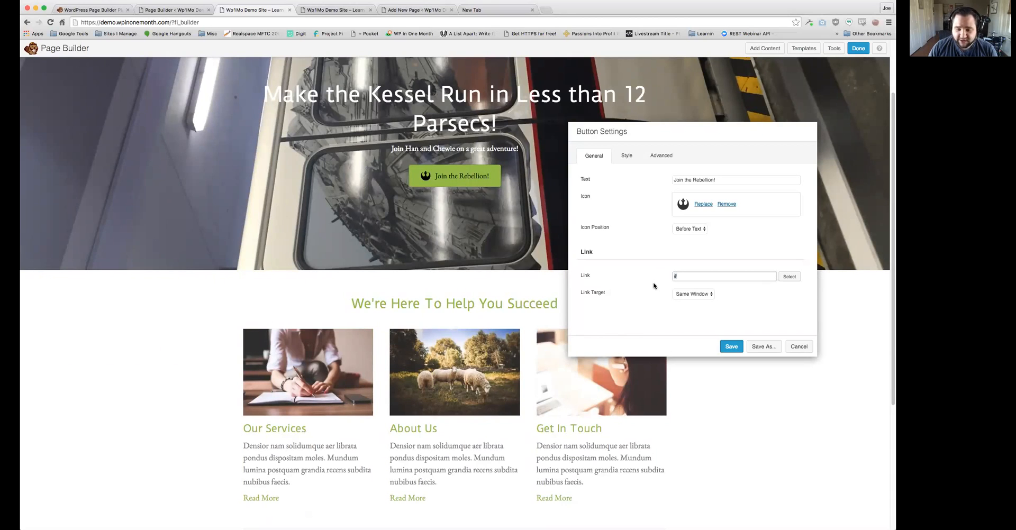
pyautogui.scroll(-3, 654, 285)
pyautogui.scroll(6, 652, 275)
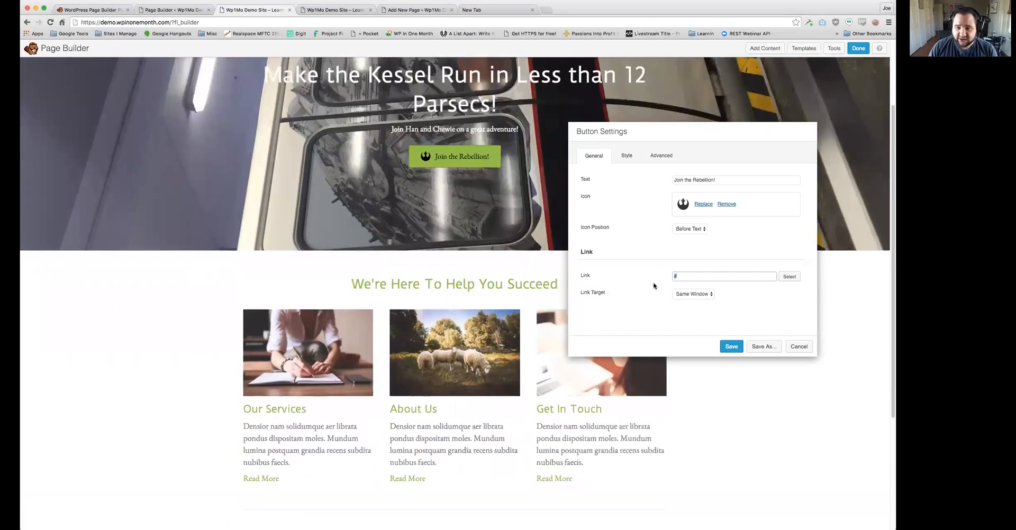
pyautogui.click(629, 156)
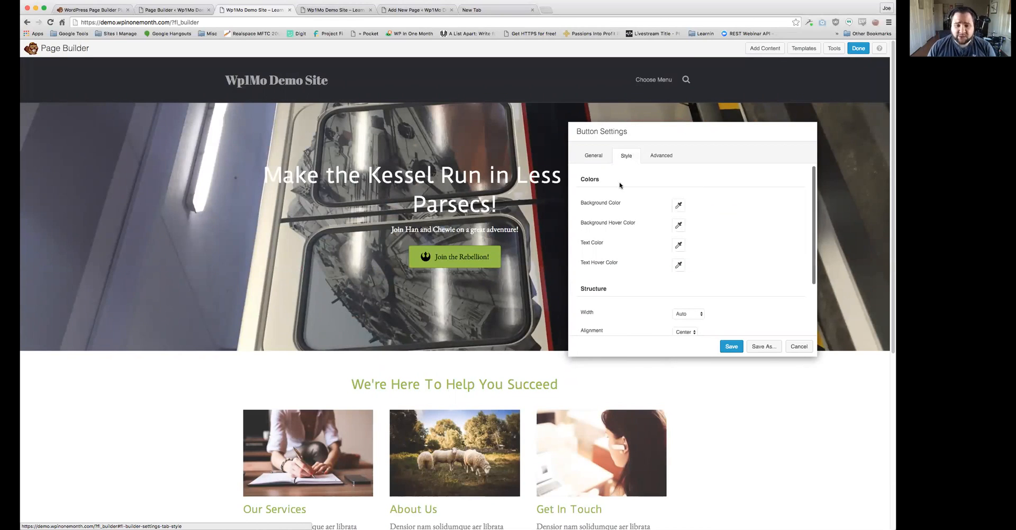
pyautogui.scroll(-2, 656, 280)
pyautogui.scroll(2, 655, 281)
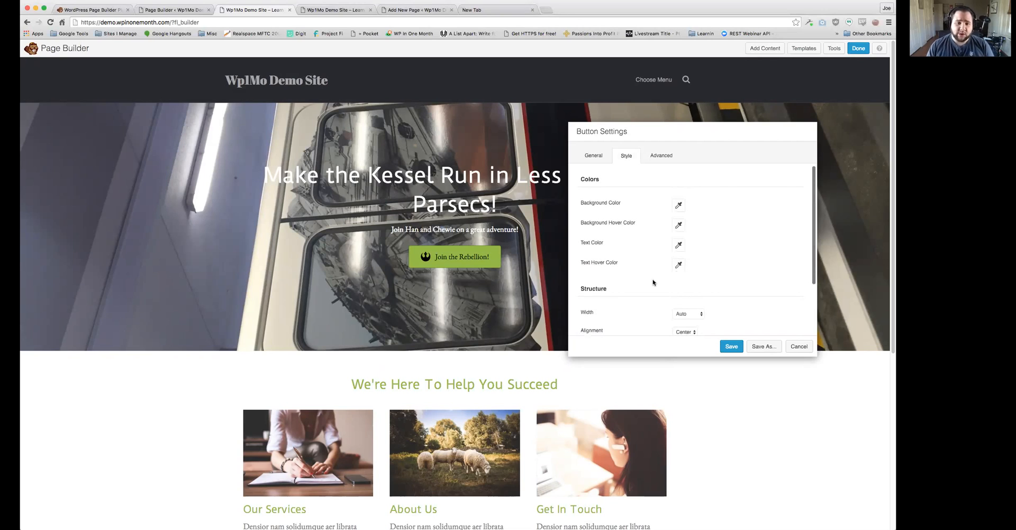
pyautogui.click(595, 158)
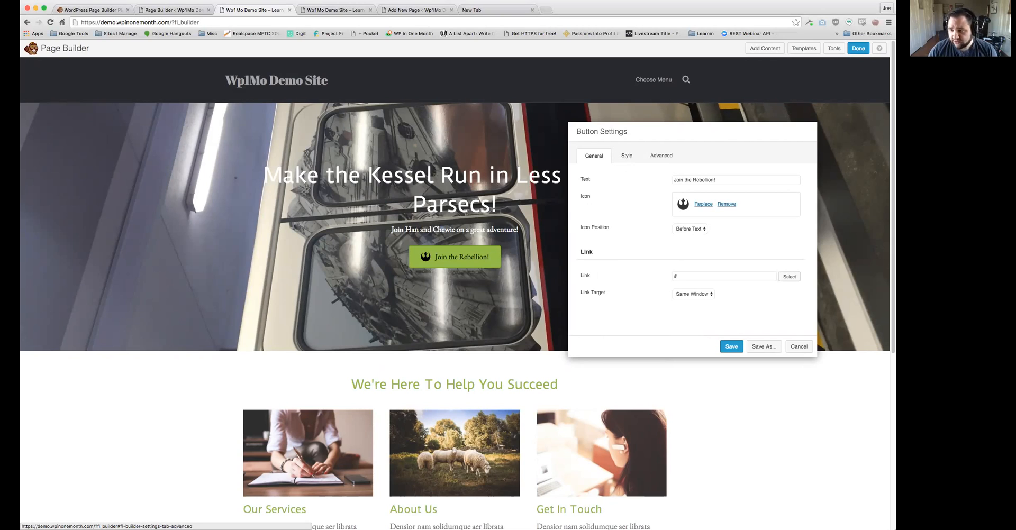
# - Set the hero button's background color to orange #fa6a23
pyautogui.click(627, 157)
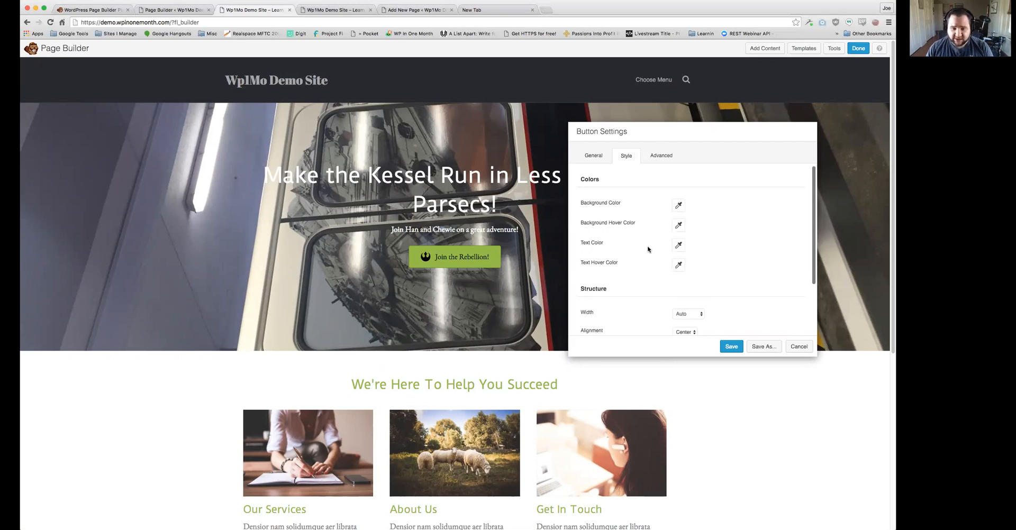
pyautogui.click(678, 206)
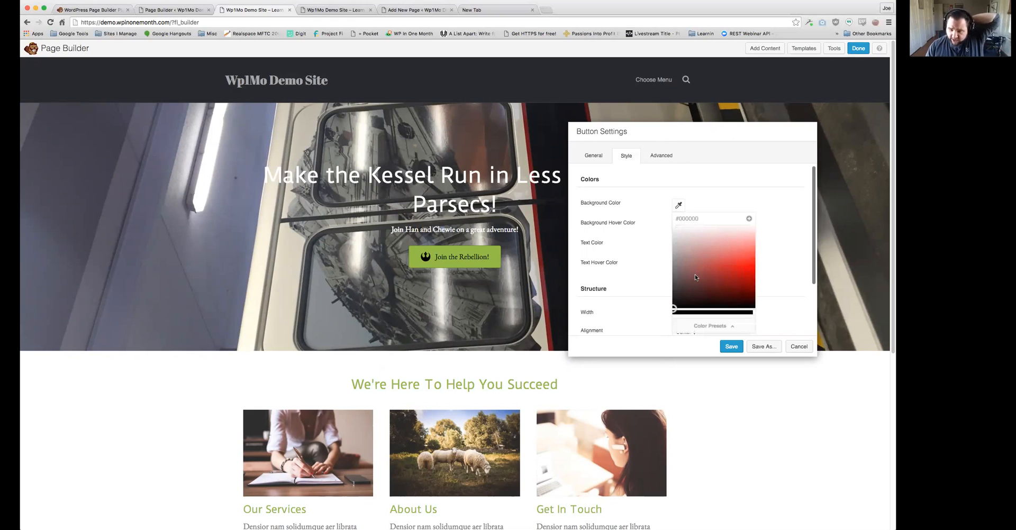
pyautogui.click(712, 332)
pyautogui.click(720, 220)
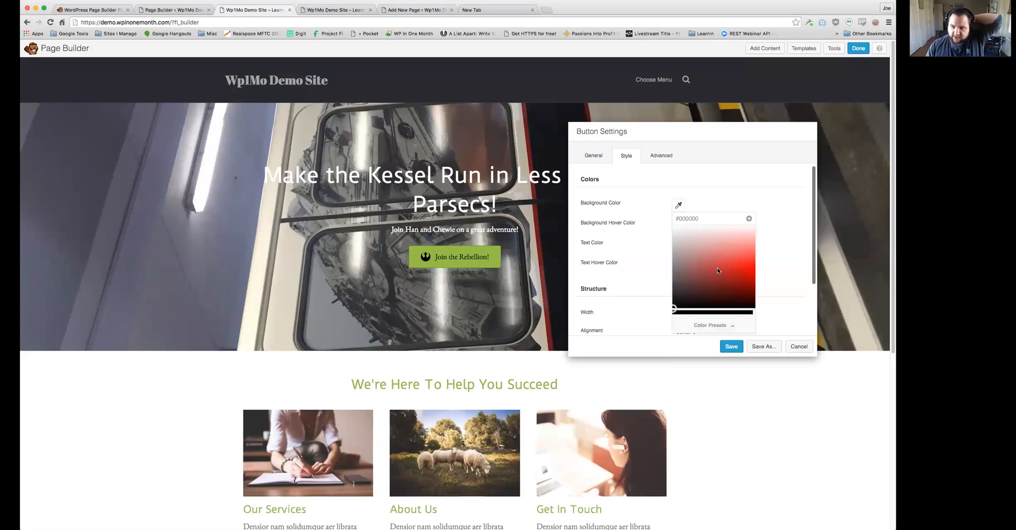
pyautogui.click(720, 272)
pyautogui.click(734, 313)
pyautogui.moveTo(734, 312); pyautogui.dragTo(752, 313)
pyautogui.click(743, 258)
pyautogui.moveTo(742, 258); pyautogui.dragTo(749, 264)
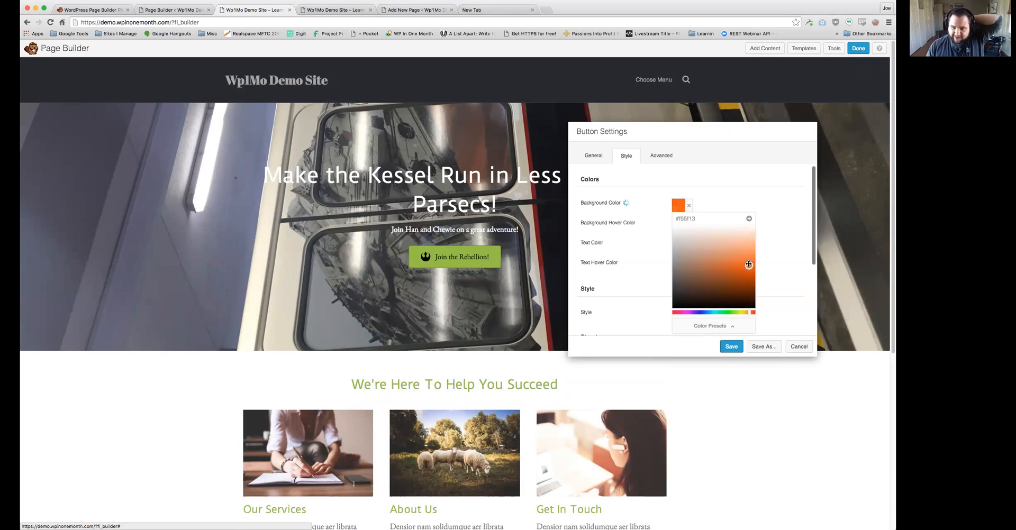
pyautogui.moveTo(751, 265); pyautogui.dragTo(753, 261)
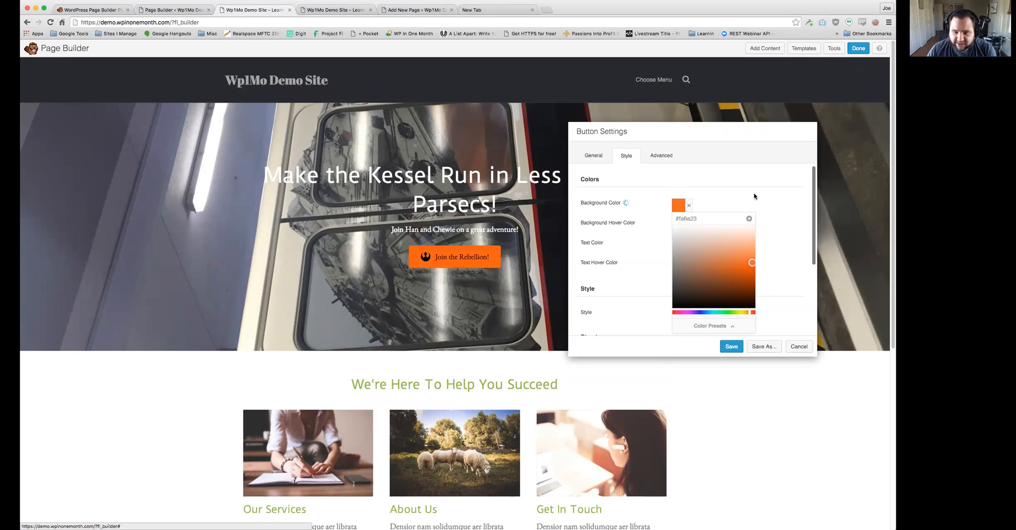
pyautogui.click(698, 206)
# - Set the hero button's background hover color to a lighter orange and its text color to white
pyautogui.click(678, 227)
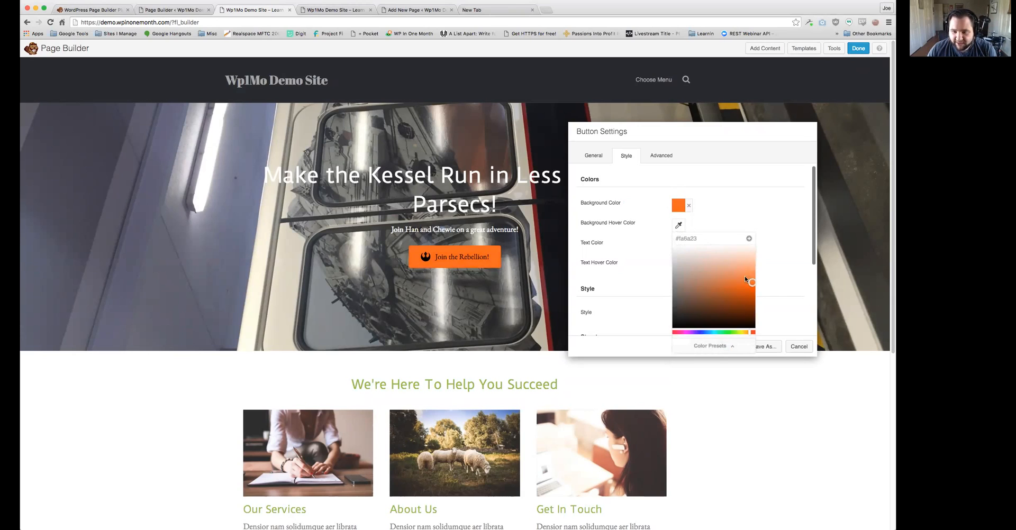
pyautogui.click(751, 275)
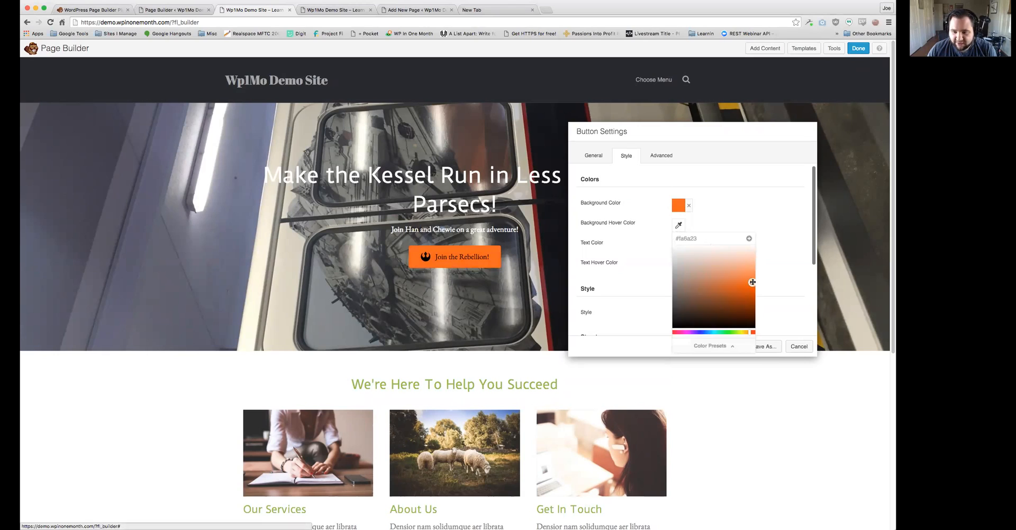
pyautogui.click(779, 264)
pyautogui.click(679, 248)
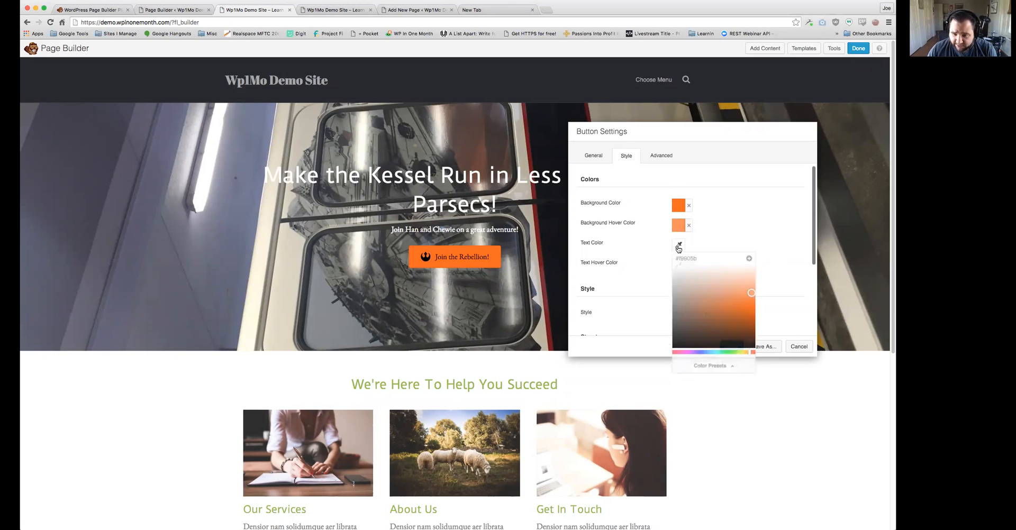
pyautogui.click(732, 201)
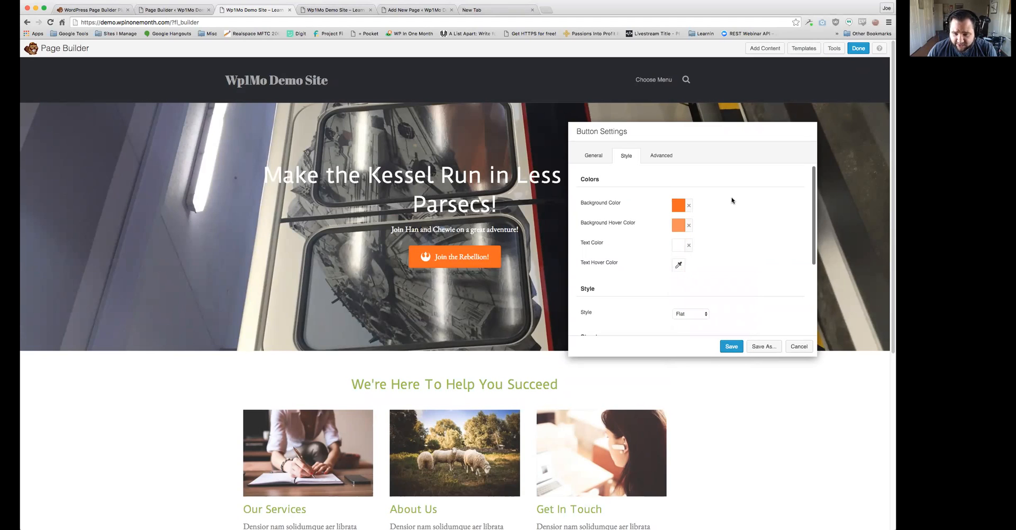
# - Set the hero button's style to Gradient and save the button settings
pyautogui.scroll(-2, 622, 279)
pyautogui.click(686, 257)
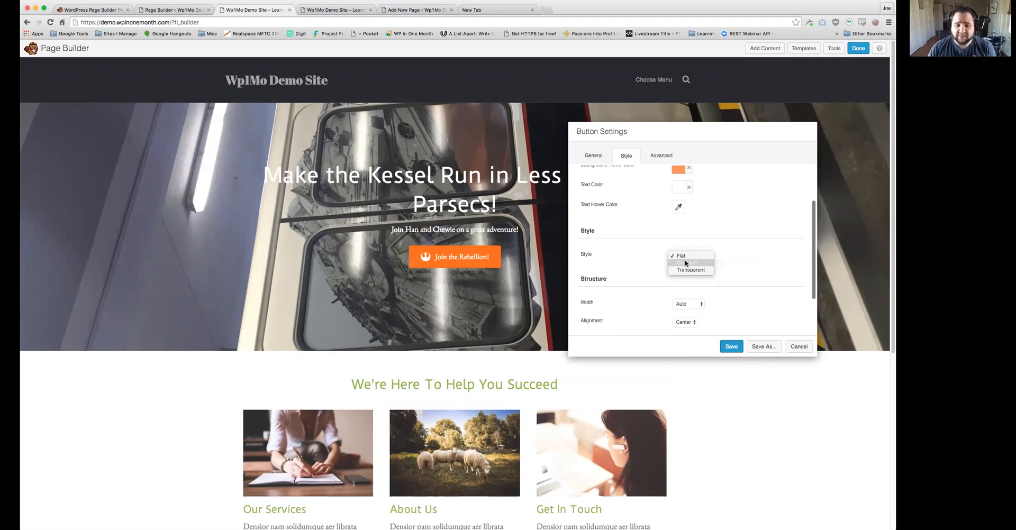
pyautogui.click(686, 263)
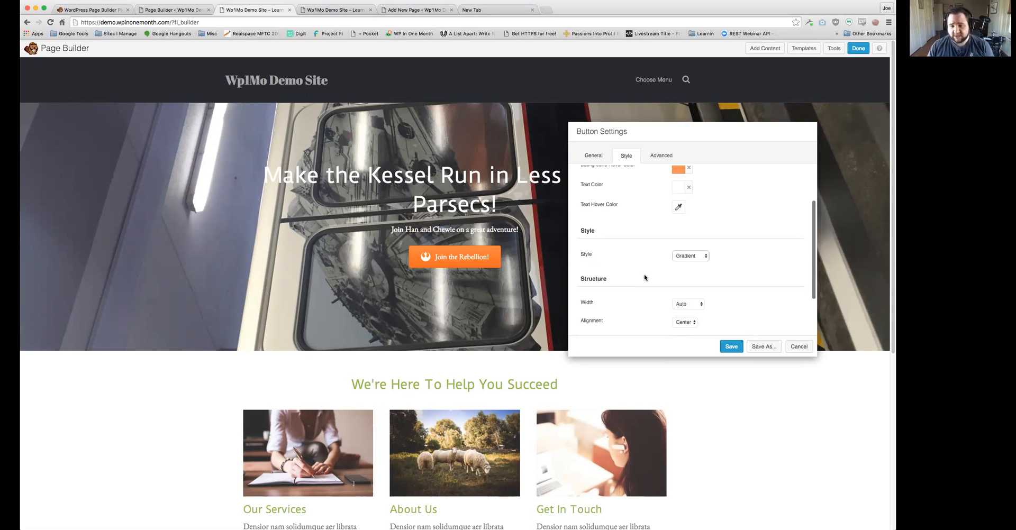
pyautogui.scroll(-2, 645, 278)
pyautogui.scroll(4, 645, 277)
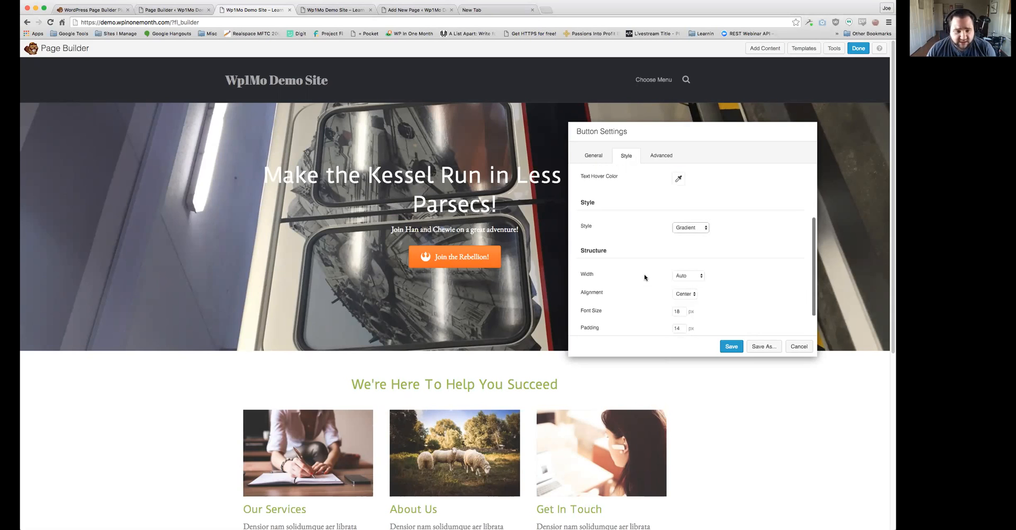
pyautogui.click(733, 347)
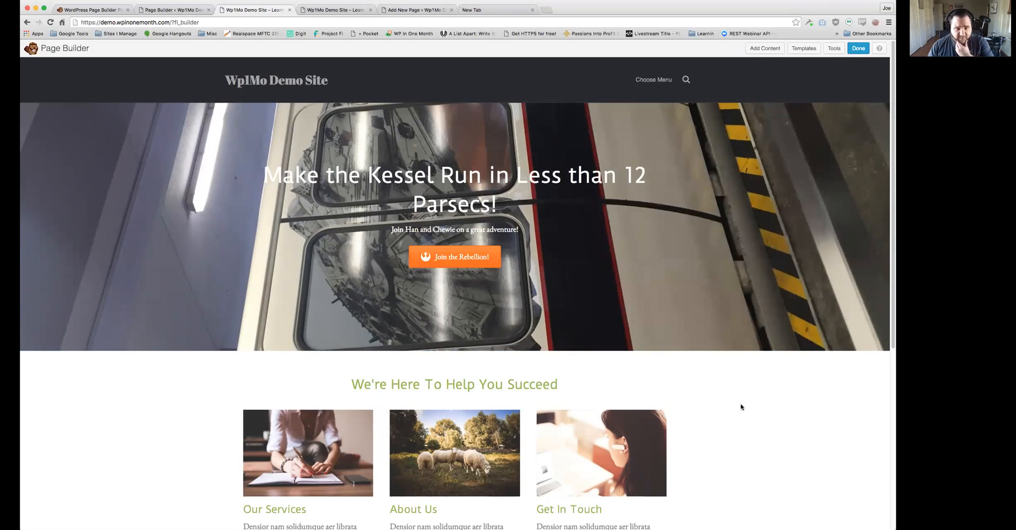
# - Replace the "We're Here To Help You Succeed" heading text with "We're Scruffy Nerf Hearders!"
pyautogui.scroll(-4, 739, 407)
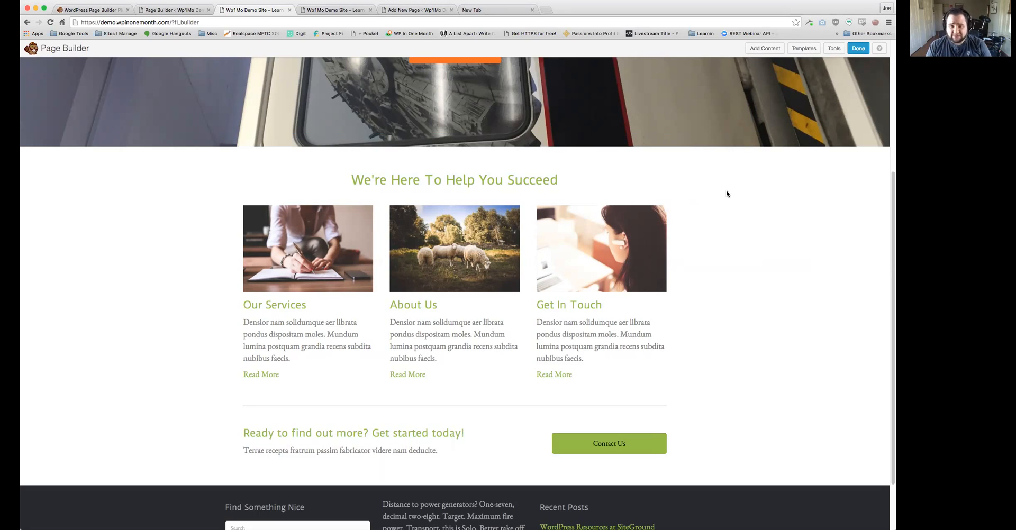
pyautogui.scroll(3, 726, 216)
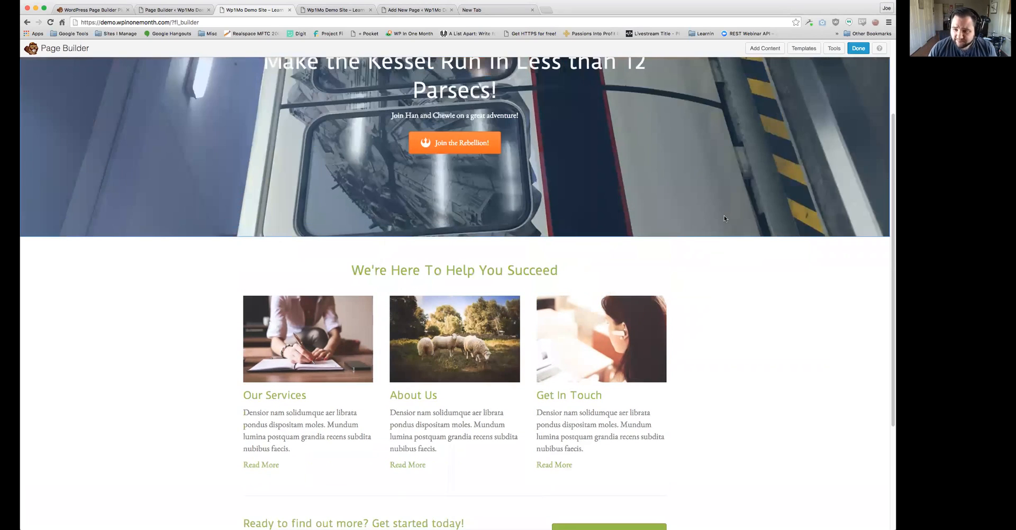
pyautogui.scroll(-2, 718, 243)
pyautogui.scroll(-2, 717, 248)
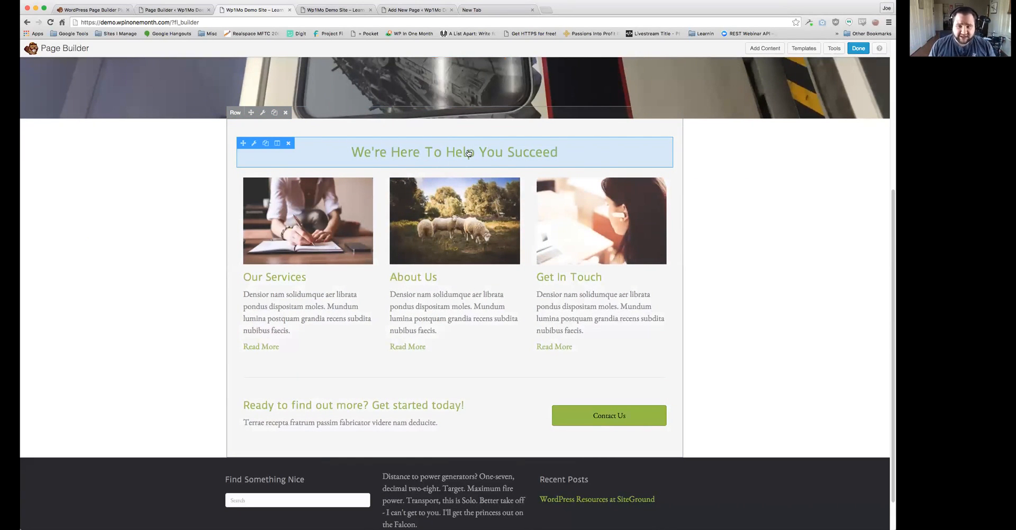
pyautogui.click(469, 153)
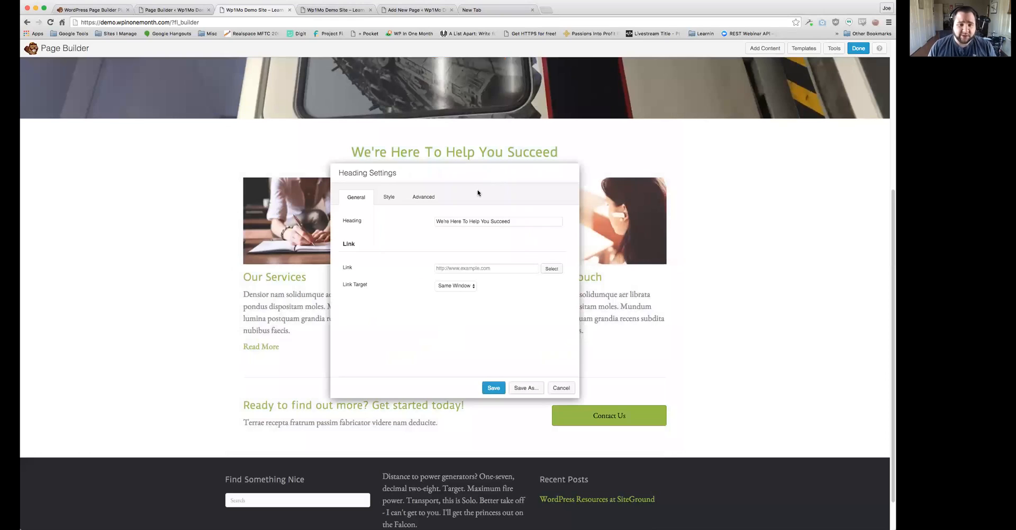
pyautogui.tripleClick(489, 222)
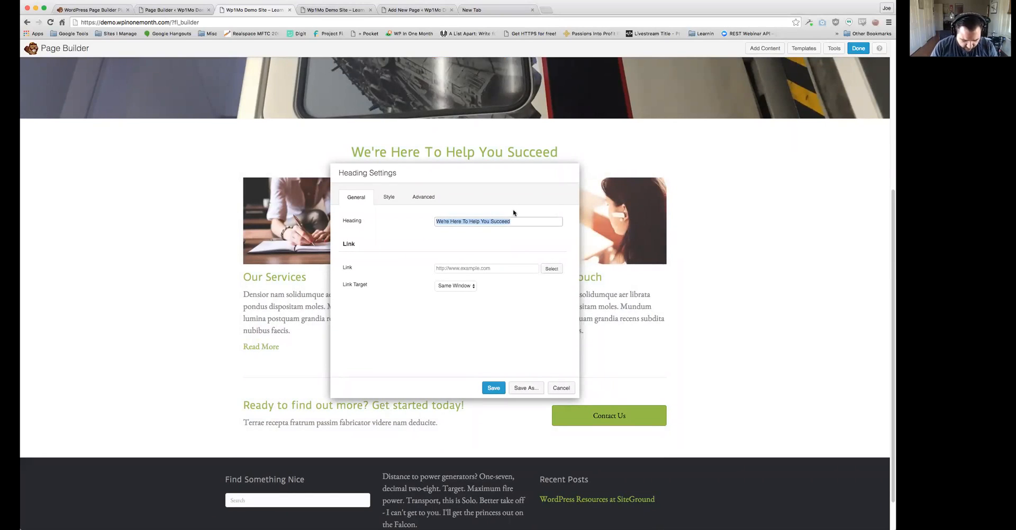
pyautogui.write('J')
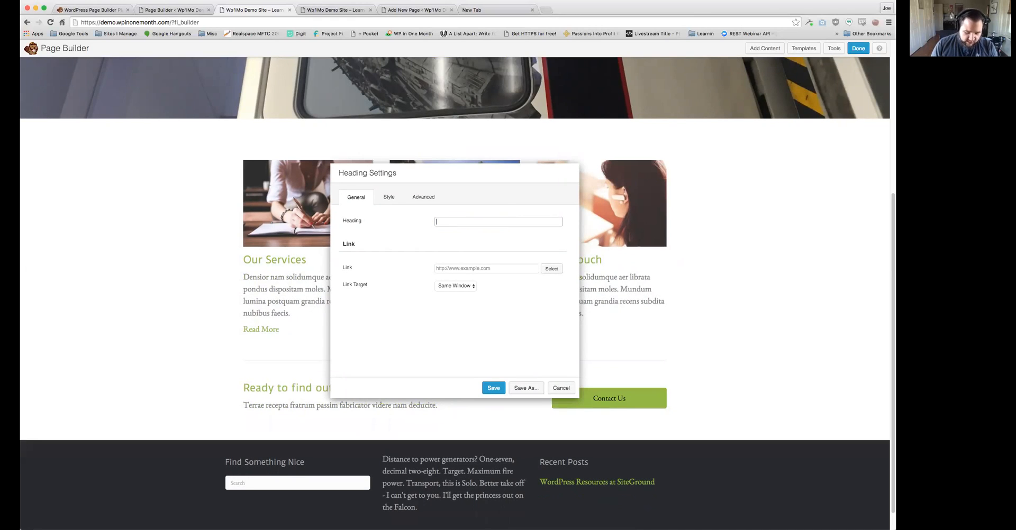
pyautogui.write("We're Sc")
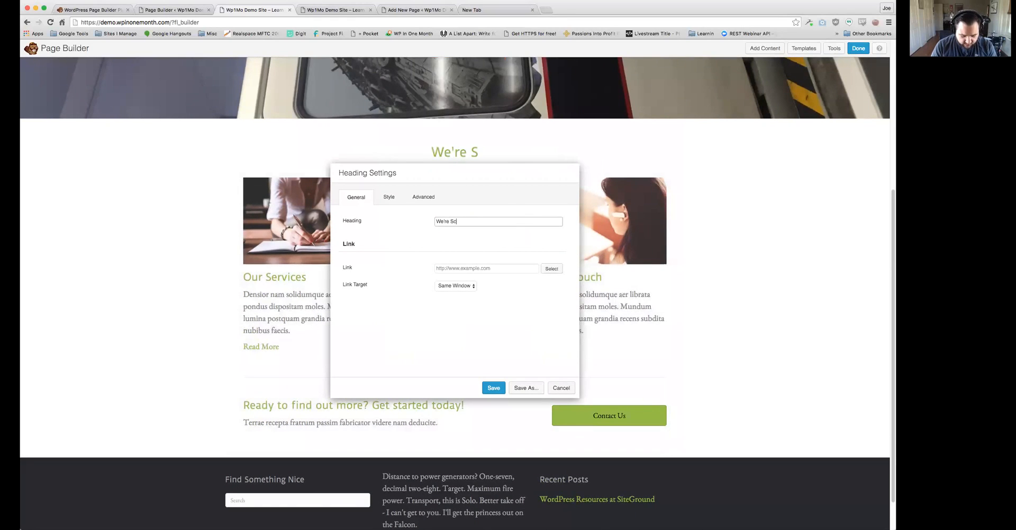
pyautogui.write('ruffy Ner')
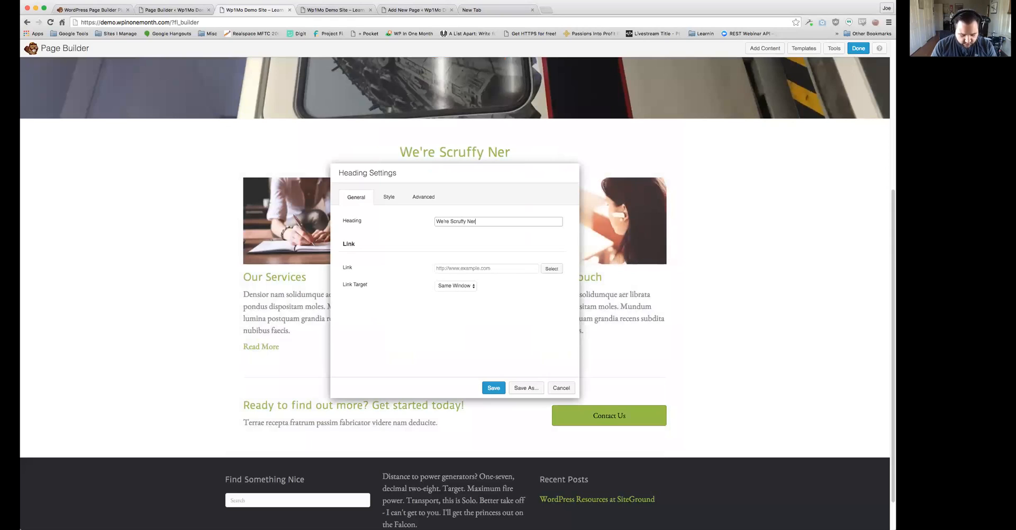
pyautogui.write('f Hearder')
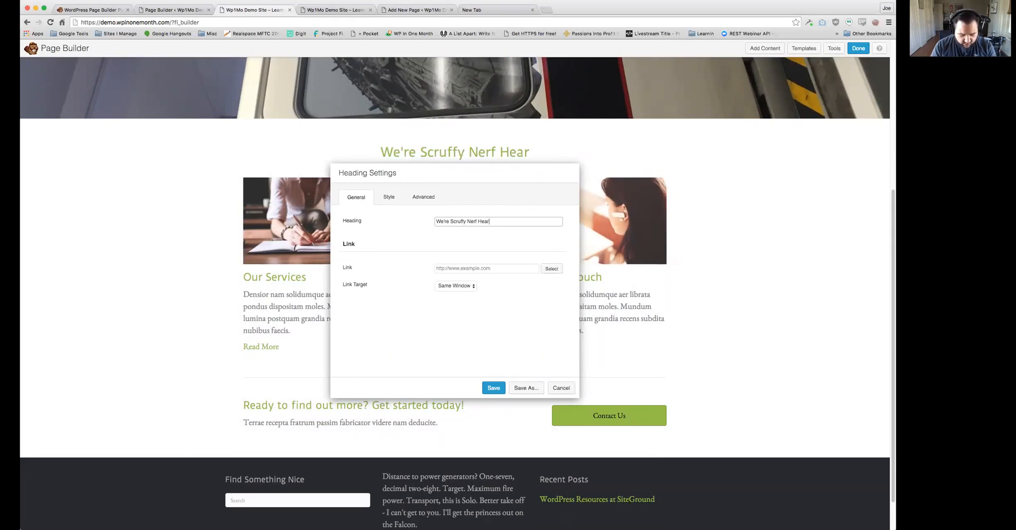
pyautogui.press('BackSpace')
pyautogui.press('BackSpace')
pyautogui.press('BackSpace')
pyautogui.press('BackSpace')
pyautogui.press('BackSpace')
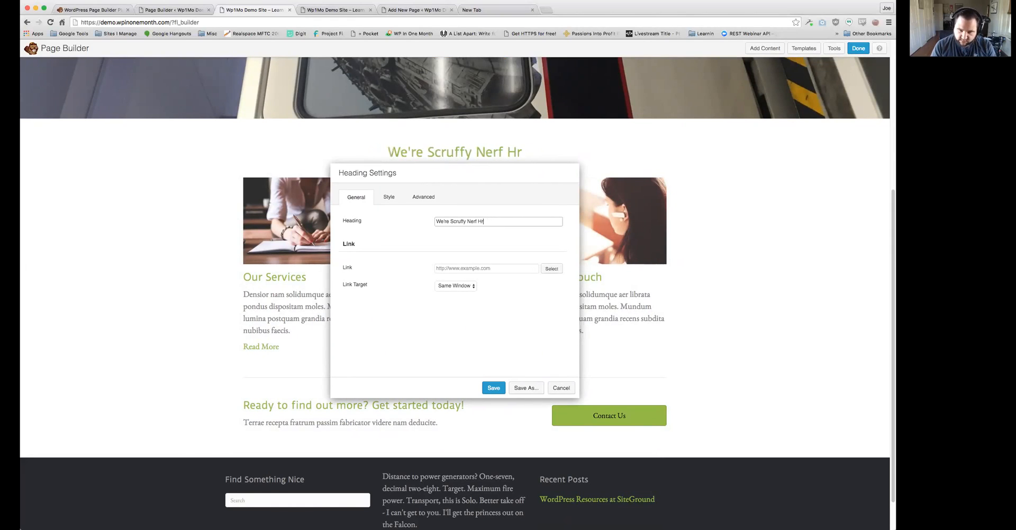
pyautogui.write('arders!')
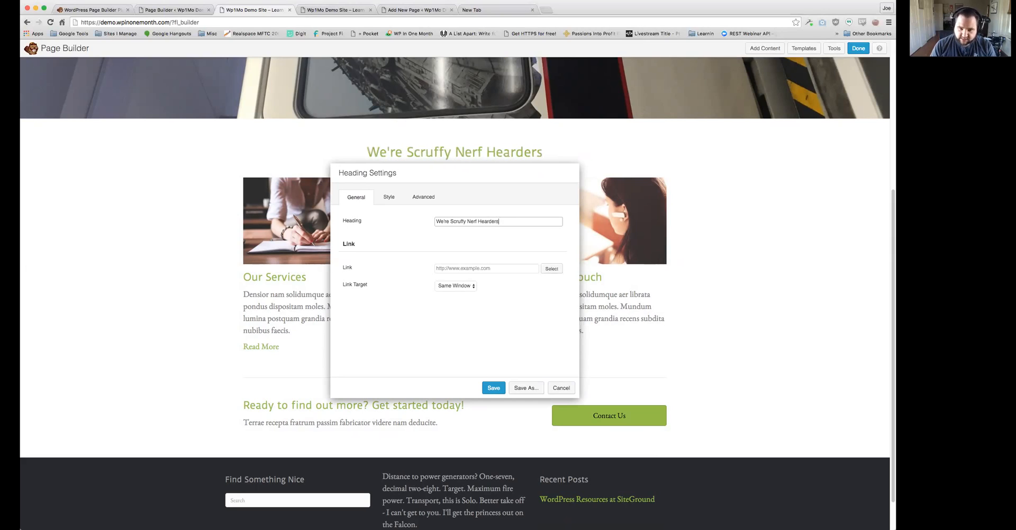
# - Correct the misspelled last word so the heading reads "We're Scruffy Nerf Herders!"
pyautogui.rightClick(484, 222)
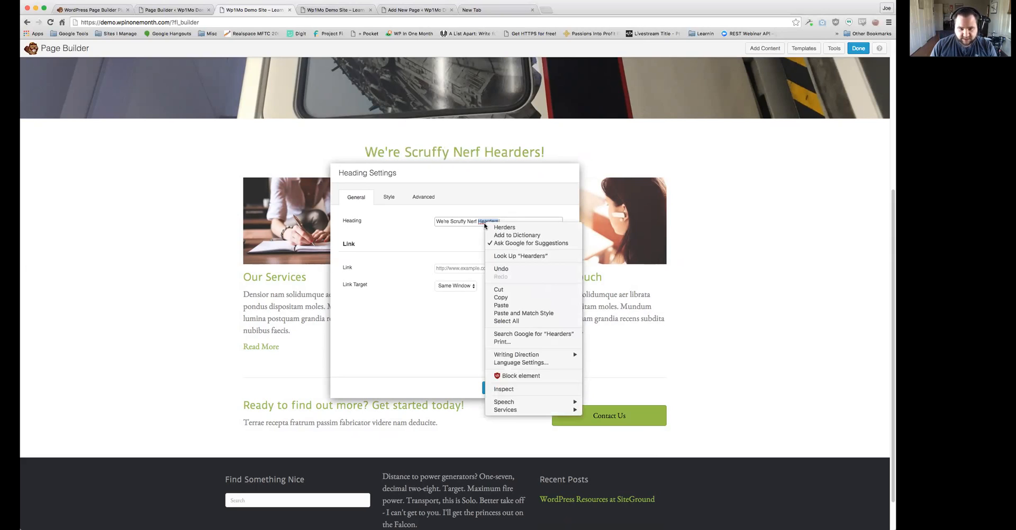
pyautogui.click(492, 228)
pyautogui.write('!')
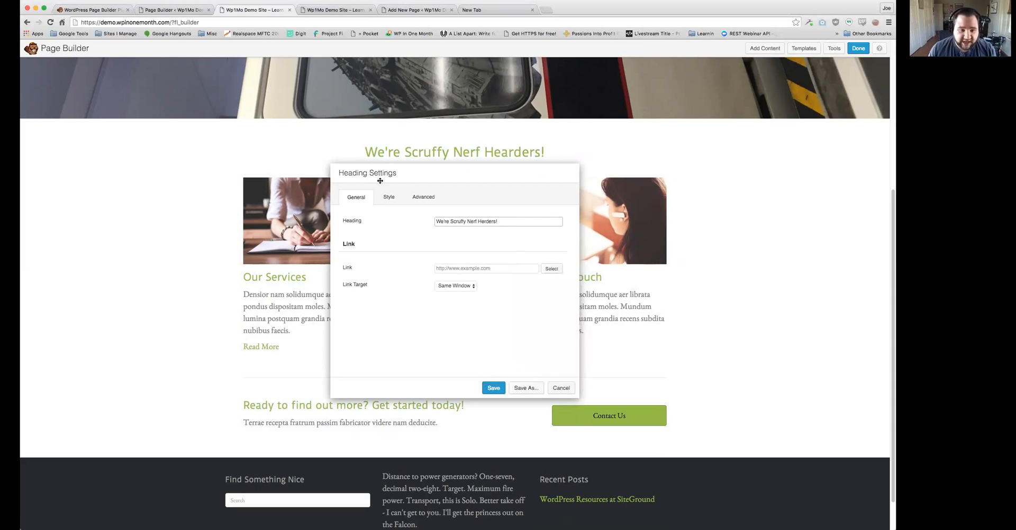
# - Set the HTML tag of the Nerf Herders heading to h2
pyautogui.click(387, 198)
pyautogui.scroll(-3, 410, 286)
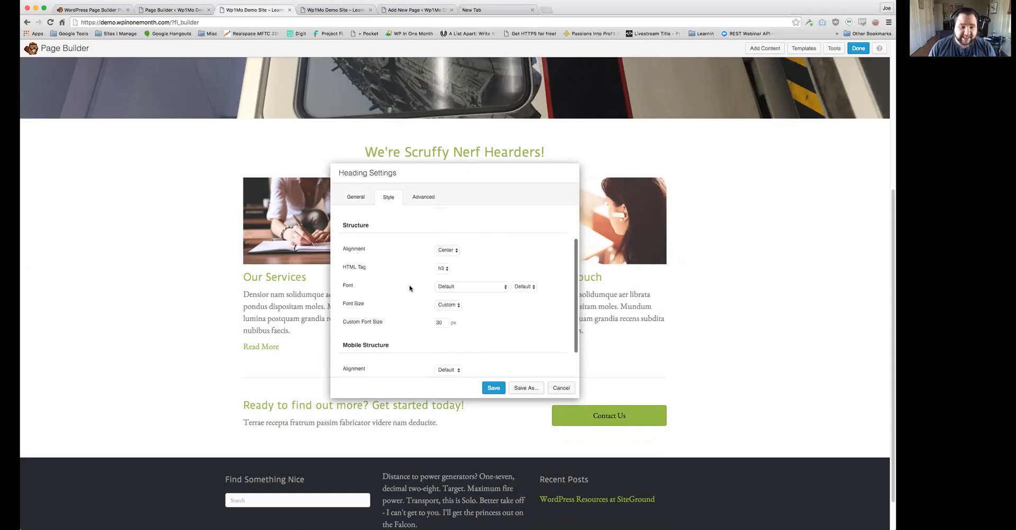
pyautogui.click(442, 269)
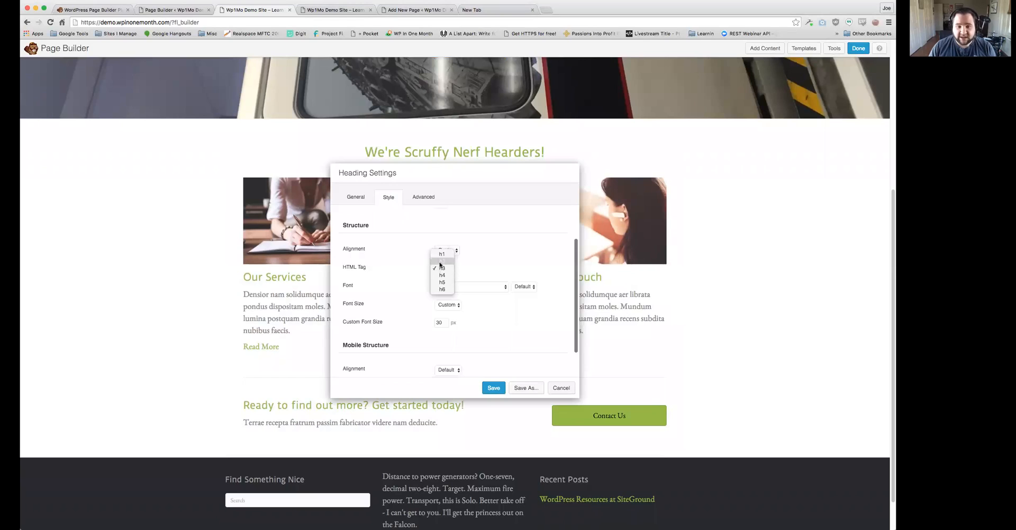
pyautogui.click(440, 262)
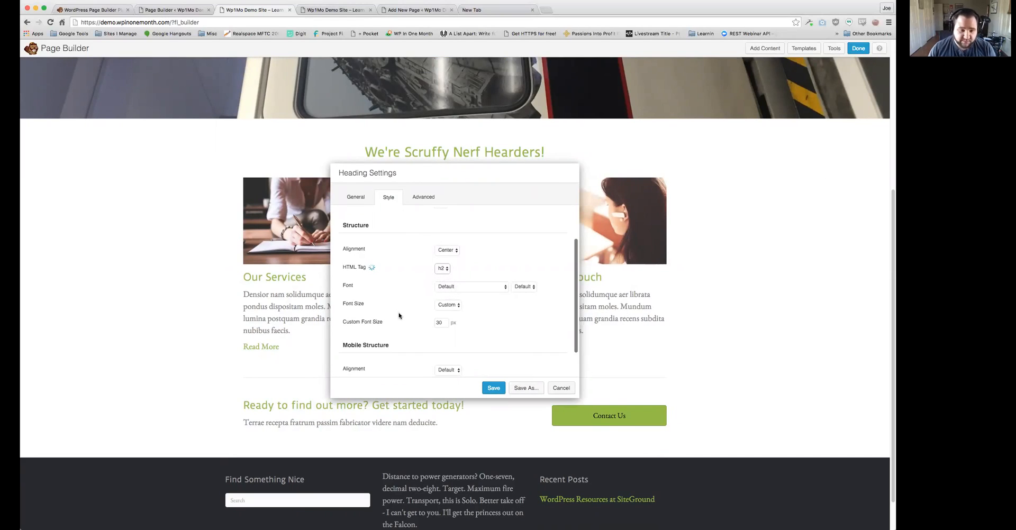
# - Review the heading's font, weight and font size options, keep their existing choices, and save the heading settings
pyautogui.click(477, 288)
pyautogui.click(488, 272)
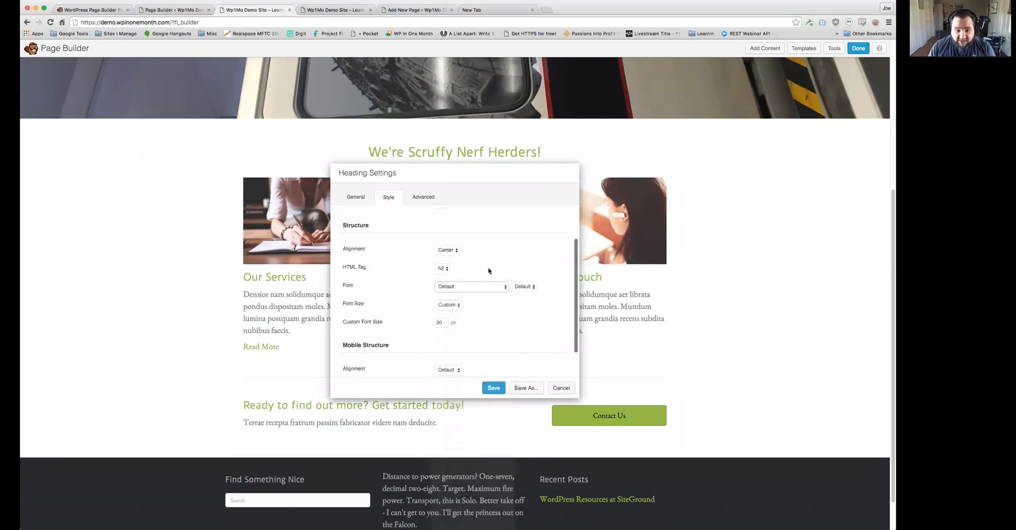
pyautogui.click(522, 287)
pyautogui.click(516, 270)
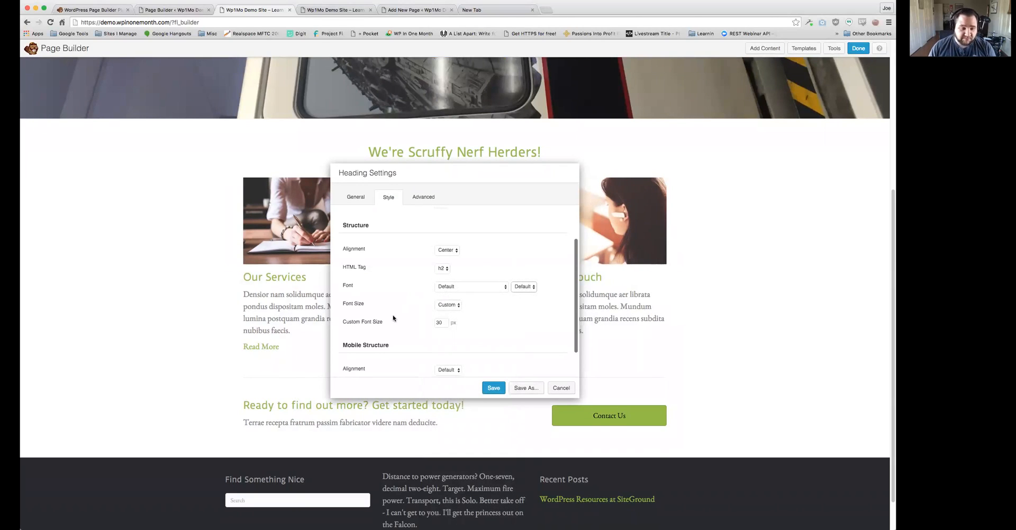
pyautogui.scroll(-1, 392, 318)
pyautogui.scroll(-1, 392, 318)
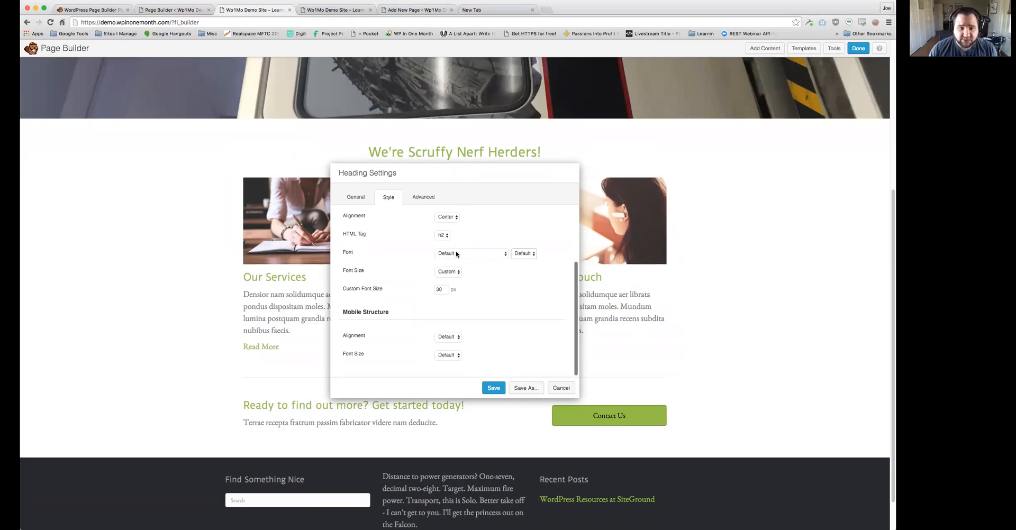
pyautogui.click(457, 272)
pyautogui.click(485, 275)
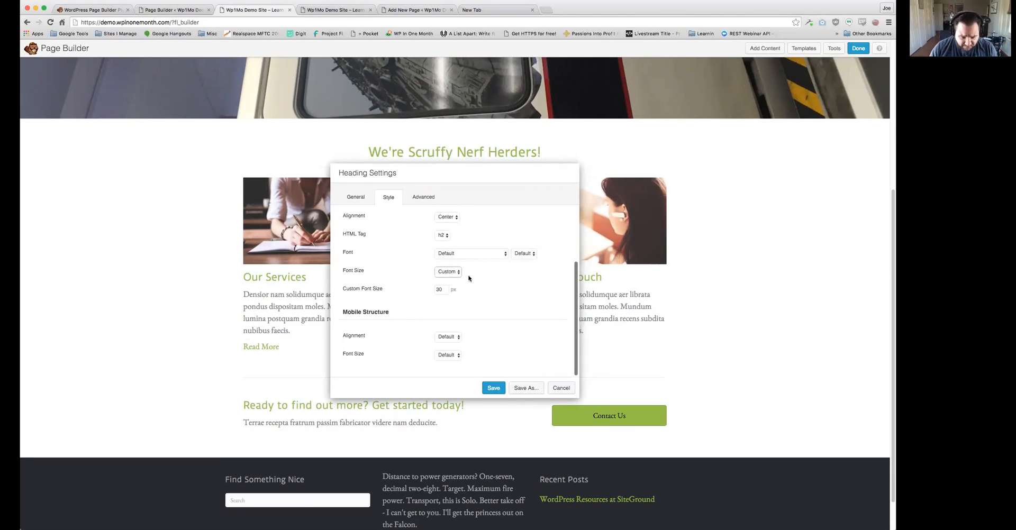
pyautogui.click(494, 388)
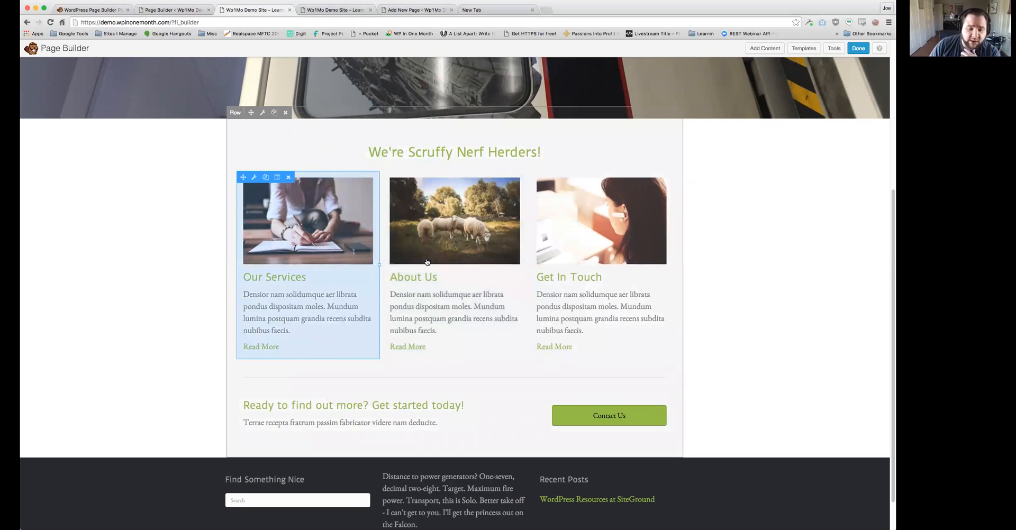
# - Open the "About Us" callout's settings and set its image type to Icon
pyautogui.click(444, 263)
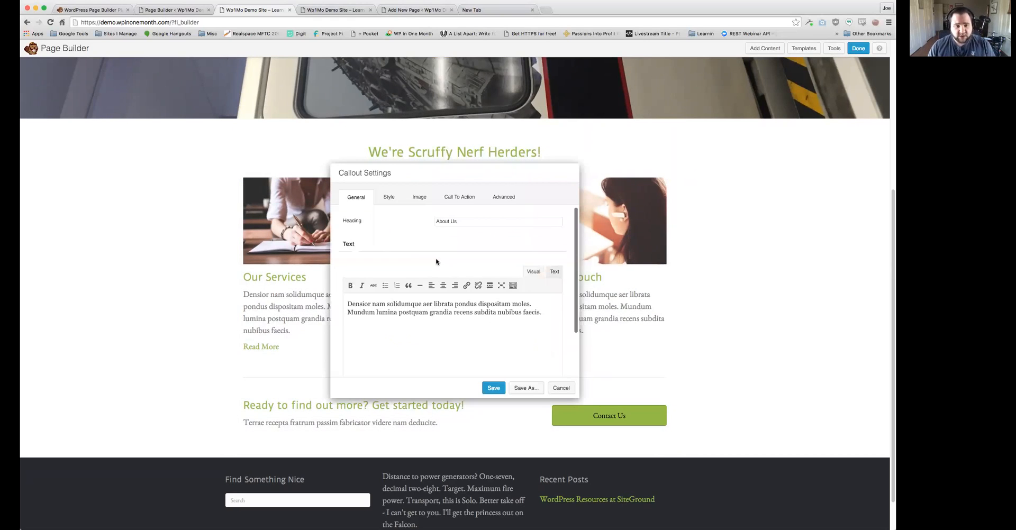
pyautogui.moveTo(439, 173); pyautogui.dragTo(659, 162)
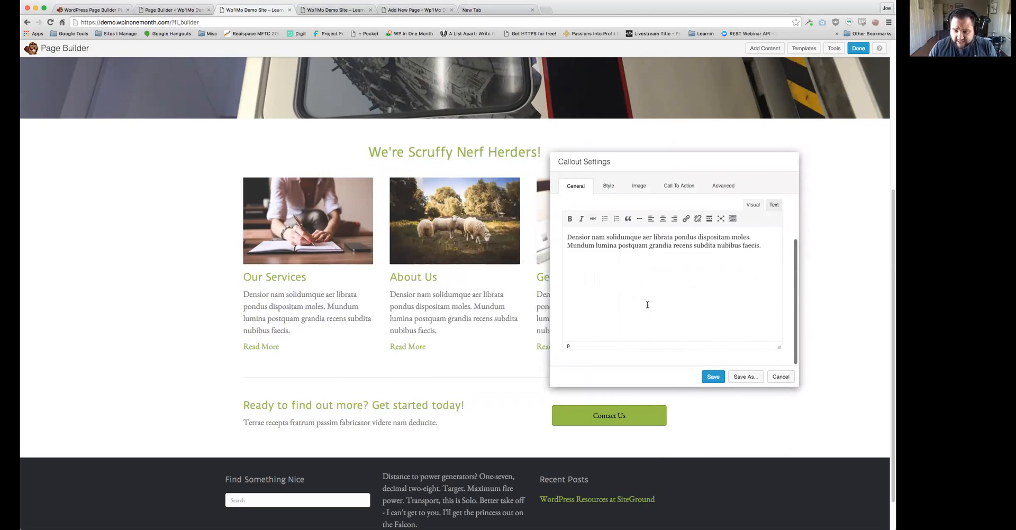
pyautogui.click(610, 189)
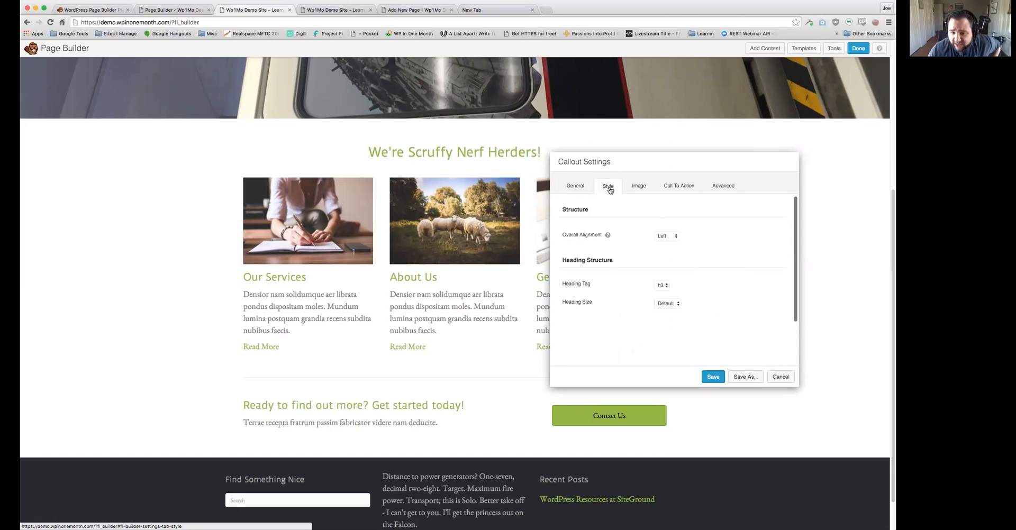
pyautogui.click(638, 186)
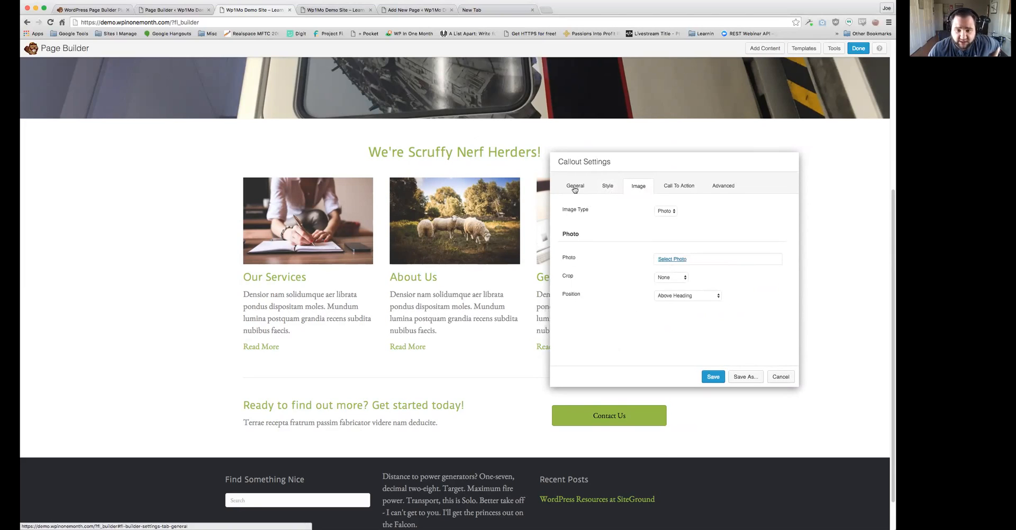
pyautogui.click(668, 211)
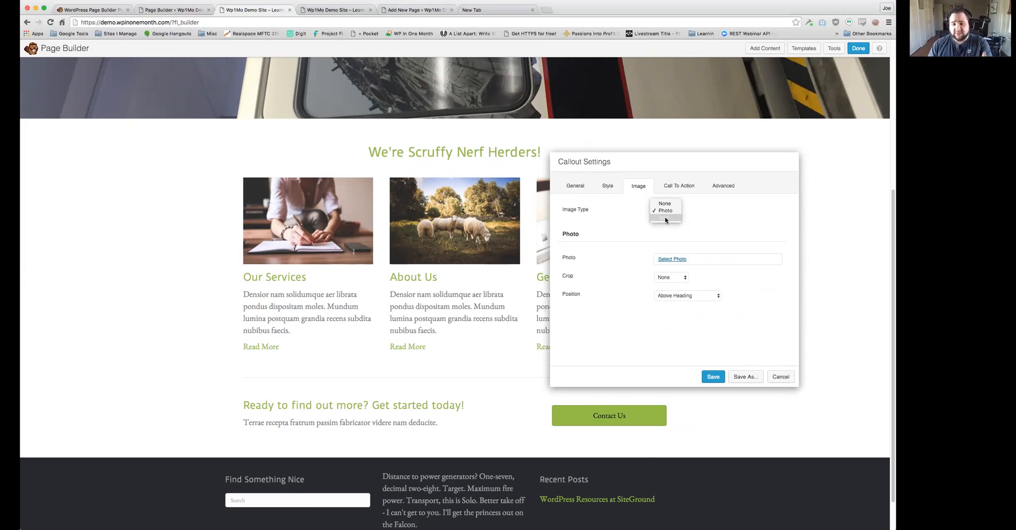
pyautogui.click(665, 235)
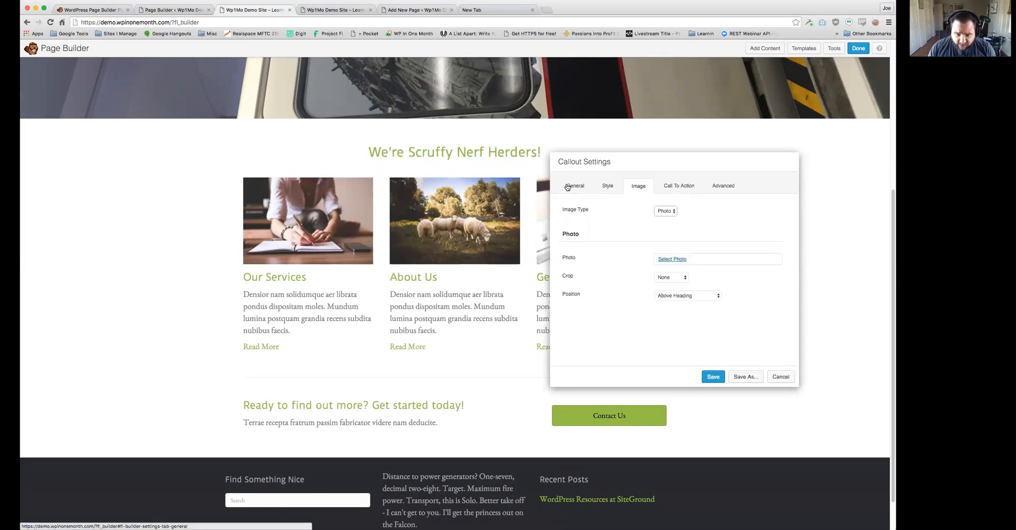
pyautogui.click(658, 213)
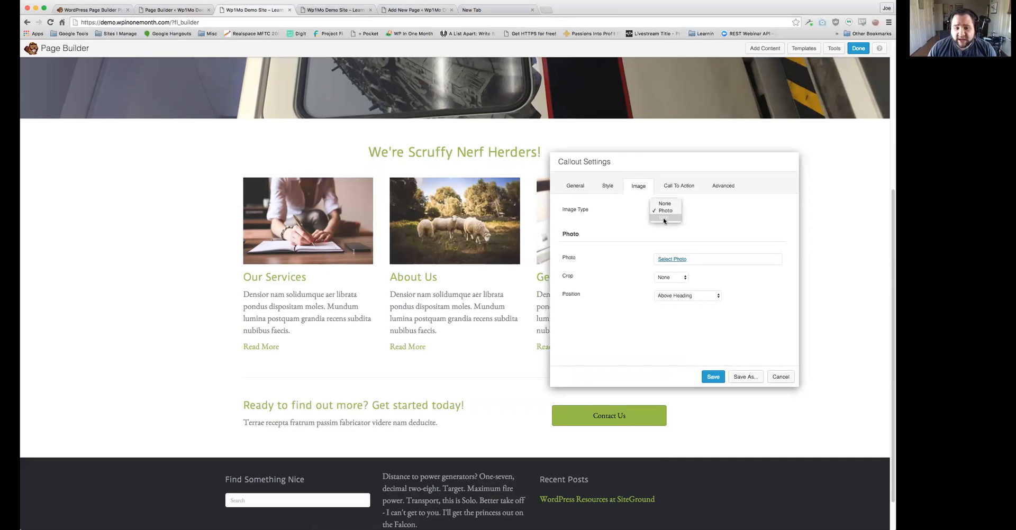
pyautogui.click(665, 218)
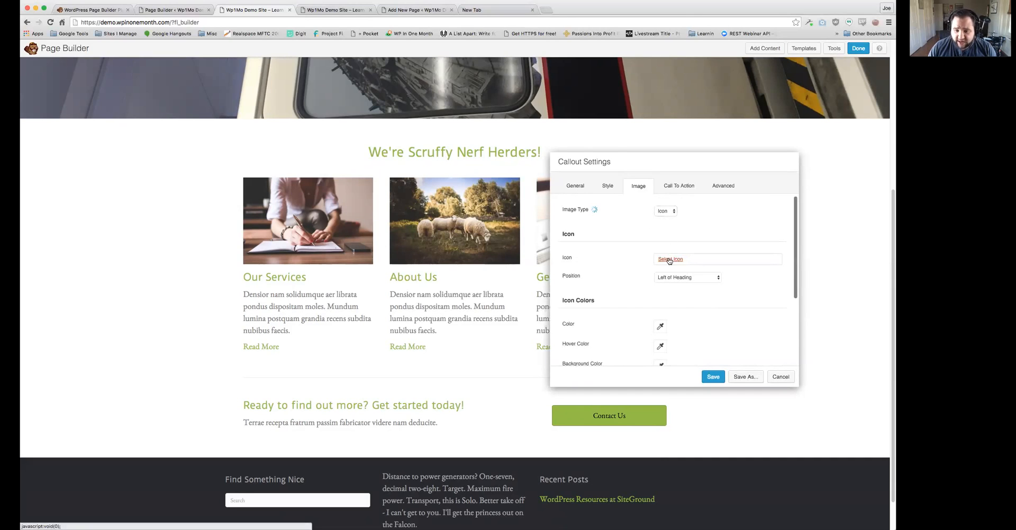
# - Search the icon library for "empi" and choose the Font Awesome Empire icon for the "About Us" callout
pyautogui.click(690, 254)
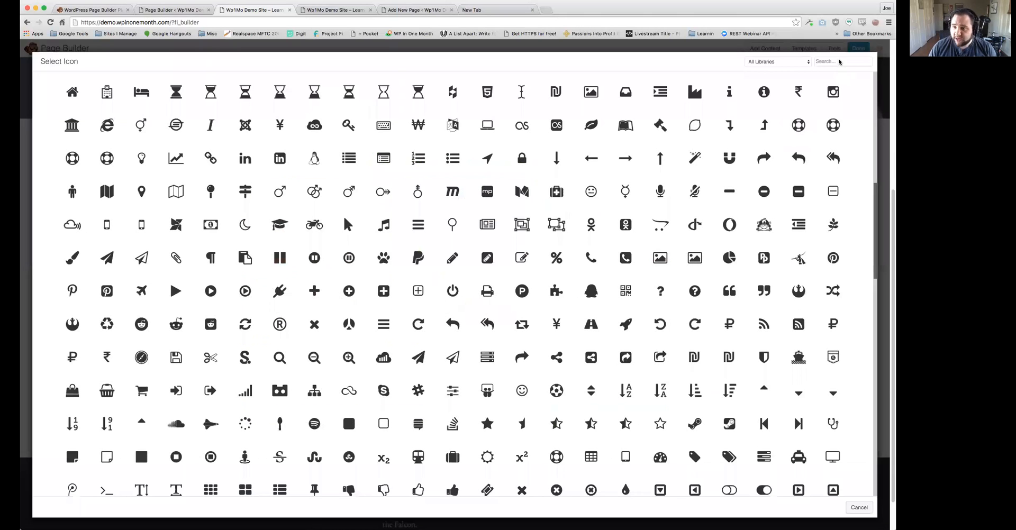
pyautogui.click(824, 61)
pyautogui.write('Empire')
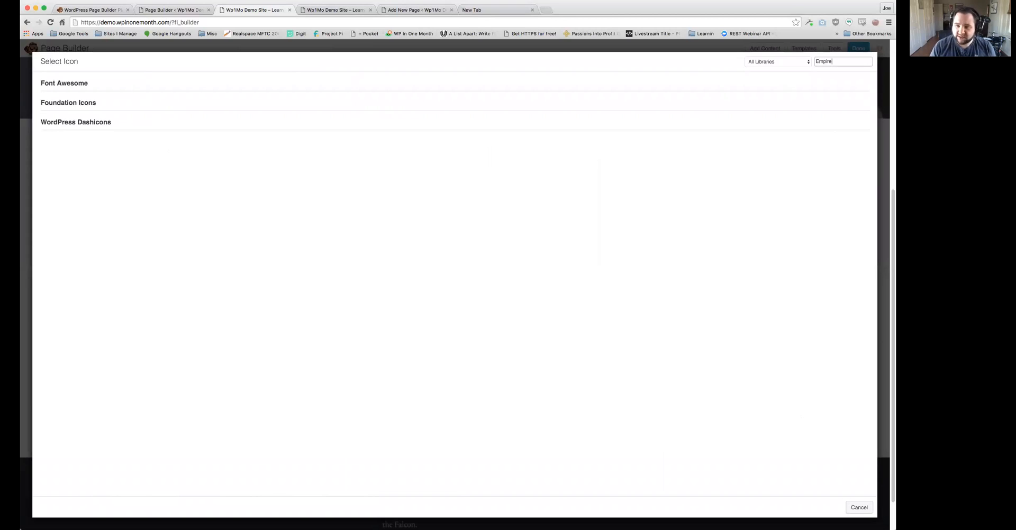
pyautogui.press('BackSpace')
pyautogui.press('BackSpace')
pyautogui.press('BackSpace')
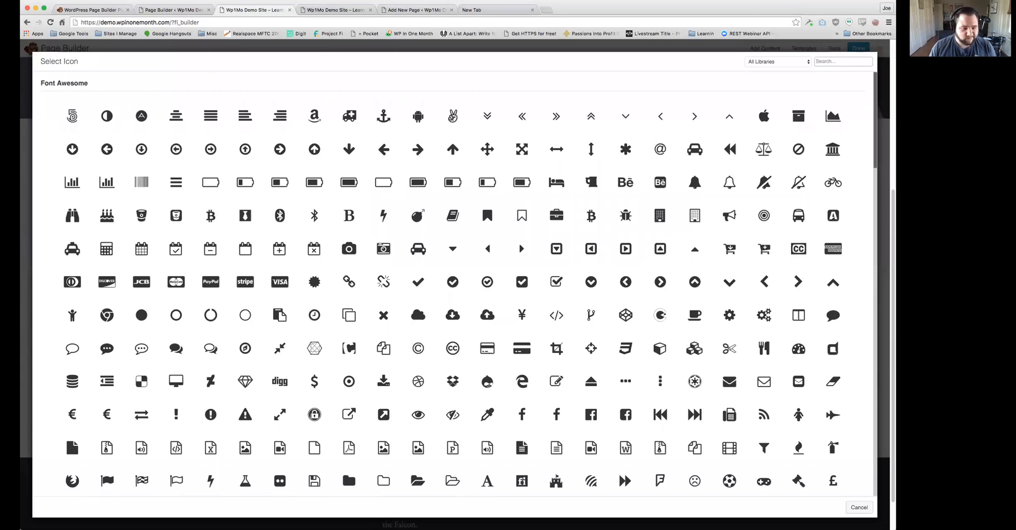
pyautogui.write('empi')
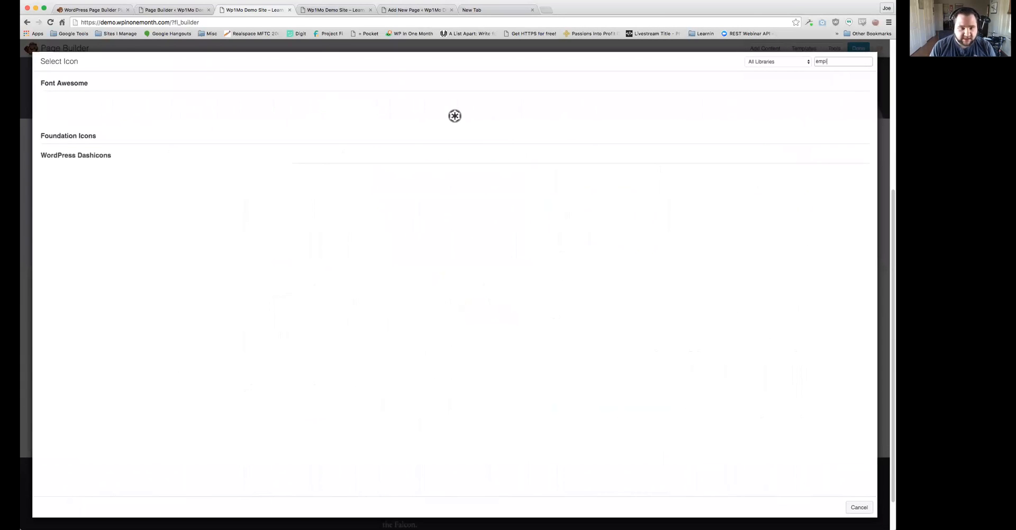
pyautogui.click(454, 116)
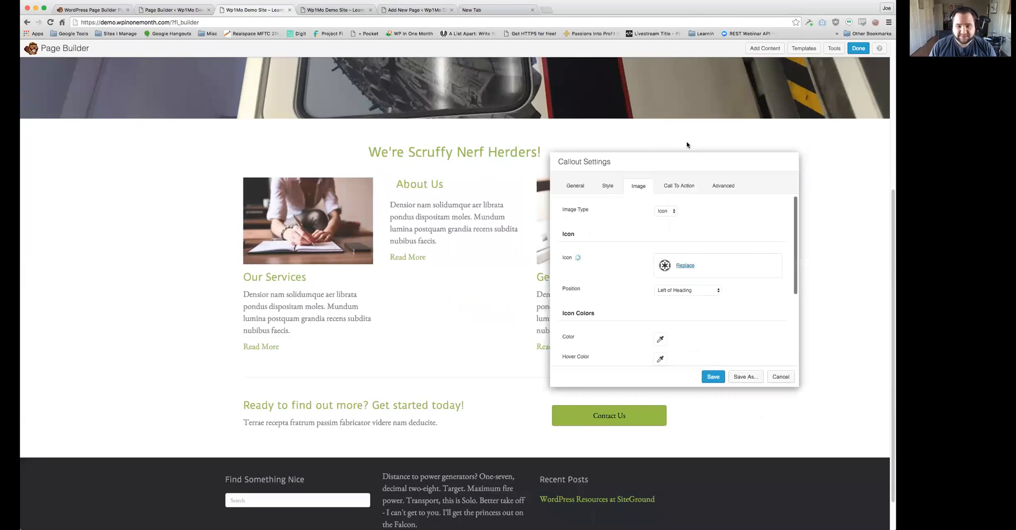
# - Position the callout's icon above the heading and set the icon size to 200 px
pyautogui.click(688, 291)
pyautogui.click(688, 276)
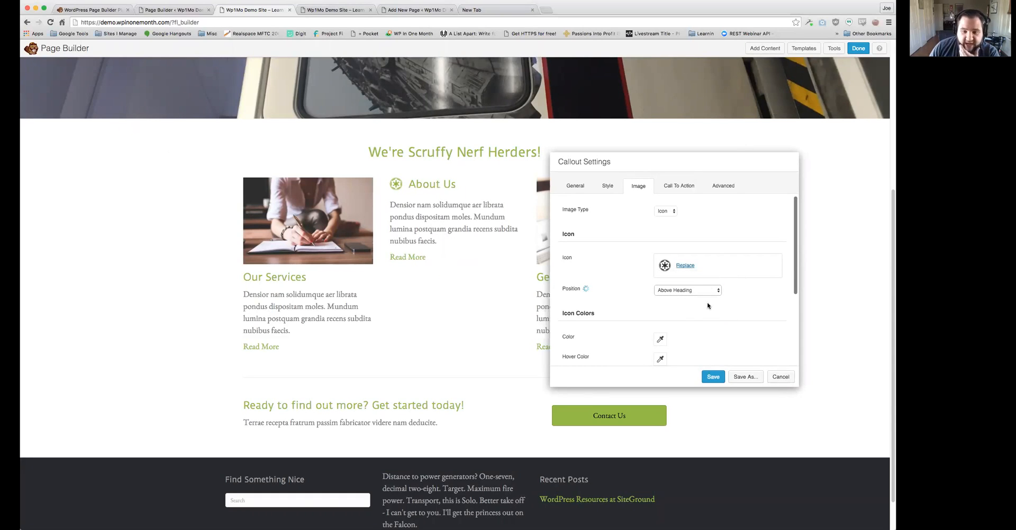
pyautogui.scroll(-2, 694, 312)
pyautogui.scroll(-4, 694, 312)
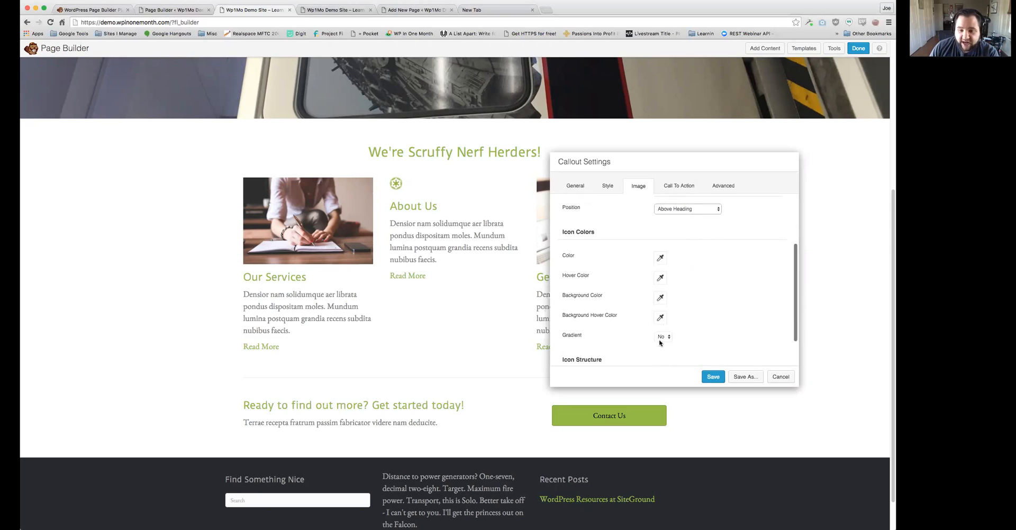
pyautogui.scroll(-2, 661, 341)
pyautogui.doubleClick(660, 344)
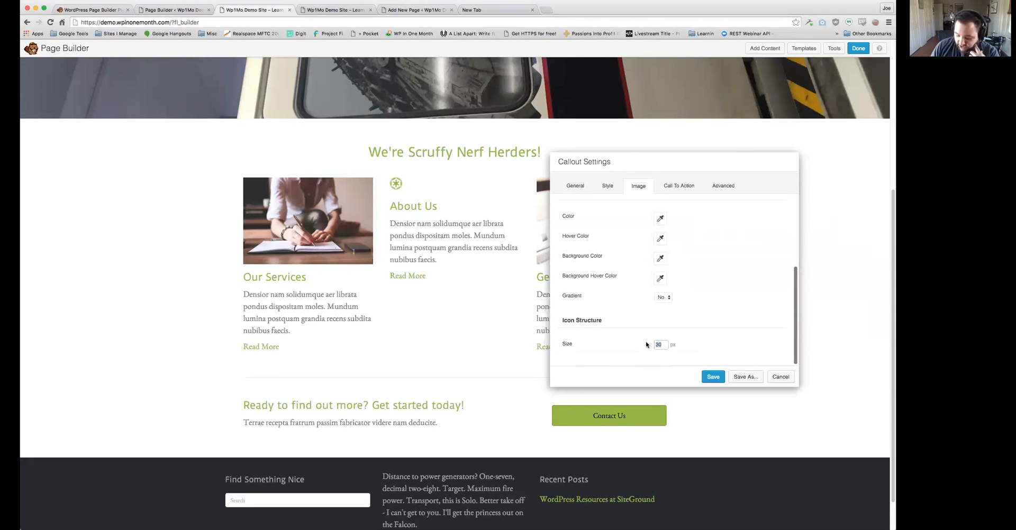
pyautogui.write('5')
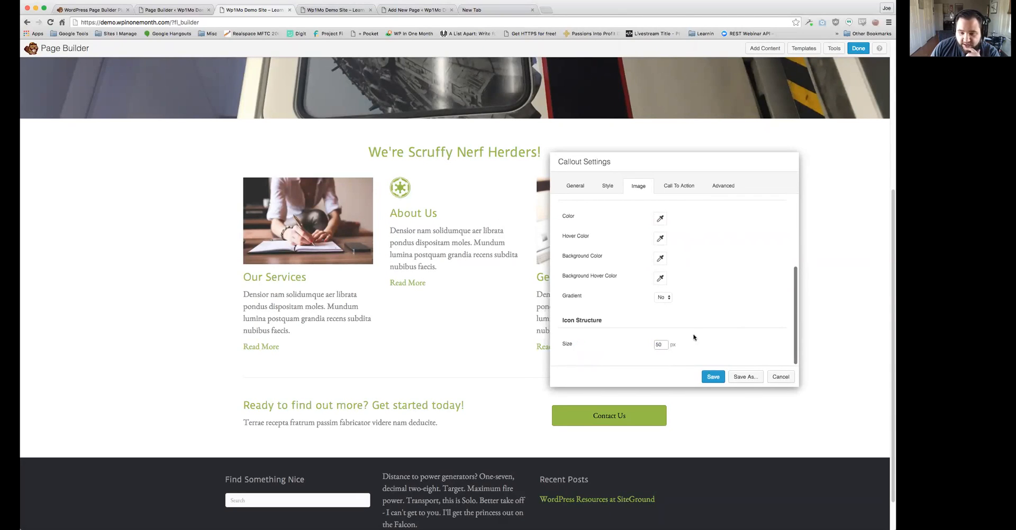
pyautogui.press('BackSpace')
pyautogui.press('BackSpace')
pyautogui.write('200')
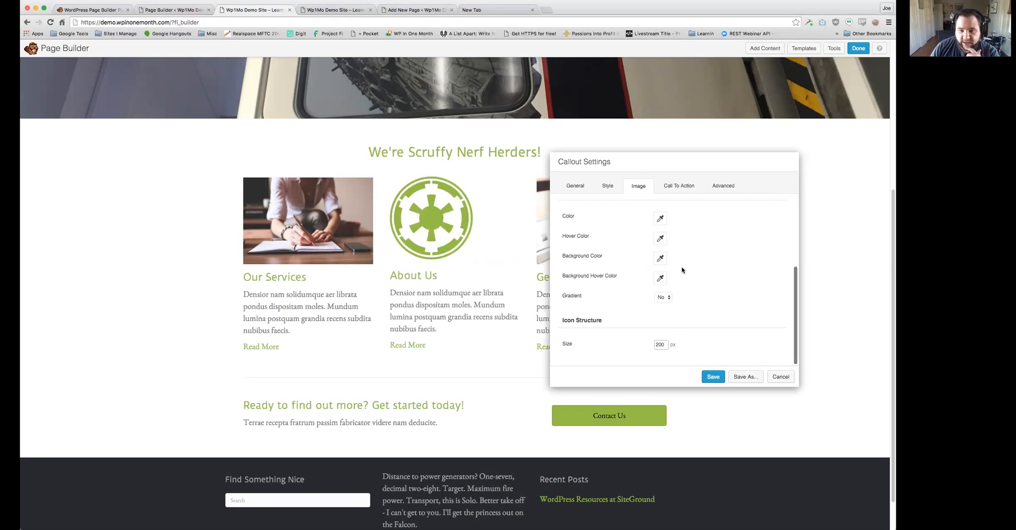
# - Set the callout's overall alignment to Center
pyautogui.scroll(5, 683, 270)
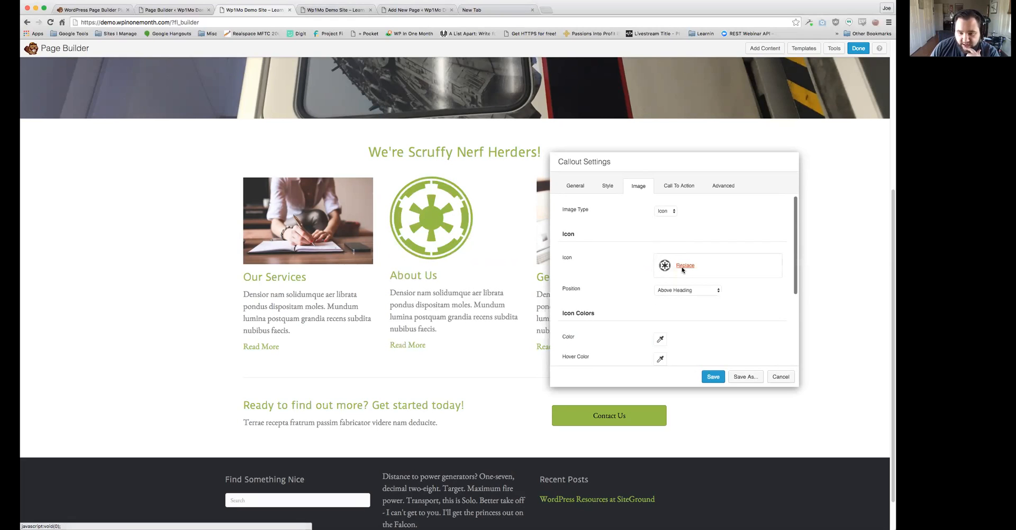
pyautogui.click(609, 186)
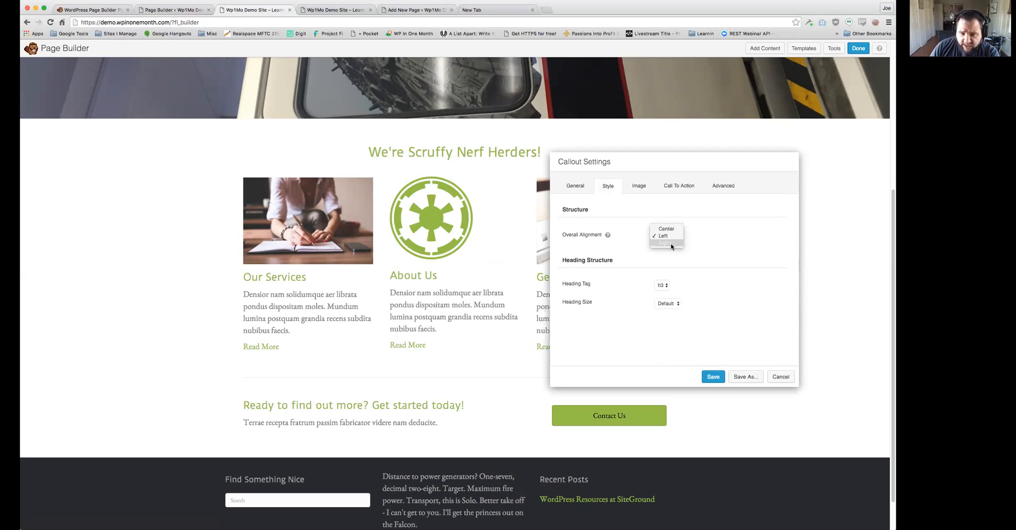
pyautogui.click(668, 229)
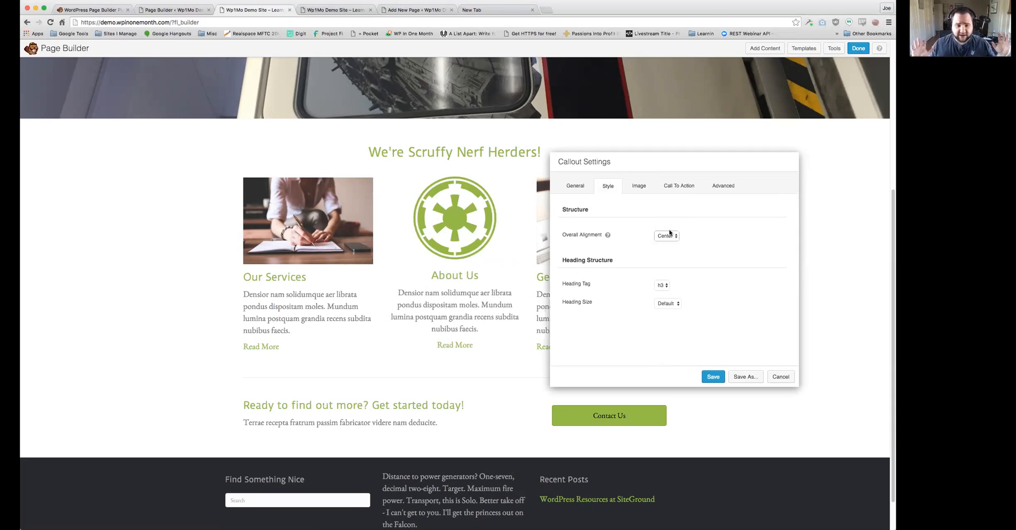
# - Change the callout's heading to "Fight the Empire!" and save the callout settings
pyautogui.click(575, 187)
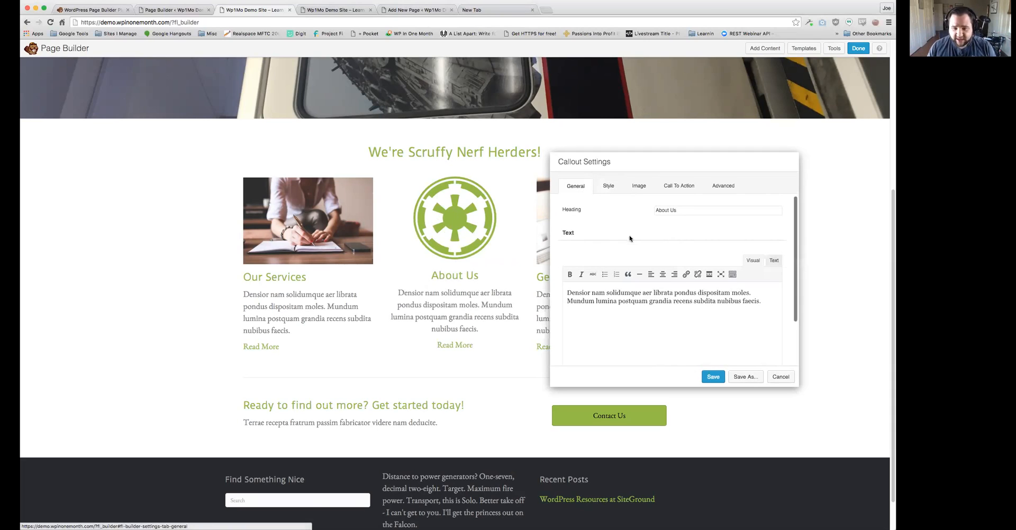
pyautogui.moveTo(685, 209); pyautogui.dragTo(624, 214)
pyautogui.write('Fi')
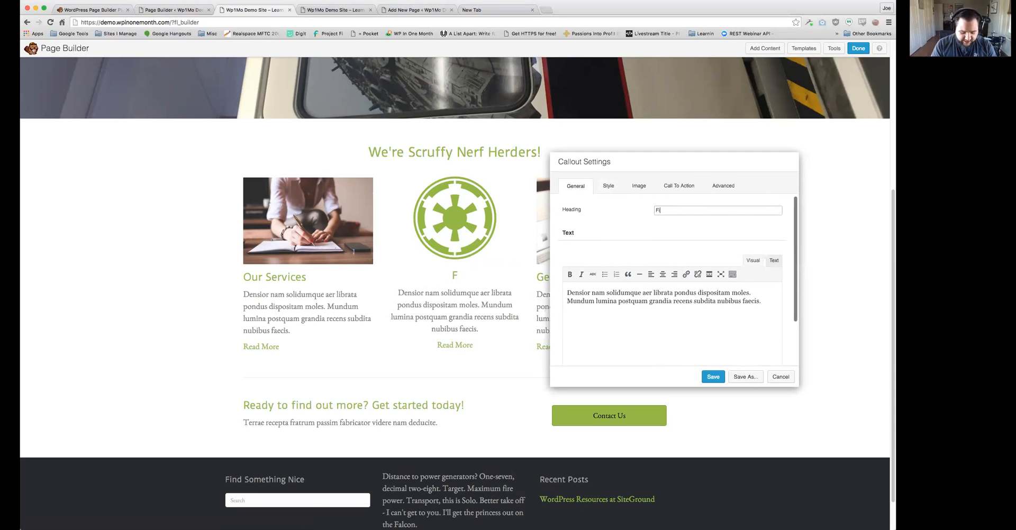
pyautogui.write('ght the Empire!')
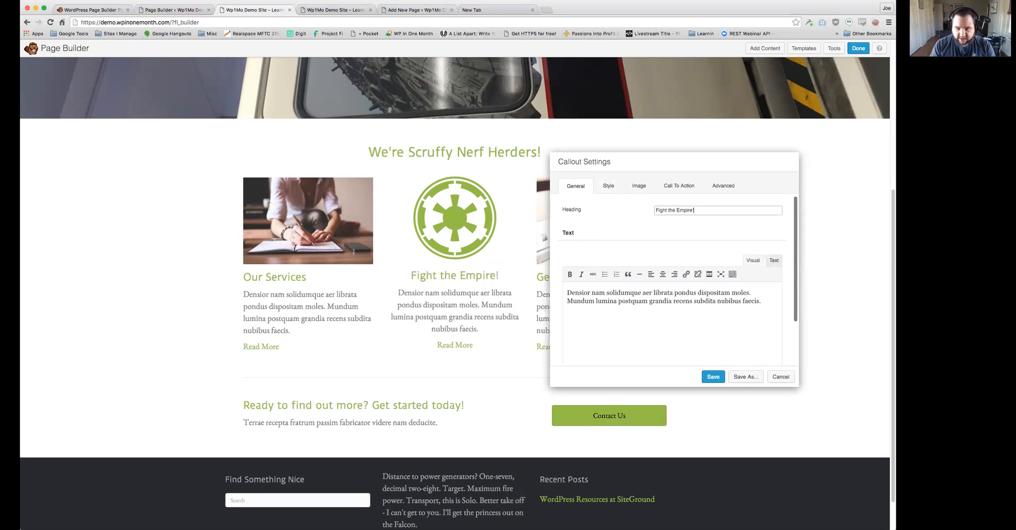
pyautogui.click(714, 378)
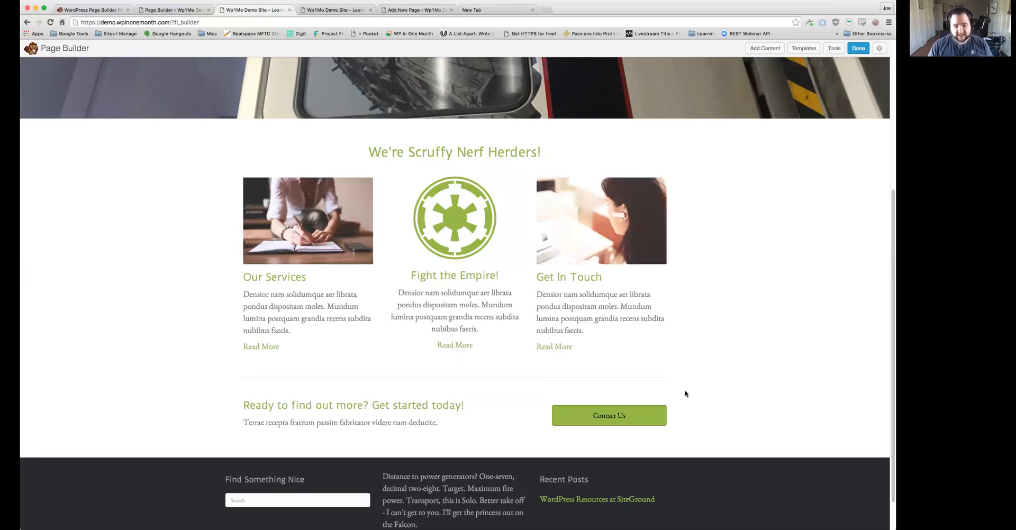
# - Inspect the settings of the separator below the callouts and close them without making changes
pyautogui.scroll(5, 683, 389)
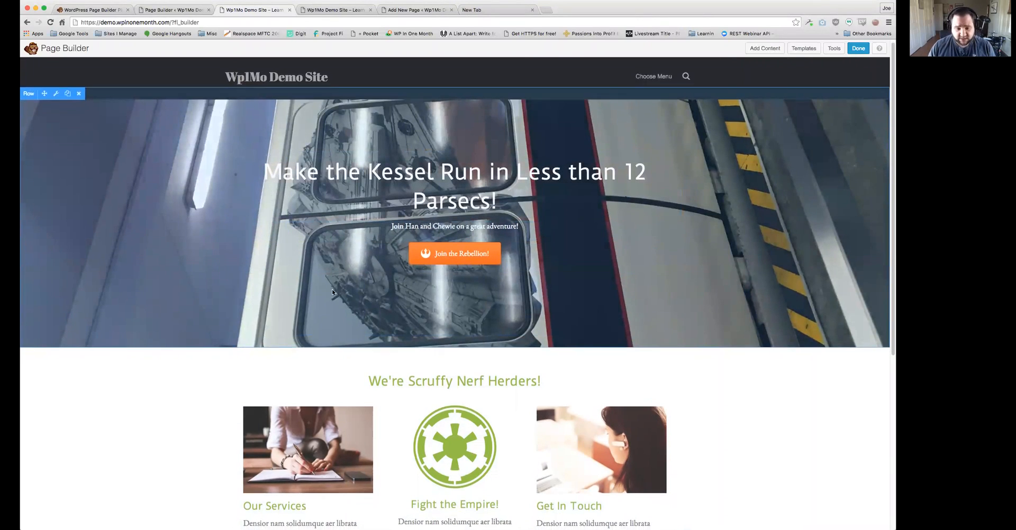
pyautogui.scroll(-5, 332, 289)
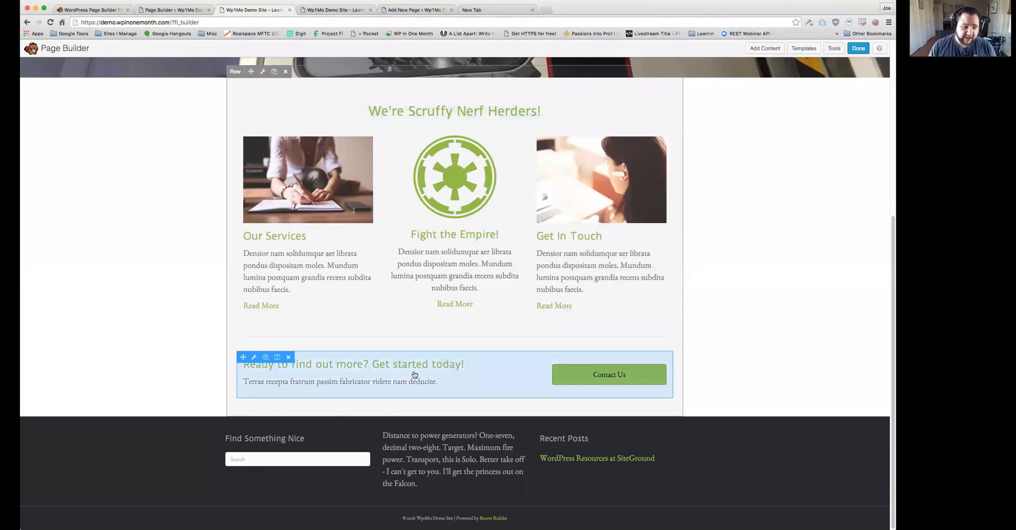
pyautogui.click(418, 339)
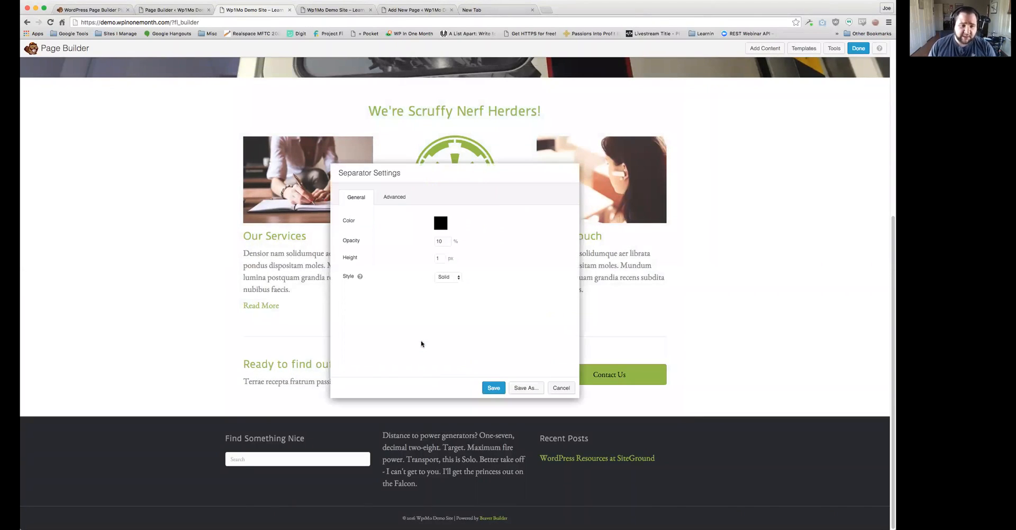
pyautogui.click(562, 388)
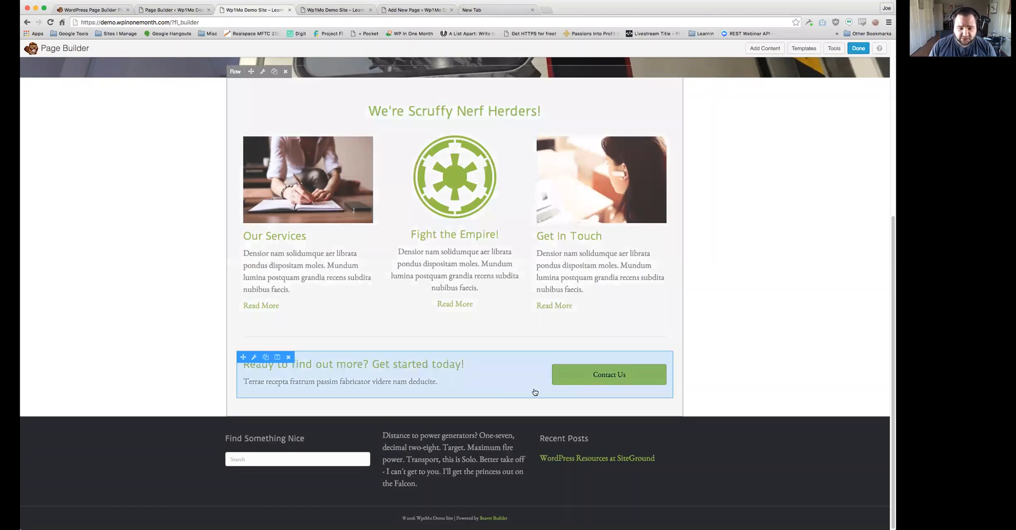
# - Look over the general and button settings of the "Ready to find out more?" call to action, then save them as they are
pyautogui.click(442, 378)
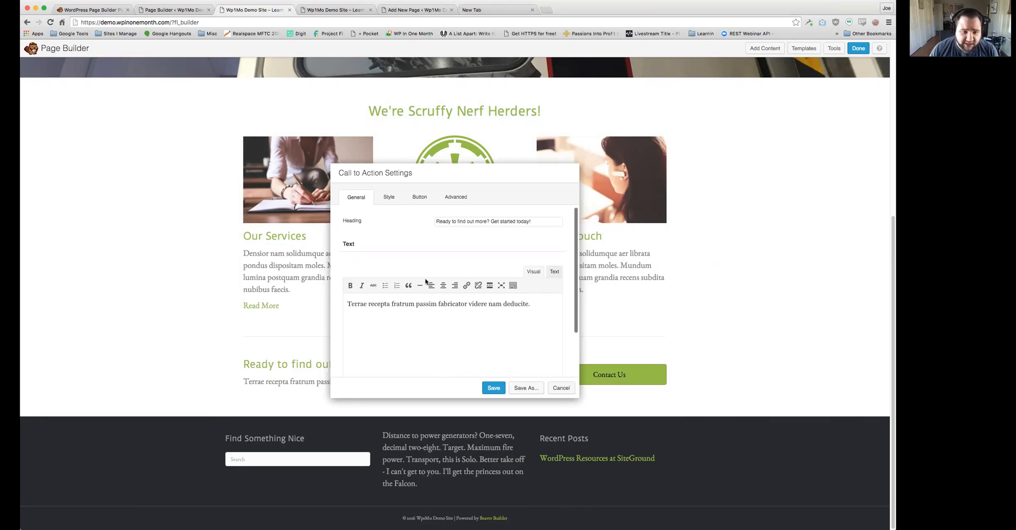
pyautogui.click(415, 201)
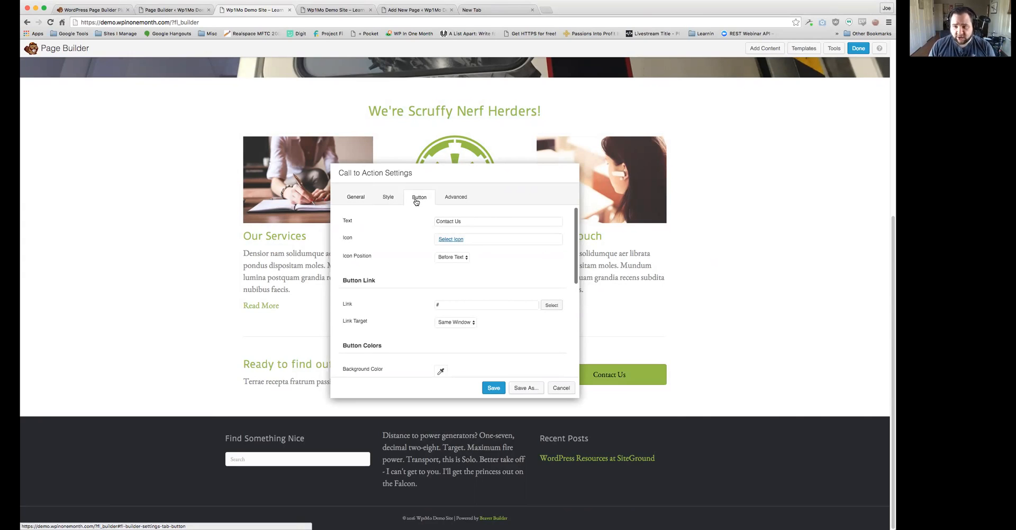
pyautogui.click(494, 390)
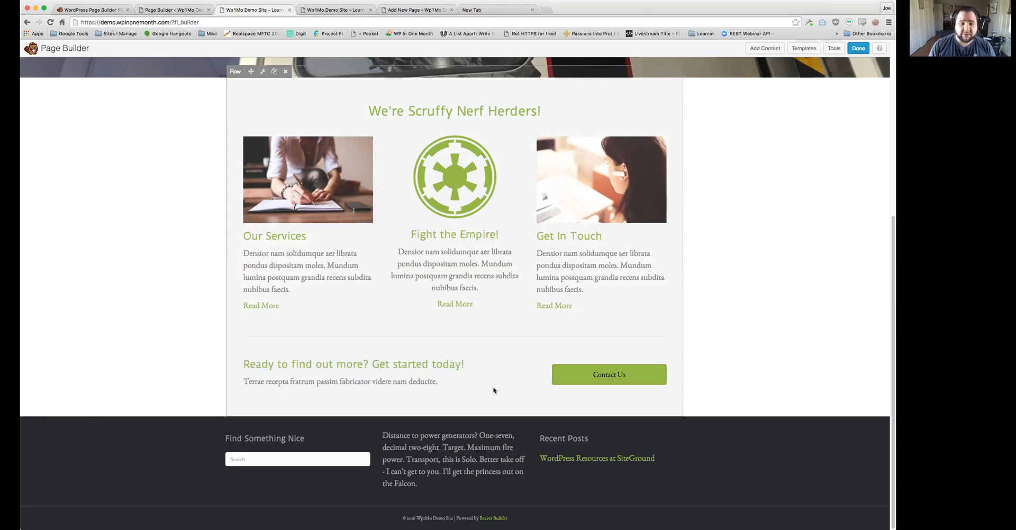
# - Finish editing the home page, publish the changes, and review the live page from the hero down to the footer
pyautogui.scroll(5, 494, 371)
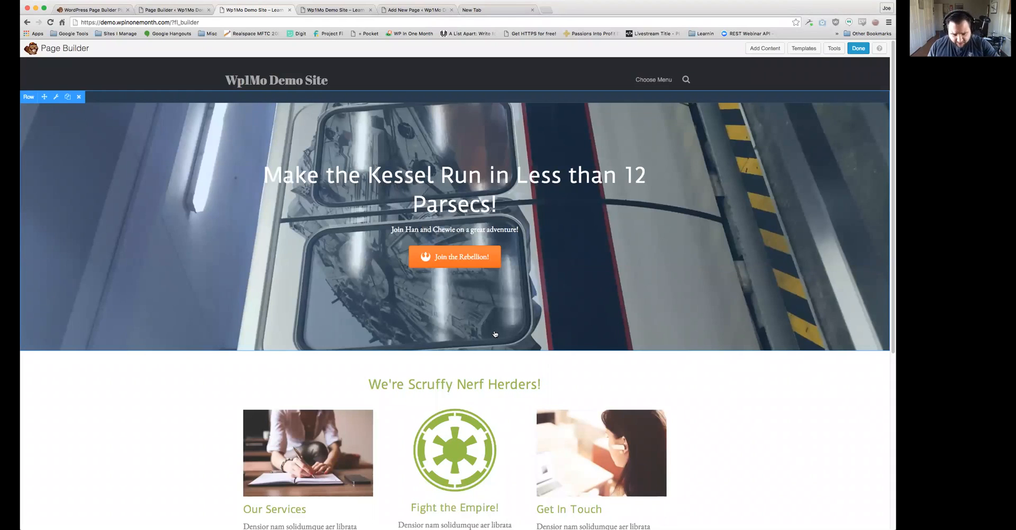
pyautogui.click(859, 48)
pyautogui.click(429, 264)
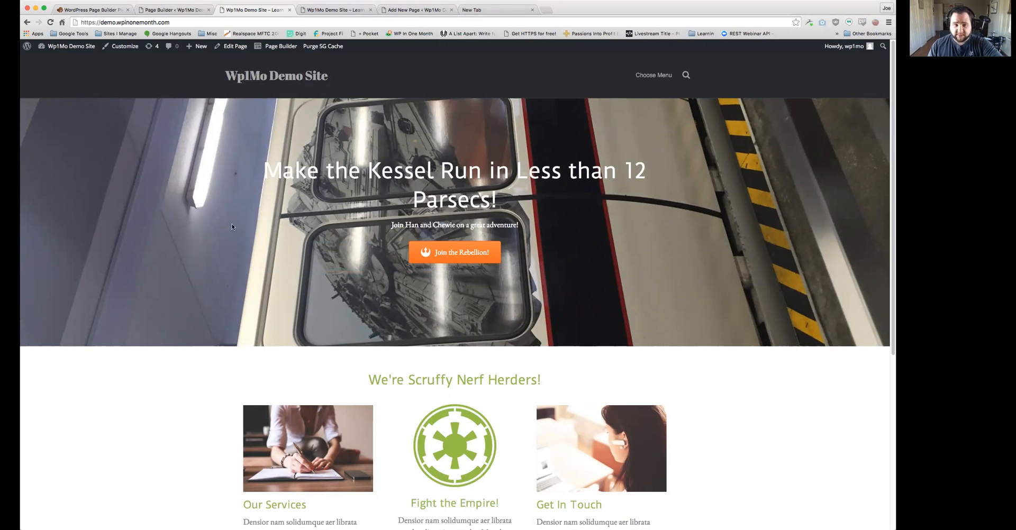
pyautogui.scroll(-5, 233, 230)
pyautogui.scroll(5, 226, 236)
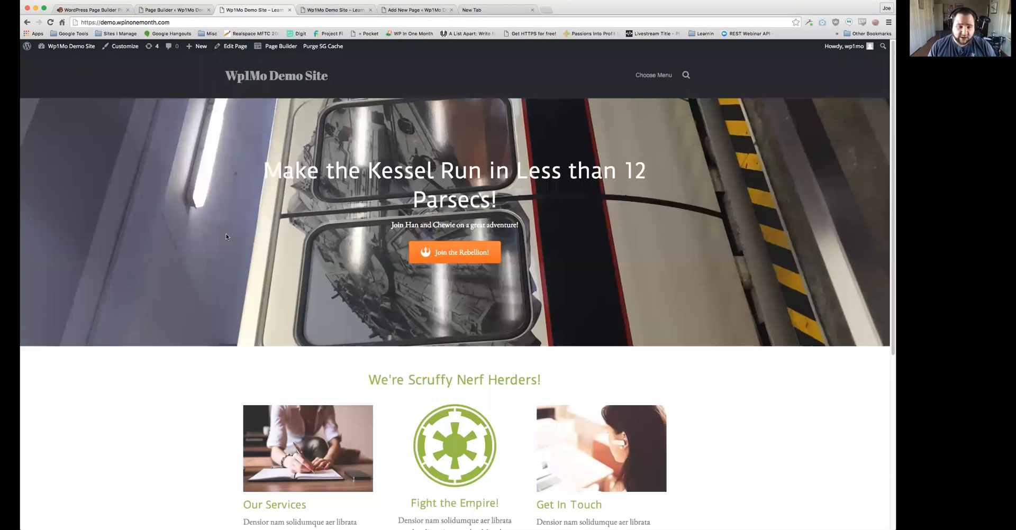
pyautogui.scroll(-5, 224, 238)
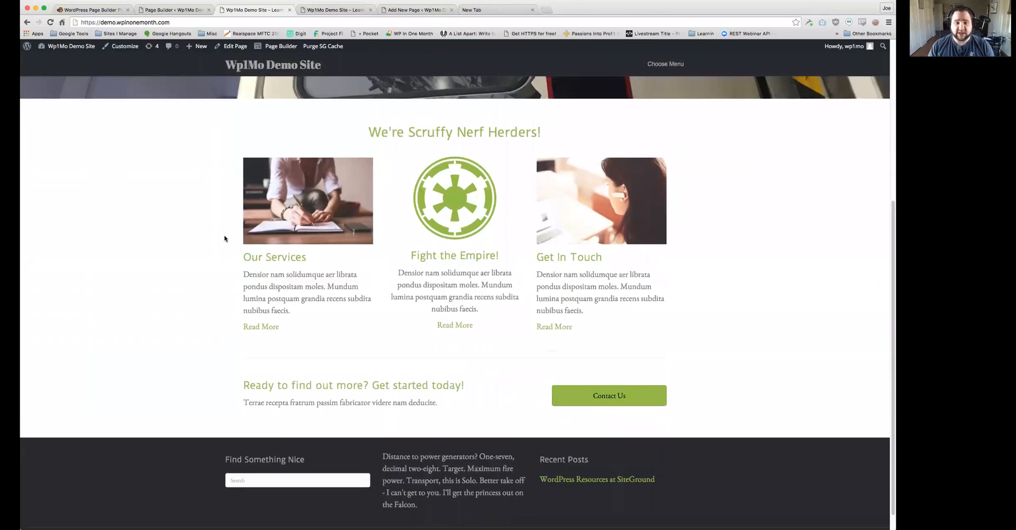
pyautogui.scroll(5, 224, 237)
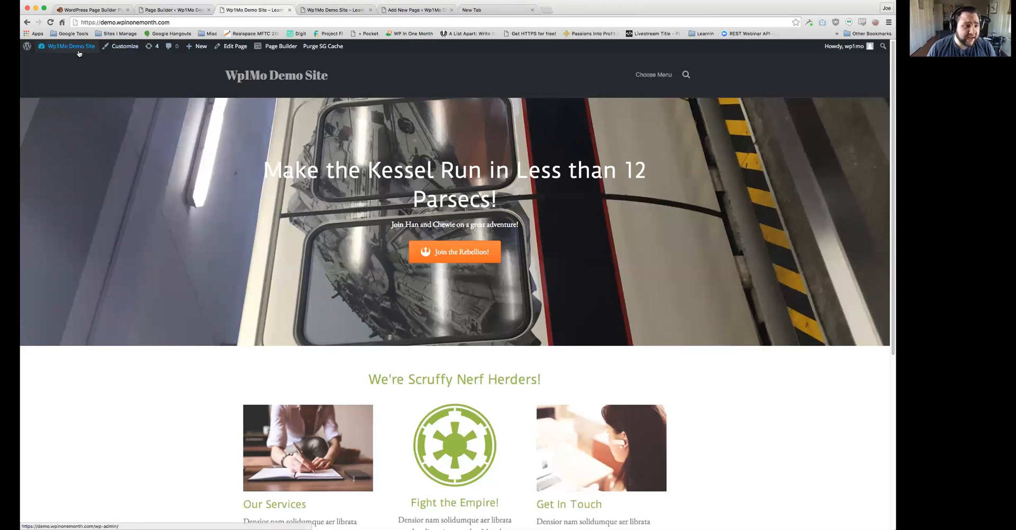
# - Create a new WordPress page and title it "About"
pyautogui.moveTo(199, 47)
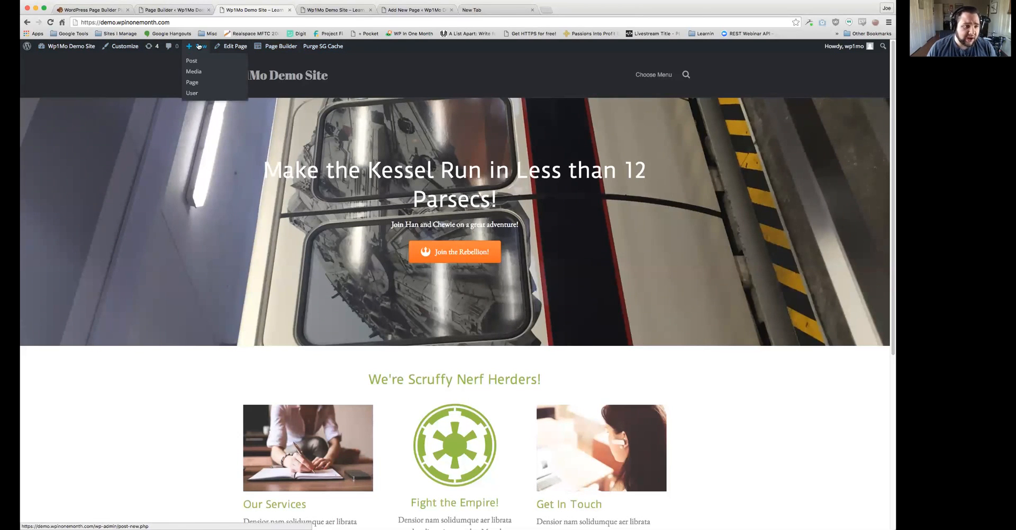
pyautogui.click(197, 83)
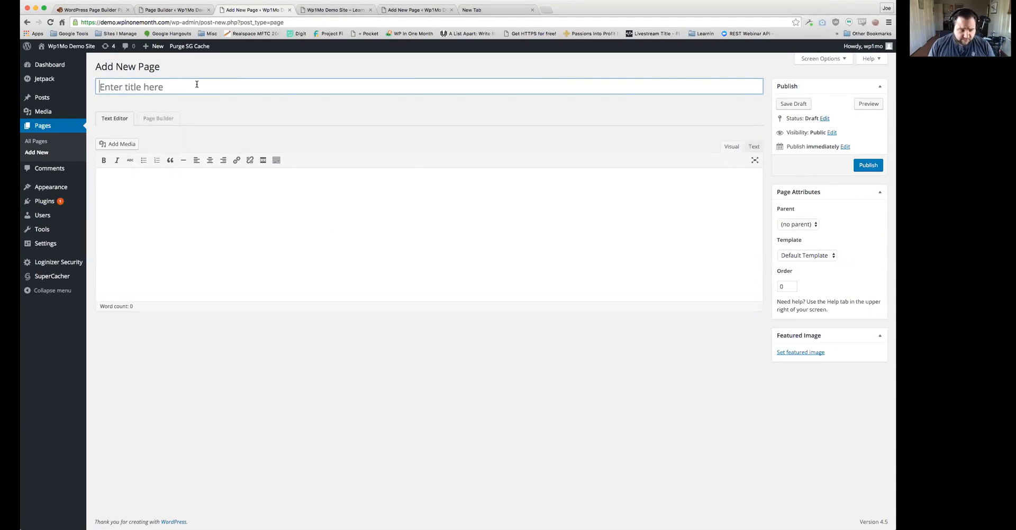
pyautogui.write('ABout')
pyautogui.press('BackSpace')
pyautogui.press('BackSpace')
pyautogui.press('BackSpace')
pyautogui.press('BackSpace')
pyautogui.press('BackSpace')
pyautogui.write('bout')
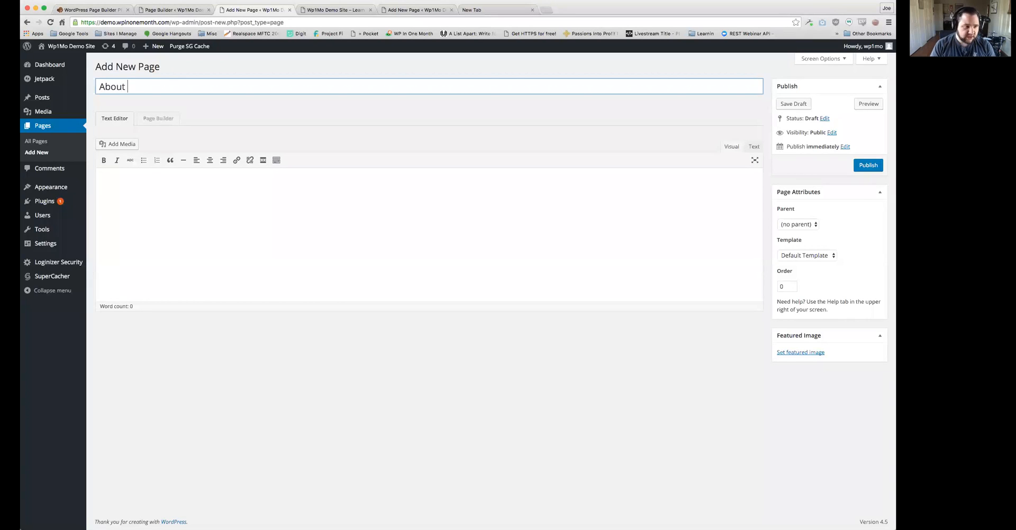
# - Launch Page Builder for the About page with the Blank layout template and show the available row layouts
pyautogui.click(155, 119)
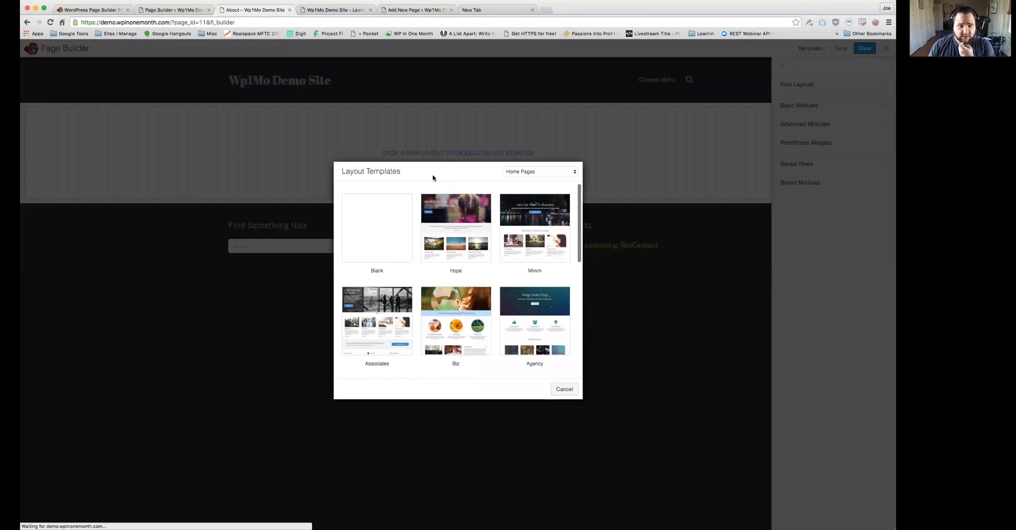
pyautogui.click(394, 211)
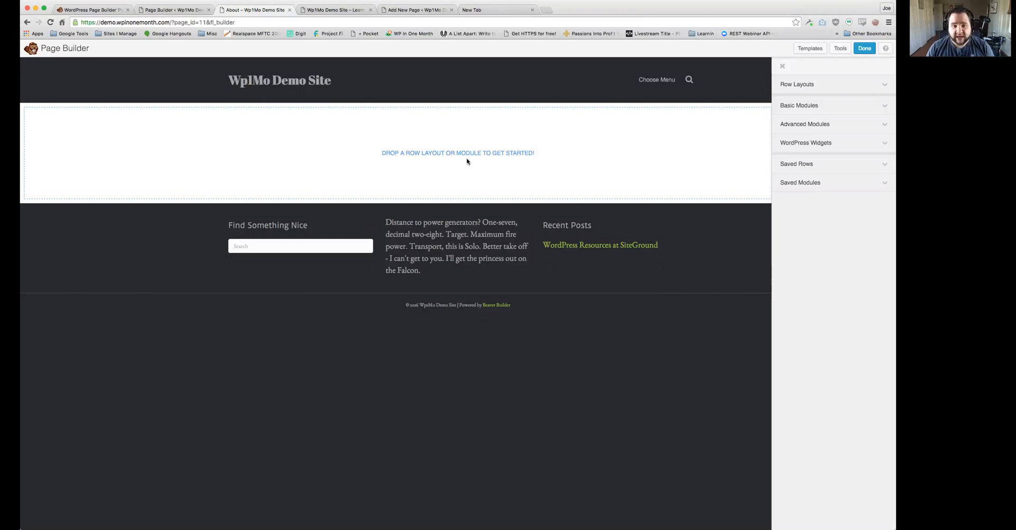
pyautogui.click(875, 87)
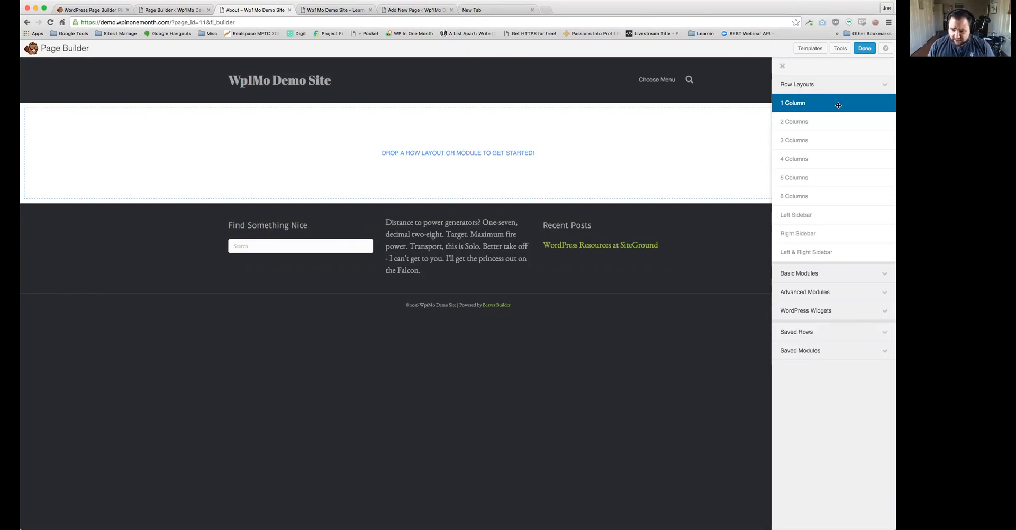
# - Add a one-column row and a Heading module that reads "About the Scoundrels"
pyautogui.moveTo(839, 106); pyautogui.dragTo(647, 152)
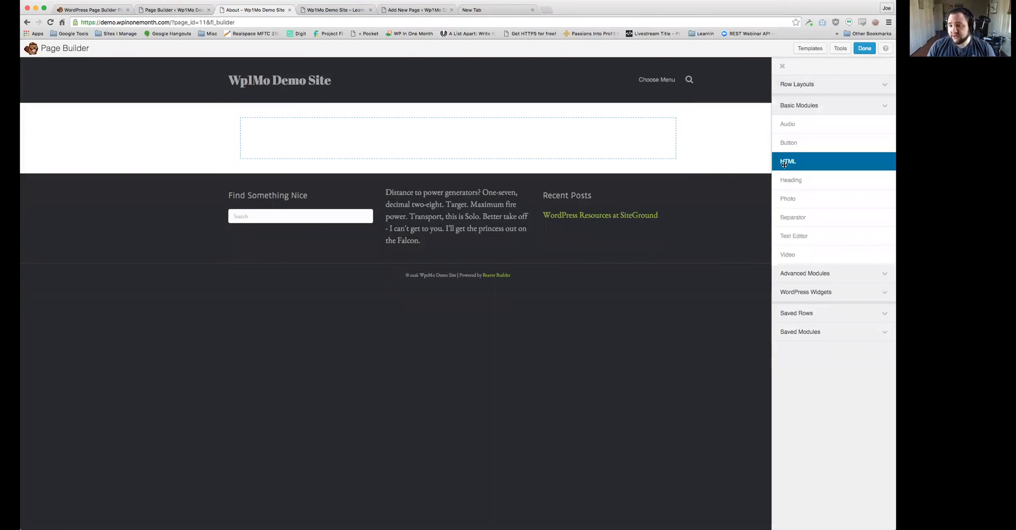
pyautogui.moveTo(792, 180); pyautogui.dragTo(421, 140)
pyautogui.click(509, 221)
pyautogui.write('ABout')
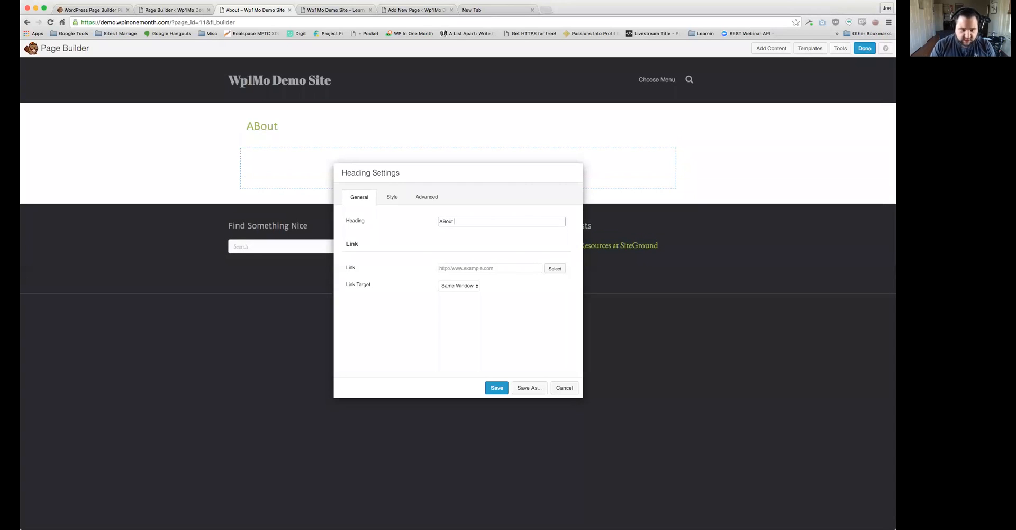
pyautogui.press('BackSpace')
pyautogui.press('BackSpace')
pyautogui.press('BackSpace')
pyautogui.press('BackSpace')
pyautogui.press('BackSpace')
pyautogui.write('bout the Scoundels')
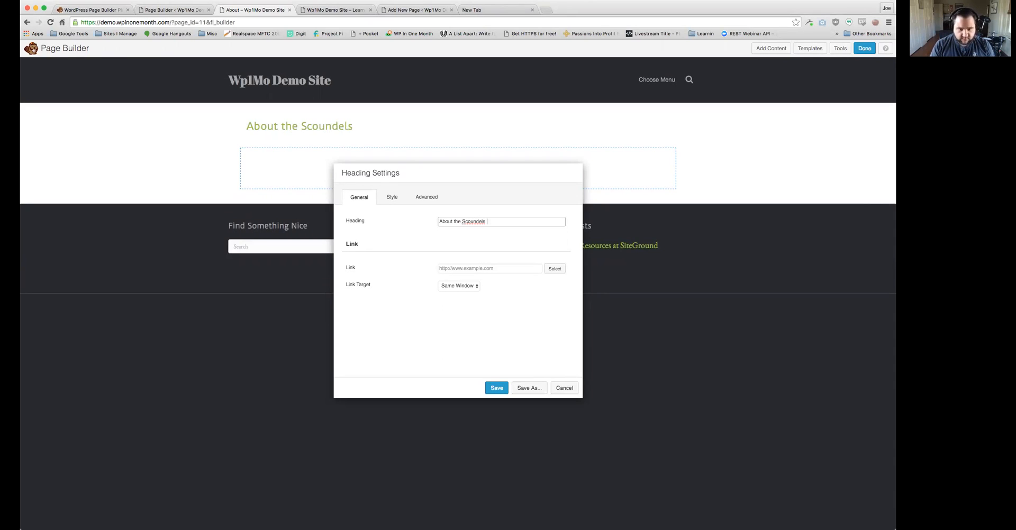
pyautogui.rightClick(476, 222)
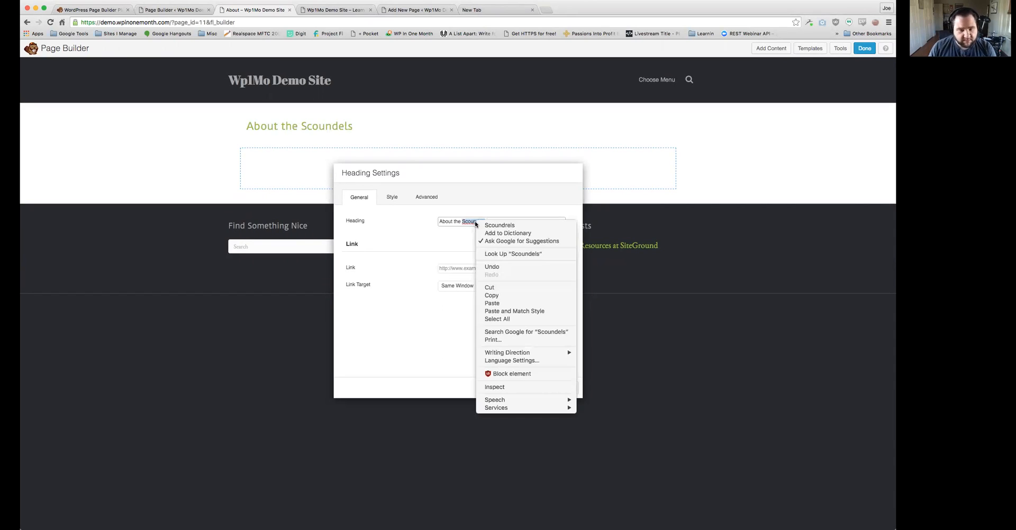
pyautogui.click(486, 226)
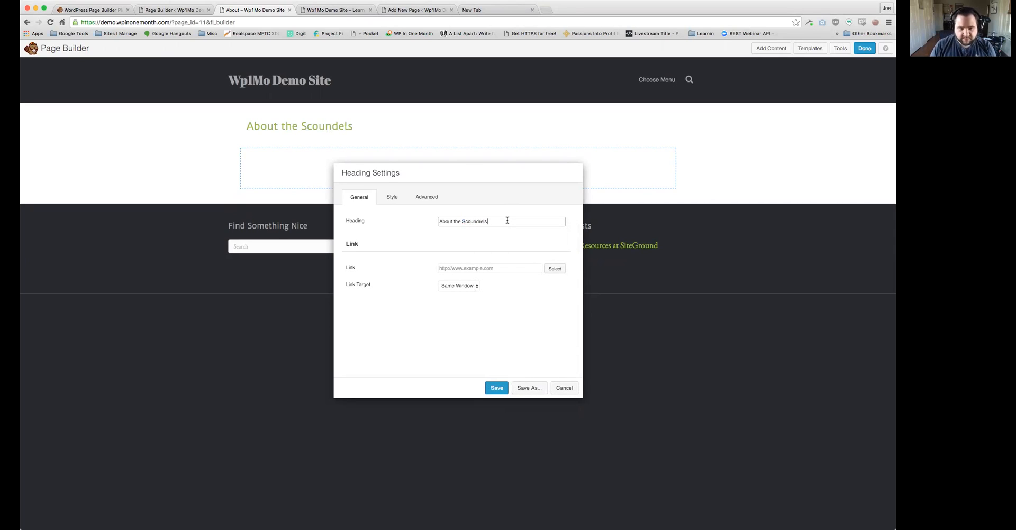
# - Set the HTML tag of the "About the Scoundrels" heading to h1 and save the heading settings
pyautogui.click(392, 197)
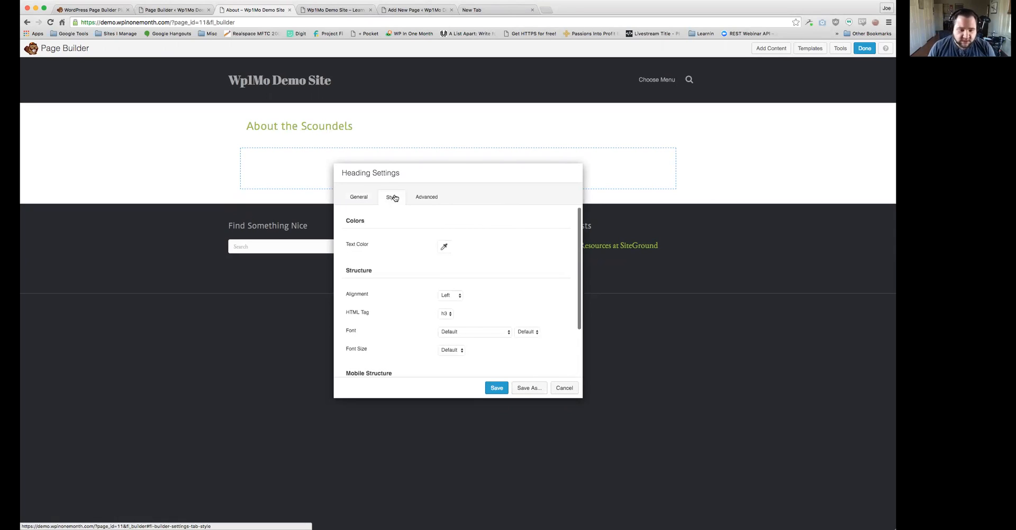
pyautogui.click(451, 314)
pyautogui.click(450, 295)
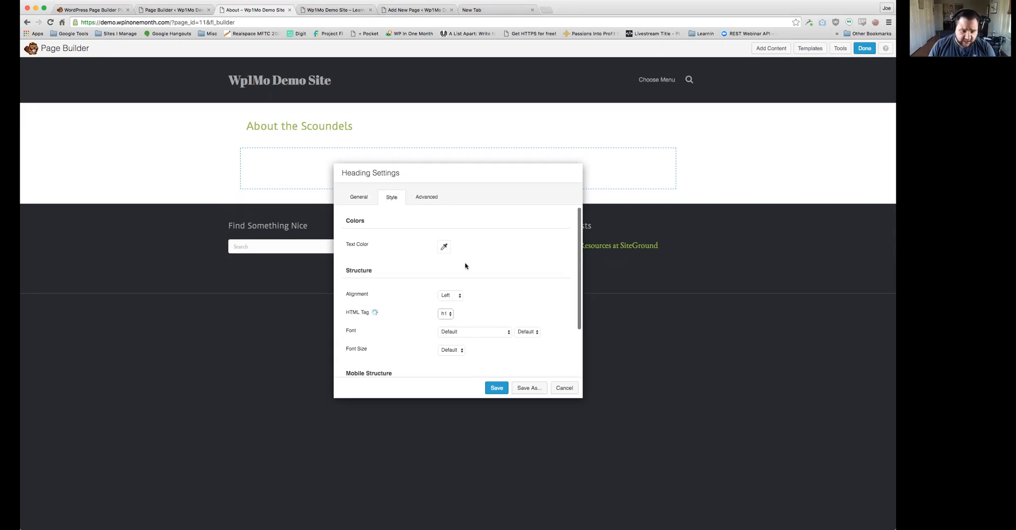
pyautogui.click(496, 389)
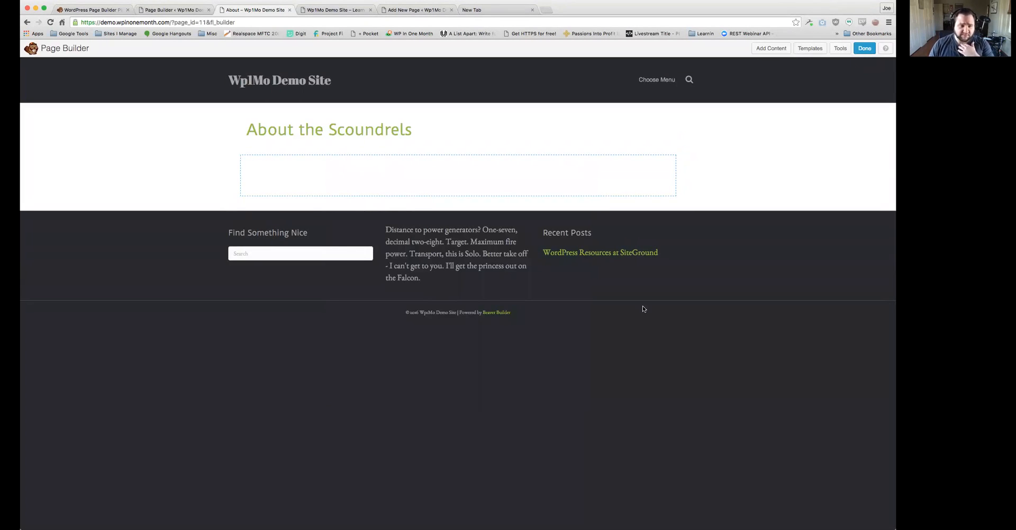
# - Place a Text Editor module in the empty row beneath the "About the Scoundrels" heading
pyautogui.click(771, 48)
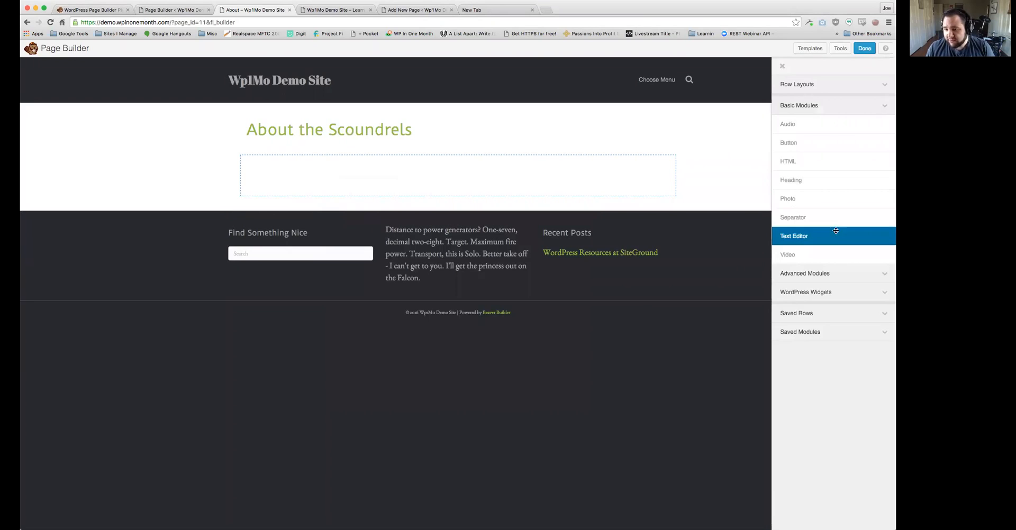
pyautogui.moveTo(850, 237); pyautogui.dragTo(686, 203)
pyautogui.moveTo(493, 196); pyautogui.dragTo(476, 190)
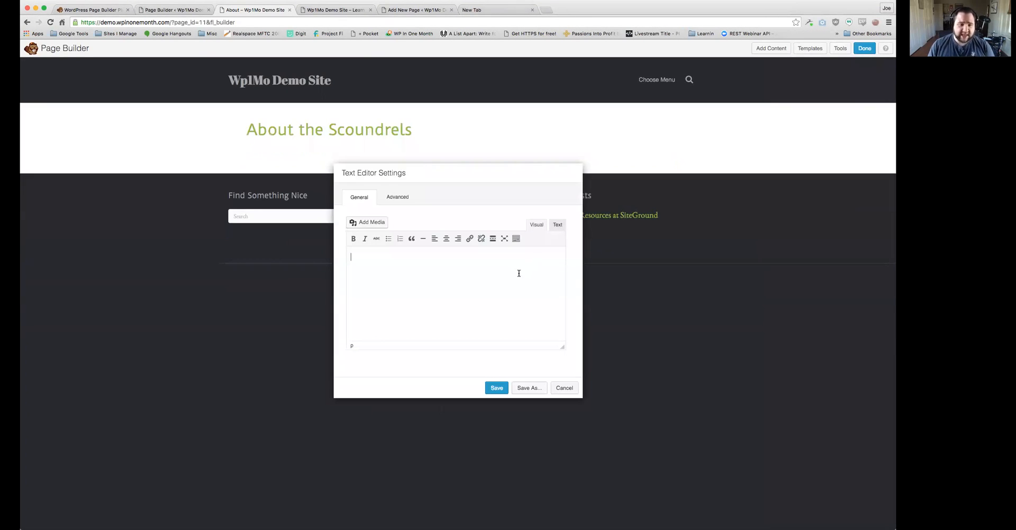
# - Search the web for "star ipsum" in the spare browser tab and open the Fillerama filler text site
pyautogui.click(490, 10)
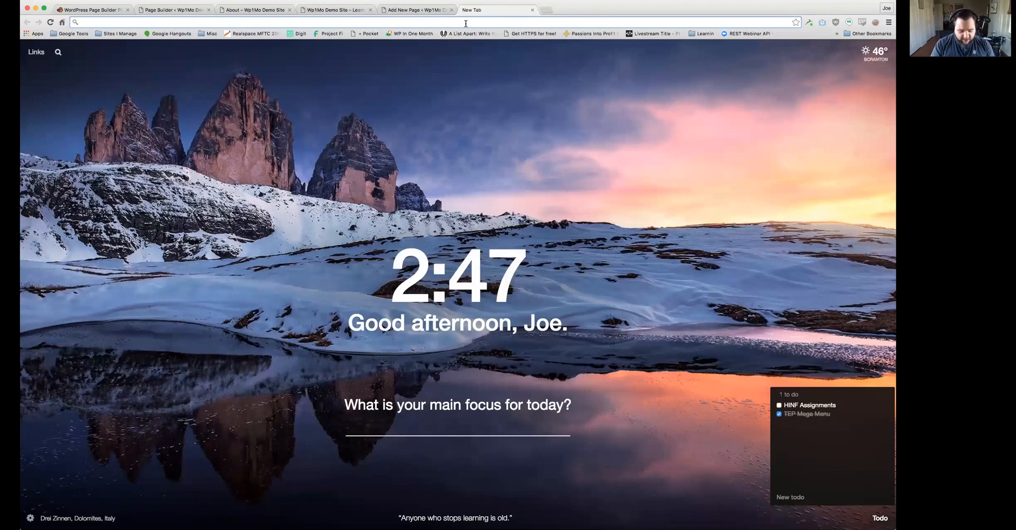
pyautogui.write('star')
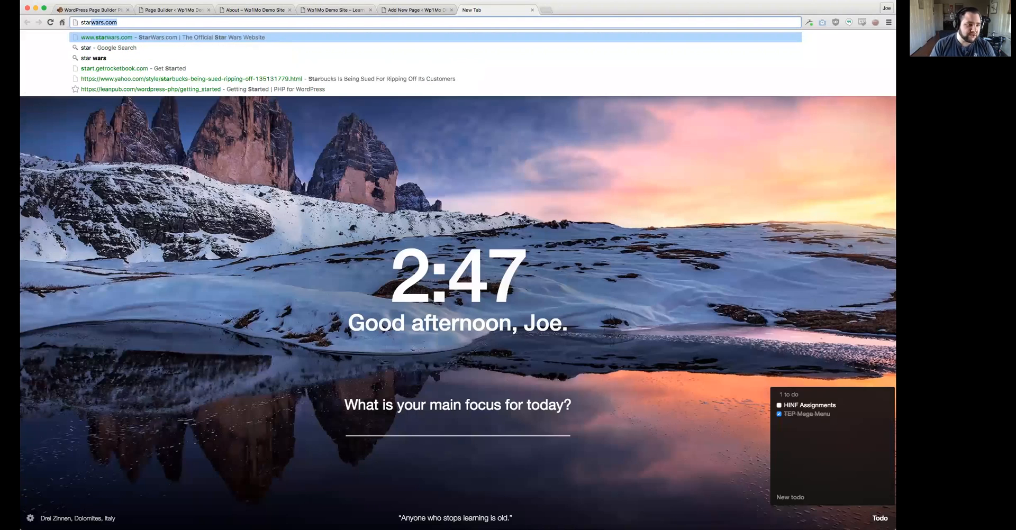
pyautogui.write(' ip')
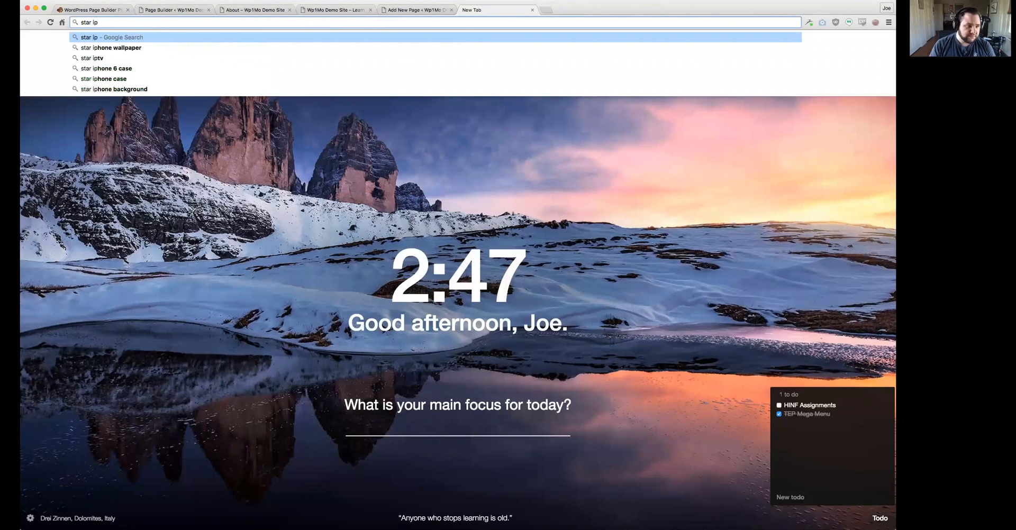
pyautogui.write('sum')
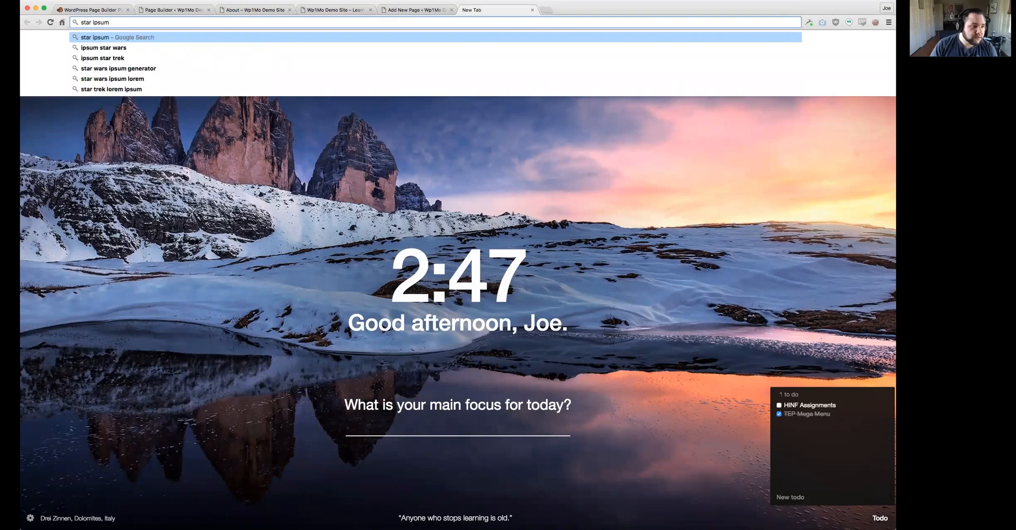
pyautogui.press('Return')
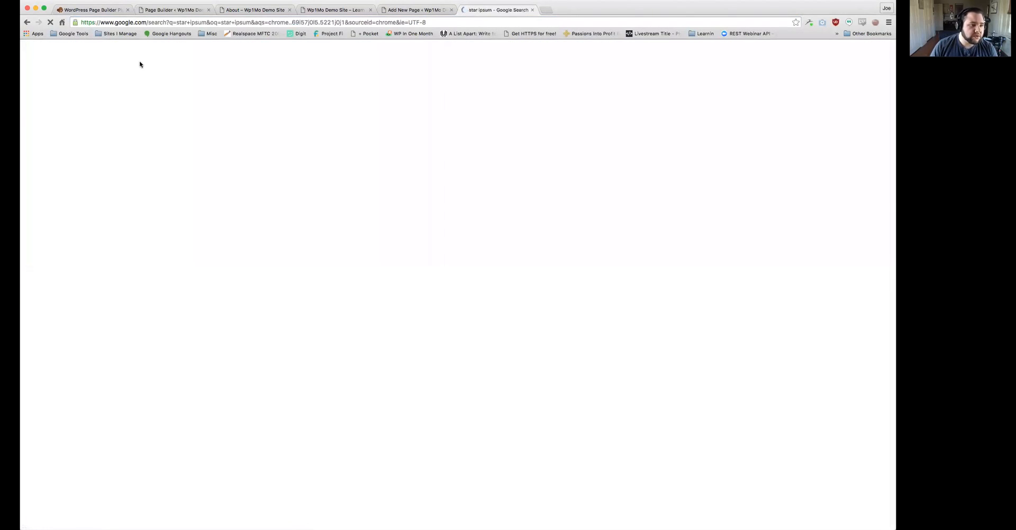
pyautogui.click(93, 188)
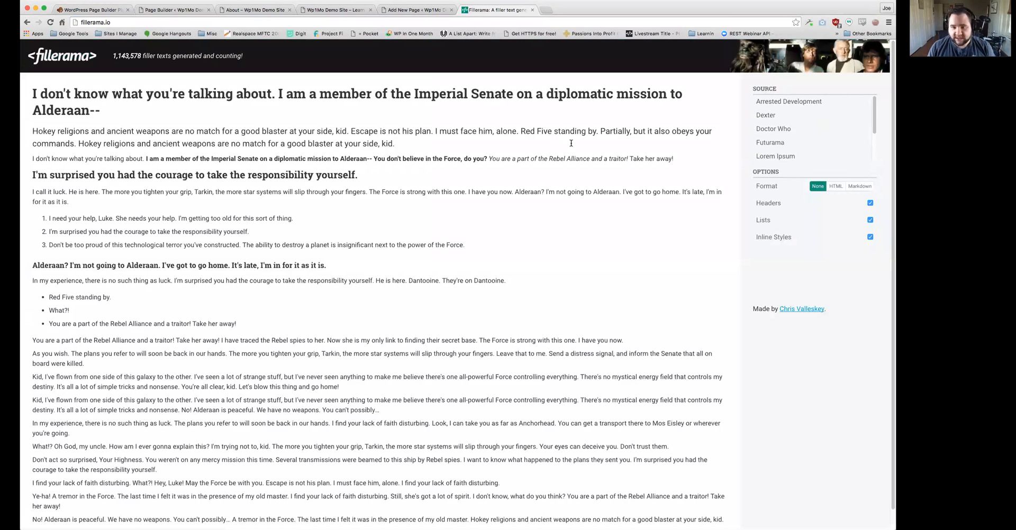
# - Copy Fillerama's "Hokey religions and ancient weapons" intro paragraph into the About page's text module, closing the unused Add New Page tab
pyautogui.moveTo(396, 144); pyautogui.dragTo(29, 132)
pyautogui.press('super+c')
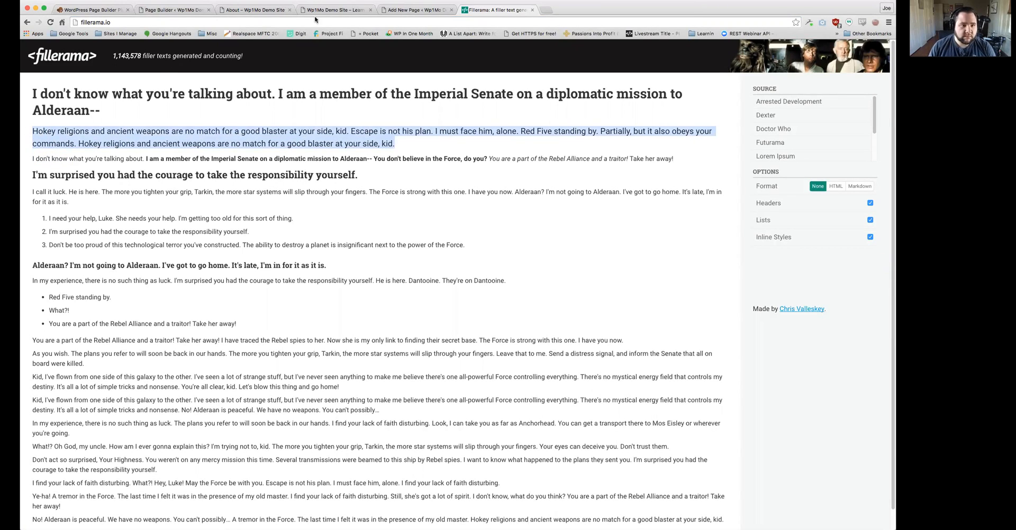
pyautogui.click(415, 10)
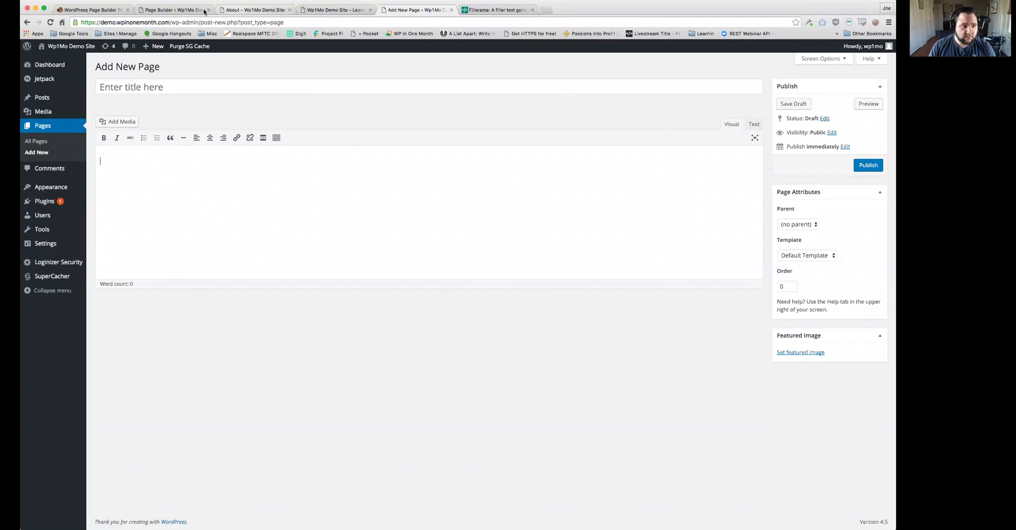
pyautogui.press('super+w')
pyautogui.click(251, 10)
pyautogui.press('super+v')
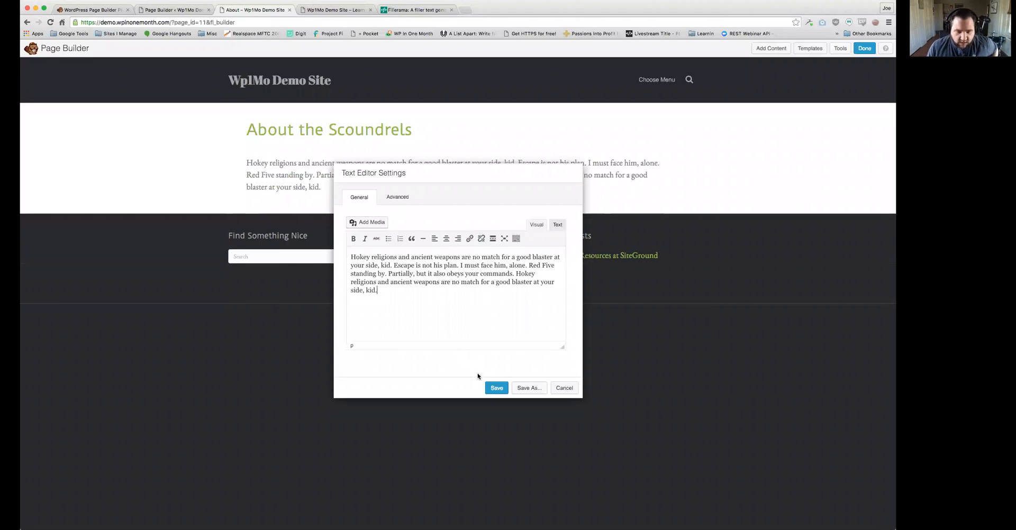
# - Set the text module's top margin to 0 px and save its settings
pyautogui.moveTo(490, 167); pyautogui.dragTo(766, 225)
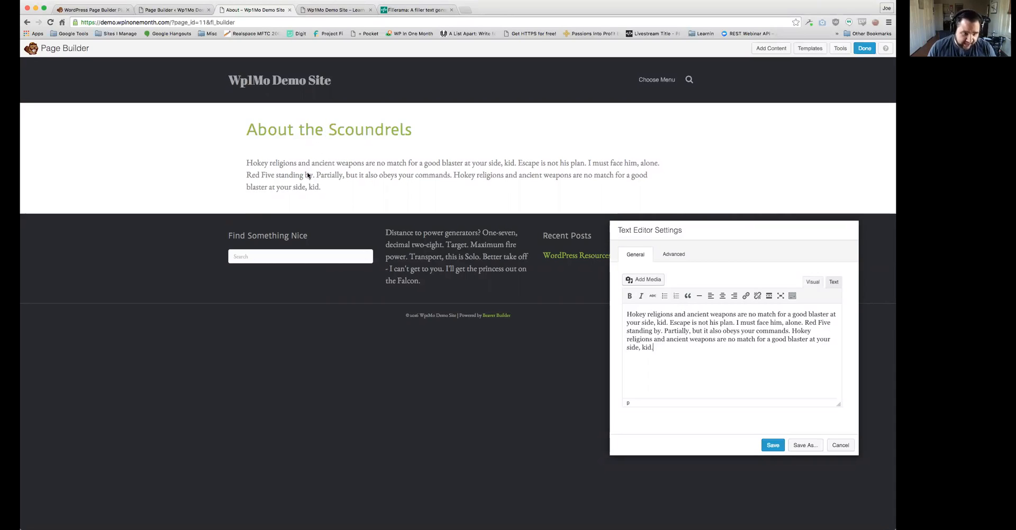
pyautogui.click(681, 256)
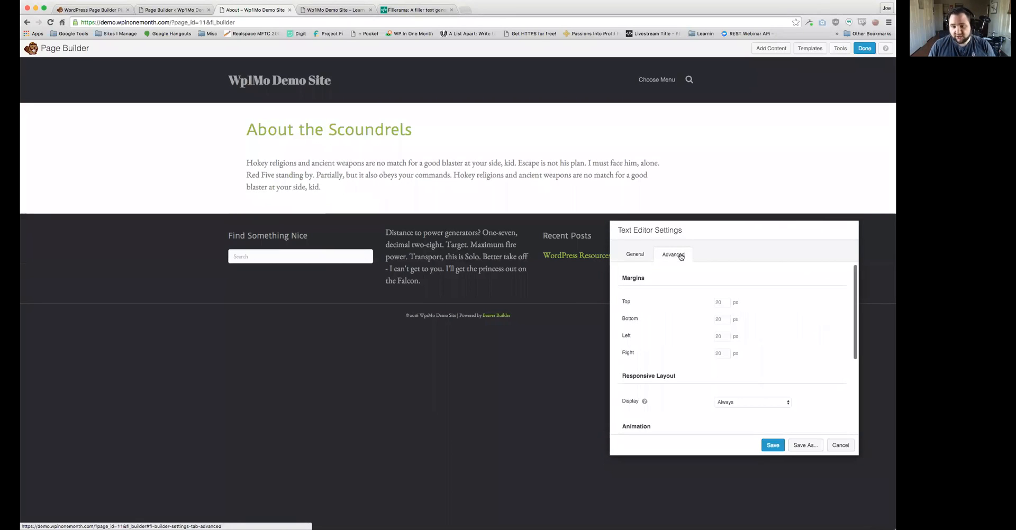
pyautogui.click(631, 256)
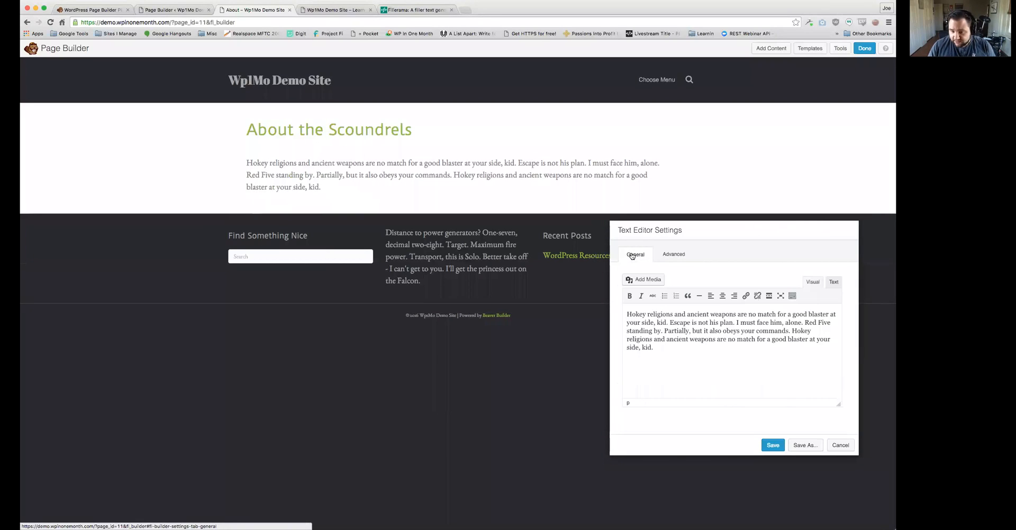
pyautogui.click(681, 256)
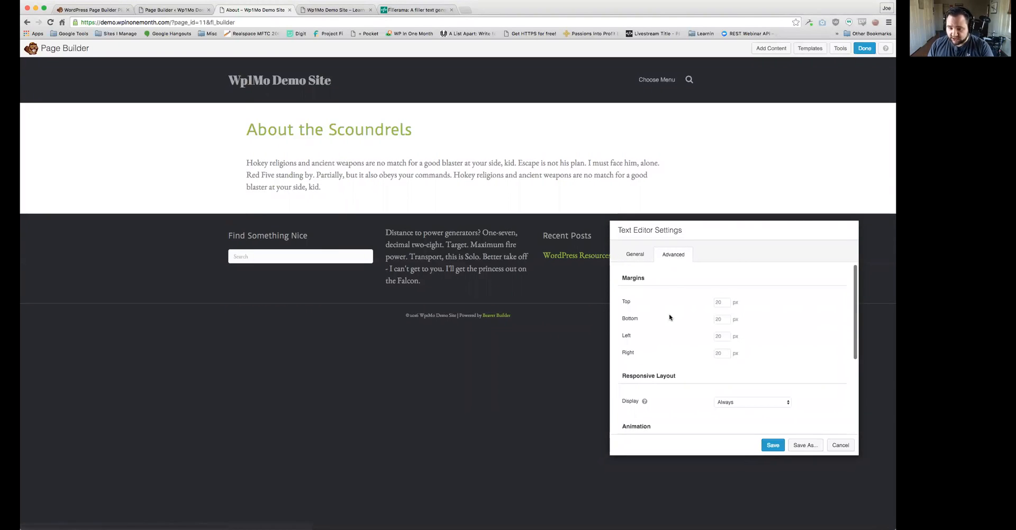
pyautogui.click(720, 302)
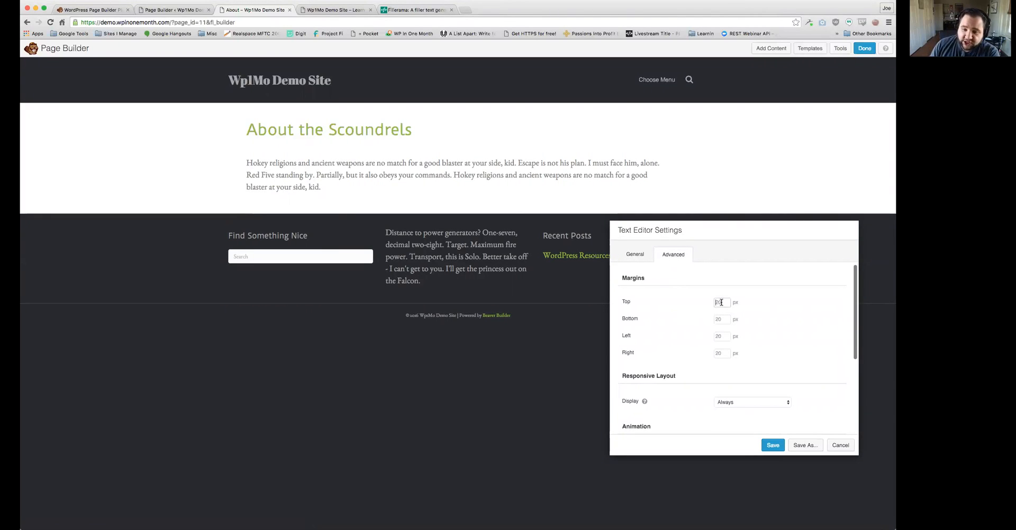
pyautogui.write('0')
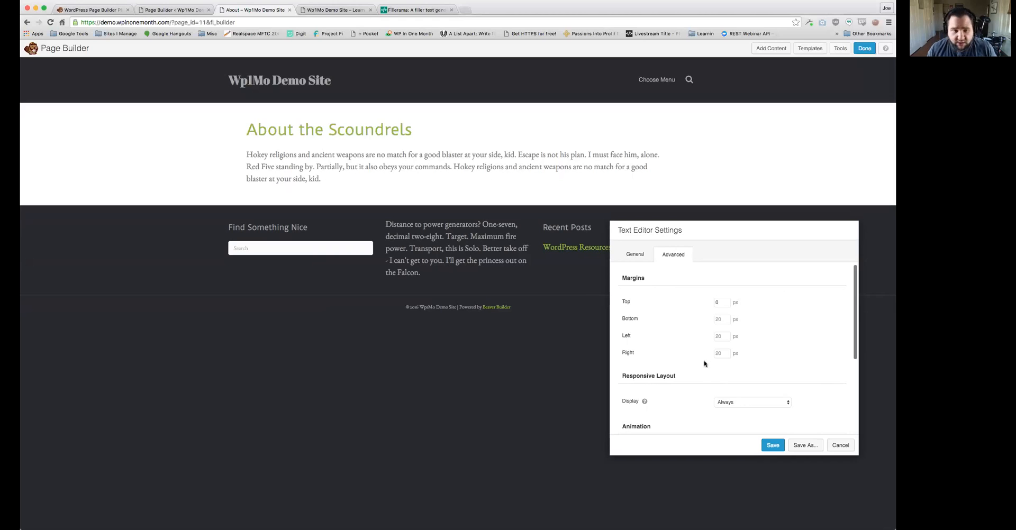
pyautogui.scroll(-3, 704, 364)
pyautogui.scroll(2, 705, 363)
pyautogui.click(773, 445)
# - Add a Photo module below the paragraph, using a new upload of IMG_0646.JPG at full size, and save it
pyautogui.click(769, 49)
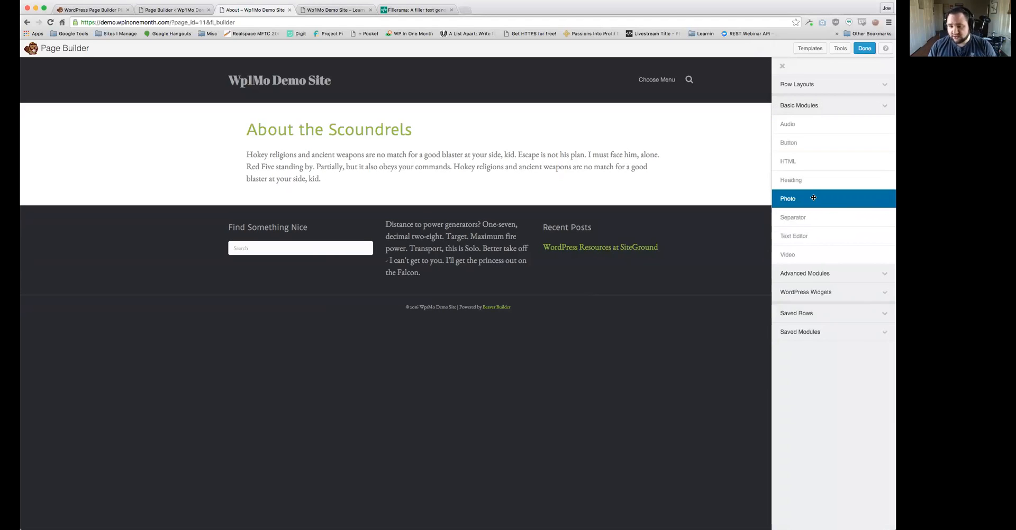
pyautogui.moveTo(814, 198); pyautogui.dragTo(543, 233)
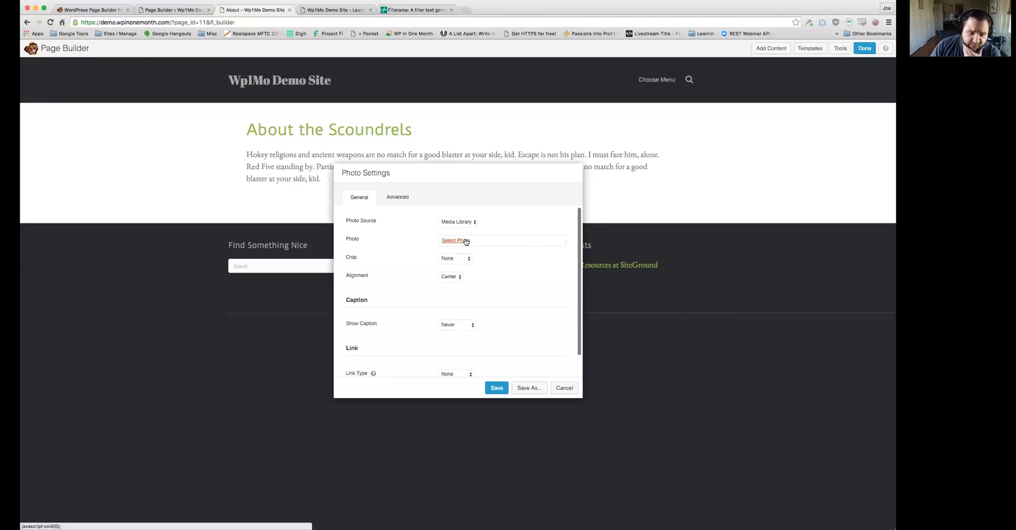
pyautogui.click(465, 241)
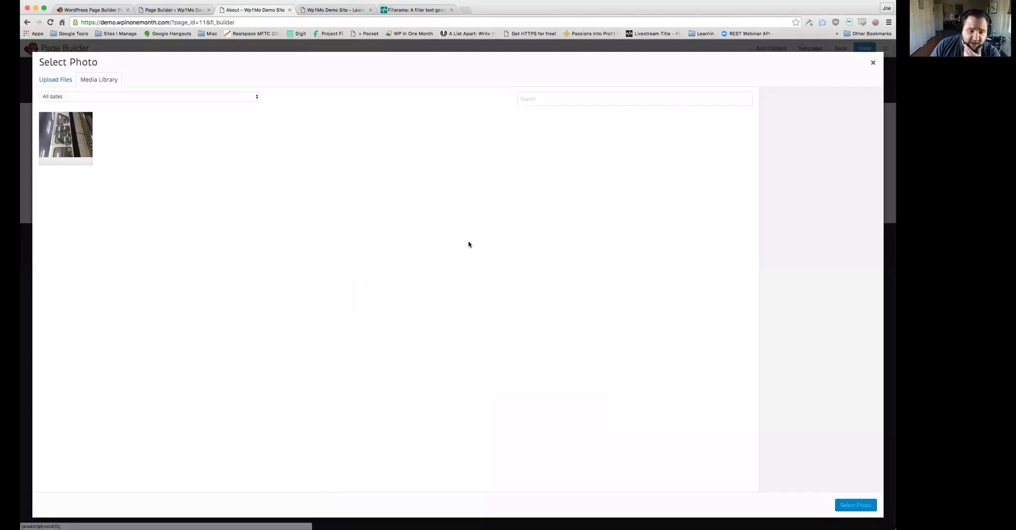
pyautogui.click(56, 80)
pyautogui.click(456, 256)
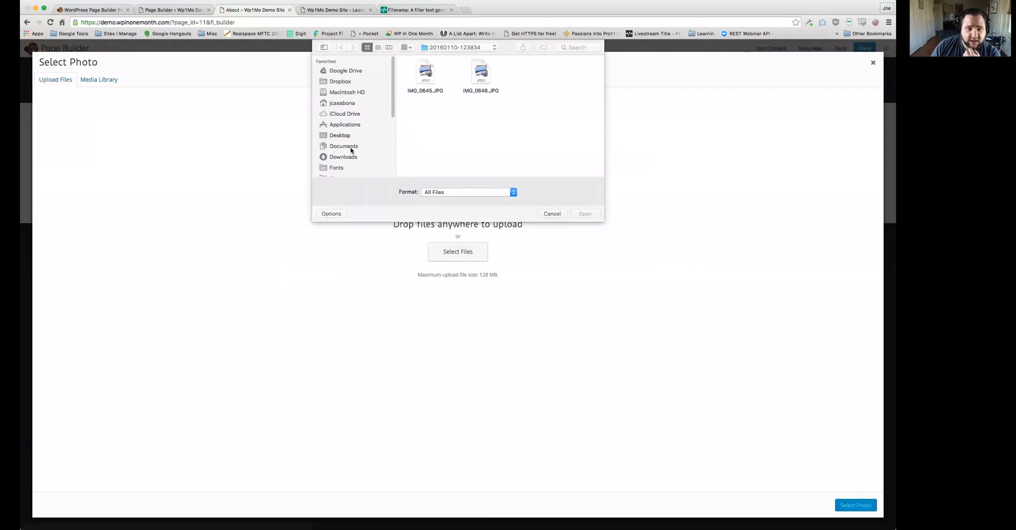
pyautogui.scroll(-6, 359, 131)
pyautogui.scroll(3, 359, 132)
pyautogui.doubleClick(479, 73)
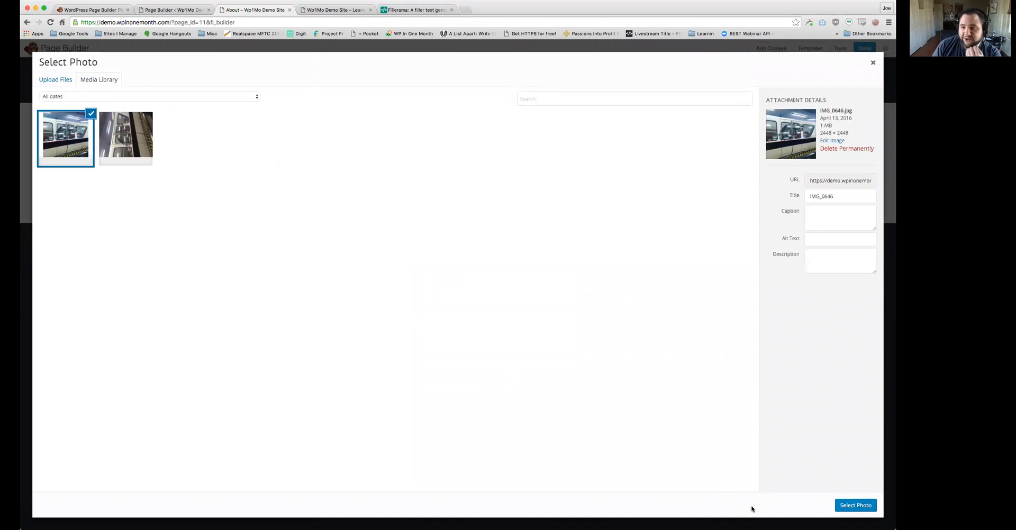
pyautogui.click(852, 507)
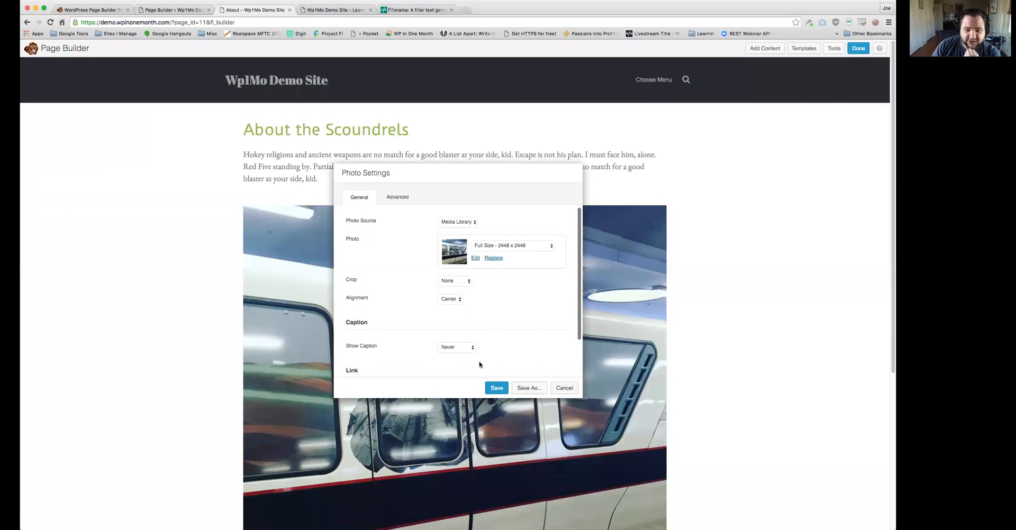
pyautogui.click(498, 390)
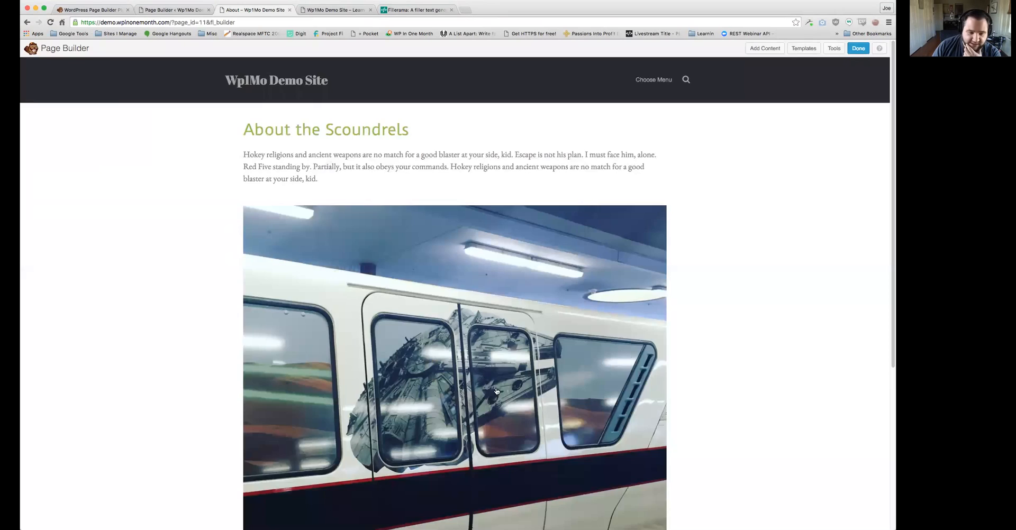
# - Change the photo module's image size to Medium - 300 x 300 and save its settings
pyautogui.scroll(-4, 495, 377)
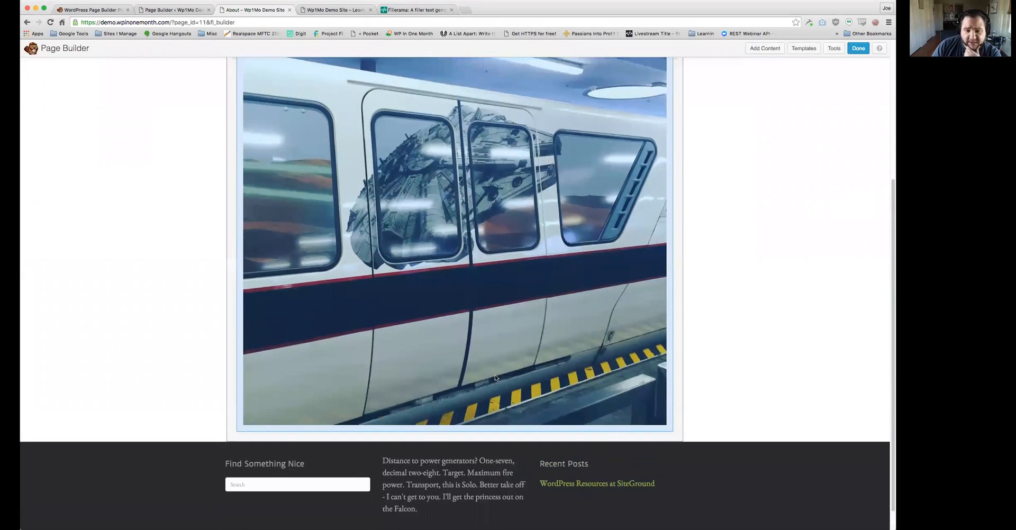
pyautogui.scroll(4, 494, 377)
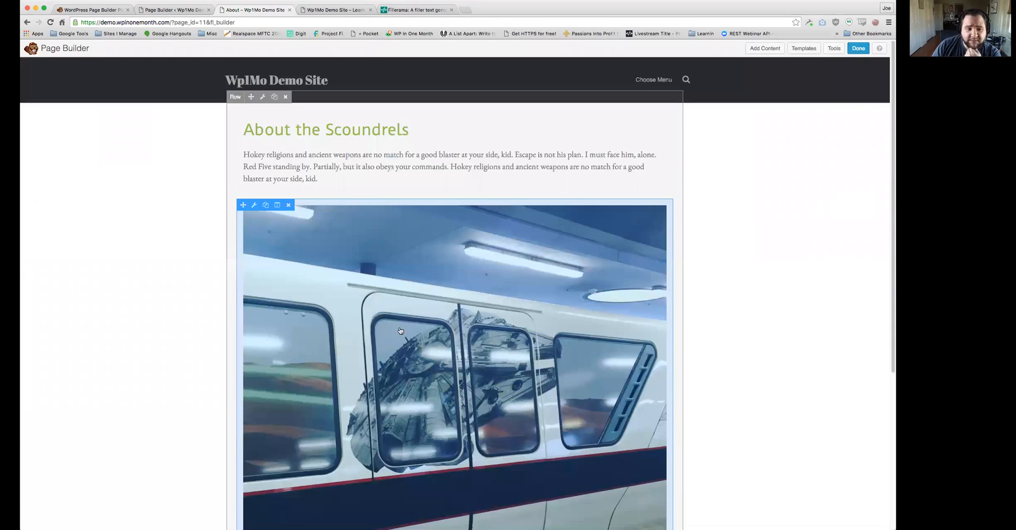
pyautogui.click(311, 254)
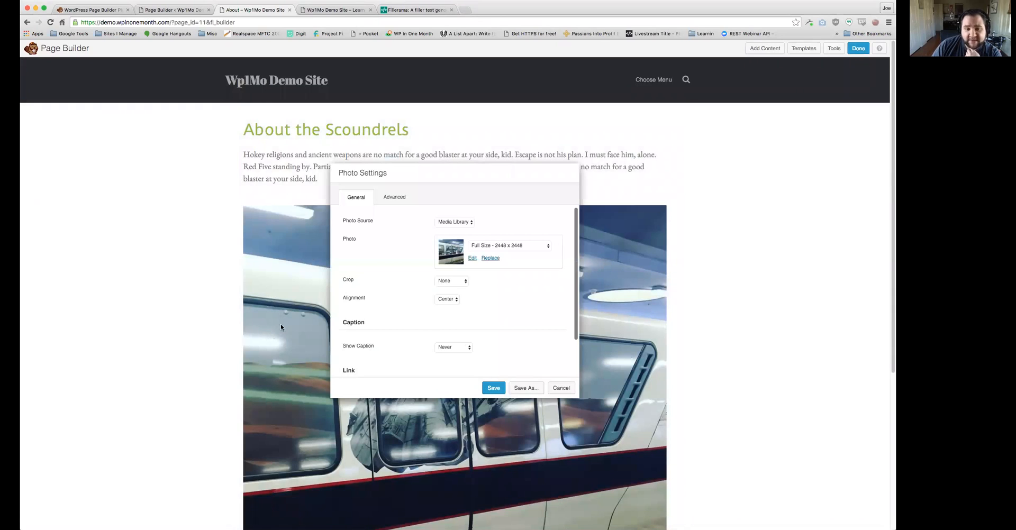
pyautogui.click(520, 247)
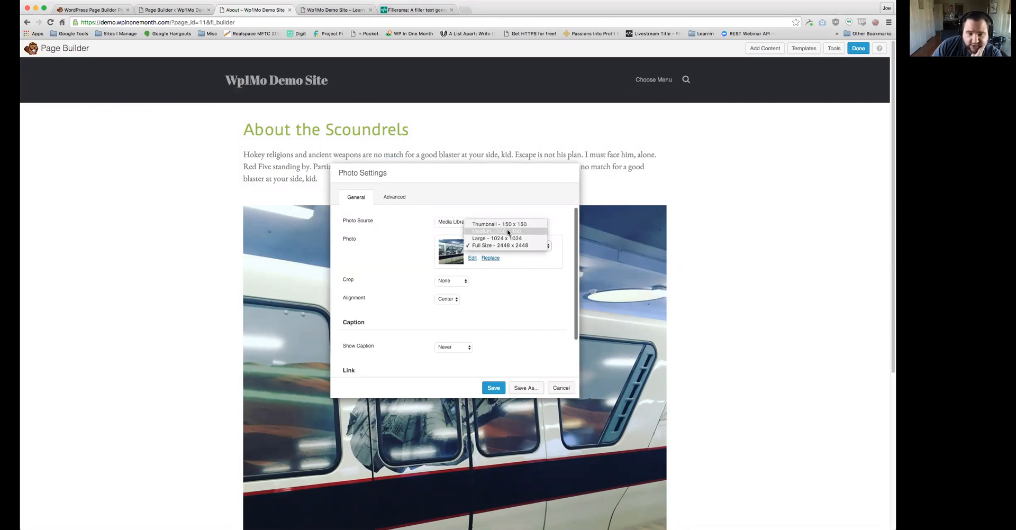
pyautogui.click(508, 232)
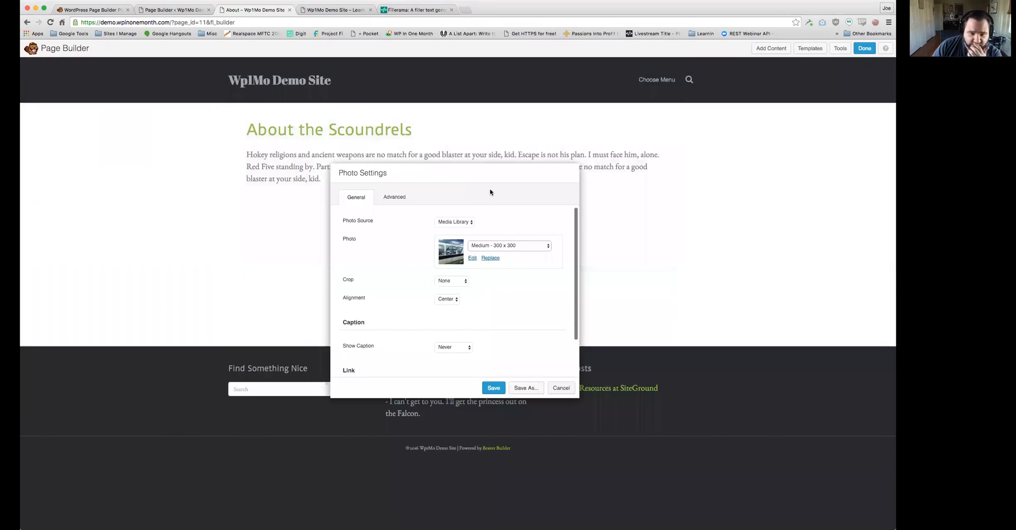
pyautogui.moveTo(491, 170); pyautogui.dragTo(694, 181)
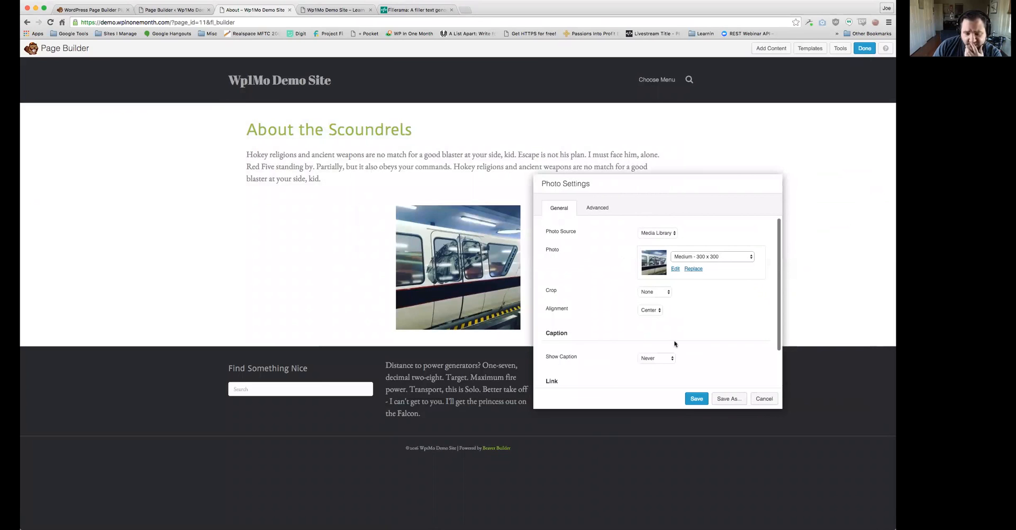
pyautogui.click(697, 399)
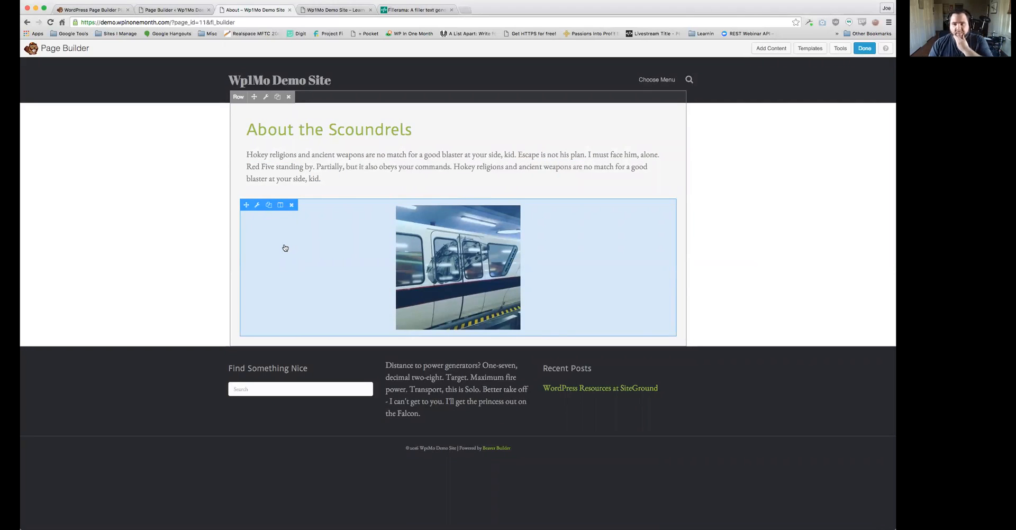
# - Move the photo module above the paragraph and insert a 2 Columns row layout directly below the heading
pyautogui.moveTo(245, 205); pyautogui.dragTo(369, 242)
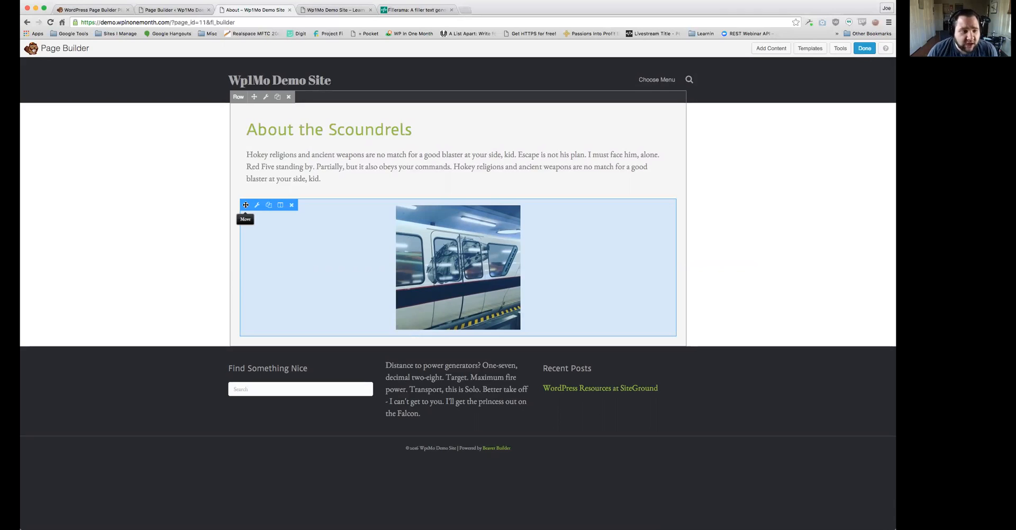
pyautogui.moveTo(246, 204); pyautogui.dragTo(386, 189)
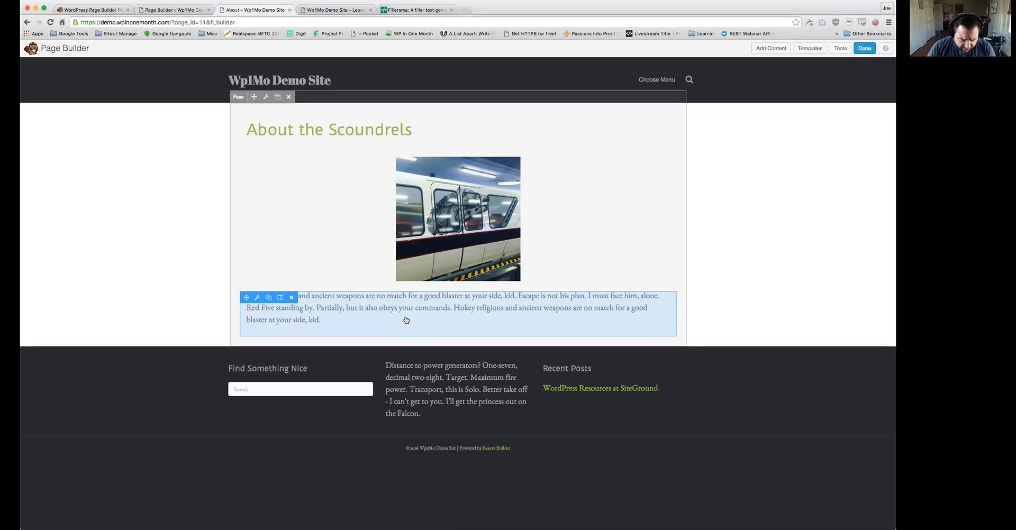
pyautogui.click(773, 49)
pyautogui.click(802, 85)
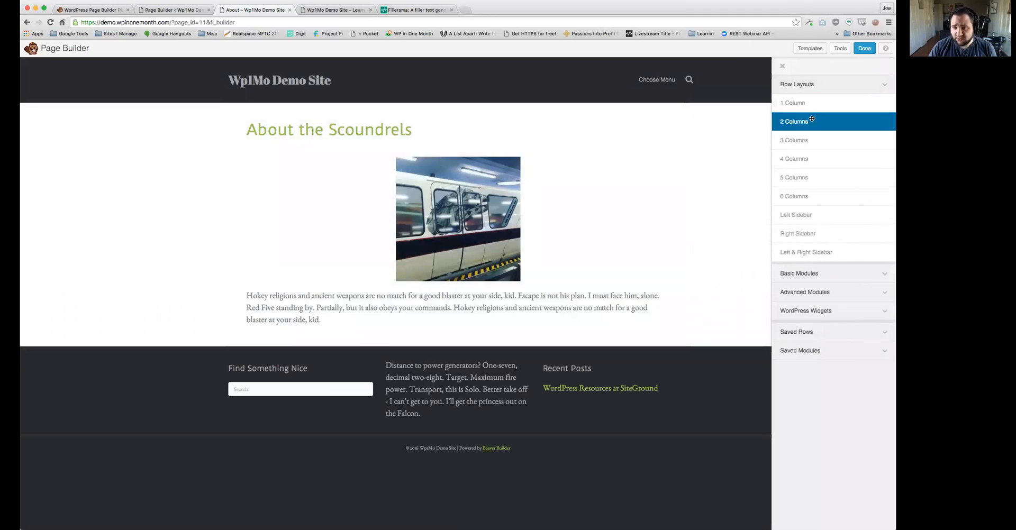
pyautogui.moveTo(813, 122); pyautogui.dragTo(477, 171)
pyautogui.moveTo(477, 171); pyautogui.dragTo(477, 171)
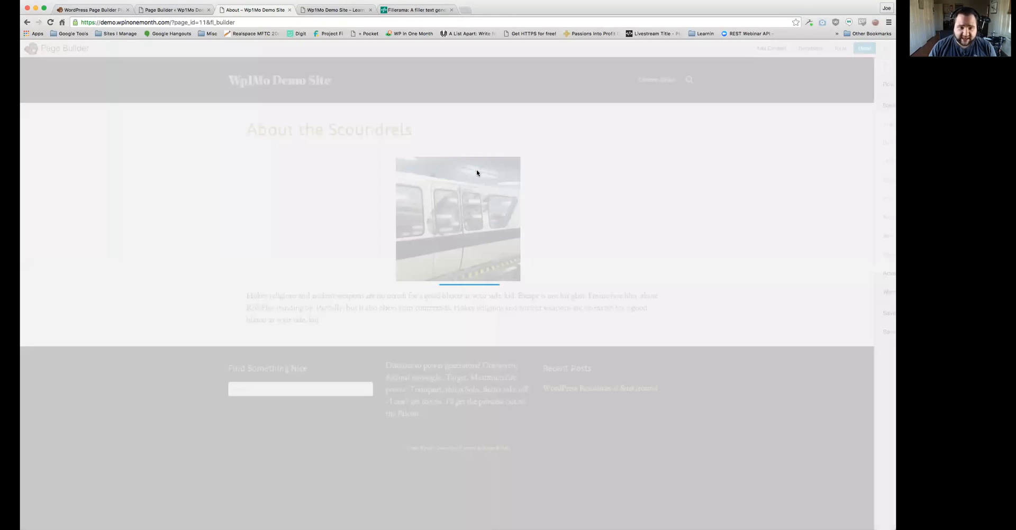
# - Place the photo in the right column and the paragraph in the left one, deleting the emptied column below
pyautogui.moveTo(246, 210); pyautogui.dragTo(536, 204)
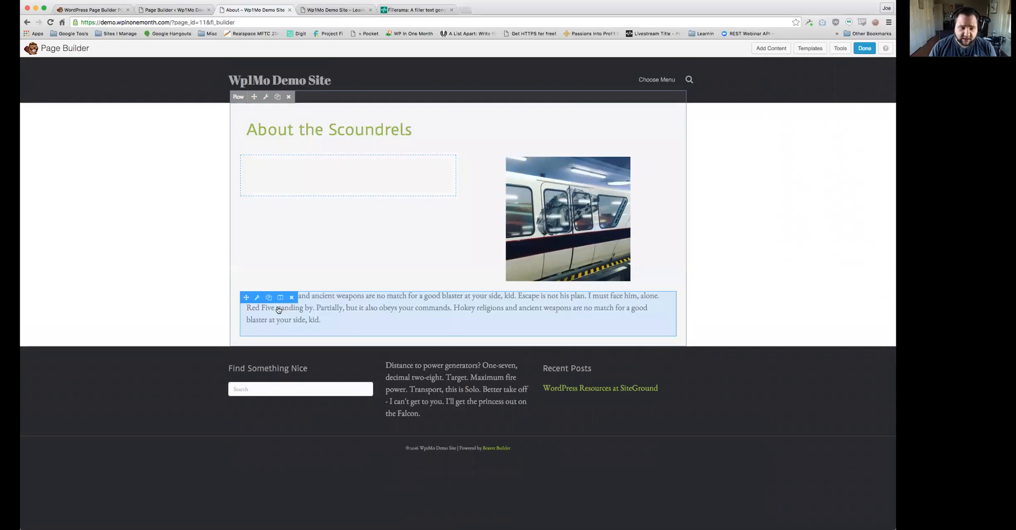
pyautogui.moveTo(246, 297); pyautogui.dragTo(263, 203)
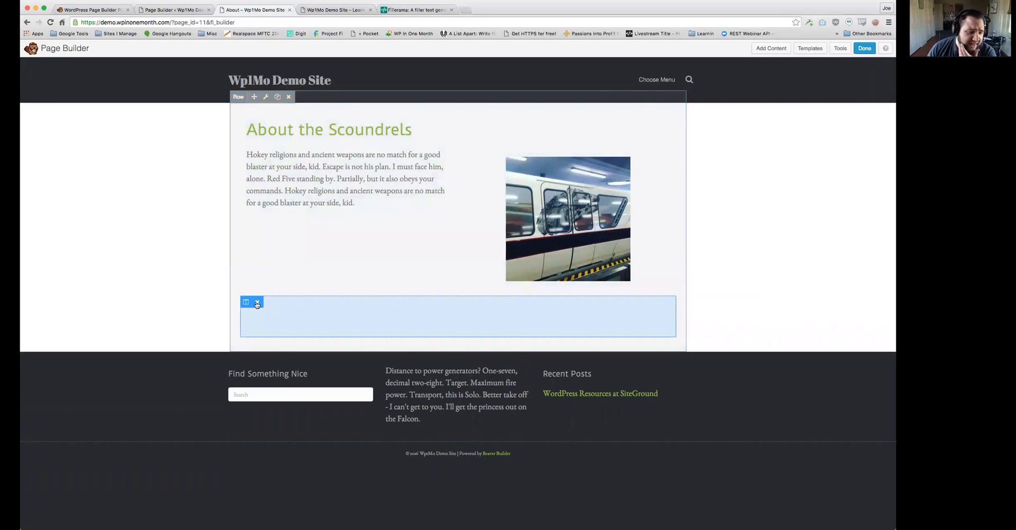
pyautogui.click(256, 303)
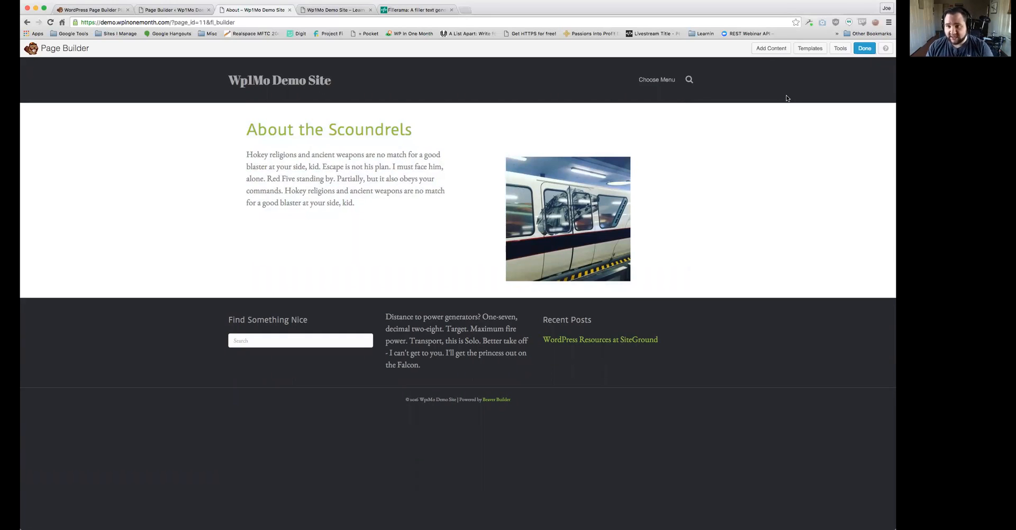
# - Add an Accordion module from the advanced modules below the two columns, keeping its settings dialog clear of the page content
pyautogui.click(773, 48)
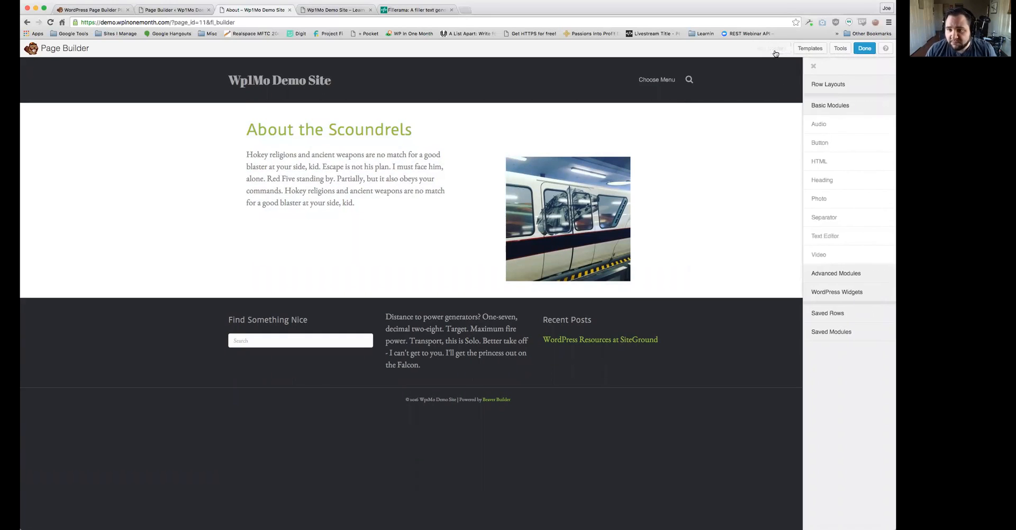
pyautogui.click(819, 275)
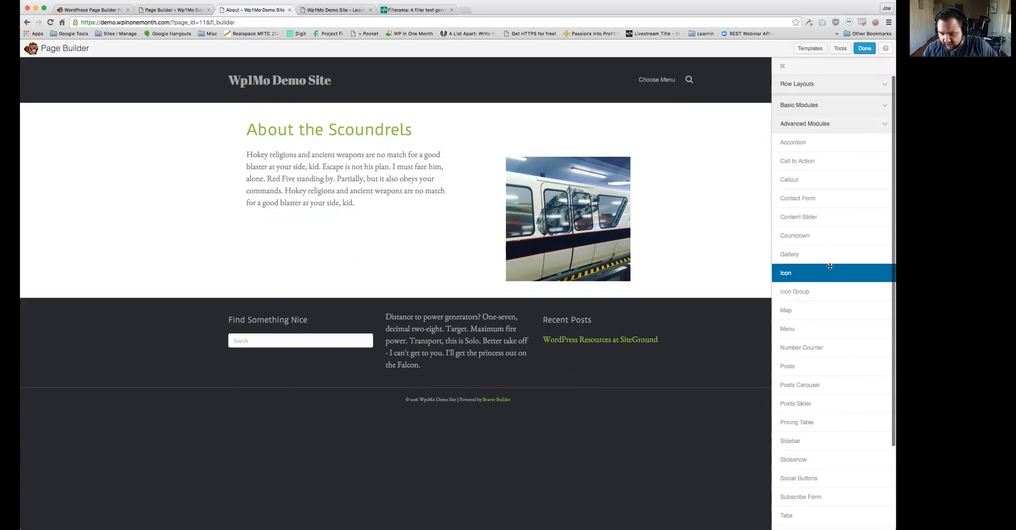
pyautogui.scroll(-2, 830, 266)
pyautogui.scroll(-3, 830, 267)
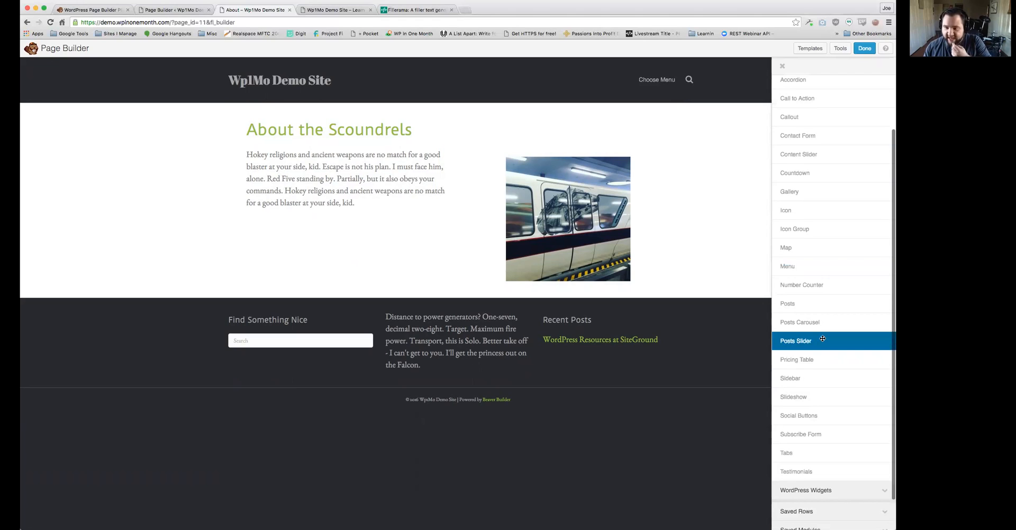
pyautogui.scroll(3, 822, 341)
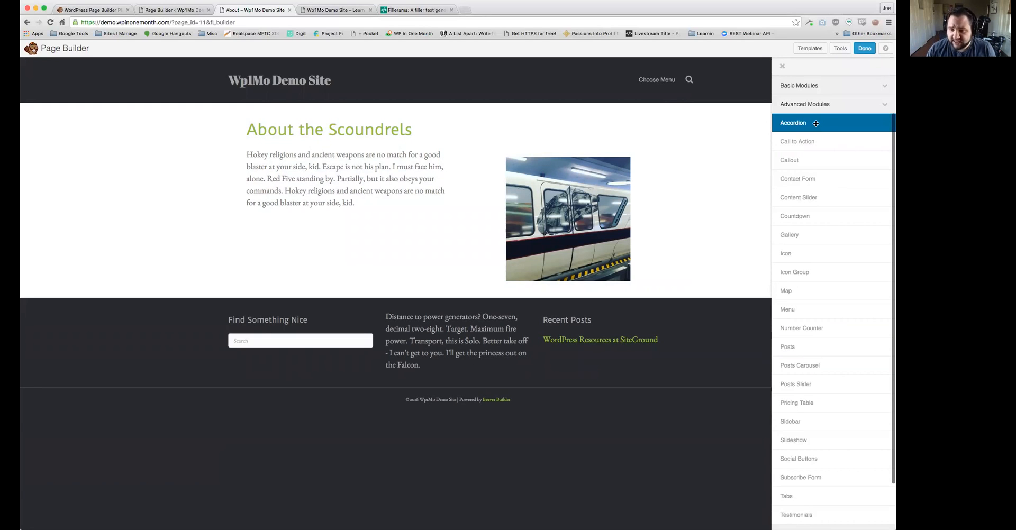
pyautogui.moveTo(821, 122); pyautogui.dragTo(371, 336)
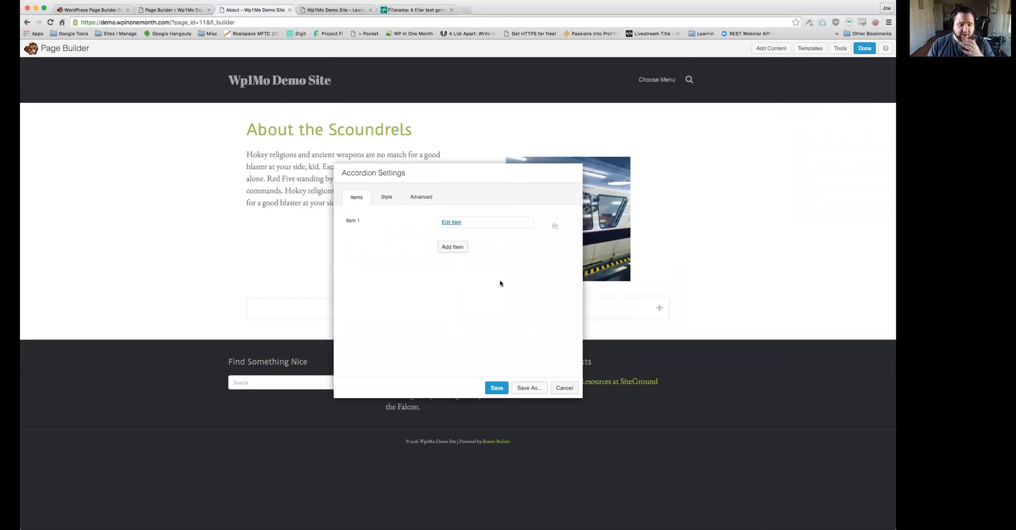
pyautogui.moveTo(517, 170); pyautogui.dragTo(779, 77)
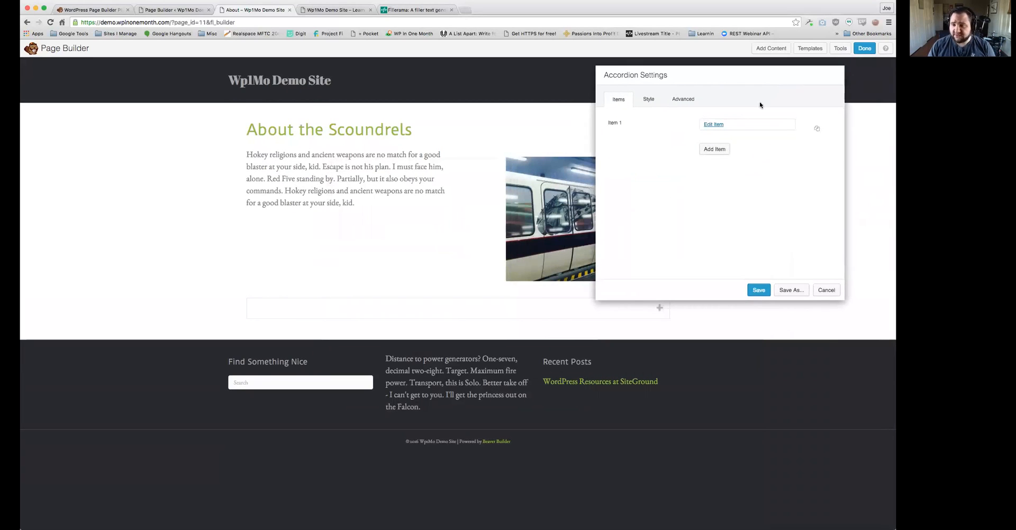
# - Label the first accordion item "Scruffy" and enter "Here are space pirates!" as its content
pyautogui.click(716, 125)
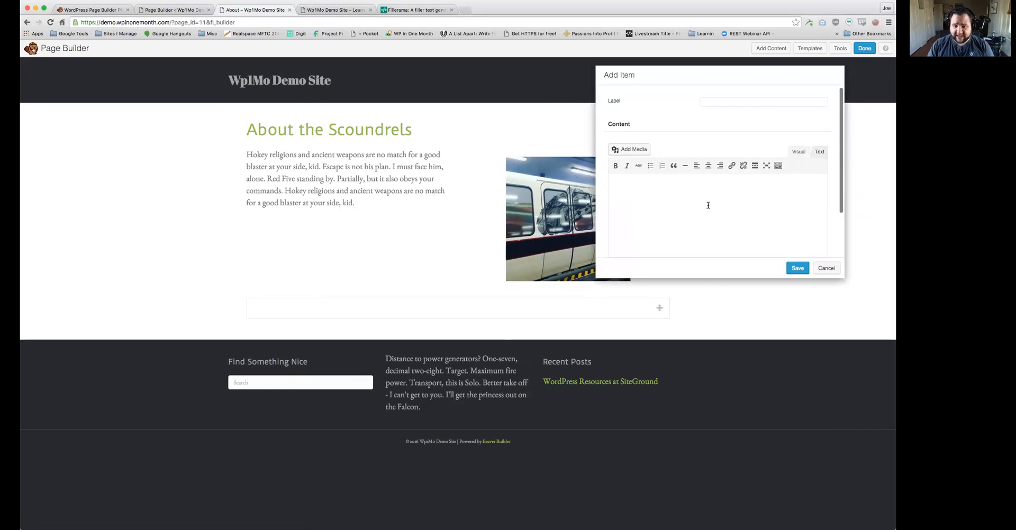
pyautogui.click(754, 99)
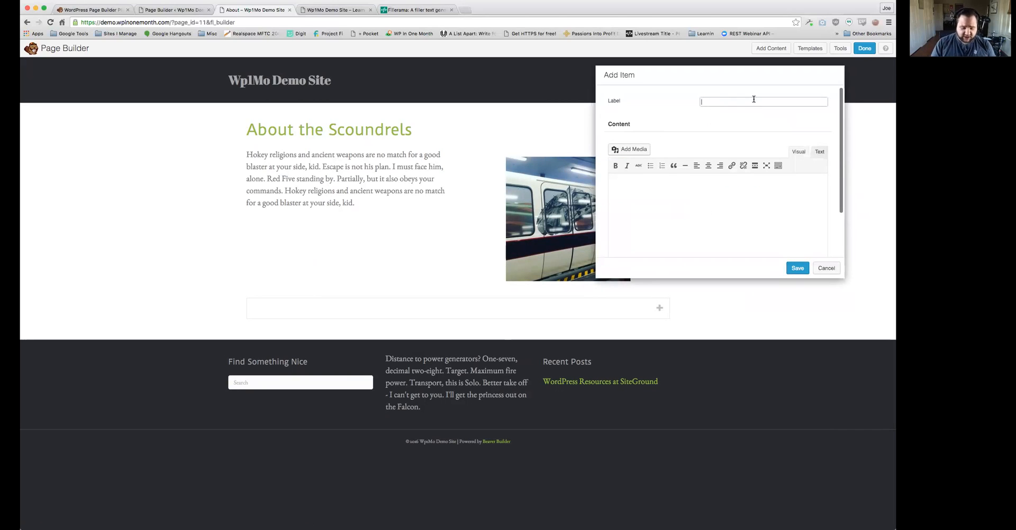
pyautogui.write('Scruffy')
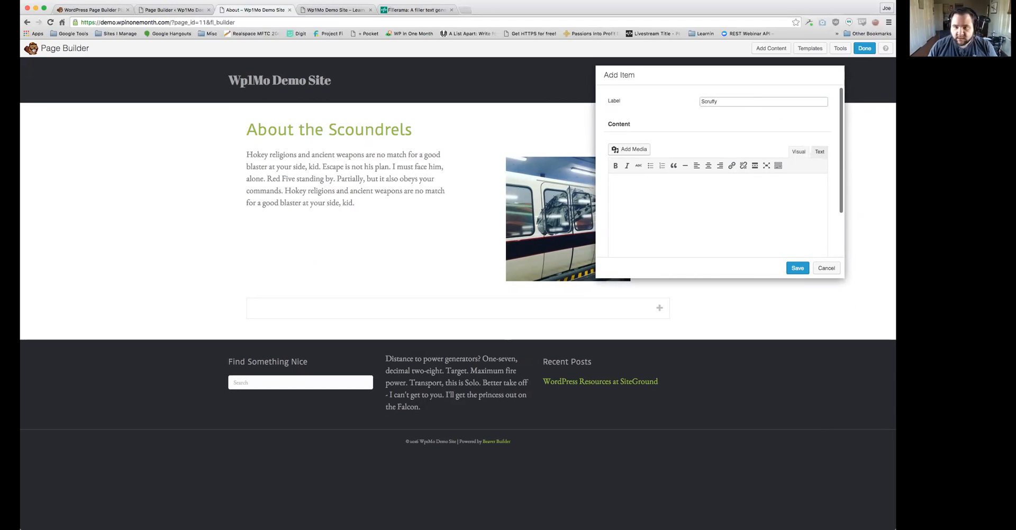
pyautogui.click(679, 193)
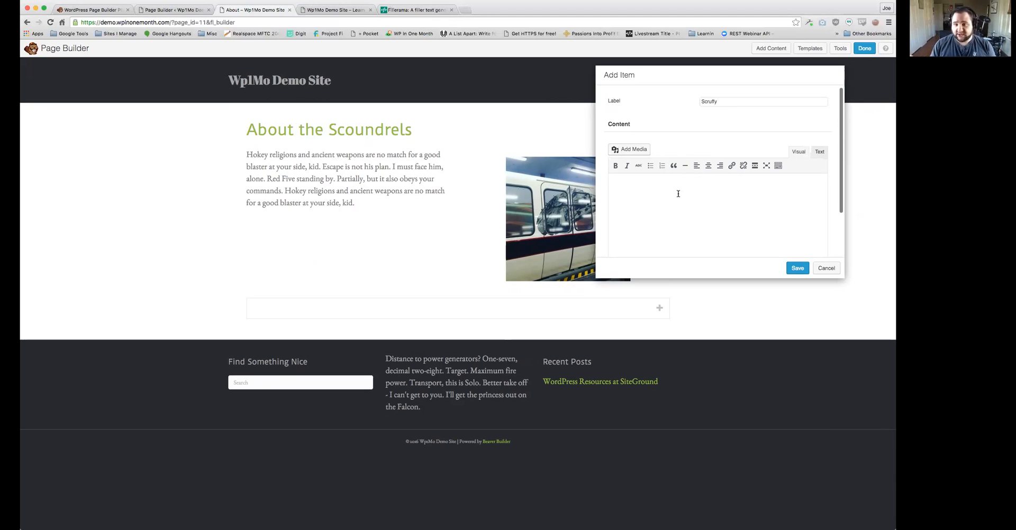
pyautogui.write('L')
pyautogui.press('BackSpace')
pyautogui.press('BackSpace')
pyautogui.write('Here are ')
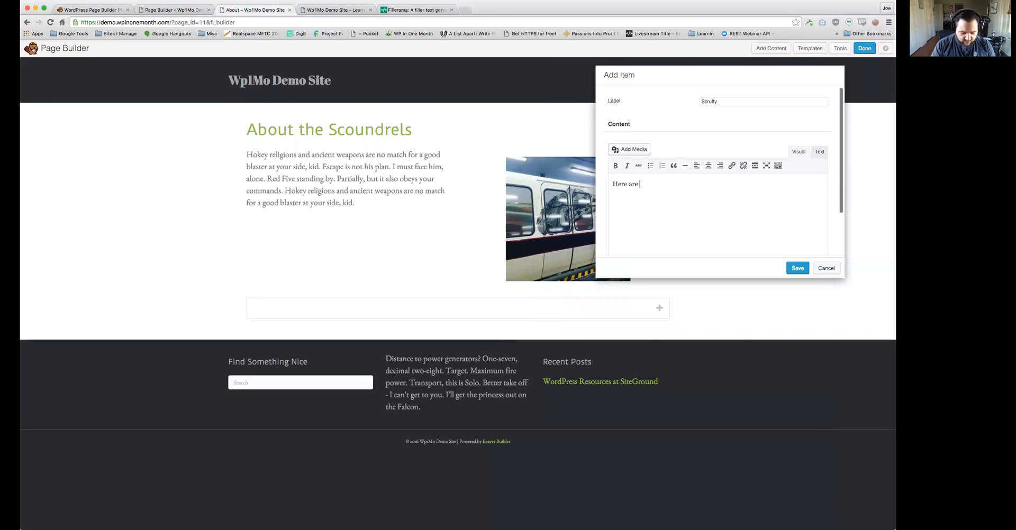
pyautogui.write('space pirates!')
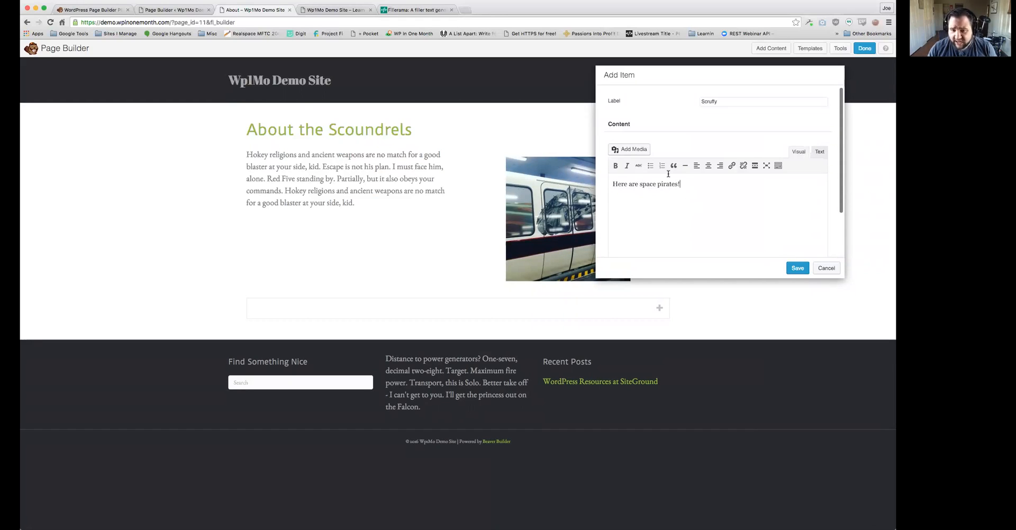
# - Bold the word "Here" in the Scruffy item's content and save the item
pyautogui.scroll(-2, 687, 225)
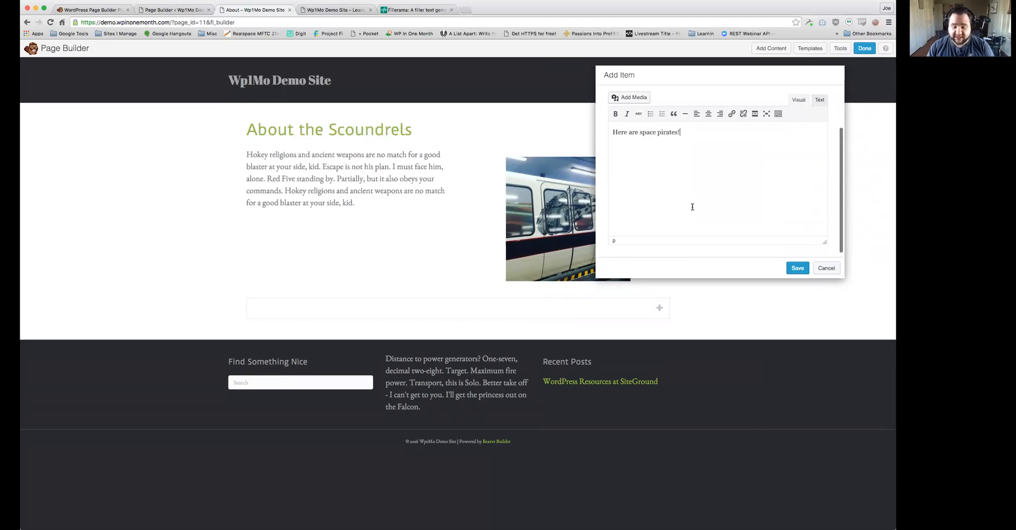
pyautogui.doubleClick(615, 133)
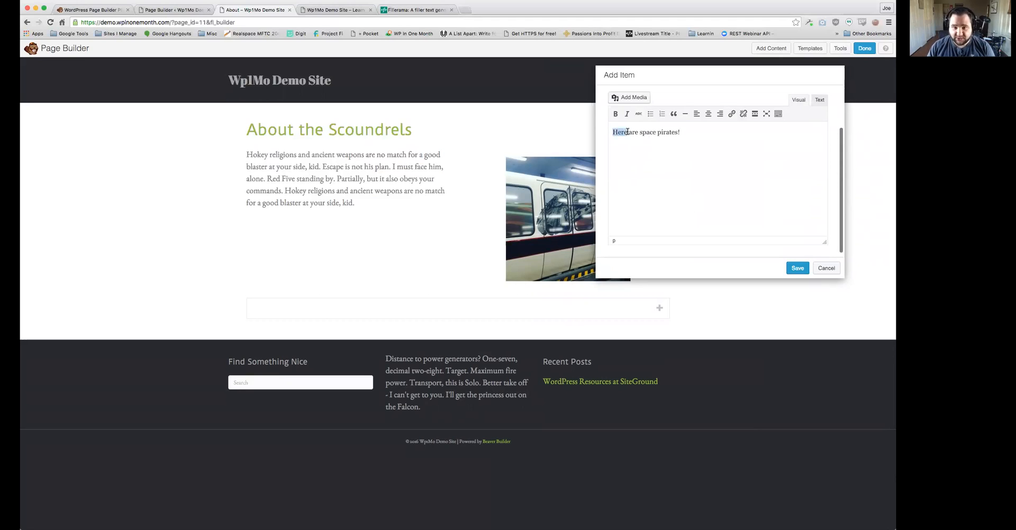
pyautogui.click(616, 113)
pyautogui.click(798, 268)
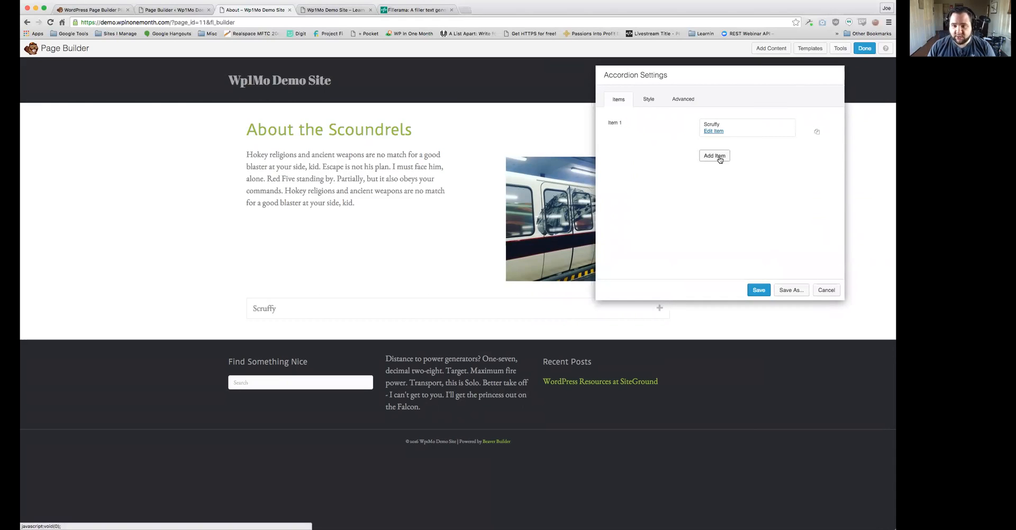
# - Add a second accordion item and label it "Looking"
pyautogui.click(720, 158)
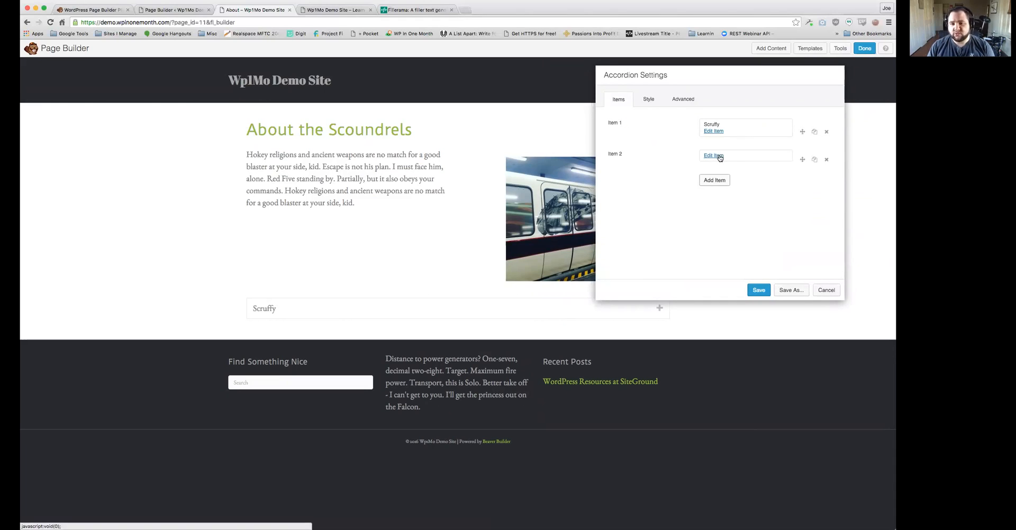
pyautogui.click(719, 156)
pyautogui.click(727, 103)
pyautogui.write('Looking')
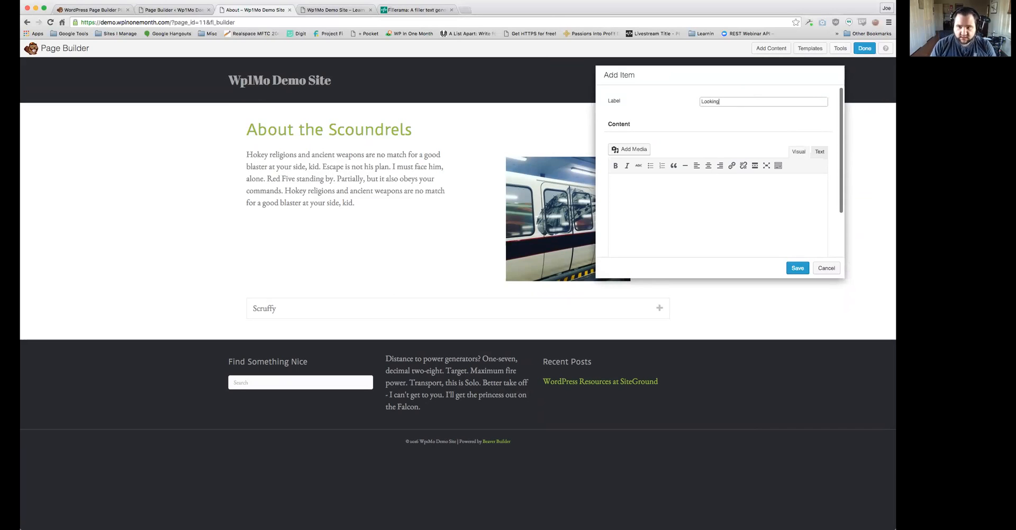
# - Copy Fillerama's "I call it luck. He is here." paragraph into the Looking item's content and save the item
pyautogui.click(678, 210)
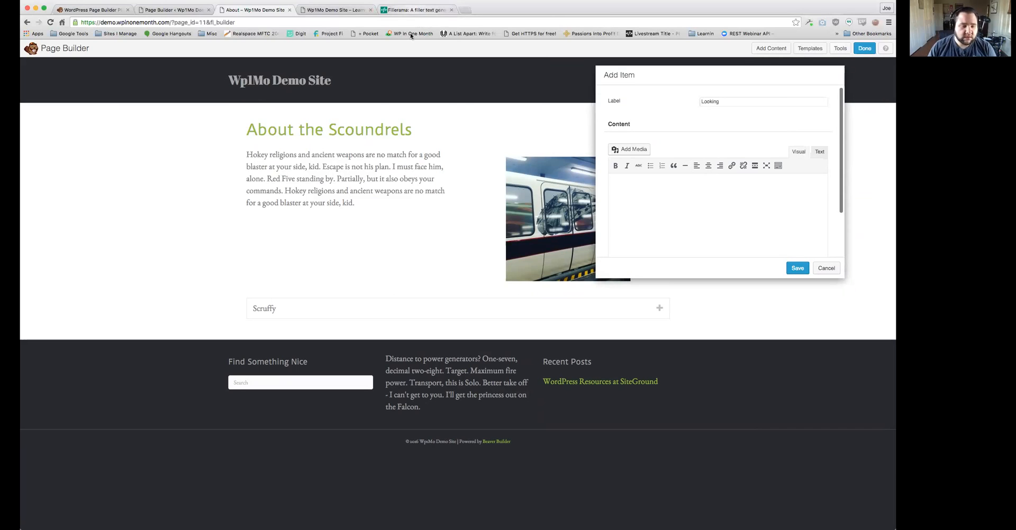
pyautogui.click(416, 10)
pyautogui.moveTo(94, 203); pyautogui.dragTo(32, 192)
pyautogui.press('super+c')
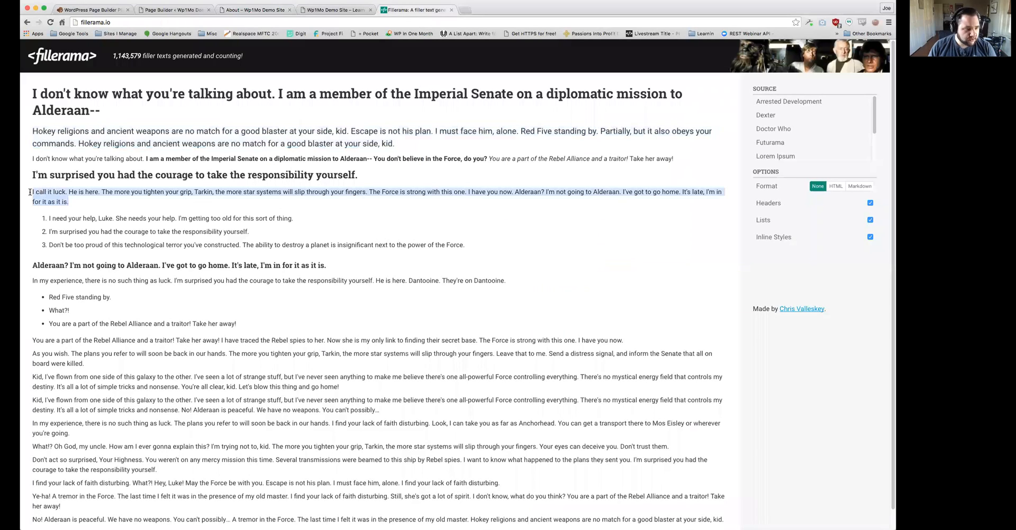
pyautogui.click(246, 8)
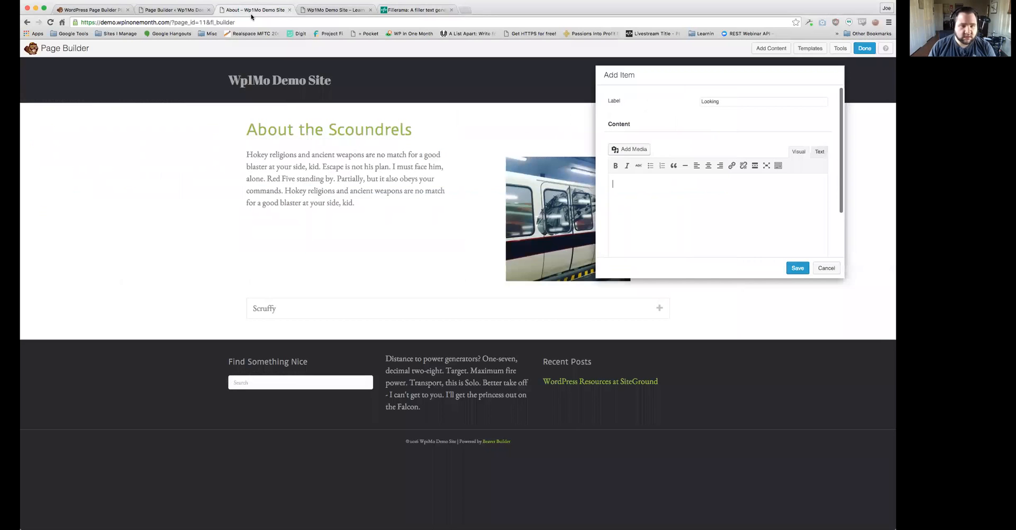
pyautogui.press('super+v')
pyautogui.click(798, 269)
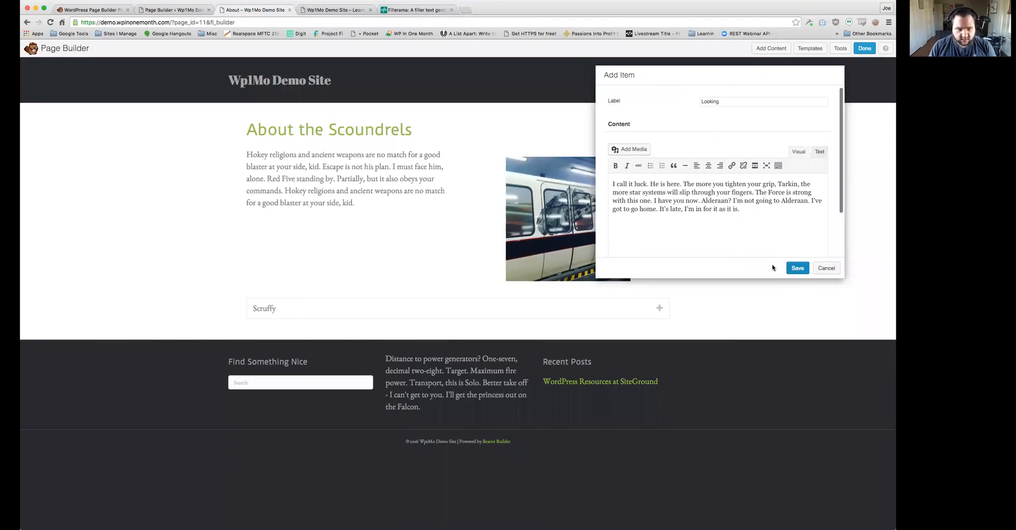
# - Add a third accordion item and label it "Nerf Herders"
pyautogui.click(721, 187)
pyautogui.click(705, 188)
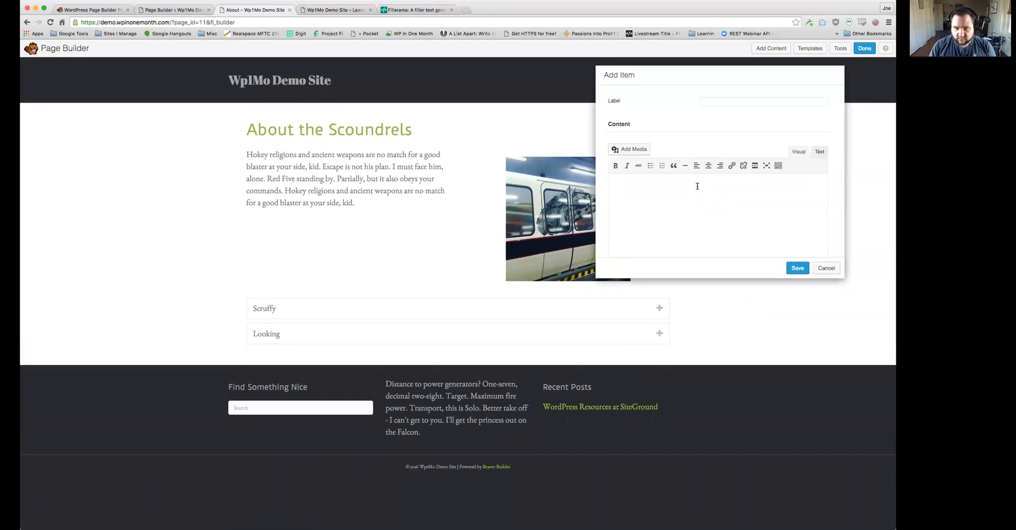
pyautogui.click(719, 103)
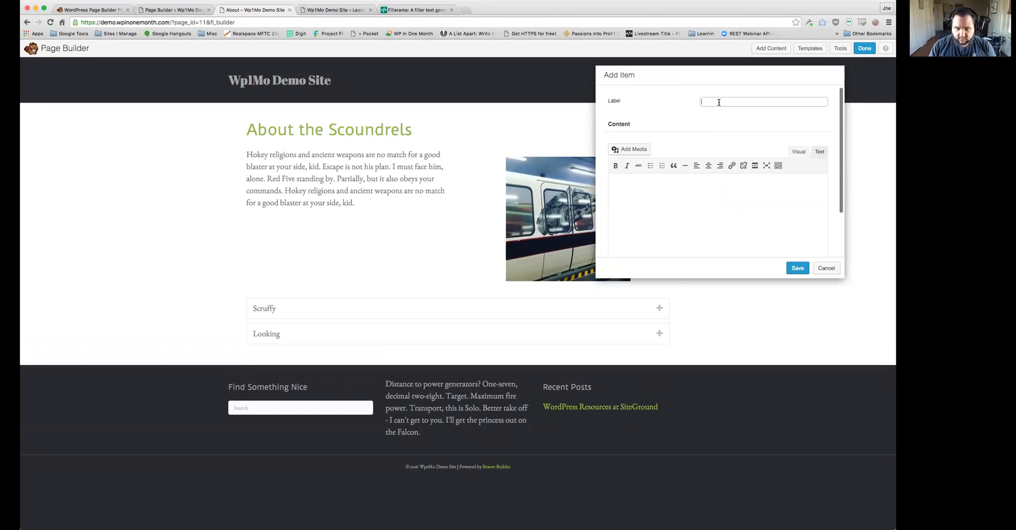
pyautogui.write('Nerd Herders')
pyautogui.click(713, 102)
pyautogui.press('BackSpace')
pyautogui.write('f')
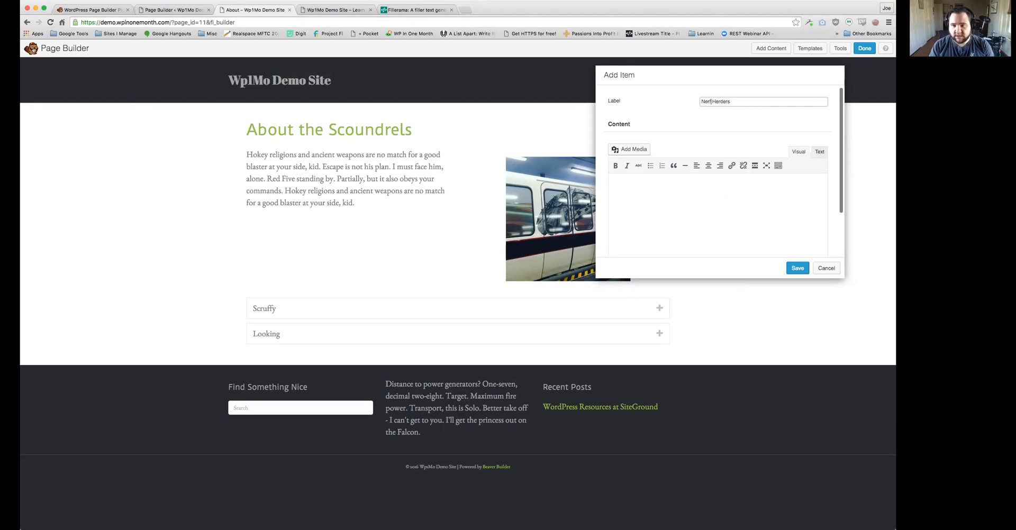
# - Copy Fillerama's "As you wish." paragraph into the Nerf Herders item's content and save the item
pyautogui.click(428, 13)
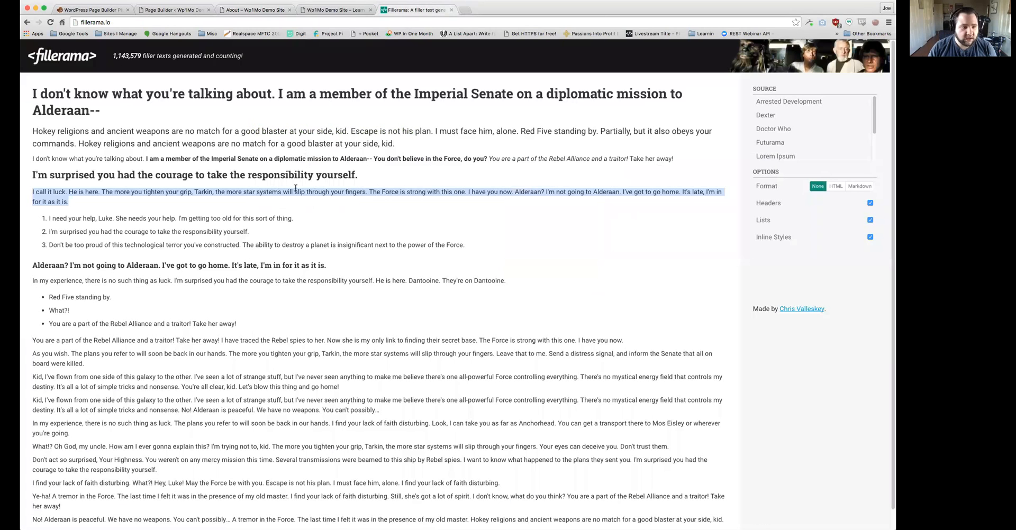
pyautogui.tripleClick(93, 360)
pyautogui.hotkey('ctrl', 'c')
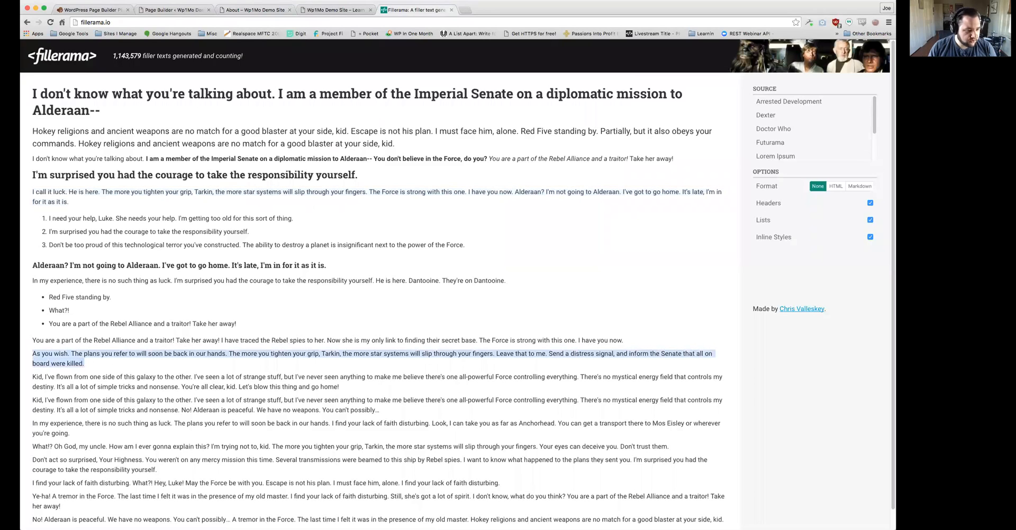
pyautogui.click(325, 13)
pyautogui.click(180, 12)
pyautogui.click(254, 9)
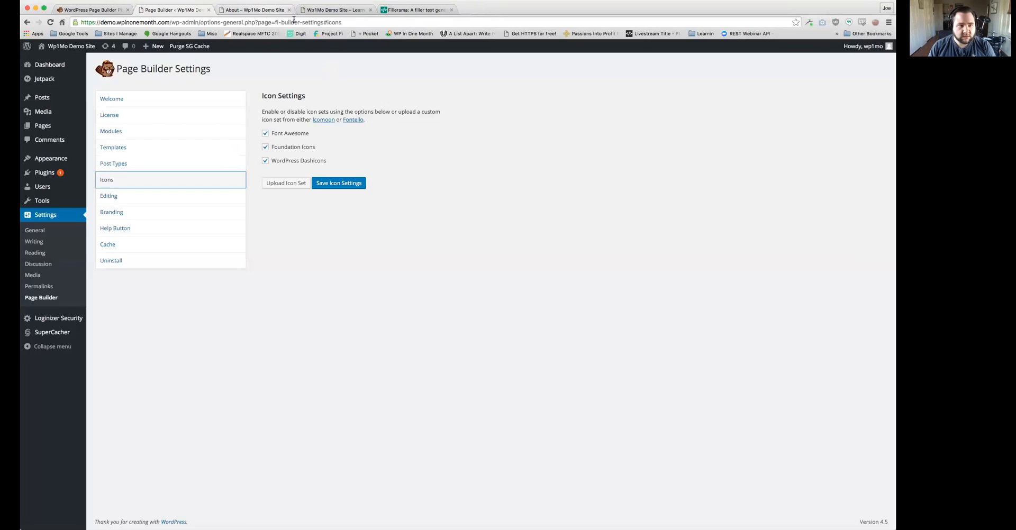
pyautogui.click(655, 201)
pyautogui.hotkey('ctrl', 'v')
pyautogui.click(797, 268)
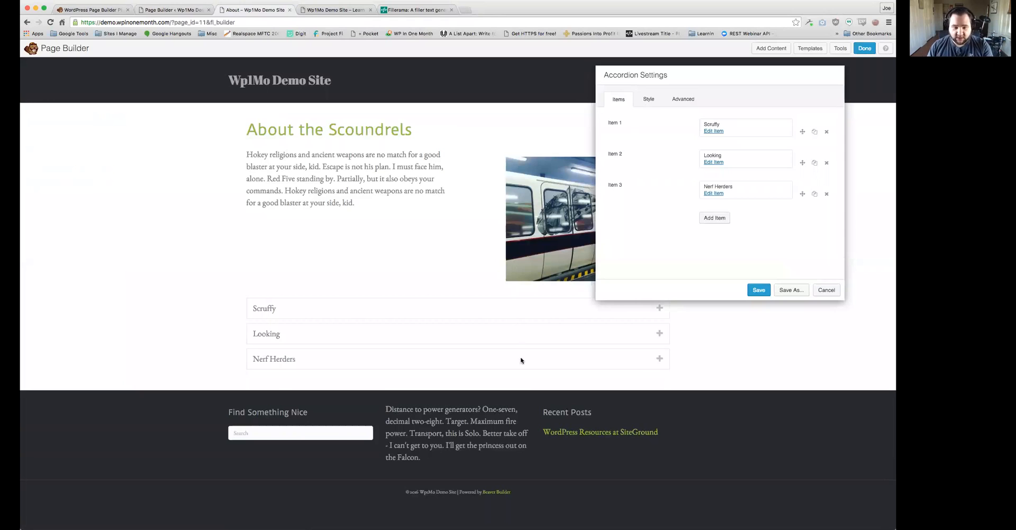
# - Set the accordion's border color to red and save the module's settings
pyautogui.click(650, 105)
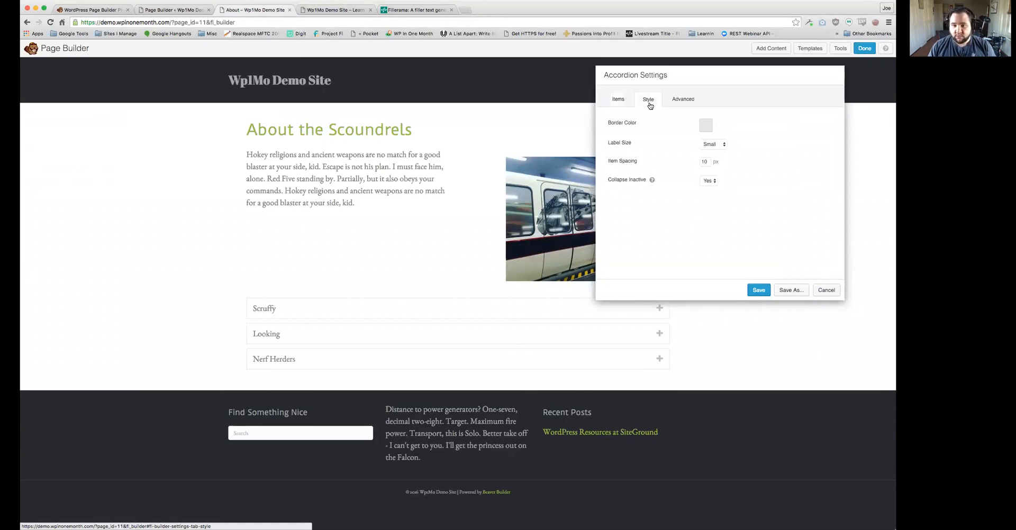
pyautogui.click(707, 126)
pyautogui.click(784, 186)
pyautogui.click(805, 186)
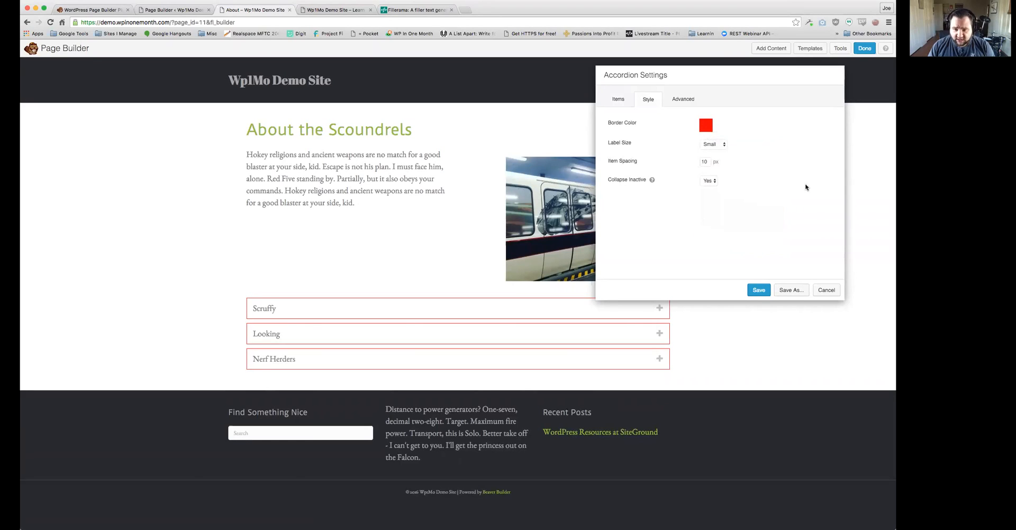
pyautogui.click(757, 289)
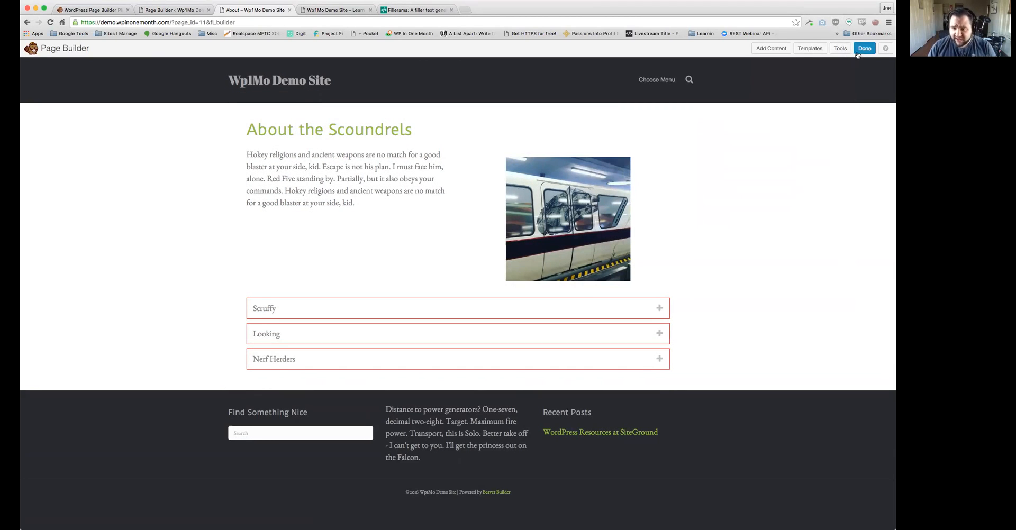
# - Publish the About page's changes and test expanding the Scruffy, Looking and Nerf Herders accordion items on the live page
pyautogui.click(858, 55)
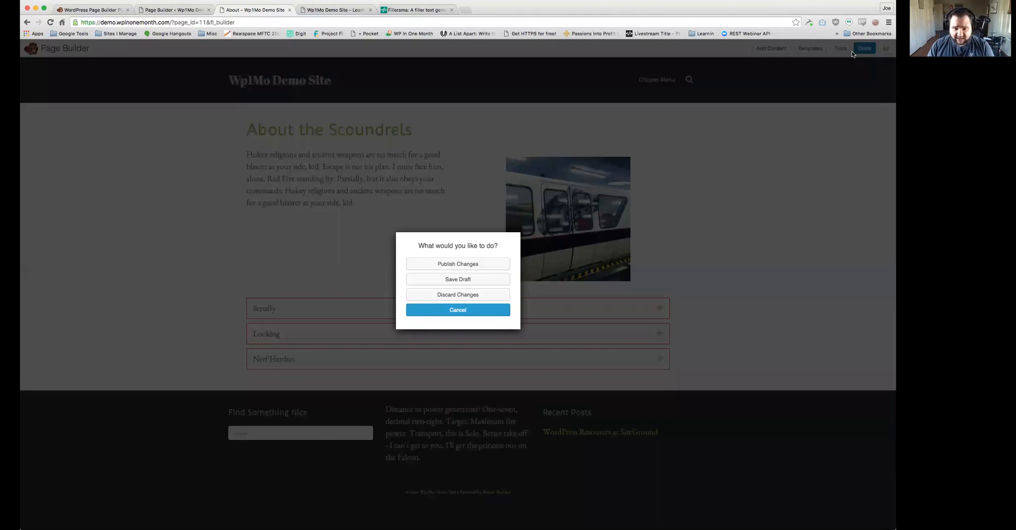
pyautogui.click(479, 265)
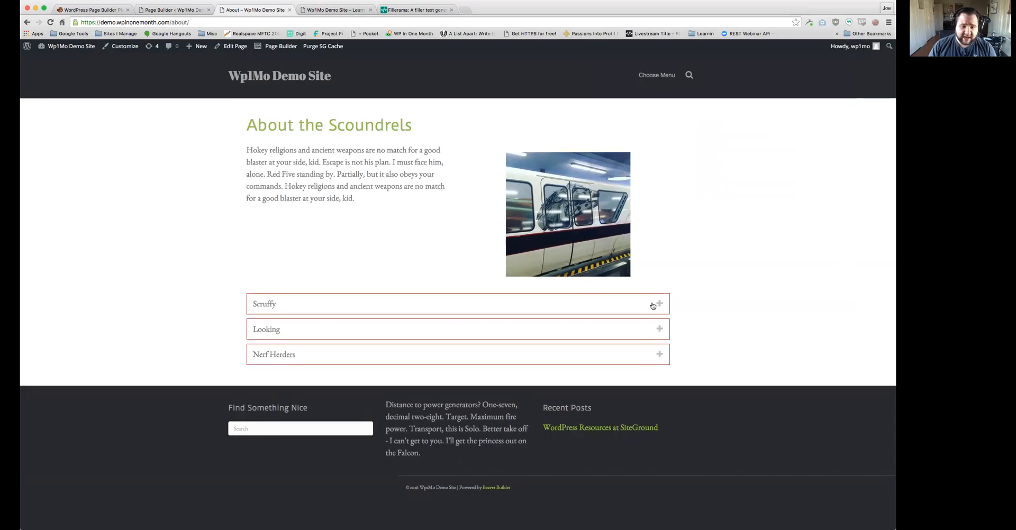
pyautogui.click(660, 303)
pyautogui.click(660, 304)
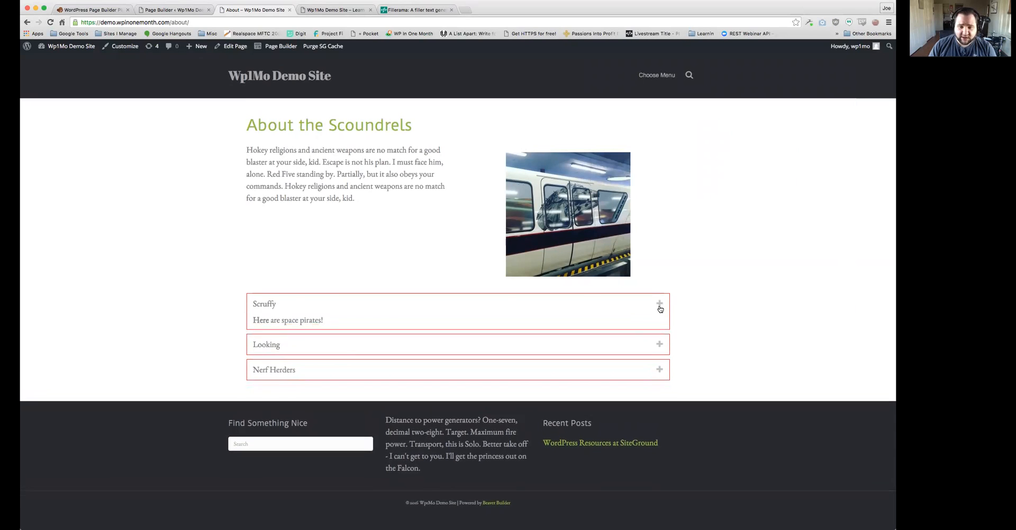
pyautogui.click(659, 328)
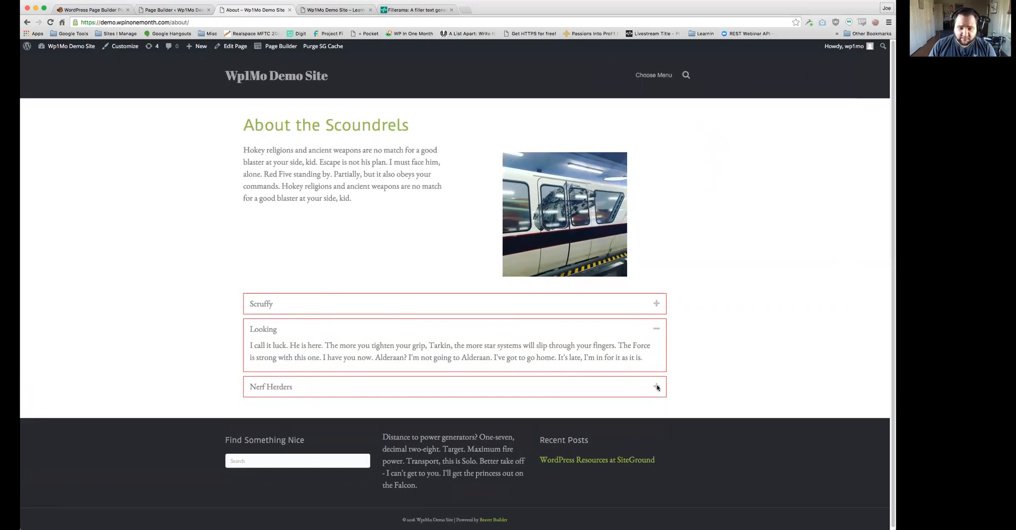
pyautogui.click(657, 387)
pyautogui.click(656, 306)
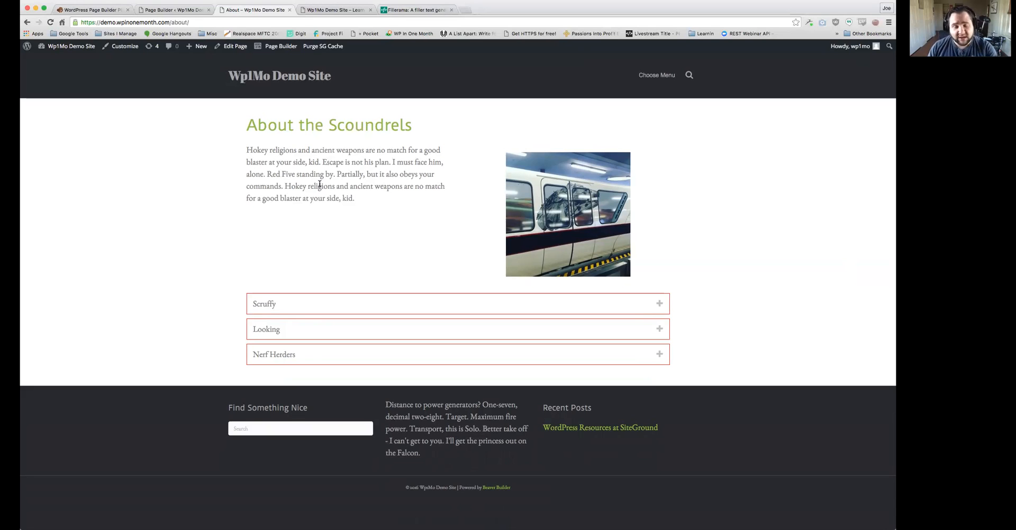
# - Create a new WordPress page titled "Contact" and publish it
pyautogui.moveTo(195, 47)
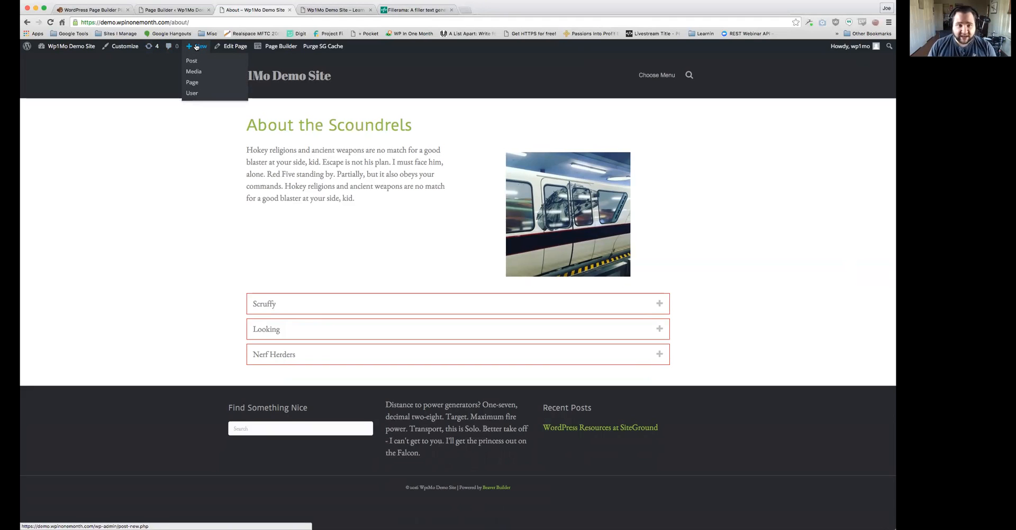
pyautogui.click(188, 83)
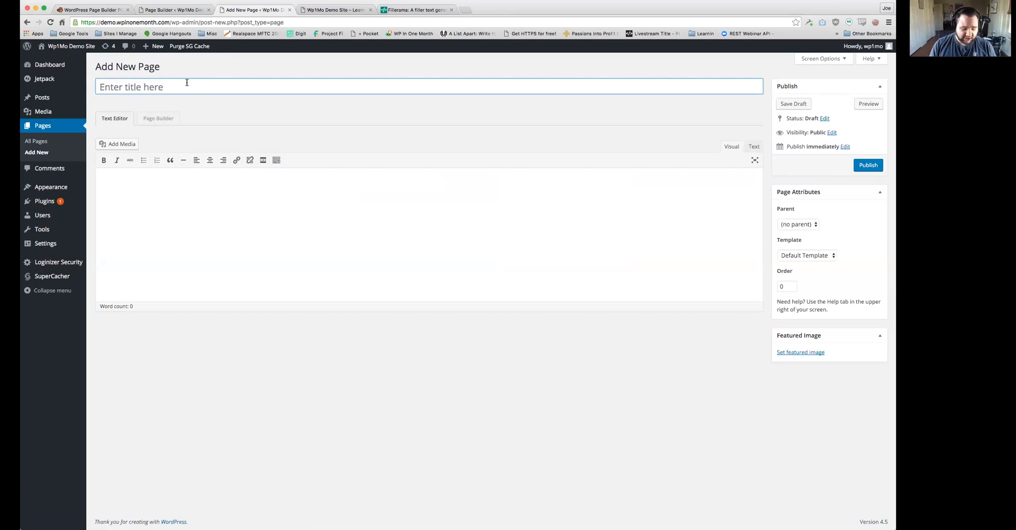
pyautogui.write('Con')
pyautogui.write('tact')
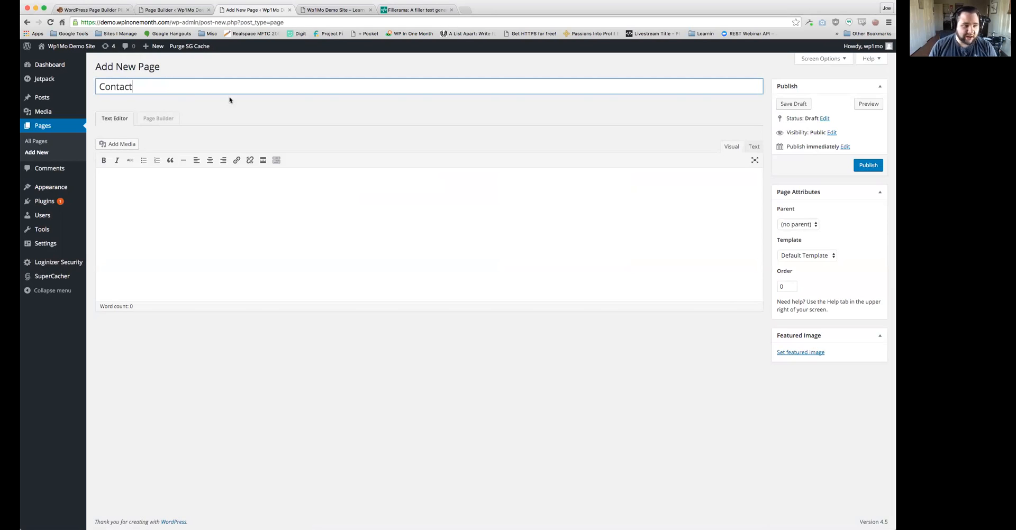
pyautogui.click(491, 131)
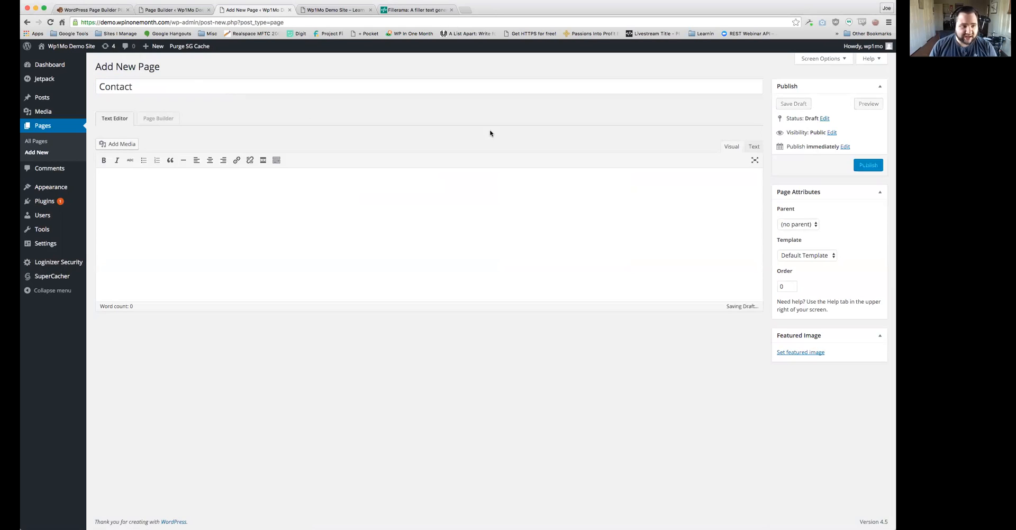
pyautogui.click(868, 167)
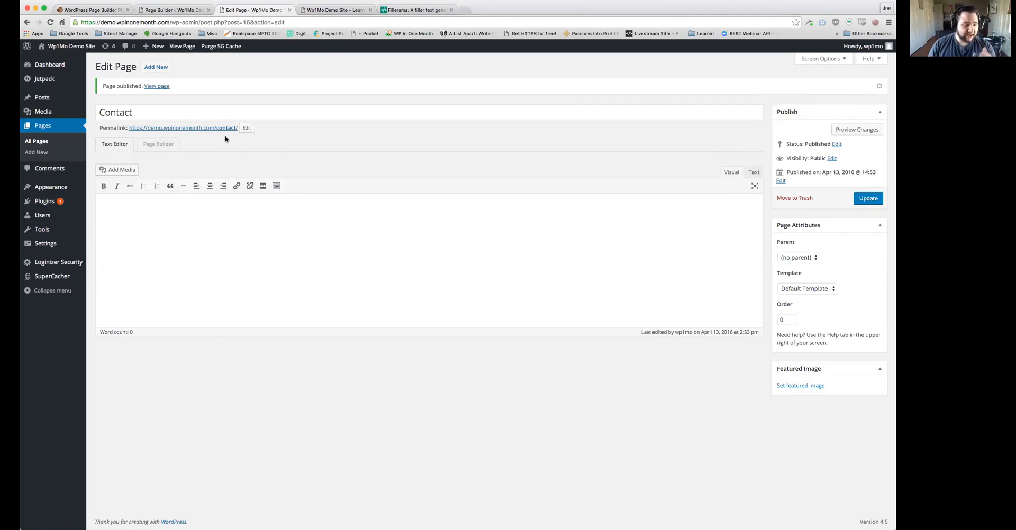
# - Open the Contact page in Page Builder and apply the Business Contact layout from the Content Pages templates
pyautogui.click(159, 144)
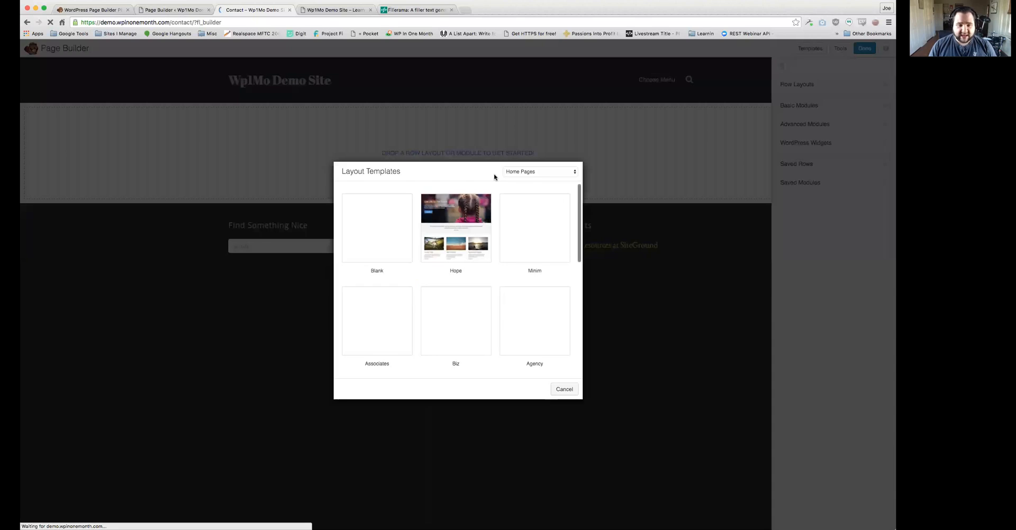
pyautogui.click(545, 174)
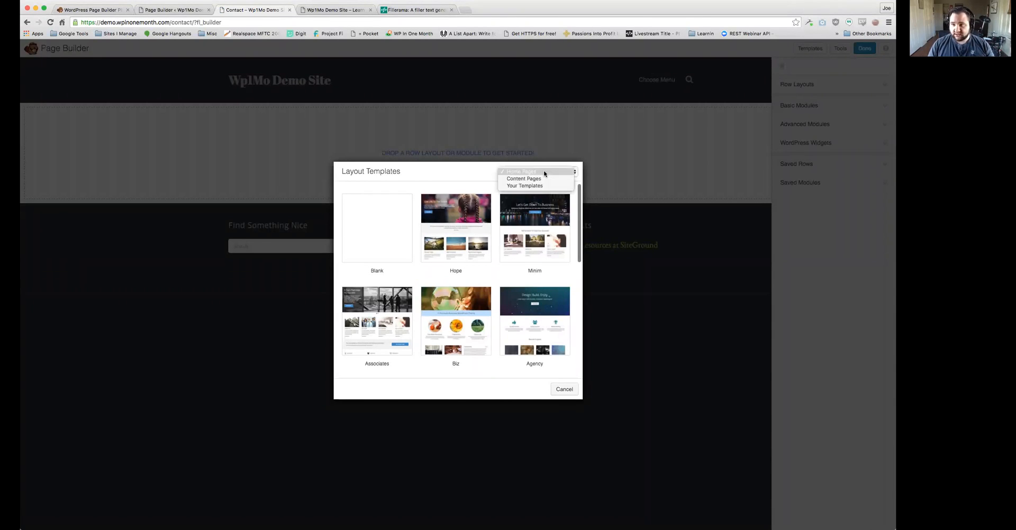
pyautogui.click(527, 178)
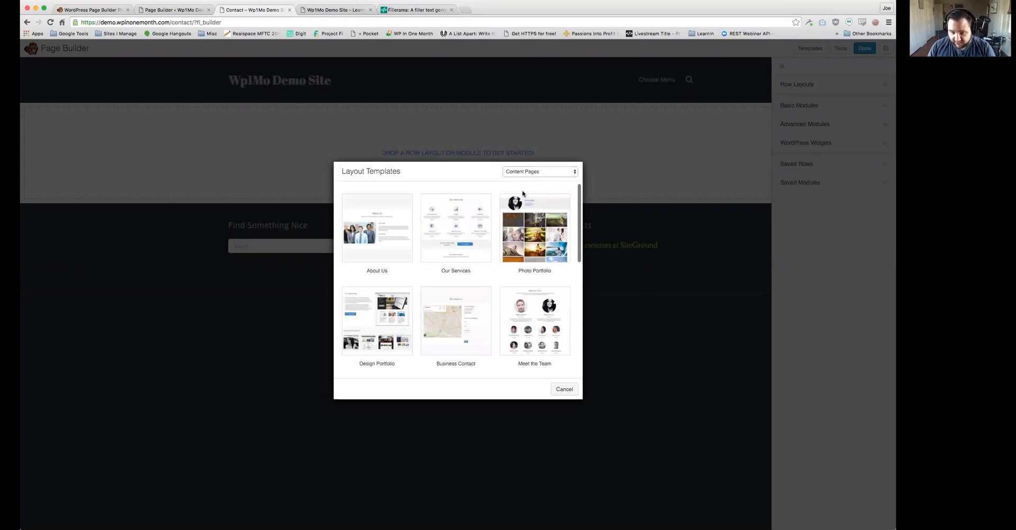
pyautogui.scroll(-10, 436, 271)
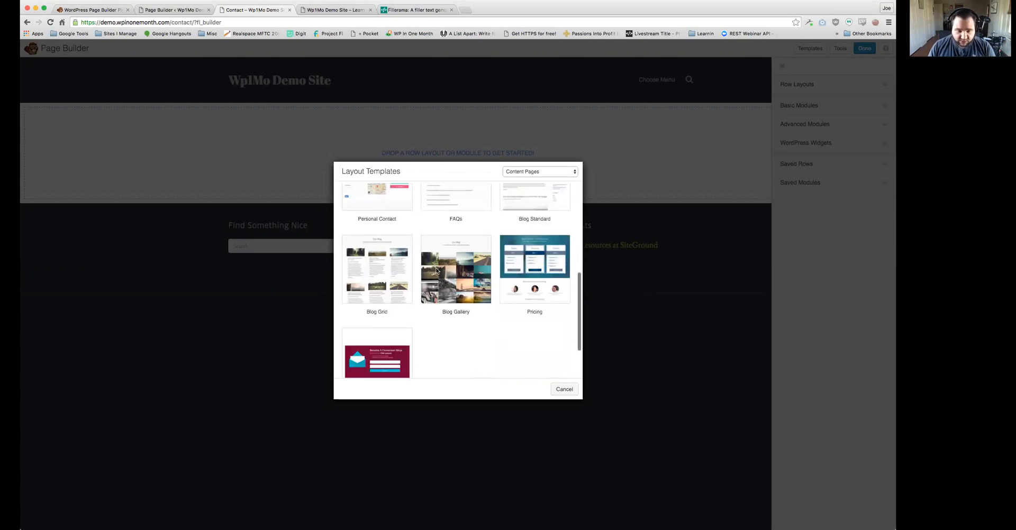
pyautogui.scroll(5, 436, 271)
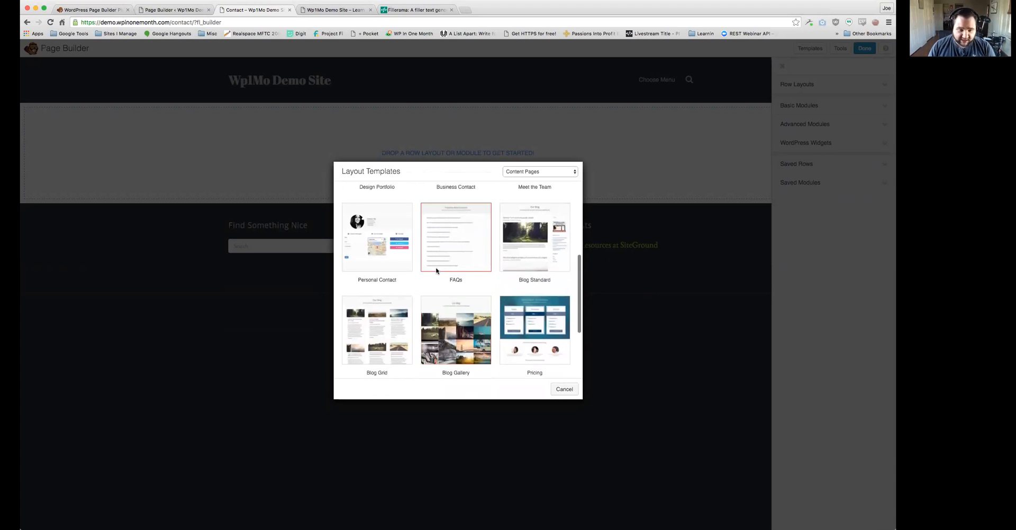
pyautogui.scroll(1, 436, 271)
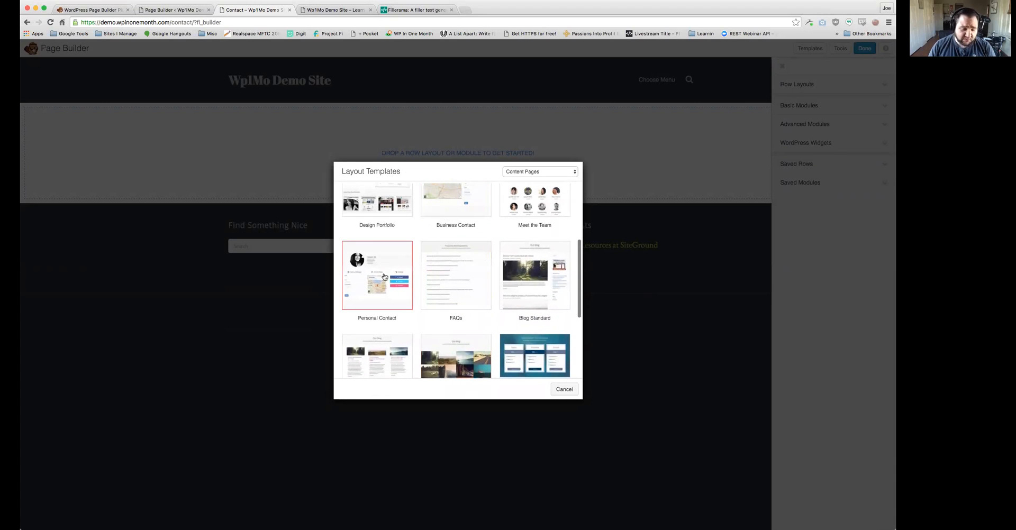
pyautogui.scroll(-1, 384, 276)
pyautogui.scroll(3, 385, 277)
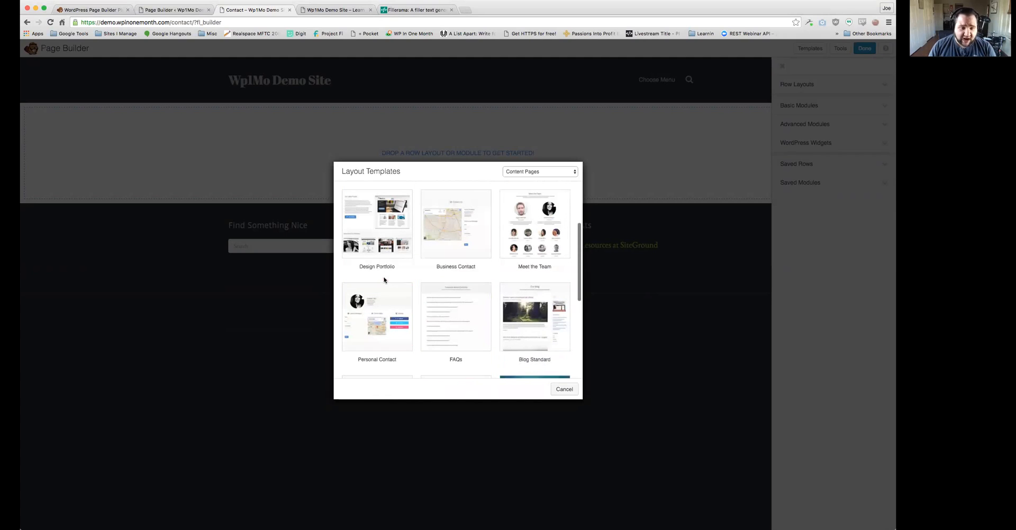
pyautogui.click(458, 231)
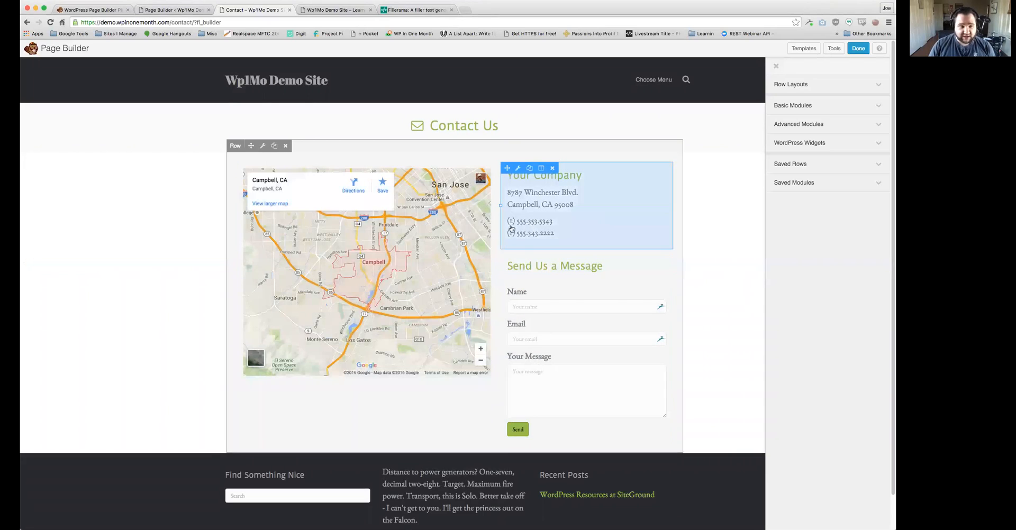
# - Set the map module's address to "Yankee Stadium Bronx, NY" and save it
pyautogui.click(398, 234)
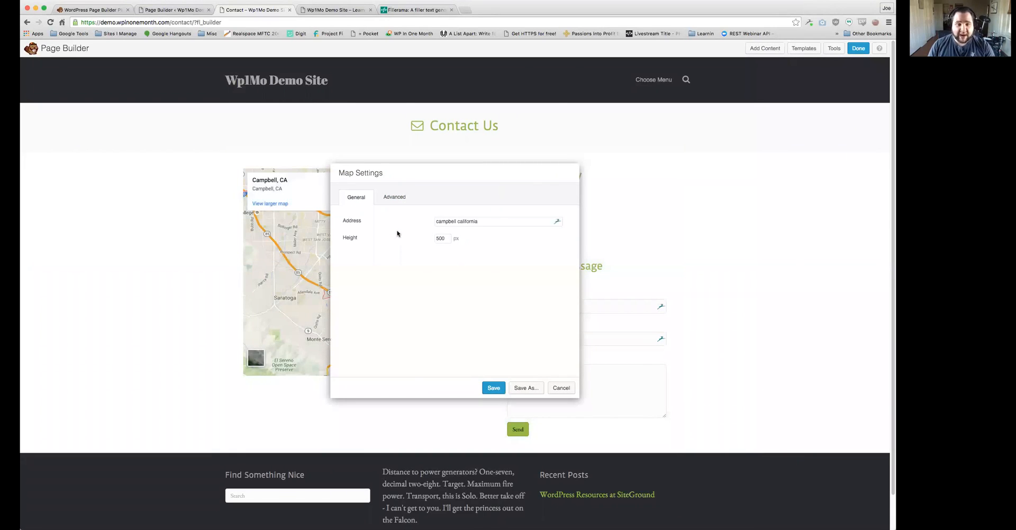
pyautogui.moveTo(478, 222); pyautogui.dragTo(432, 221)
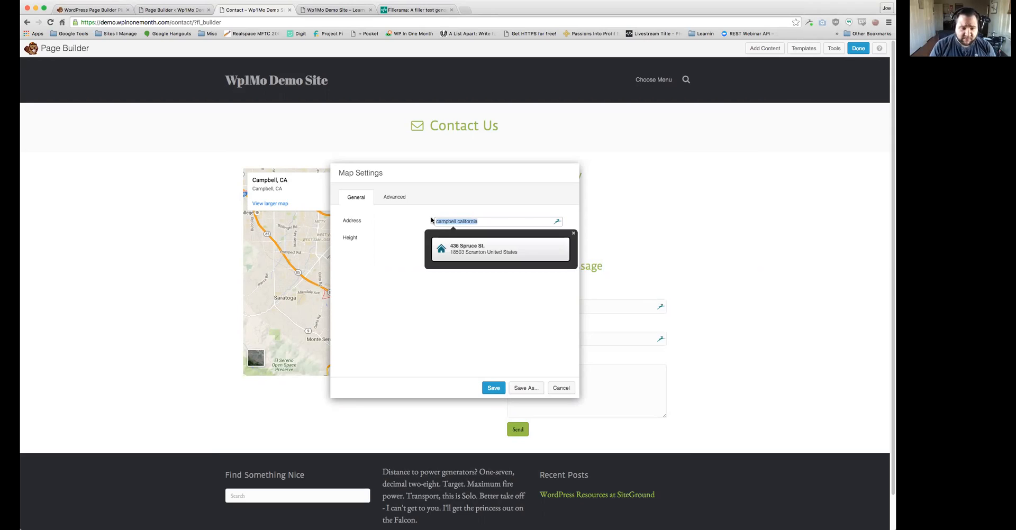
pyautogui.press('BackSpace')
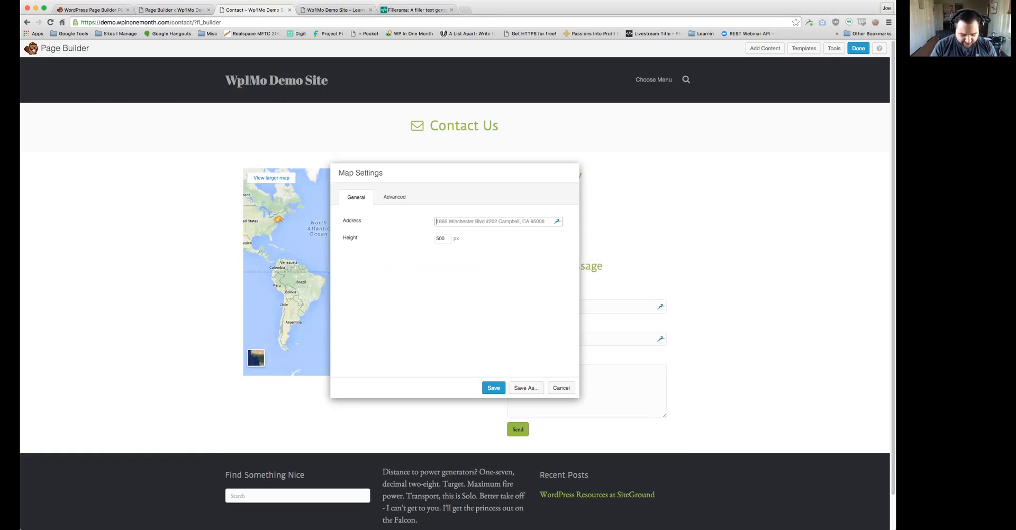
pyautogui.write('Yankee Stadium Bronx, NY')
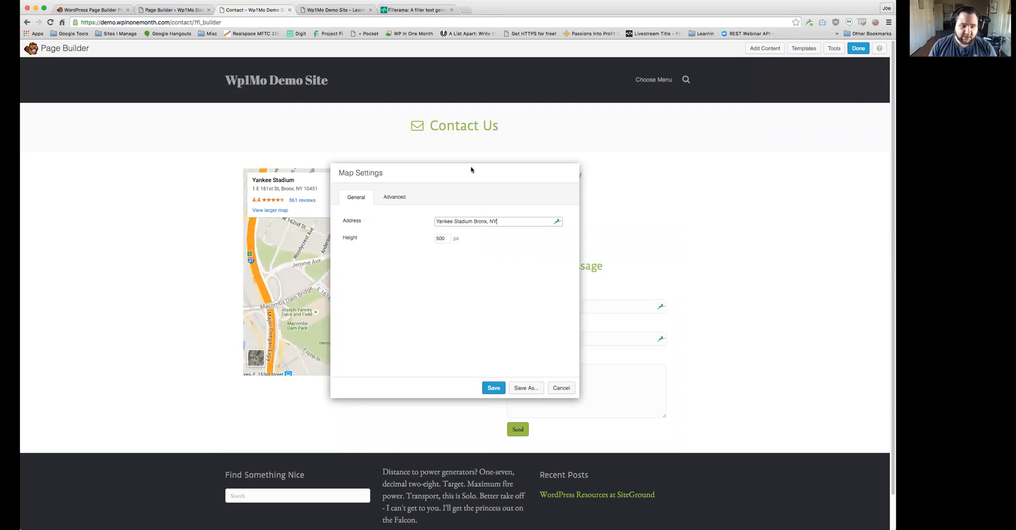
pyautogui.moveTo(475, 172); pyautogui.dragTo(560, 187)
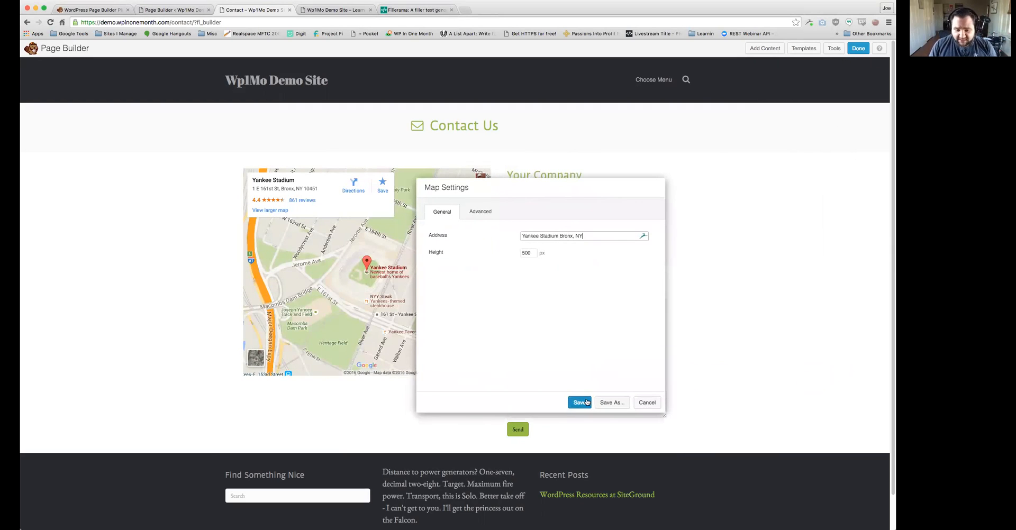
pyautogui.click(581, 403)
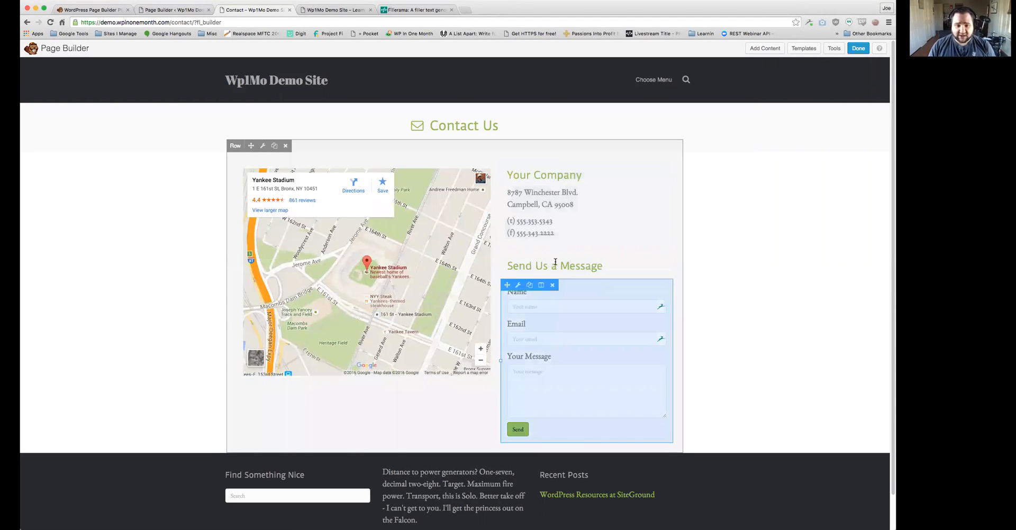
# - Open the Your Company text module for editing and replace its heading with "The Scoundrels"
pyautogui.click(554, 208)
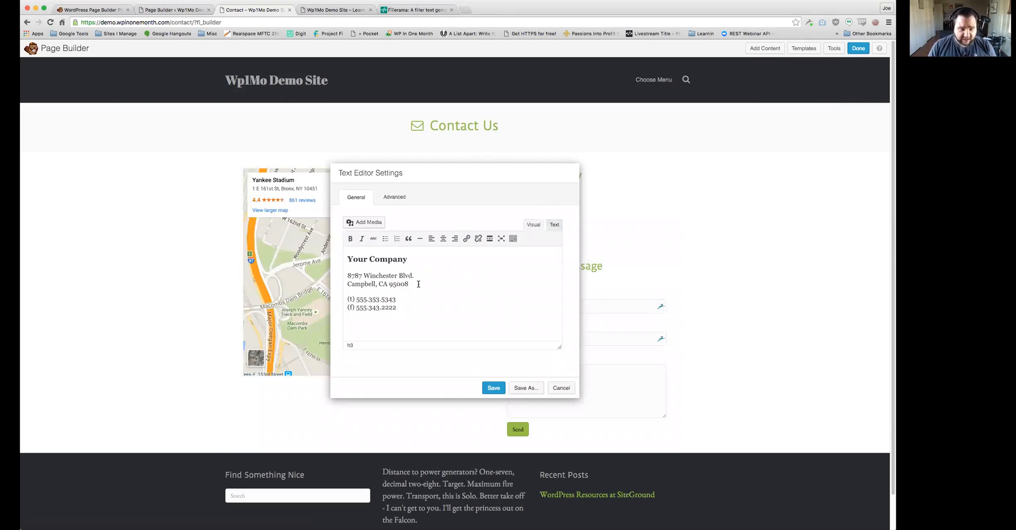
pyautogui.moveTo(409, 284); pyautogui.dragTo(397, 284)
pyautogui.doubleClick(319, 190)
pyautogui.click(406, 259)
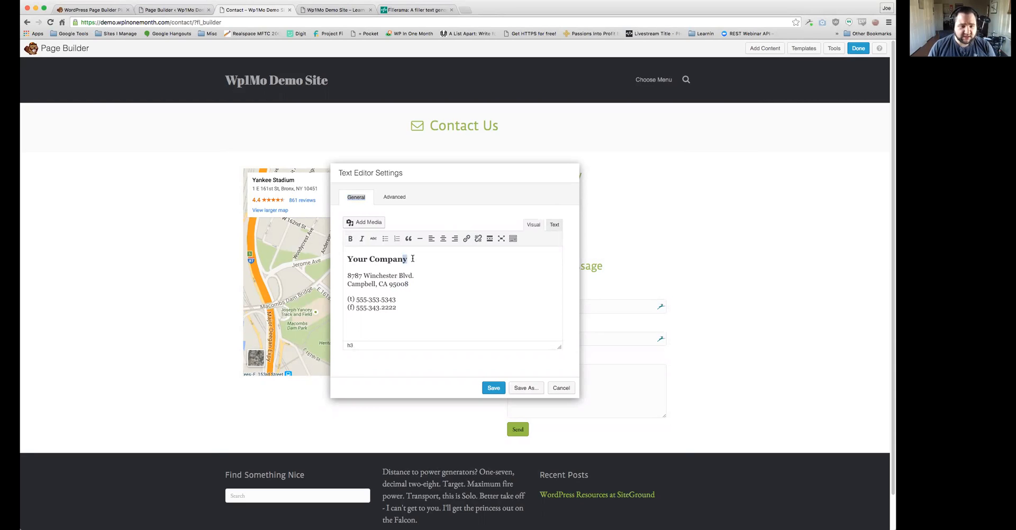
pyautogui.moveTo(438, 261); pyautogui.dragTo(325, 261)
pyautogui.write('The Scoundrels')
# - Replace the sample address with Yankee Stadium's street address and city, delete the phone and fax lines, and save the text module
pyautogui.moveTo(418, 286); pyautogui.dragTo(335, 277)
pyautogui.write('1')
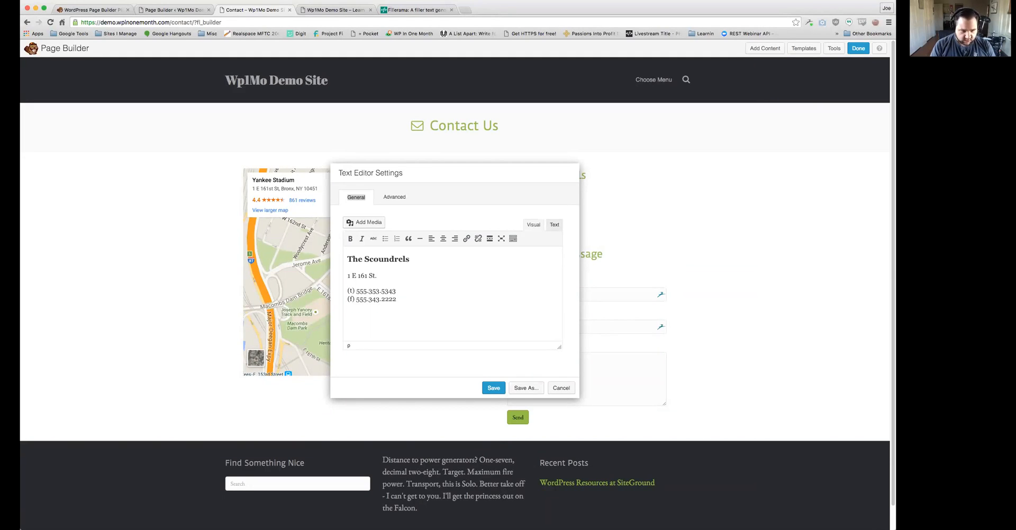
pyautogui.write('E 161 St.')
pyautogui.press('Return')
pyautogui.write('Bronx, NY')
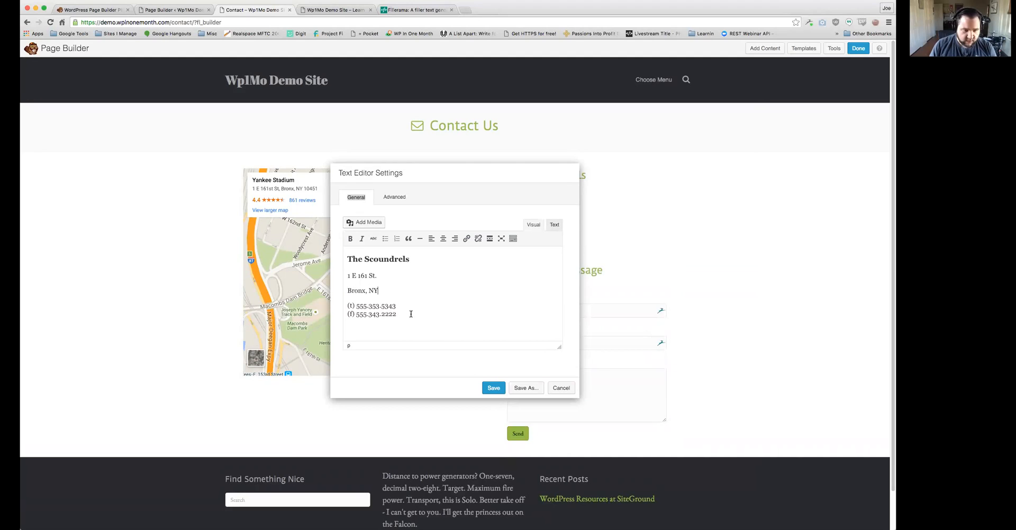
pyautogui.moveTo(410, 314); pyautogui.dragTo(338, 302)
pyautogui.press('BackSpace')
pyautogui.press('BackSpace')
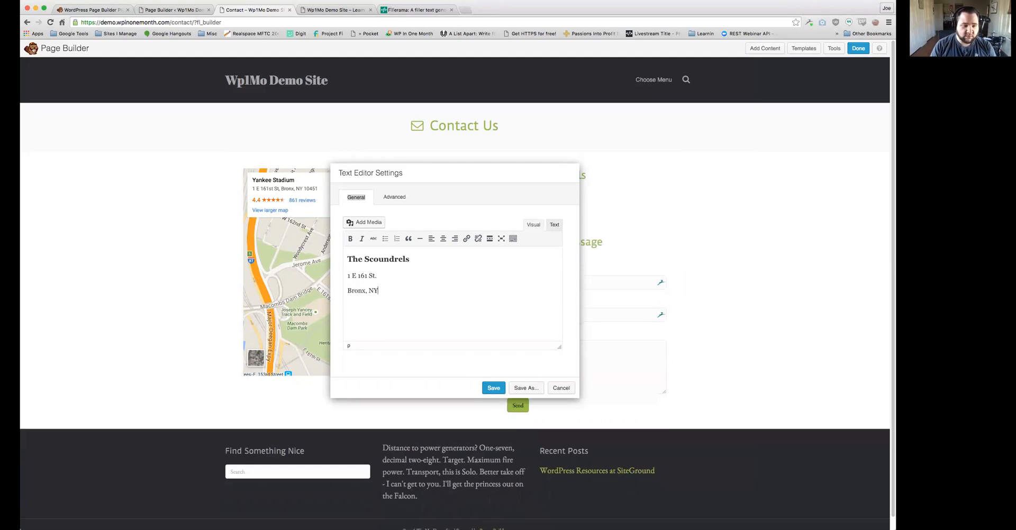
pyautogui.click(494, 389)
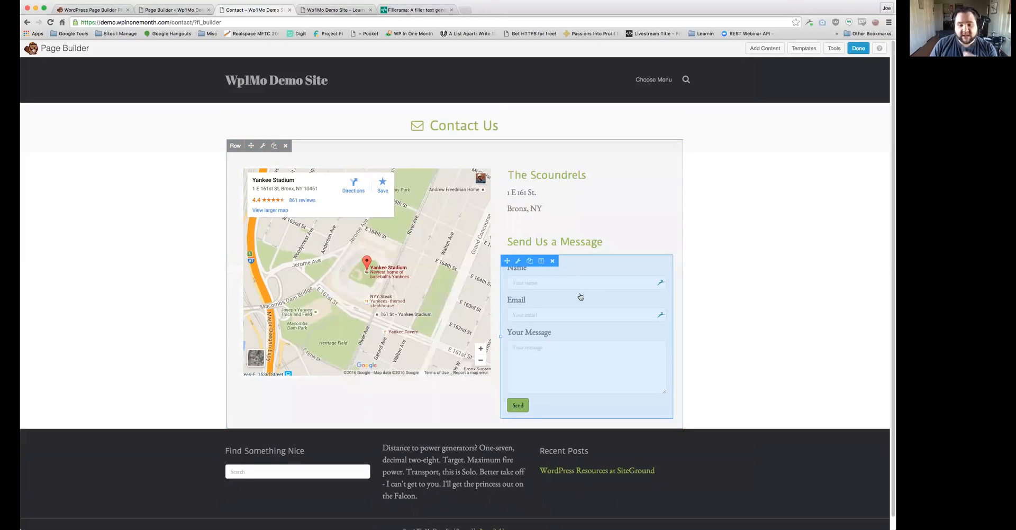
# - Set the contact form's Send To Email to the site owner's e-mail address, save it, and publish the Contact page's changes
pyautogui.click(581, 297)
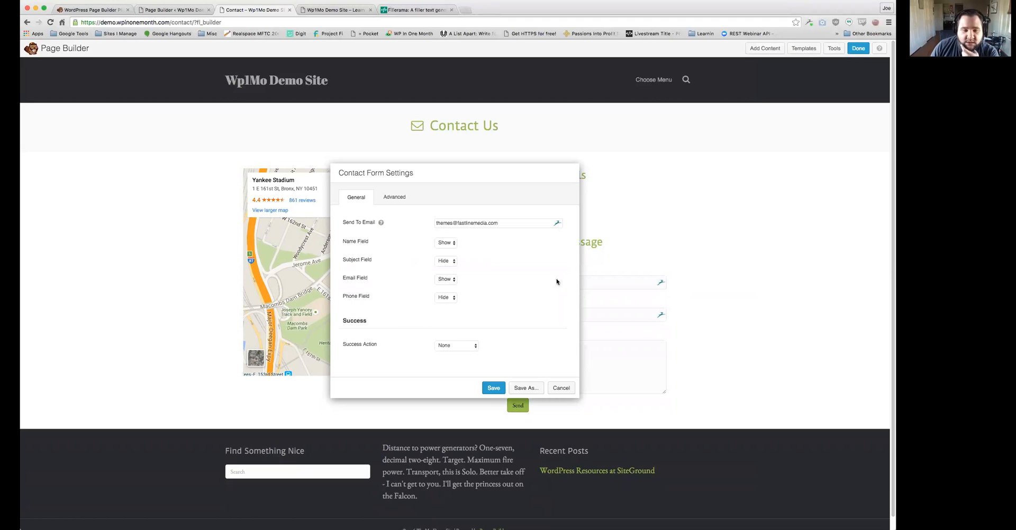
pyautogui.moveTo(502, 174); pyautogui.dragTo(596, 148)
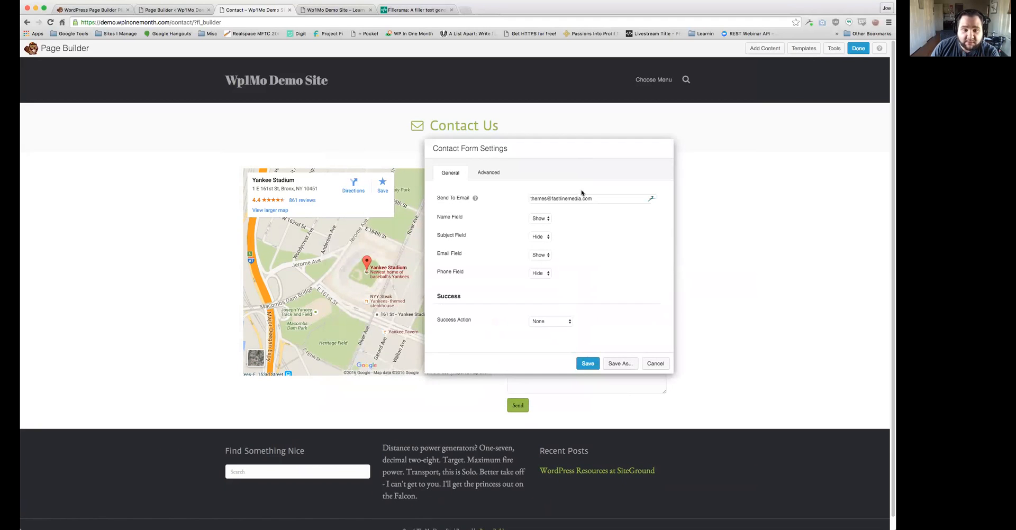
pyautogui.moveTo(598, 197); pyautogui.dragTo(526, 199)
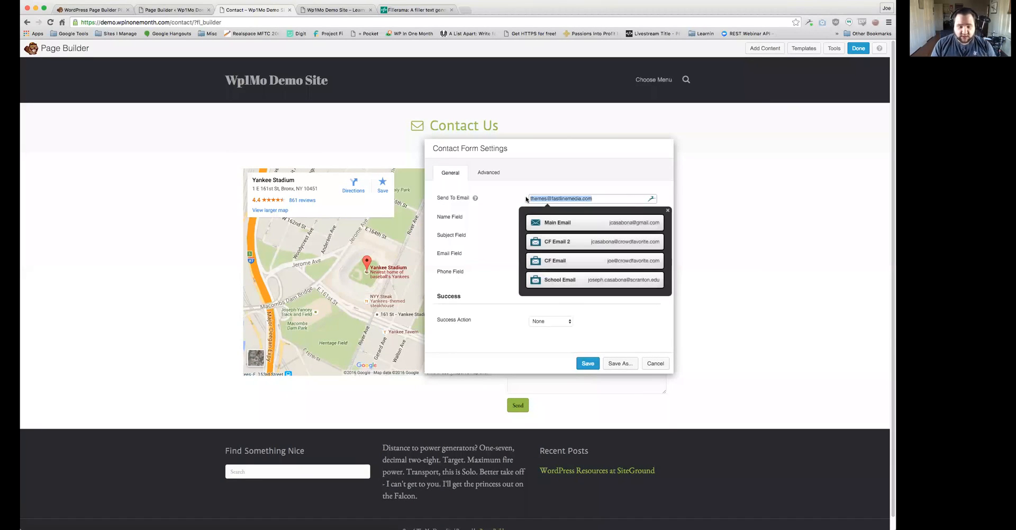
pyautogui.write('jope')
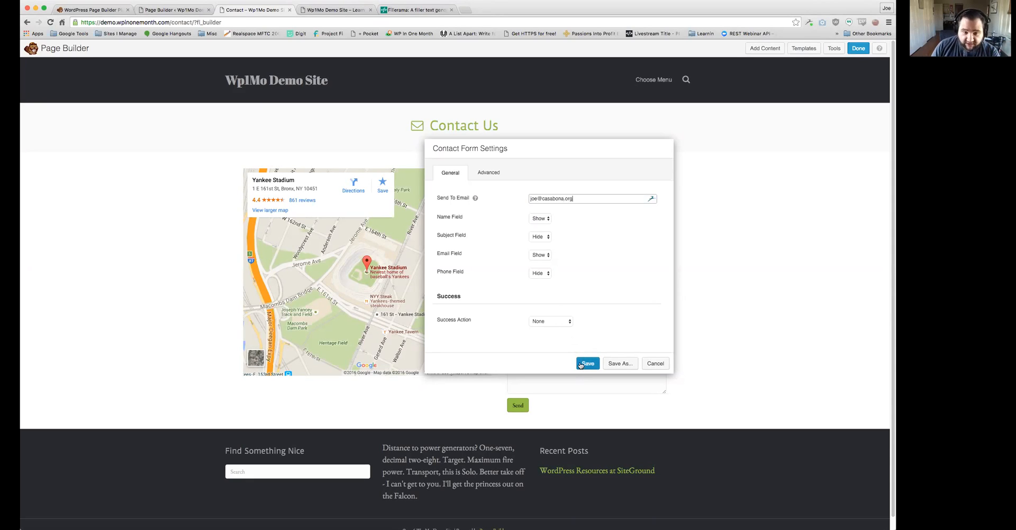
pyautogui.click(657, 363)
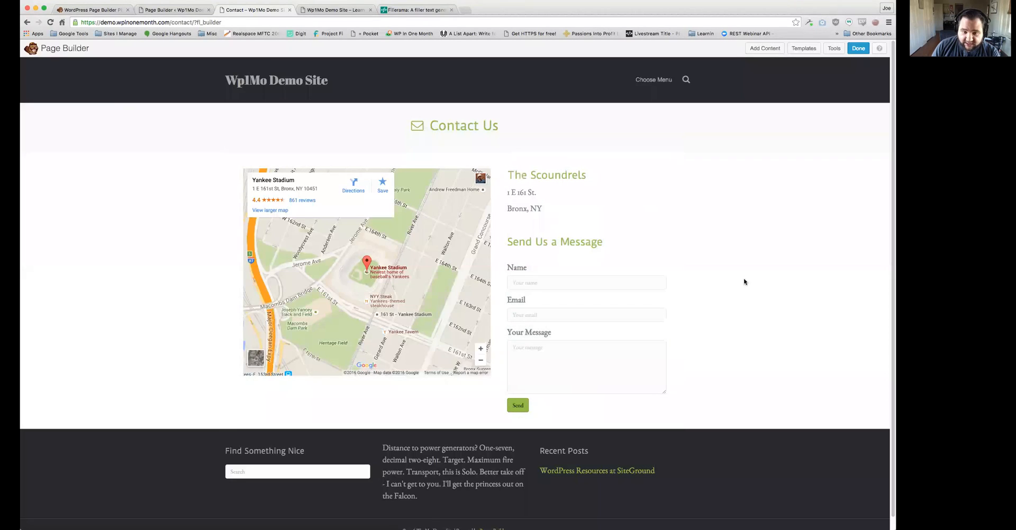
pyautogui.click(858, 50)
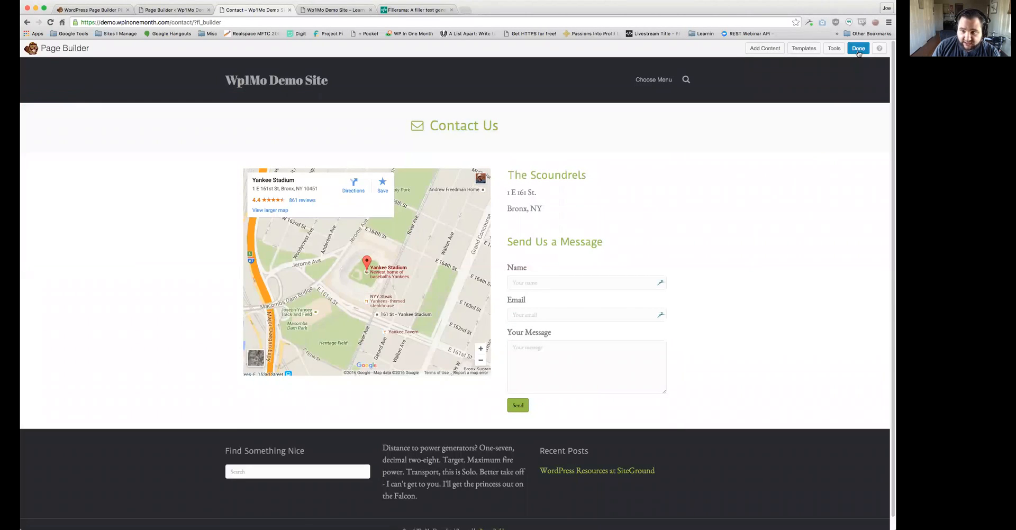
pyautogui.click(490, 265)
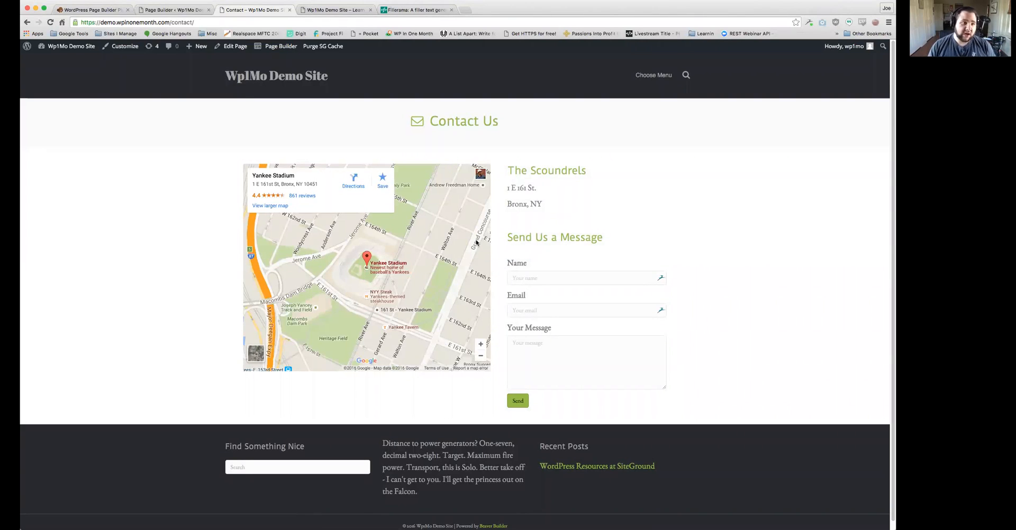
# - Open the site's menu management and create a new menu named "Main"
pyautogui.moveTo(210, 45)
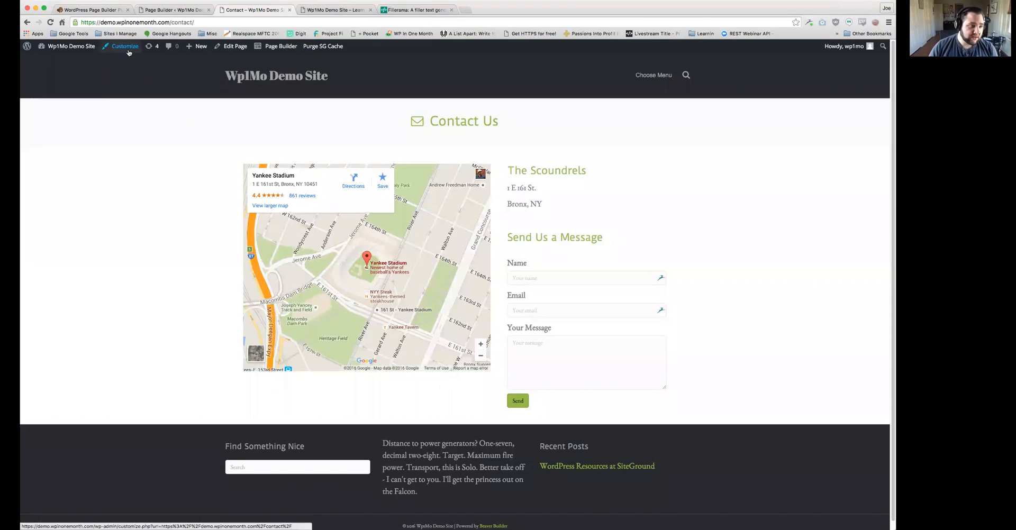
pyautogui.moveTo(79, 47)
pyautogui.click(76, 93)
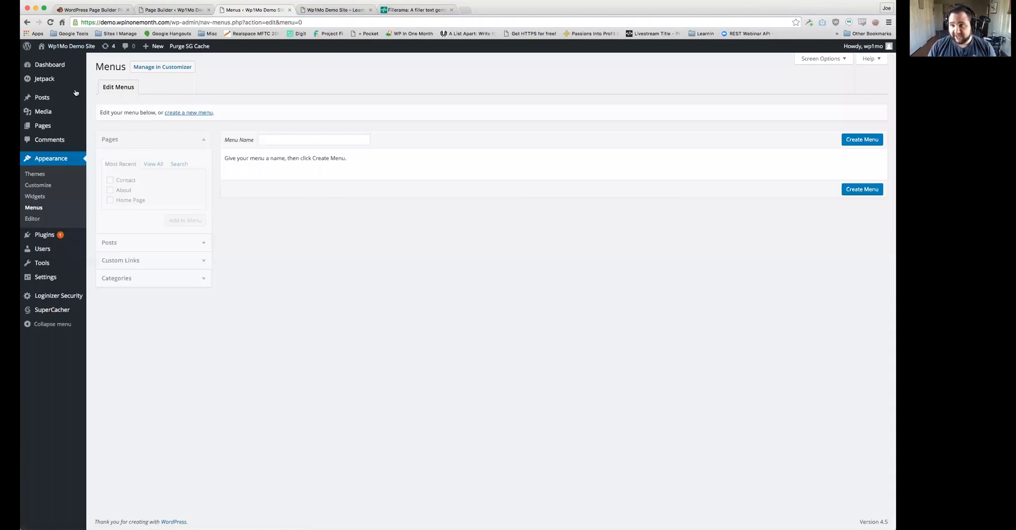
pyautogui.click(286, 140)
pyautogui.write('Main')
pyautogui.press('Return')
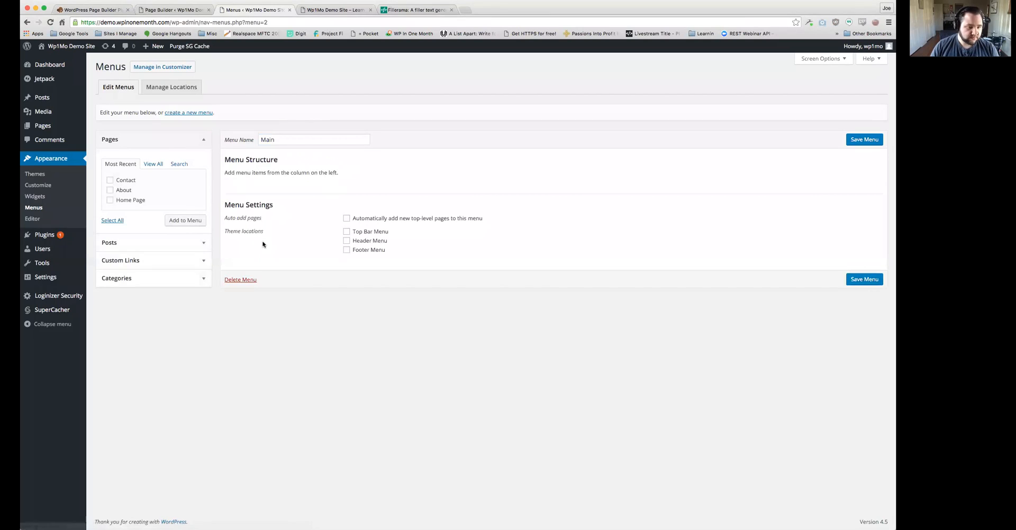
# - Assign the Main menu to the Header Menu location, add Home Page, About and Contact in that order, and save it
pyautogui.click(347, 241)
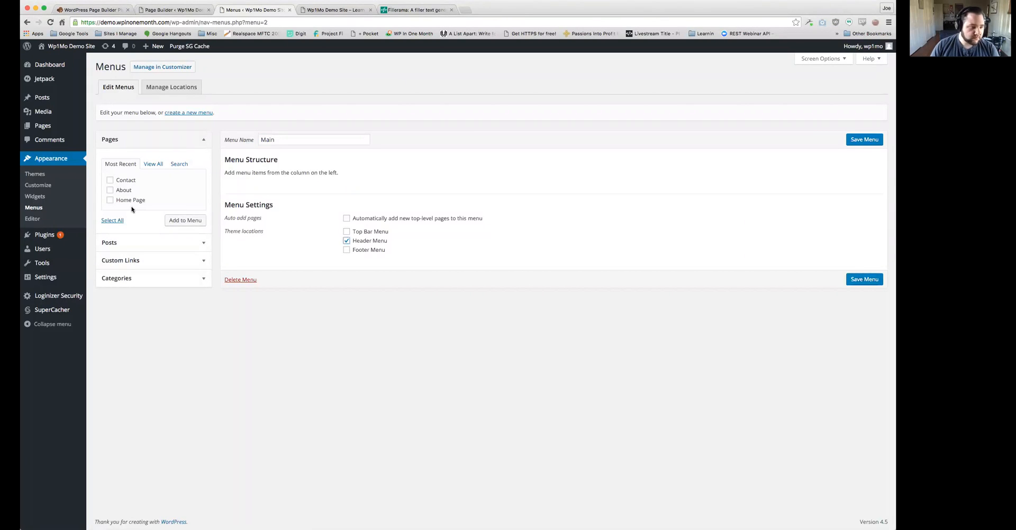
pyautogui.click(110, 201)
pyautogui.click(110, 190)
pyautogui.click(110, 180)
pyautogui.click(185, 220)
pyautogui.moveTo(313, 240); pyautogui.dragTo(271, 216)
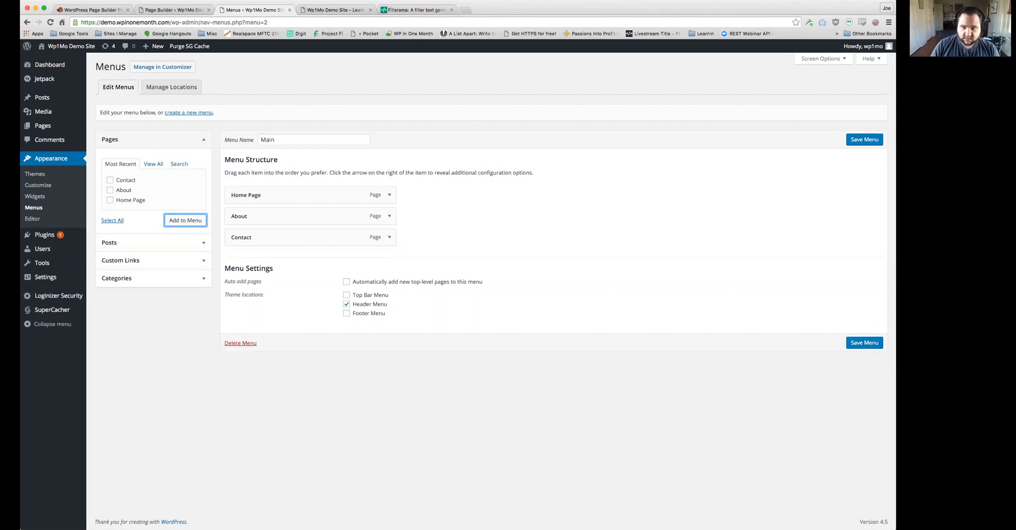
pyautogui.click(865, 139)
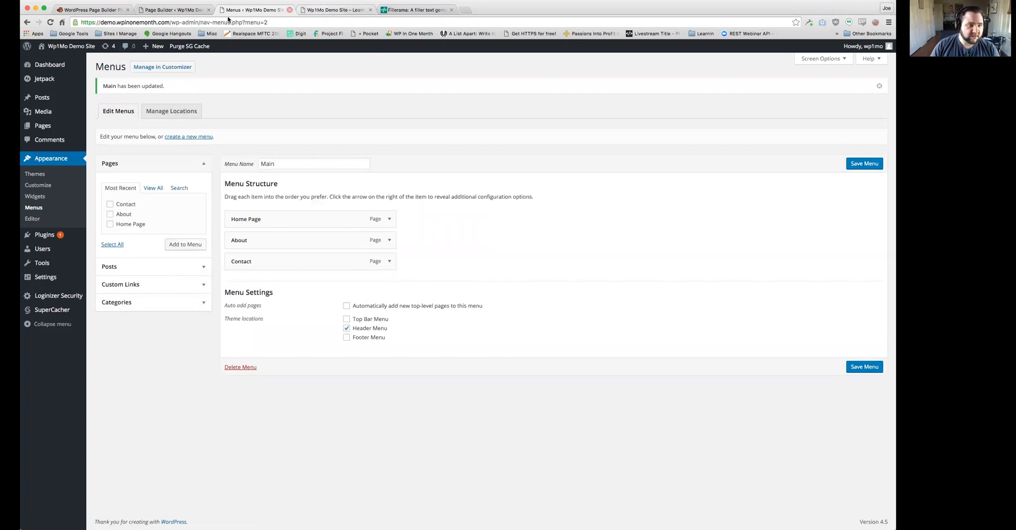
# - Visit the live site and review the home page and the other pages through the new header menu
pyautogui.click(70, 46)
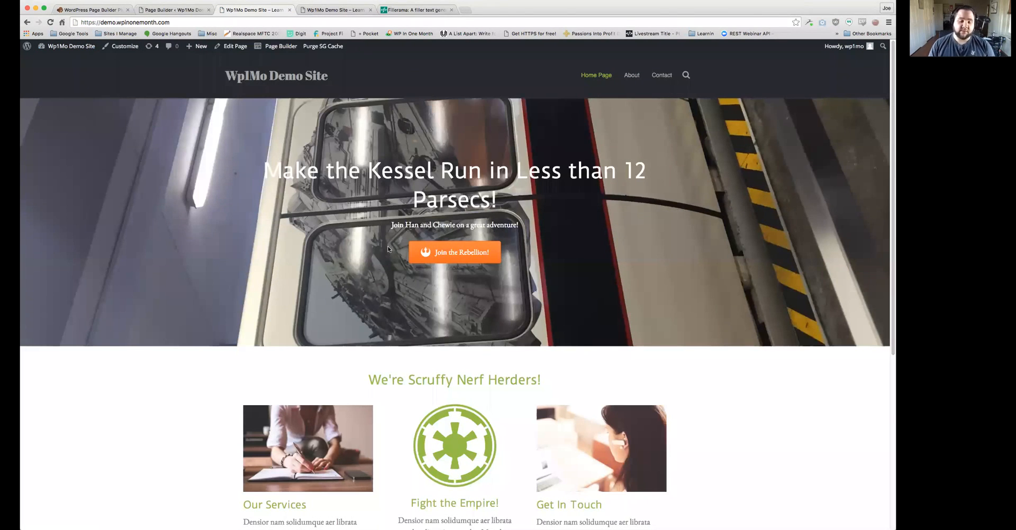
pyautogui.scroll(-5, 388, 250)
pyautogui.scroll(5, 388, 250)
pyautogui.click(632, 71)
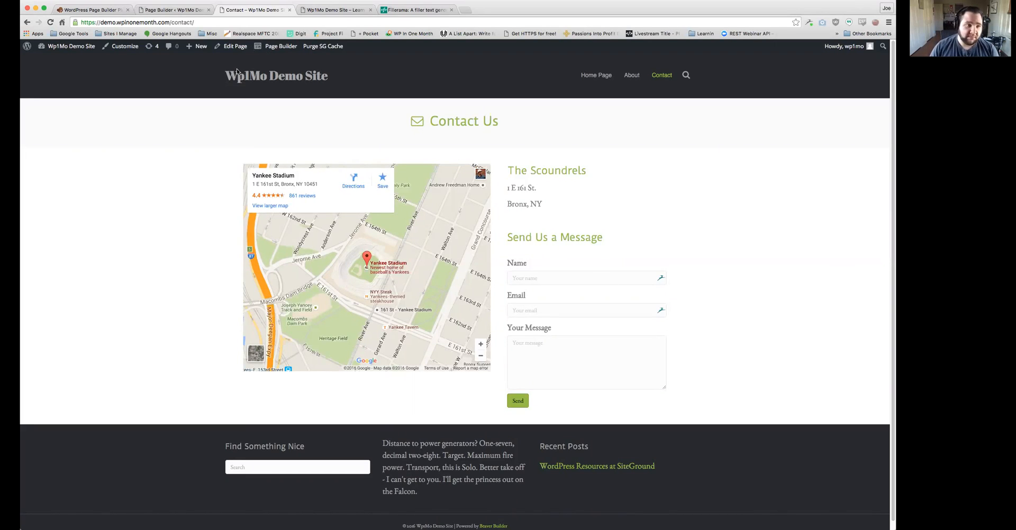
# - Open the Customizer from the Contact page and look at the Beaver Builder theme's Presets section
pyautogui.click(123, 50)
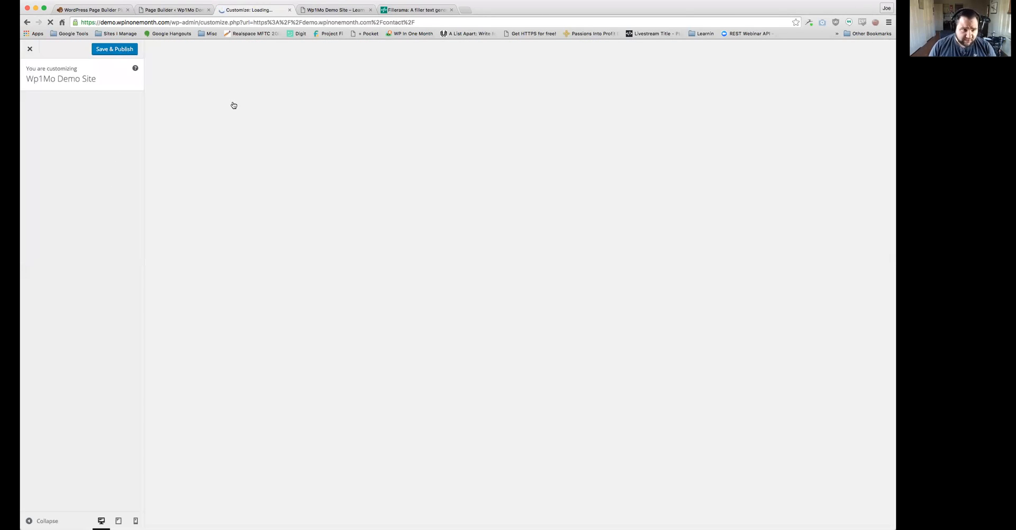
pyautogui.click(173, 10)
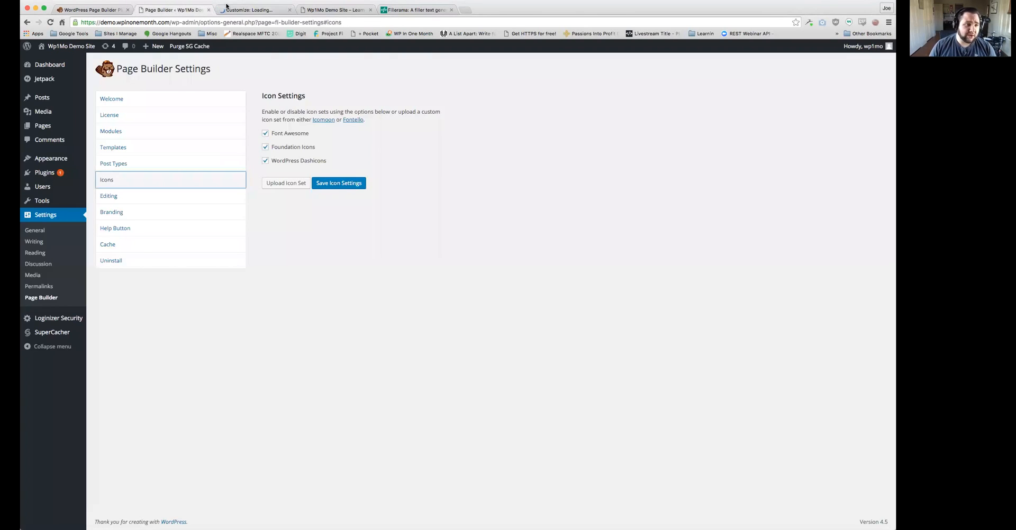
pyautogui.click(249, 11)
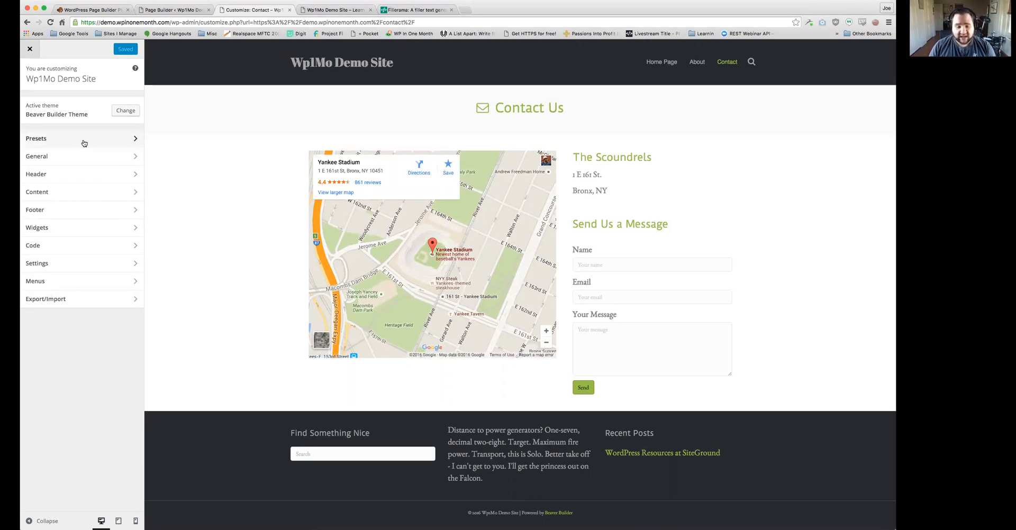
pyautogui.click(83, 142)
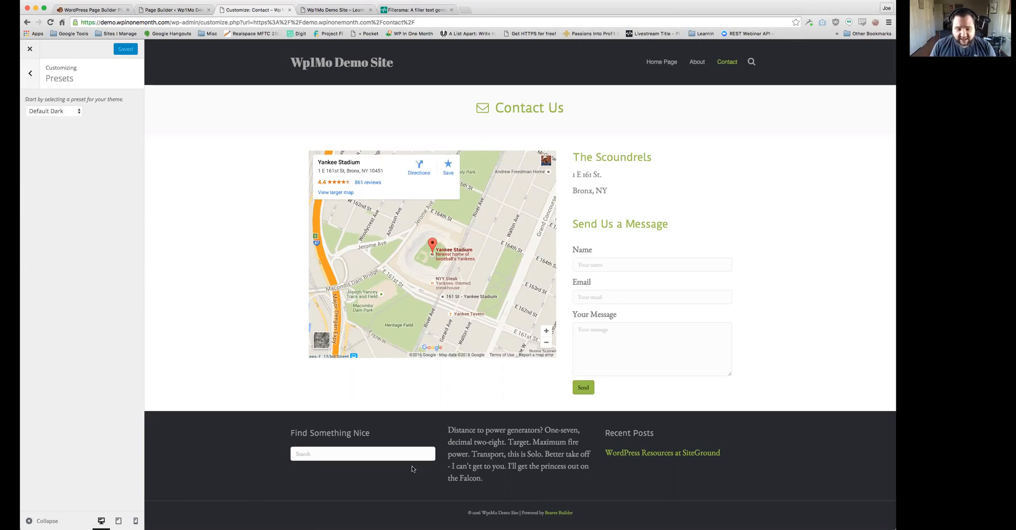
pyautogui.click(30, 74)
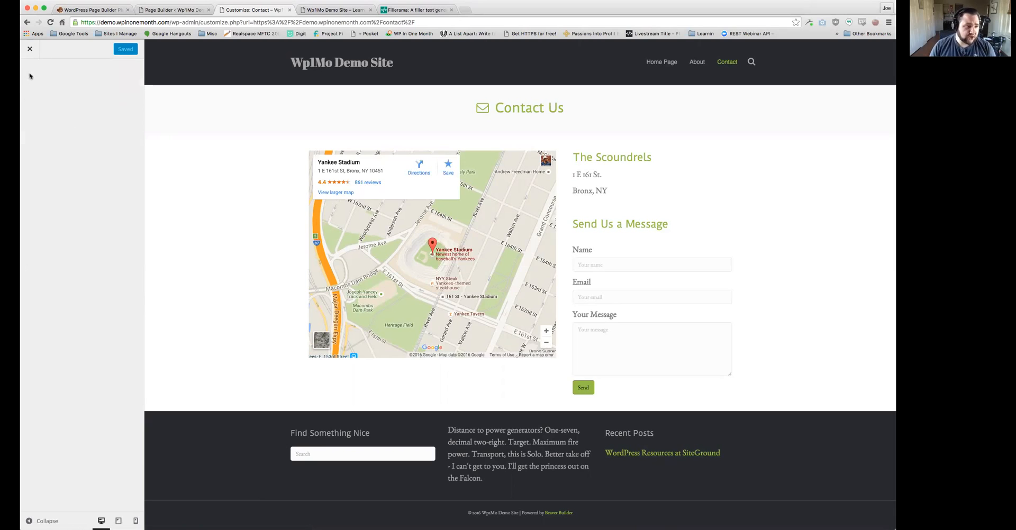